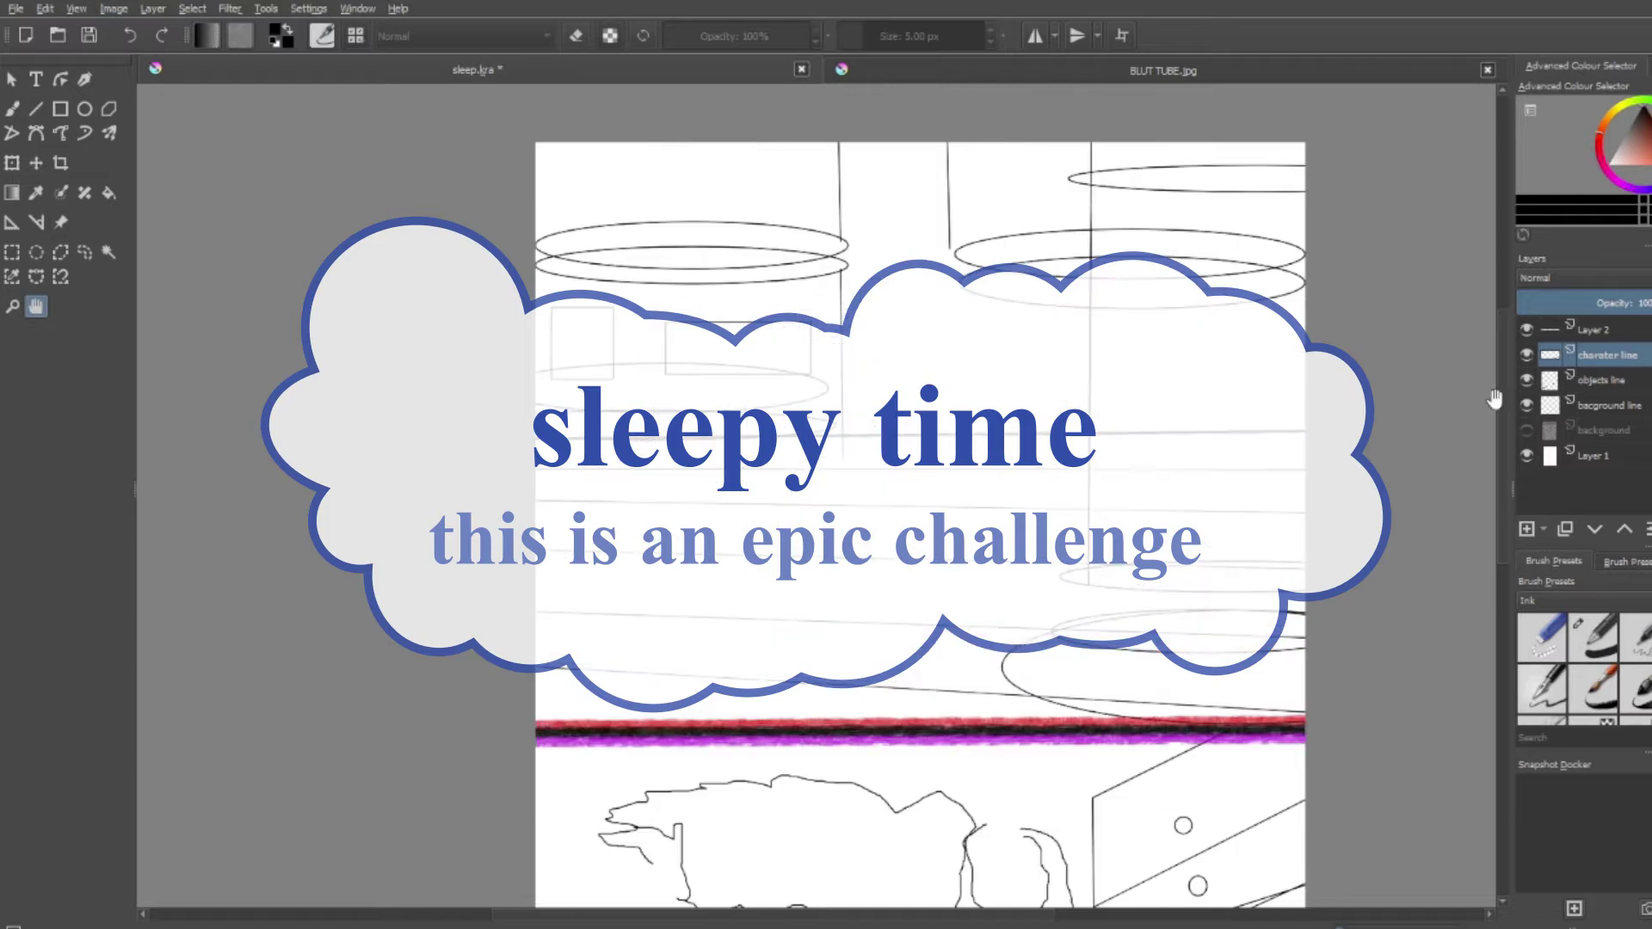
Ink the broken contour along the lower edge of the reclining figure's body with the 5 px brush on the character line layer
key("b")
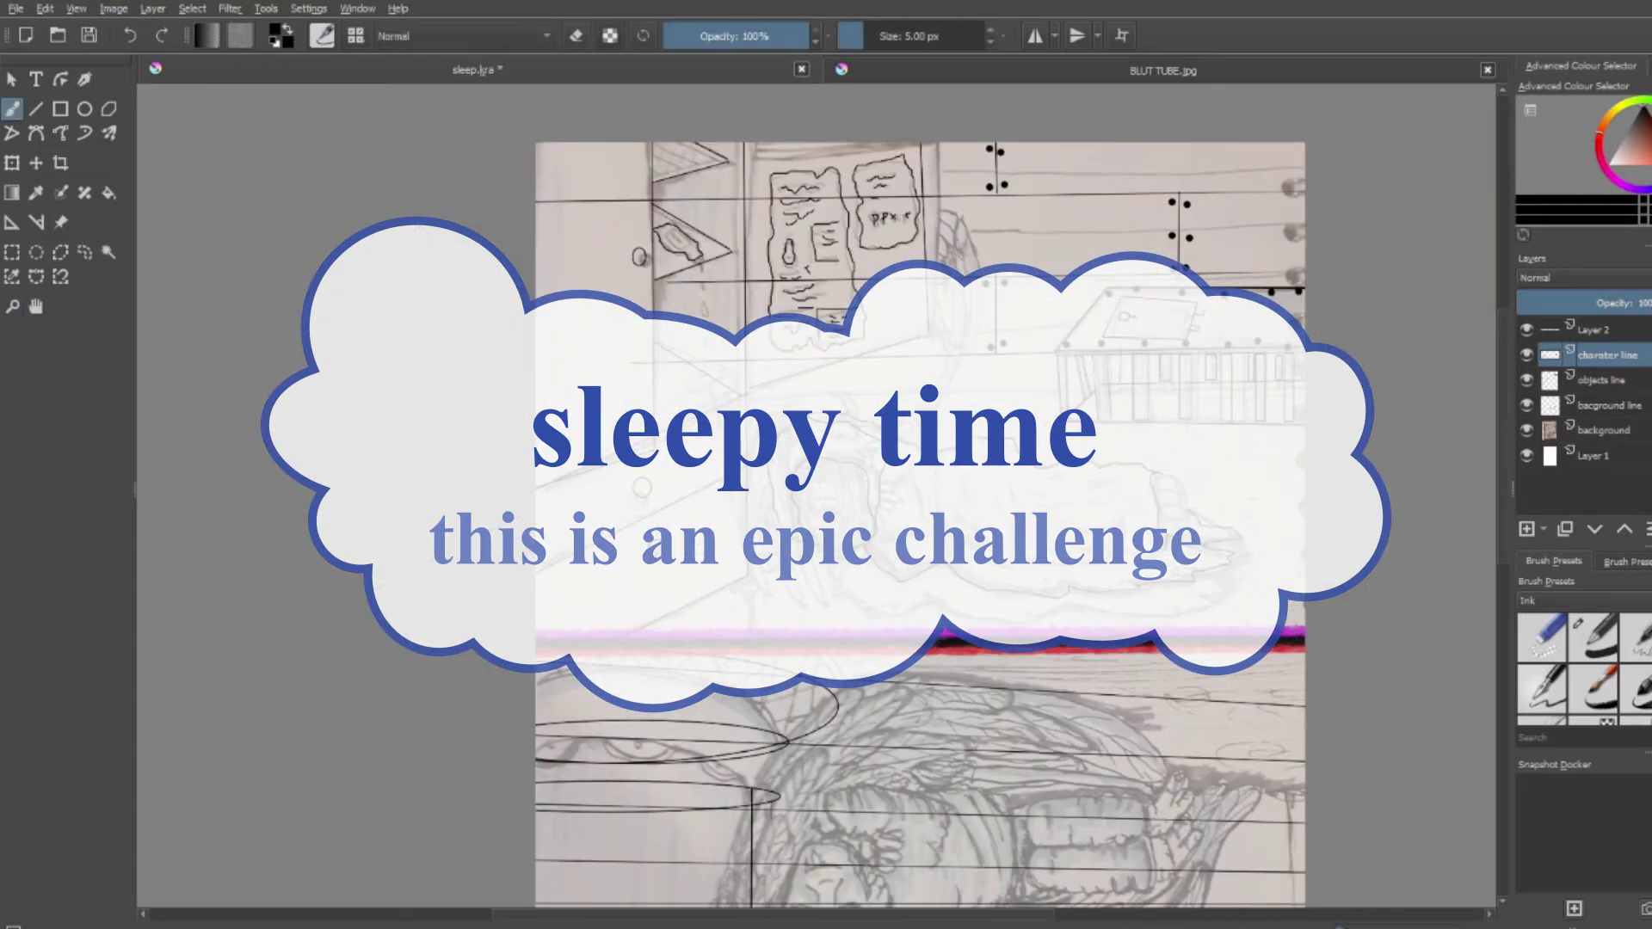
scroll(816, 497, "up", 5)
mouse_move(1351, 637)
left_mouse_down()
mouse_move(1210, 702)
mouse_move(968, 708)
mouse_move(614, 658)
left_mouse_up()
scroll(621, 544, "up", 2)
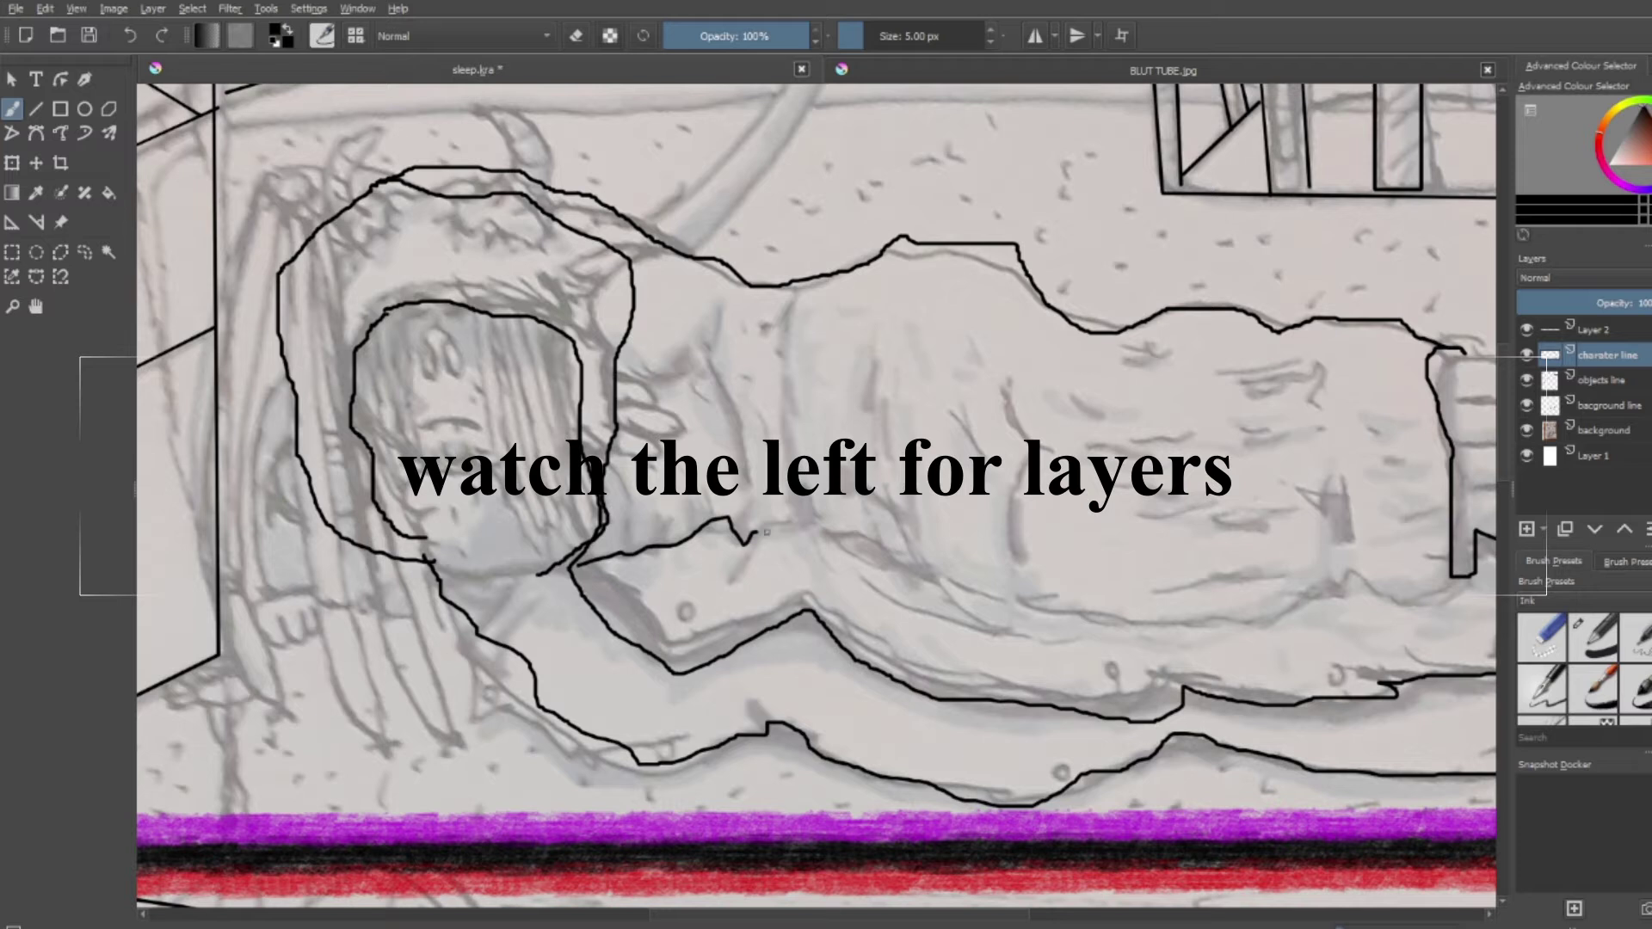
left_click_drag(1031, 607, 1467, 590)
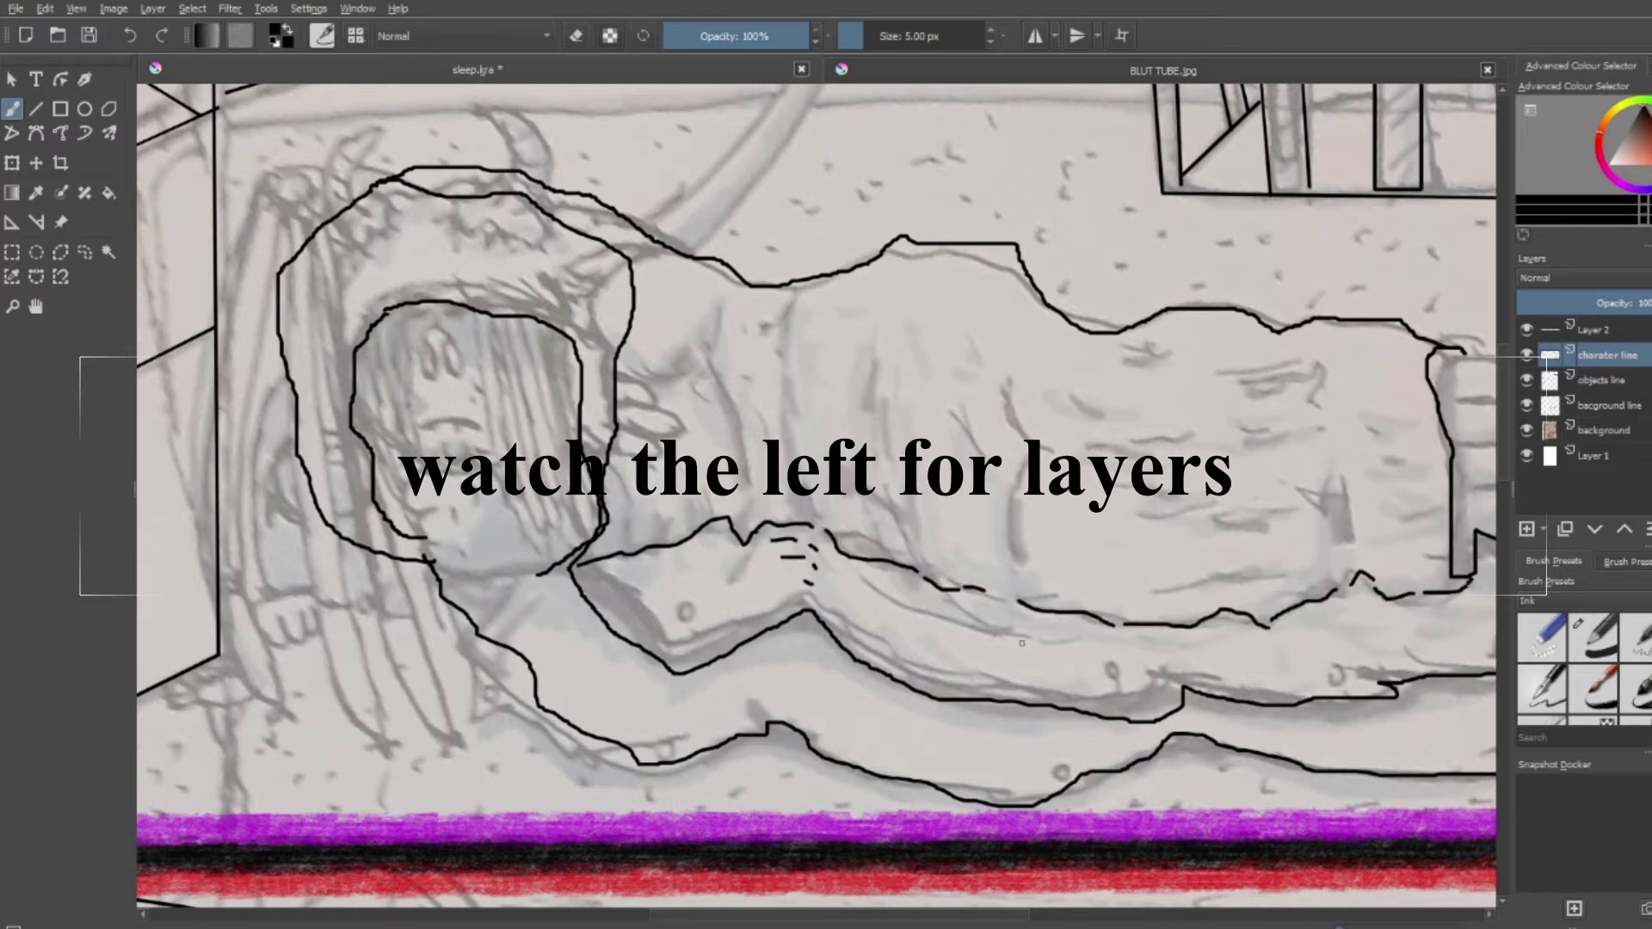
Ink the fabric folds and short crease lines across the reclining figure's torso and hips
left_click_drag(677, 379, 742, 480)
left_click_drag(779, 353, 792, 321)
left_click_drag(895, 406, 891, 460)
left_click_drag(1028, 494, 1037, 602)
left_click_drag(1015, 405, 1028, 434)
left_click_drag(1097, 448, 1140, 458)
left_click_drag(1149, 494, 1218, 492)
left_click_drag(1183, 581, 1320, 575)
left_click_drag(1342, 477, 1449, 465)
left_click_drag(1235, 378, 1320, 366)
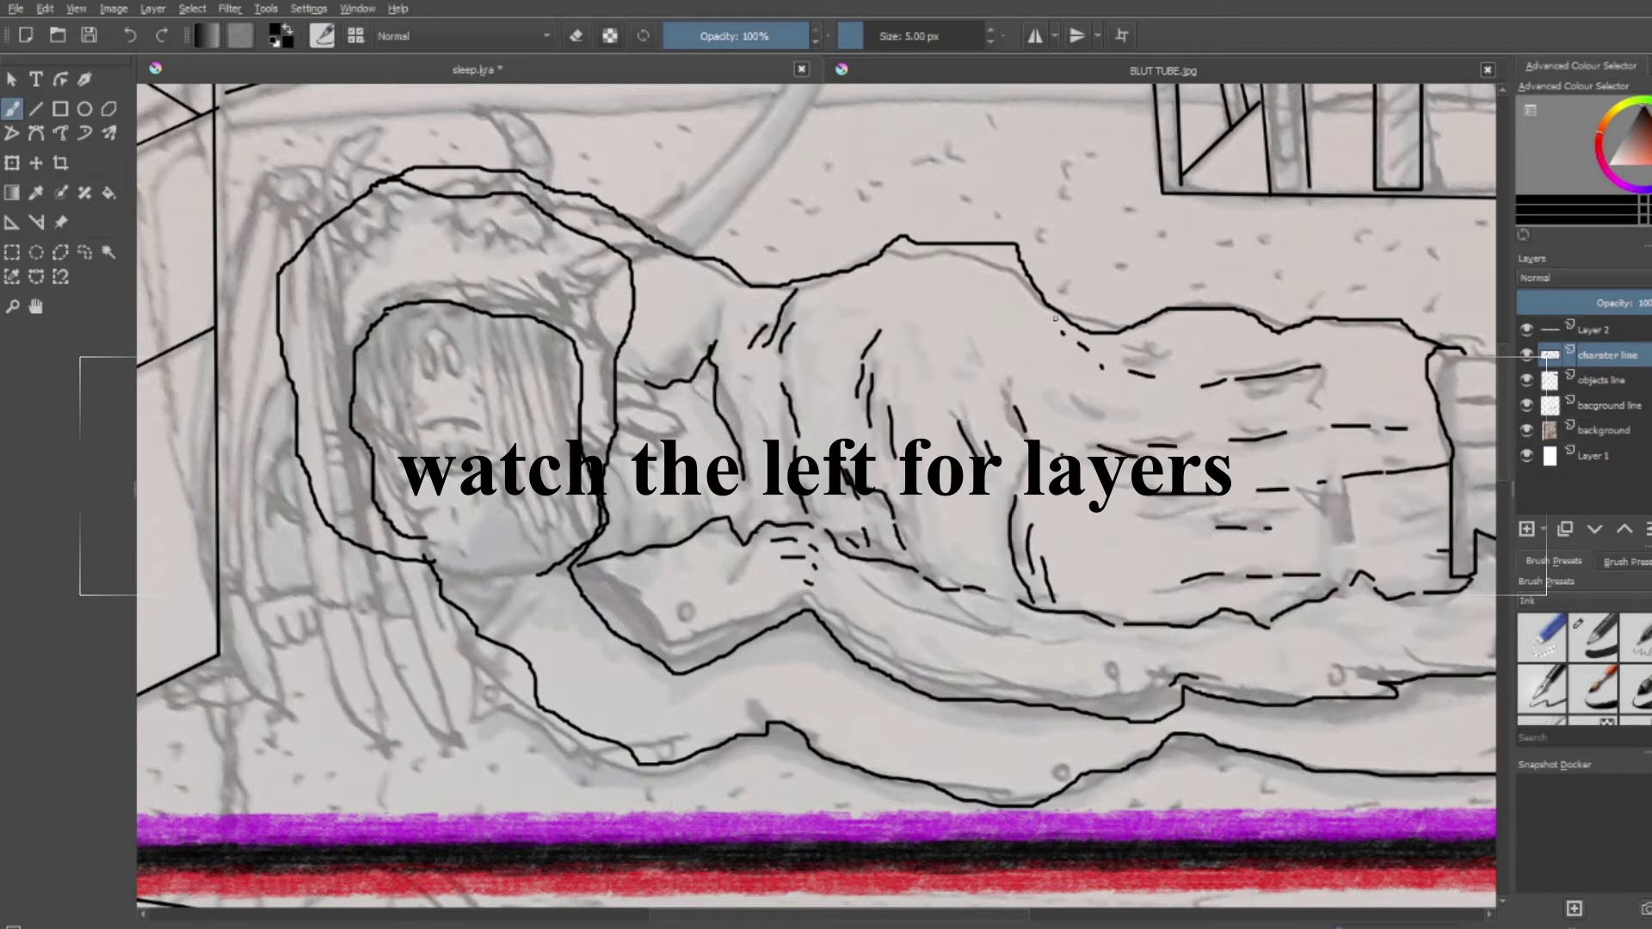
Add short fold lines beside the hood's lower opening and along the upper limb
left_click_drag(663, 506, 651, 538)
mouse_move(701, 514)
left_mouse_down()
mouse_move(694, 531)
mouse_move(740, 547)
left_mouse_up()
left_click_drag(877, 594, 960, 626)
left_click_drag(981, 629, 1027, 642)
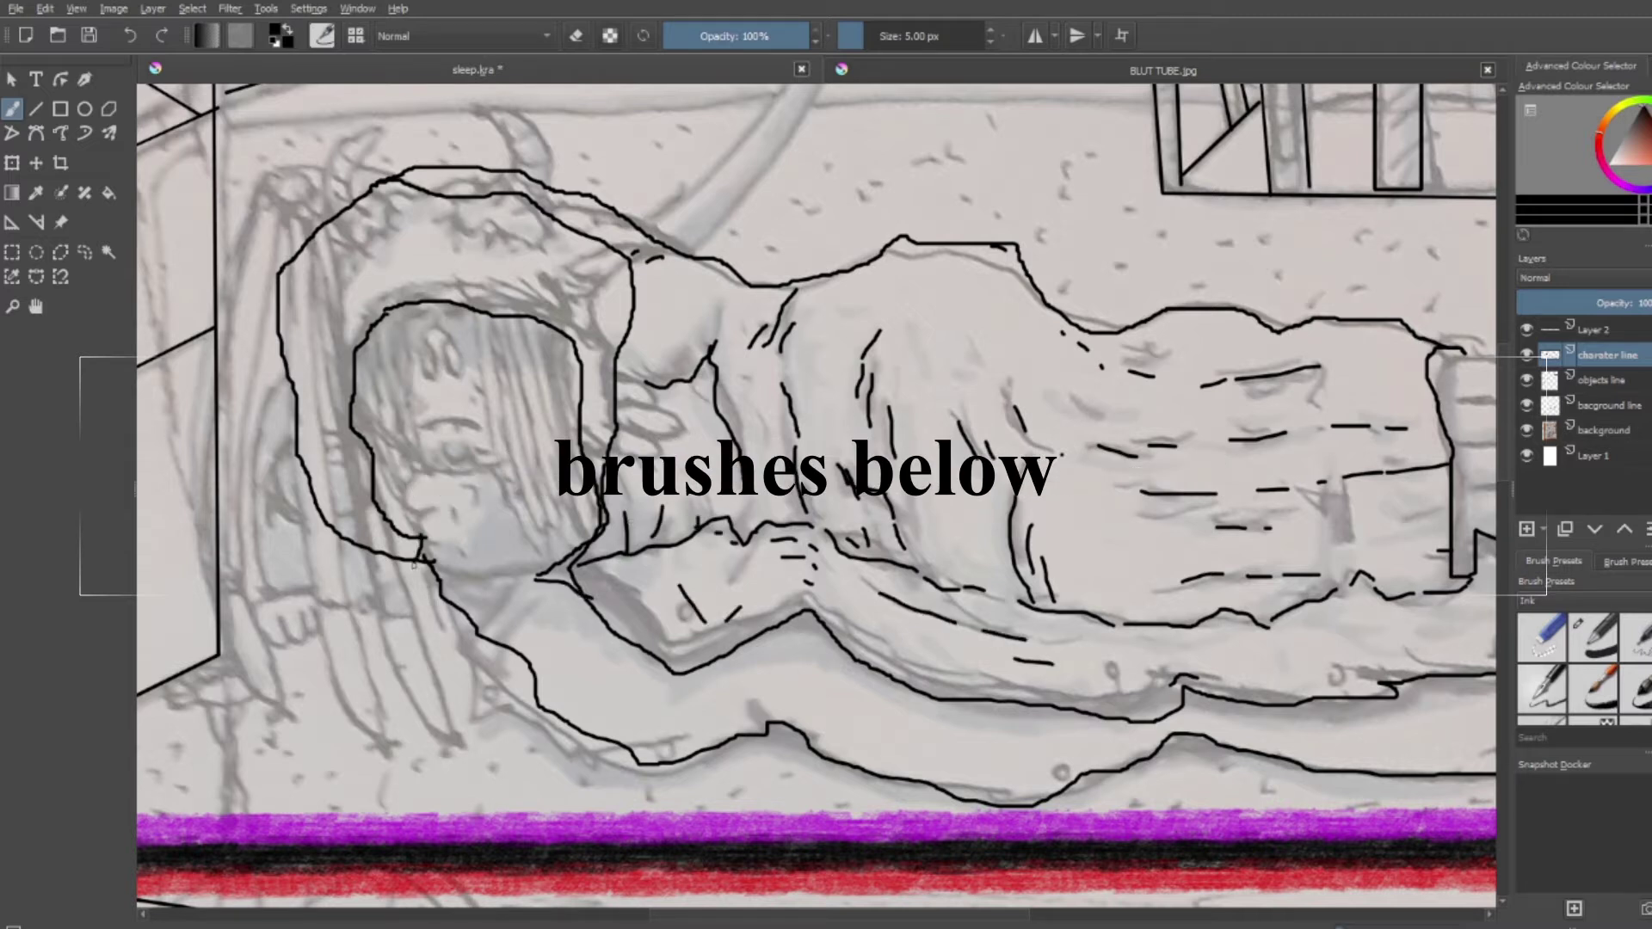
Ink short crease marks along the figure's lower limb, from the hand below the face towards the far end
left_click_drag(535, 621, 570, 588)
left_click_drag(540, 645, 571, 658)
left_click_drag(688, 701, 744, 680)
left_click_drag(758, 671, 806, 699)
left_click_drag(843, 693, 893, 718)
mouse_move(922, 757)
left_mouse_down()
mouse_move(1000, 766)
mouse_move(1051, 734)
left_mouse_up()
left_click_drag(1241, 716, 1372, 701)
Ink the dividing lines between the toes at the figure's far end and add creases to the neighbouring fabric
left_click_drag(1299, 435, 981, 349)
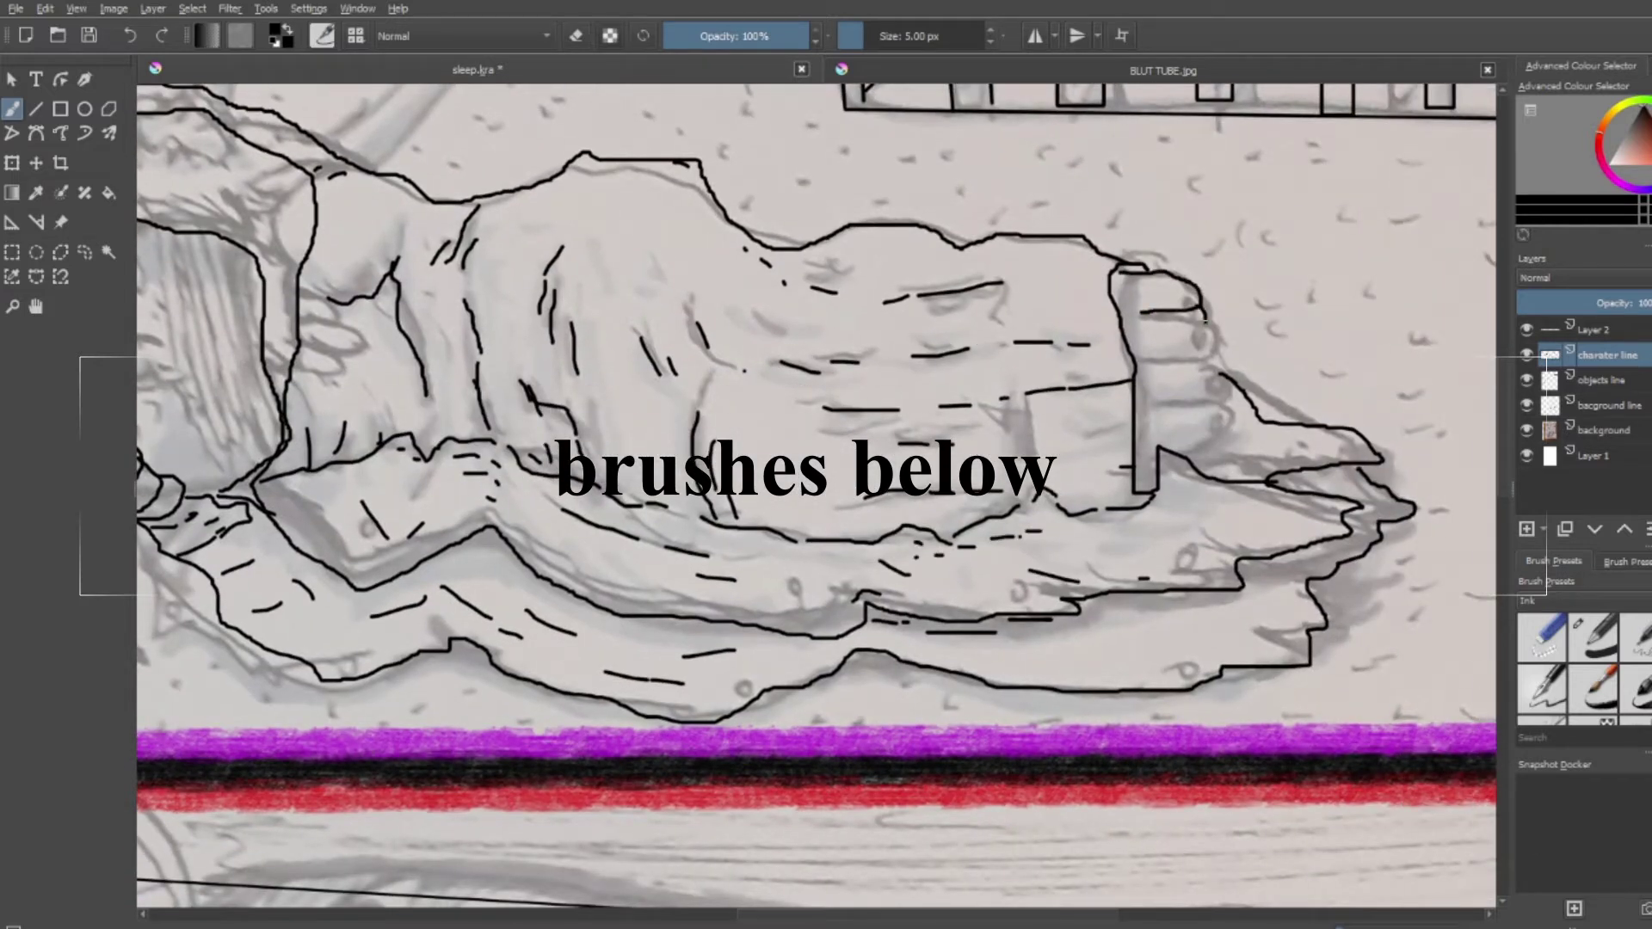
left_click_drag(1202, 379, 1202, 420)
left_click_drag(1155, 397, 1201, 398)
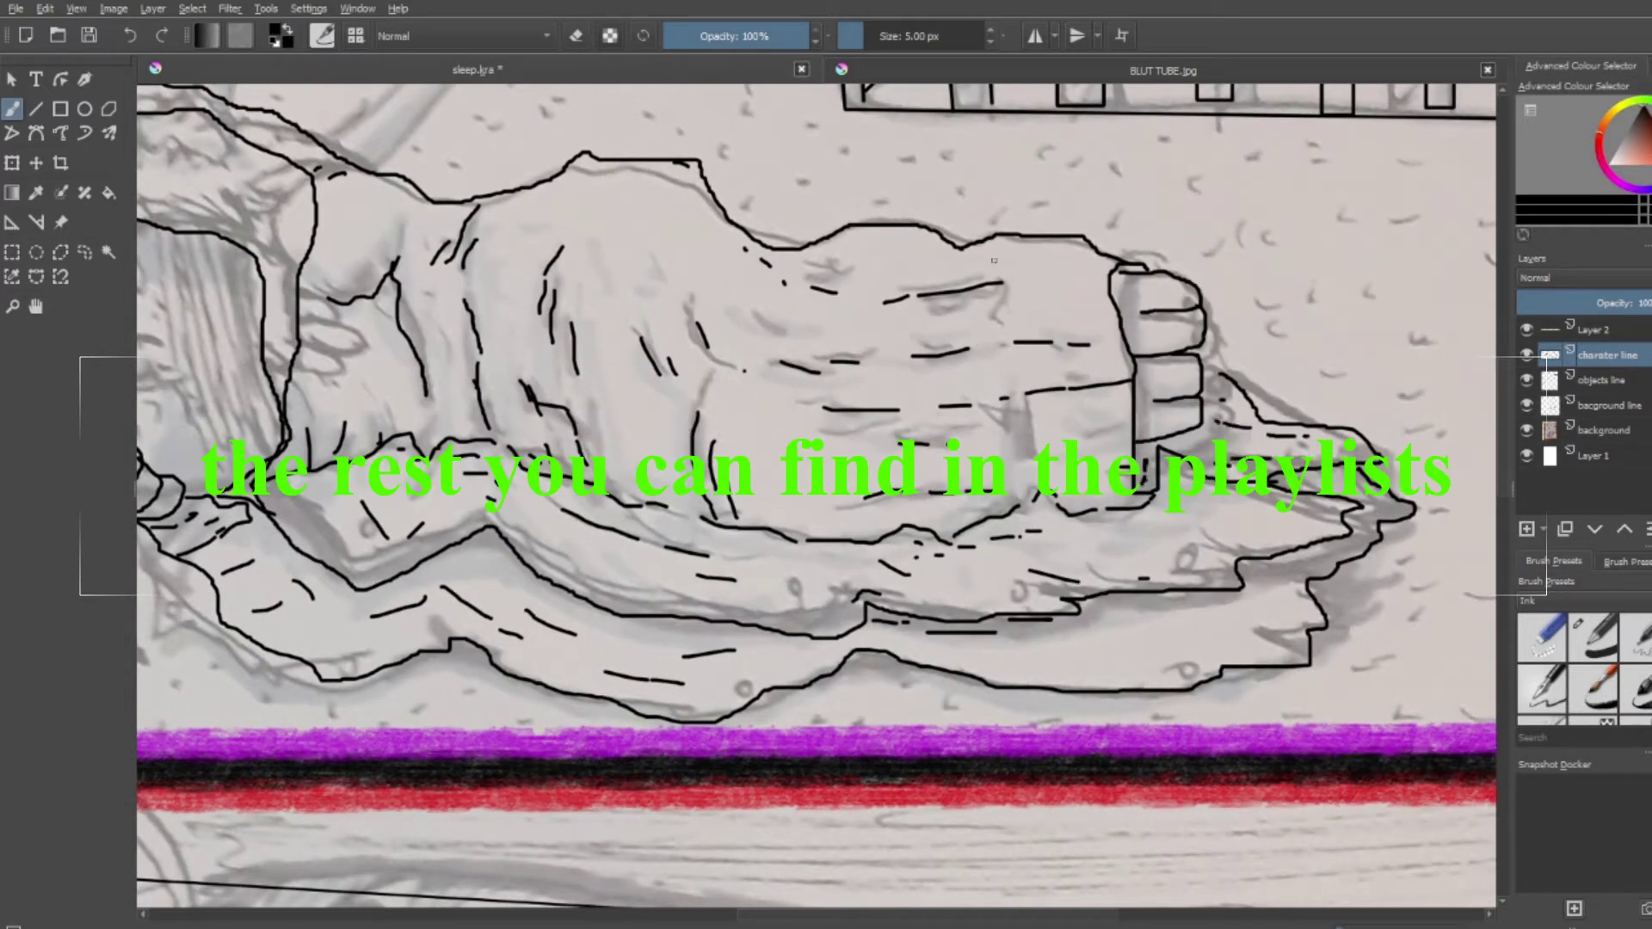
left_click_drag(1091, 559, 1181, 568)
left_click_drag(1203, 526, 1268, 521)
left_click_drag(1124, 614, 1286, 623)
left_click_drag(1067, 641, 1170, 637)
Draw nails on the two middle toes with the 3 px ink pen
scroll(1166, 257, "up", 5)
left_click(1635, 637)
mouse_move(1134, 366)
left_mouse_down()
mouse_move(1265, 225)
mouse_move(1247, 377)
left_mouse_up()
mouse_move(1109, 521)
left_mouse_down()
mouse_move(1153, 645)
mouse_move(1248, 641)
left_mouse_up()
left_click_drag(1119, 516, 1247, 504)
left_click_drag(1101, 551, 1148, 647)
left_click_drag(1121, 246, 1136, 378)
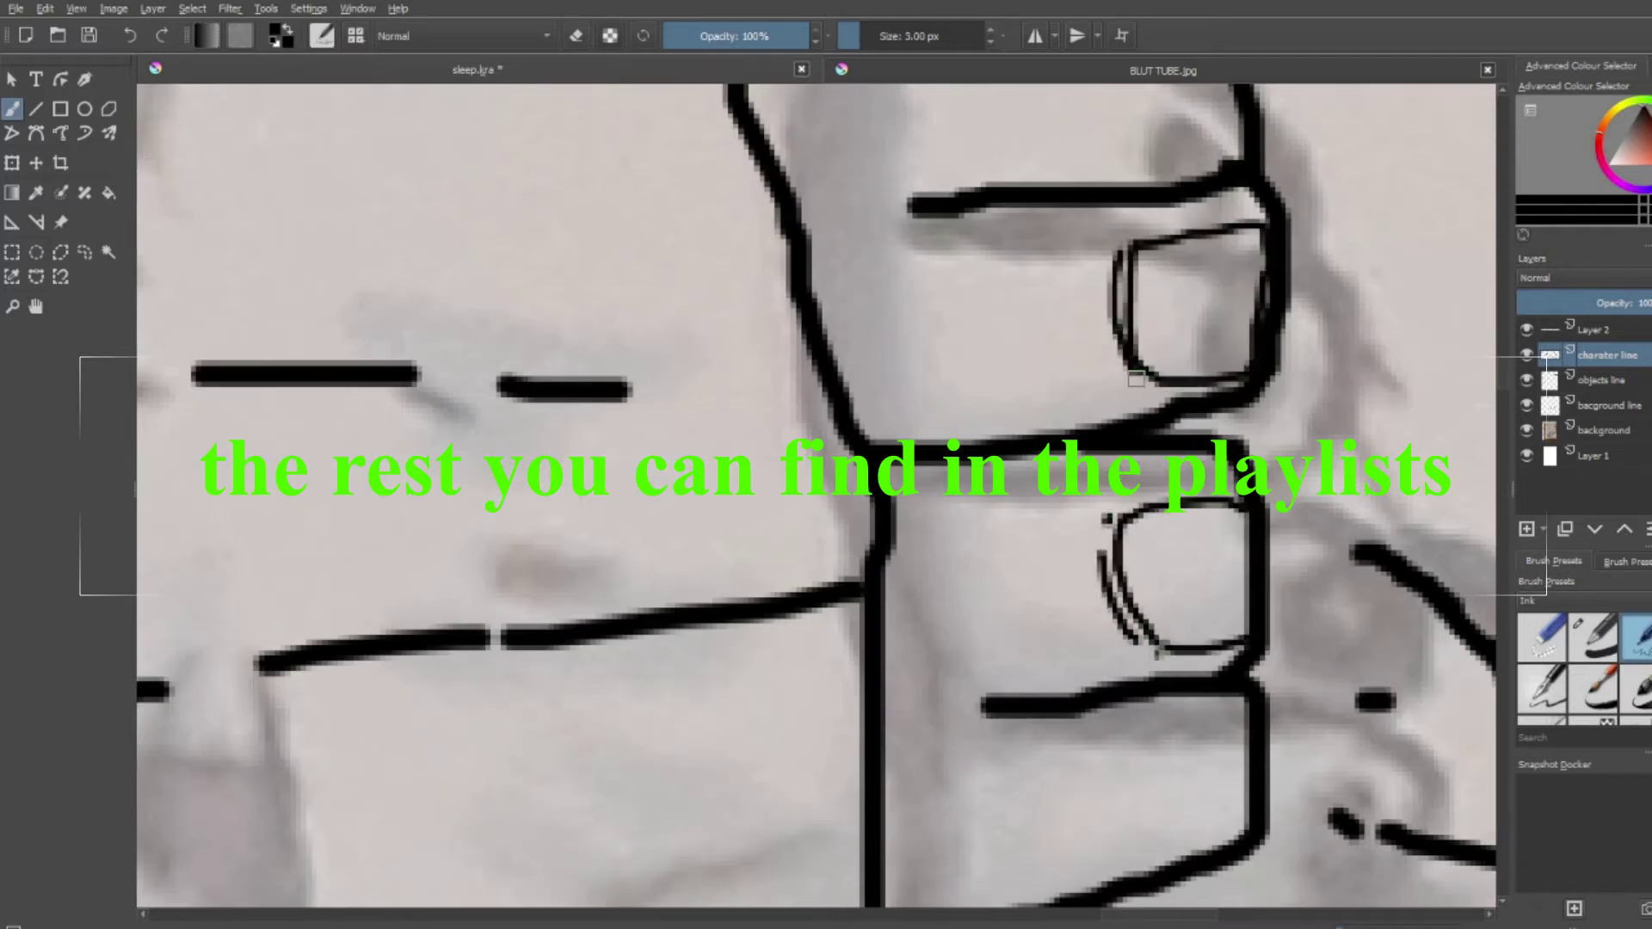
Draw thin nail outlines on the remaining toes
mouse_move(1149, 753)
left_mouse_down()
mouse_move(1183, 833)
mouse_move(1248, 732)
left_mouse_up()
left_click_drag(1188, 833, 1247, 796)
left_click_drag(1140, 762, 1157, 791)
scroll(1148, 775, "up", 2)
left_click_drag(1129, 162, 1134, 254)
left_click_drag(1119, 249, 1239, 225)
left_click_drag(1125, 163, 1106, 254)
Reduce the eraser to 7.85 px and erase the overlapping lines on the fingers of the hand below the face
scroll(1118, 258, "down", 3)
key("bracketright")
left_click_drag(813, 207, 846, 211)
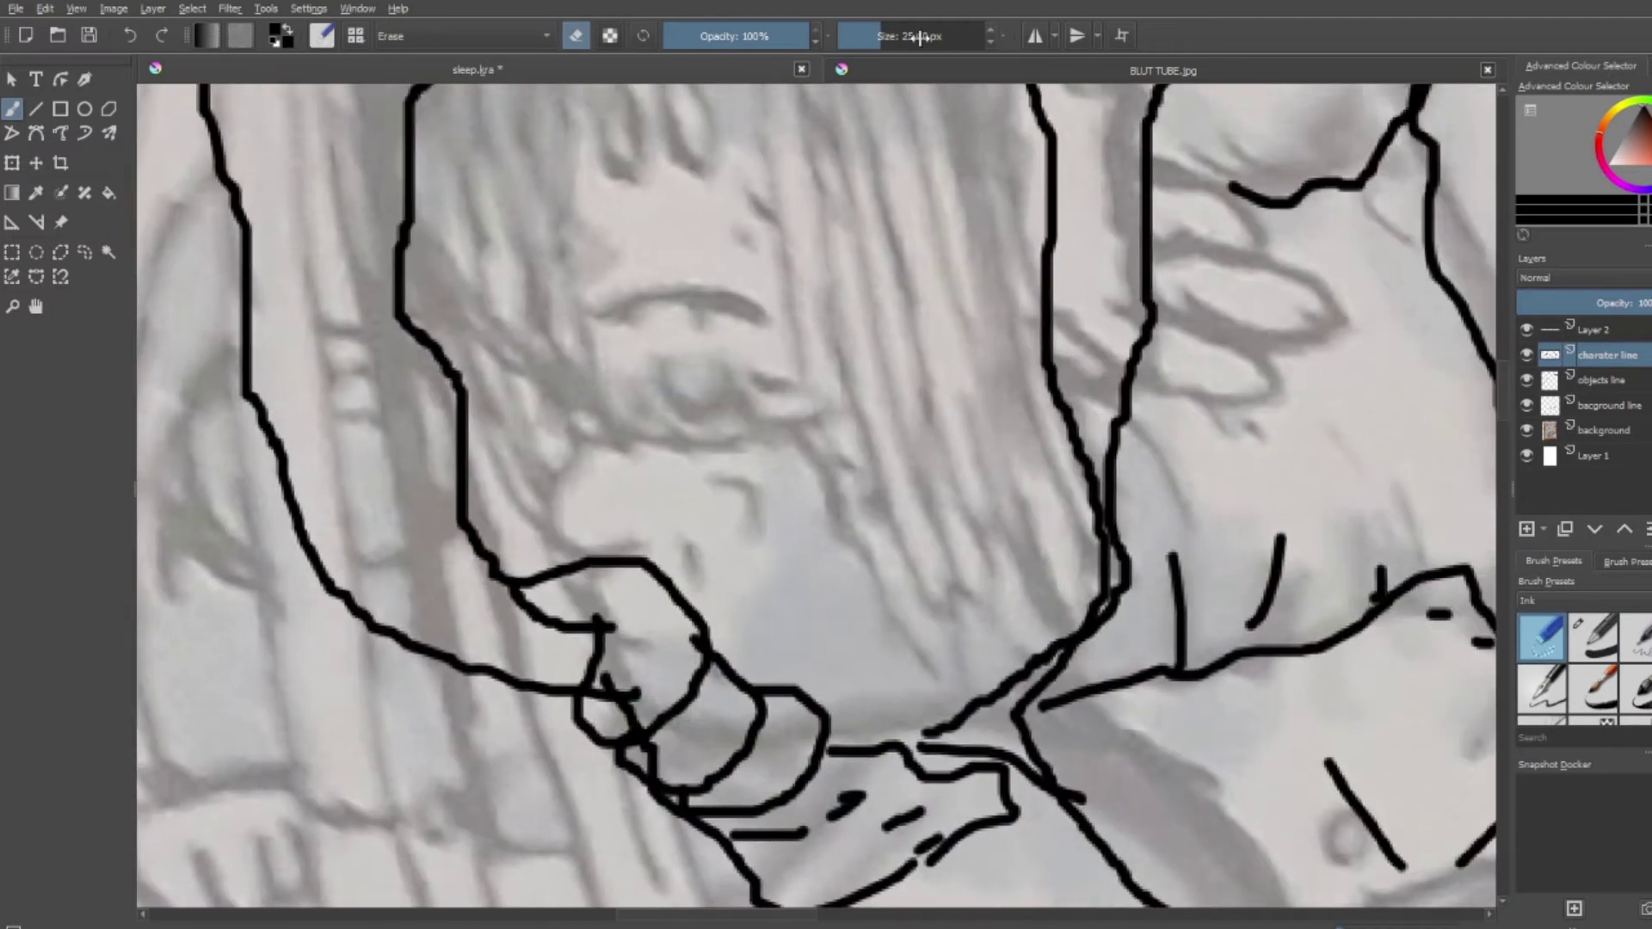
left_click_drag(920, 37, 865, 37)
left_click_drag(602, 678, 643, 755)
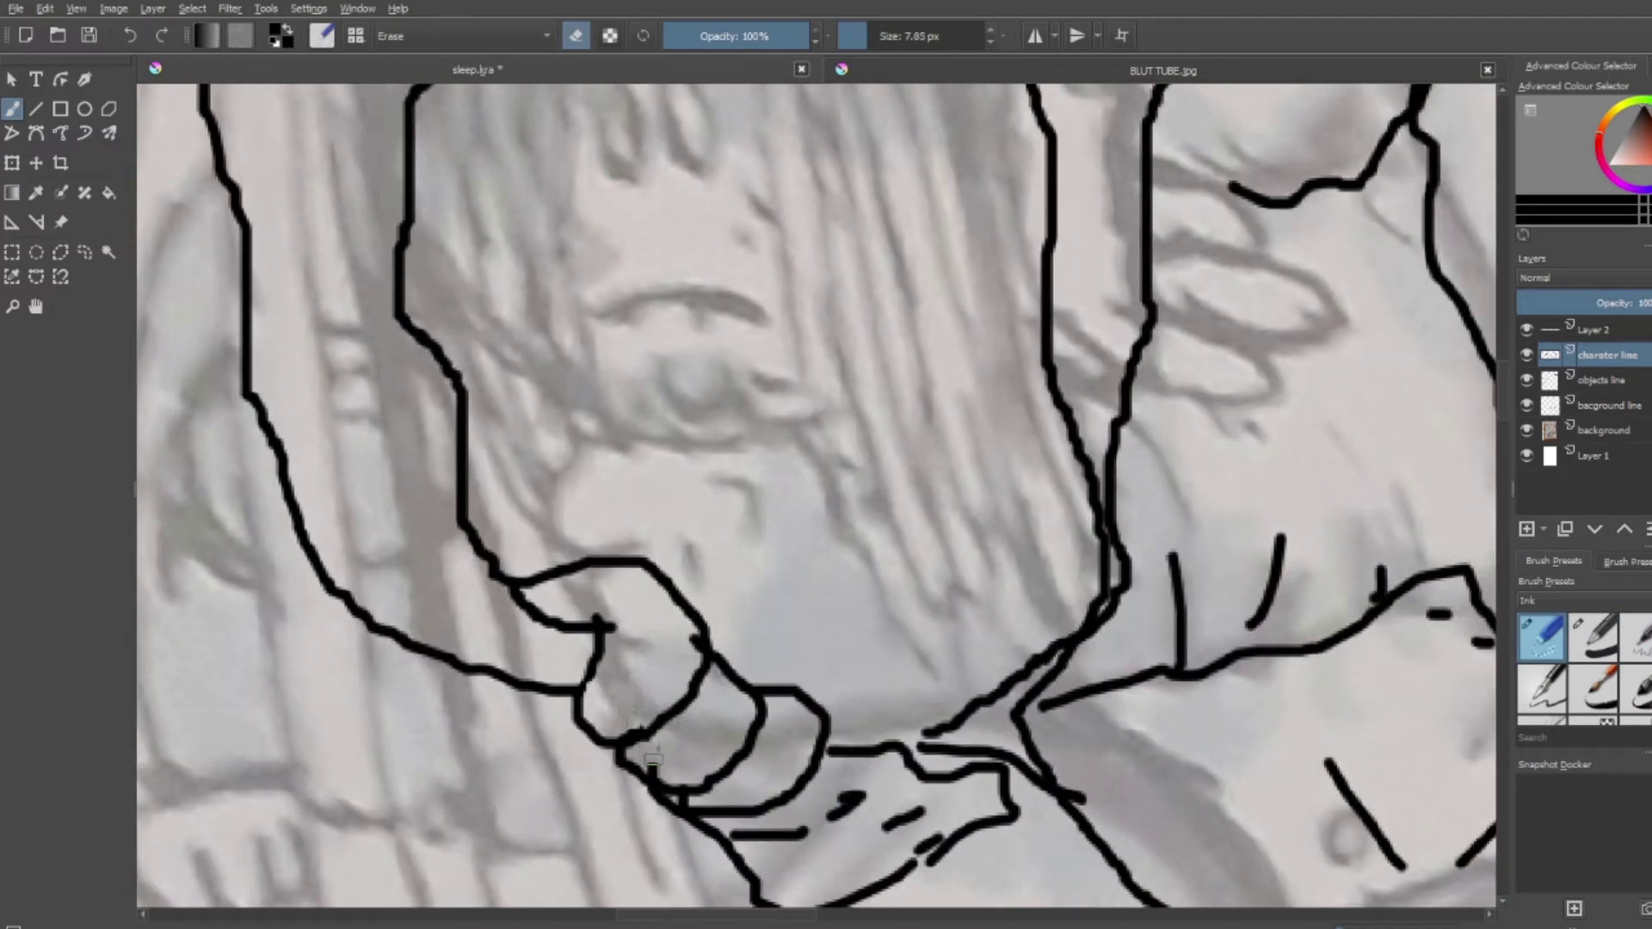
Draw fingernails and knuckle creases on the hand below the face with the 3 px ink pen
left_click(1639, 637)
scroll(639, 579, "up", 5)
left_click_drag(460, 701, 533, 612)
mouse_move(533, 612)
left_mouse_down()
mouse_move(636, 706)
mouse_move(628, 658)
left_mouse_up()
left_click_drag(723, 443, 860, 568)
left_click_drag(516, 276, 585, 310)
left_click_drag(650, 285, 774, 277)
left_click(426, 301)
Complete the fine nail outlines and knuckle marks on the remaining fingers of that hand
scroll(426, 301, "down", 3)
left_click_drag(680, 719, 774, 641)
mouse_move(774, 641)
left_mouse_down()
mouse_move(938, 714)
mouse_move(817, 796)
left_mouse_up()
left_click_drag(796, 606, 877, 637)
left_click_drag(968, 491, 1118, 551)
left_click_drag(1015, 443, 1054, 460)
scroll(945, 332, "down", 7)
mouse_move(801, 516)
left_mouse_down()
mouse_move(866, 553)
mouse_move(968, 499)
left_mouse_up()
key("ctrl+z")
left_click_drag(938, 434, 1022, 499)
left_click_drag(857, 422, 869, 478)
scroll(861, 448, "down", 6)
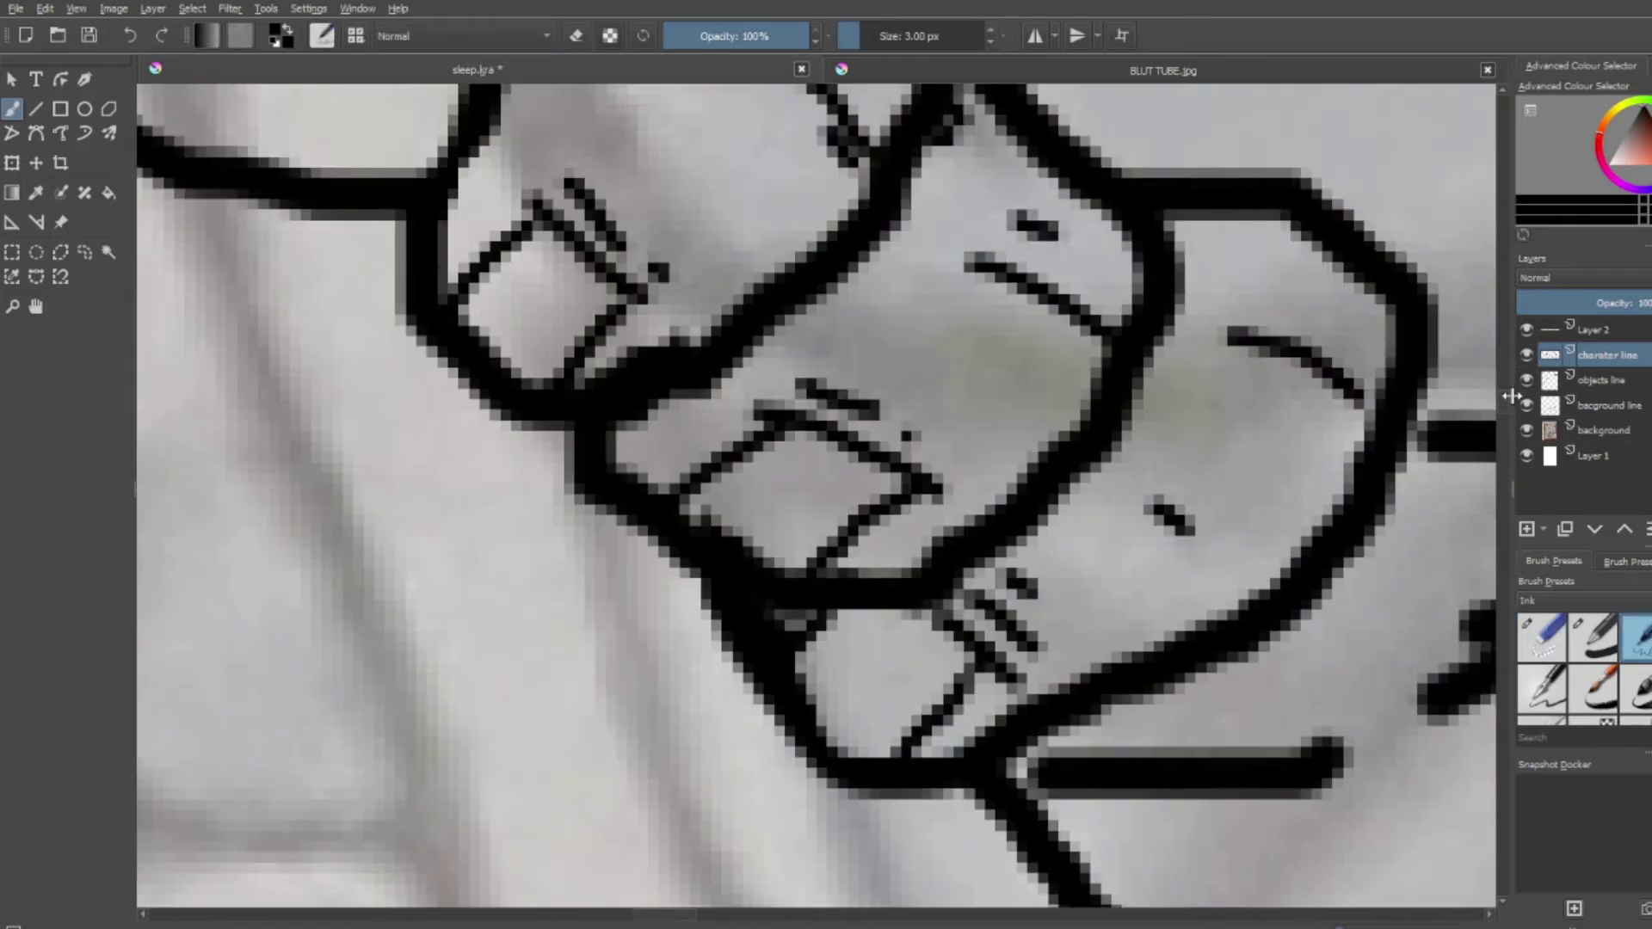
scroll(999, 456, "up", 1)
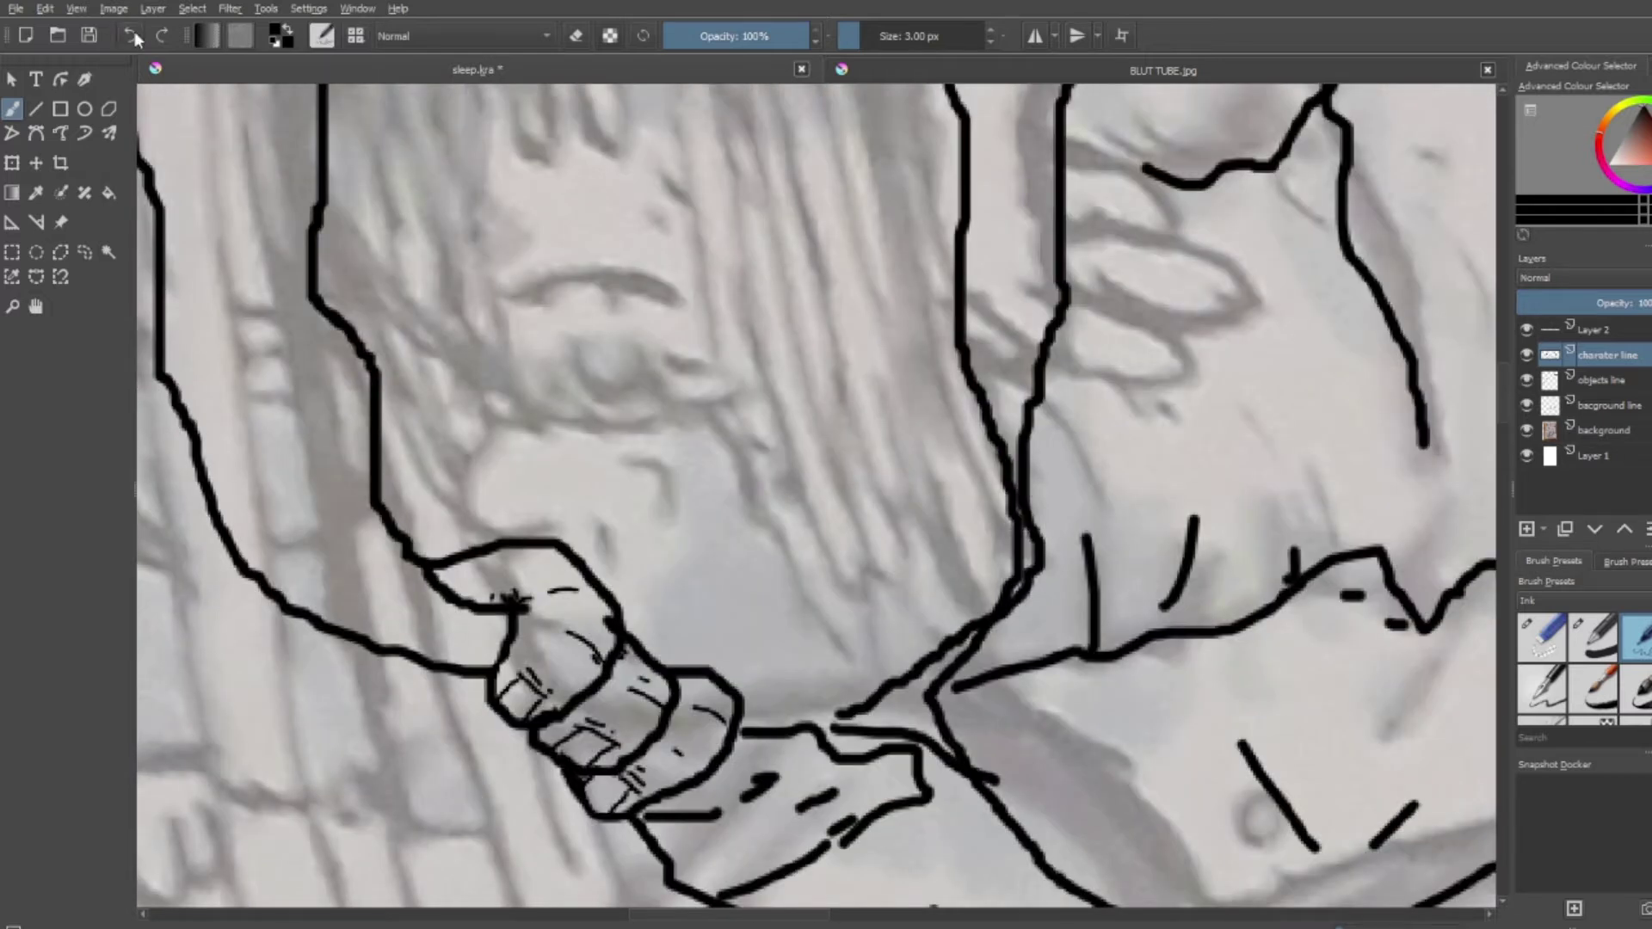
key("bracketright")
left_click_drag(959, 542, 999, 463)
left_click_drag(953, 523, 1092, 526)
key("ctrl+z")
key("ctrl+z")
Ink the fingers of the second hand gripping the hood's edge and erase the overlapping lines with the 7.85 px eraser
mouse_move(985, 486)
left_mouse_down()
mouse_move(964, 456)
mouse_move(942, 542)
mouse_move(956, 641)
mouse_move(1099, 689)
left_mouse_up()
key("e")
scroll(955, 641, "up", 3)
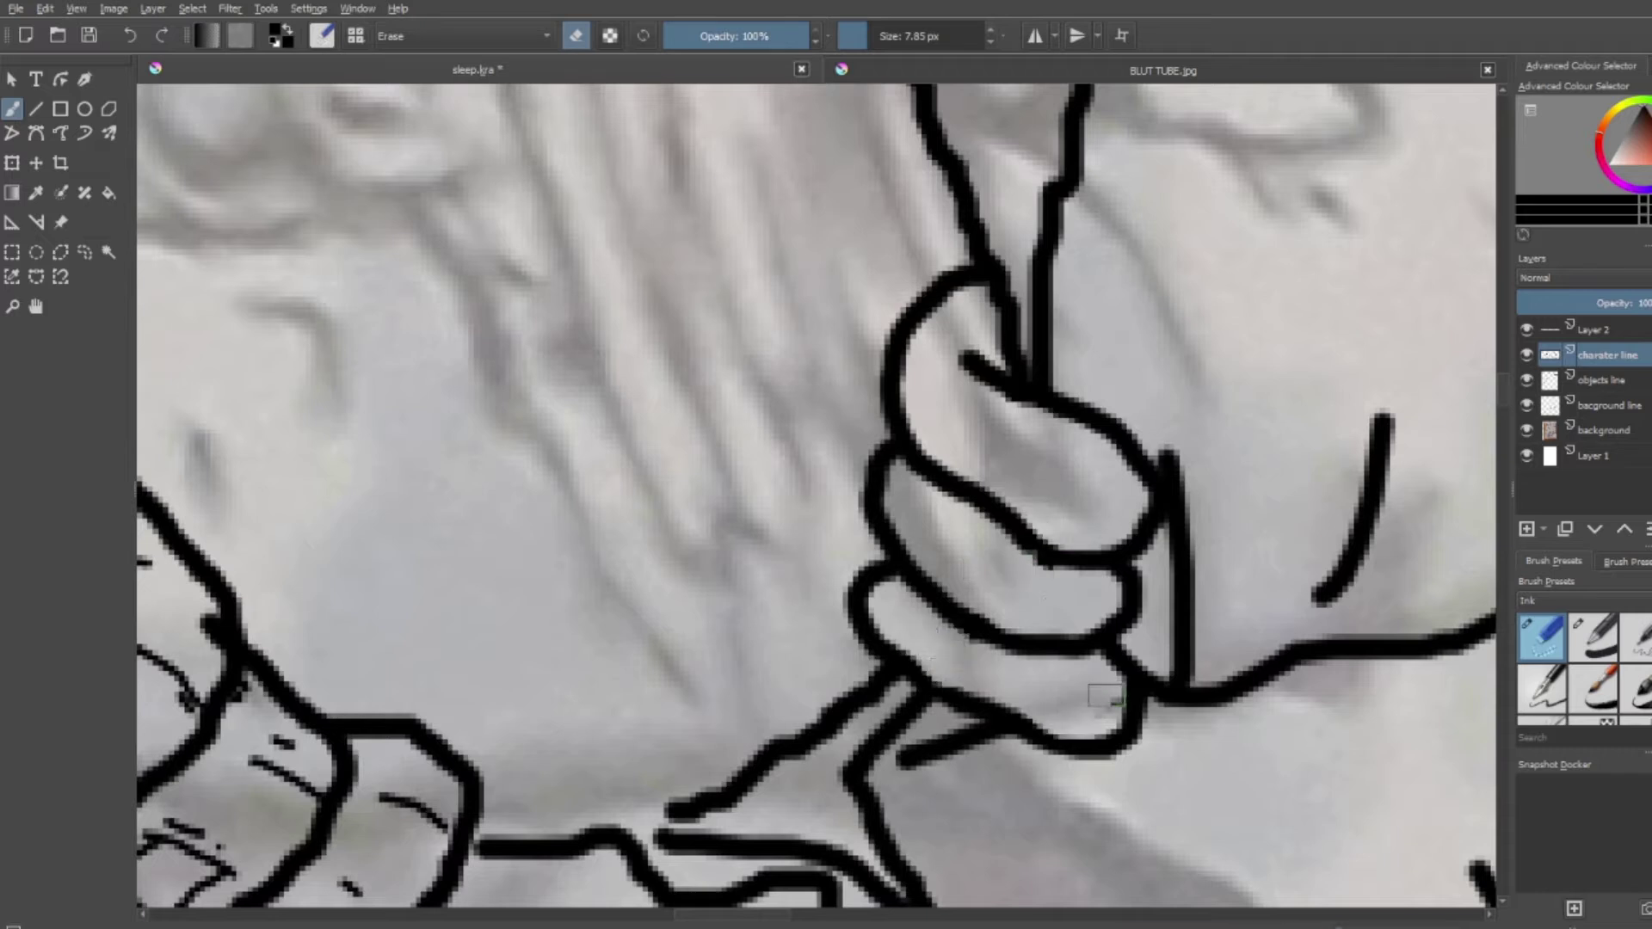
Draw thin nails and knuckle creases on the fingers of the hand gripping the hood's edge
key("slash")
scroll(1044, 619, "up", 2)
mouse_move(1076, 516)
left_mouse_down()
mouse_move(1118, 551)
mouse_move(1035, 557)
left_mouse_up()
scroll(1035, 559, "up", 2)
scroll(1035, 558, "down", 2)
left_click_drag(1050, 370, 1062, 426)
left_click_drag(1010, 568, 998, 637)
left_click_drag(1028, 739, 1011, 779)
scroll(1075, 860, "down", 5)
scroll(782, 200, "up", 4)
scroll(783, 200, "down", 2)
left_click_drag(636, 137, 663, 202)
left_click_drag(576, 293, 602, 327)
scroll(782, 344, "down", 4)
scroll(646, 265, "up", 4)
Ink the curved outlines of the two horns on top of the hood with the thicker brush
key("bracketright")
left_click_drag(574, 251, 682, 294)
mouse_move(339, 262)
left_mouse_down()
mouse_move(294, 84)
mouse_move(243, 297)
left_mouse_up()
left_click_drag(637, 85, 602, 249)
scroll(598, 255, "up", 2)
mouse_move(689, 85)
left_mouse_down()
mouse_move(658, 268)
mouse_move(615, 274)
left_mouse_up()
Add fine detail strokes to the small knot at the base of one horn
scroll(598, 256, "up", 2)
key("slash")
key("slash")
mouse_move(653, 207)
left_mouse_down()
mouse_move(701, 250)
mouse_move(710, 236)
left_mouse_up()
key("slash")
key("slash")
scroll(654, 376, "down", 2)
Ink the curved fold lines across the top and down both sides of the hood
left_click_drag(904, 310, 847, 379)
scroll(843, 404, "down", 1)
scroll(860, 430, "up", 1)
left_click_drag(482, 520, 529, 787)
left_click_drag(761, 197, 962, 205)
left_click_drag(675, 303, 1028, 286)
left_click_drag(1097, 245, 1241, 342)
left_click_drag(1273, 391, 1271, 787)
Ink the outline of the face inside the hood opening and both outer sides of the nose
mouse_move(673, 456)
left_mouse_down()
mouse_move(758, 817)
mouse_move(964, 469)
left_mouse_up()
left_click_drag(792, 490, 779, 624)
mouse_move(815, 484)
left_mouse_down()
mouse_move(848, 506)
mouse_move(895, 650)
left_mouse_up()
Draw the inner nostril lines and the open mouth with the 3 px pen
key("slash")
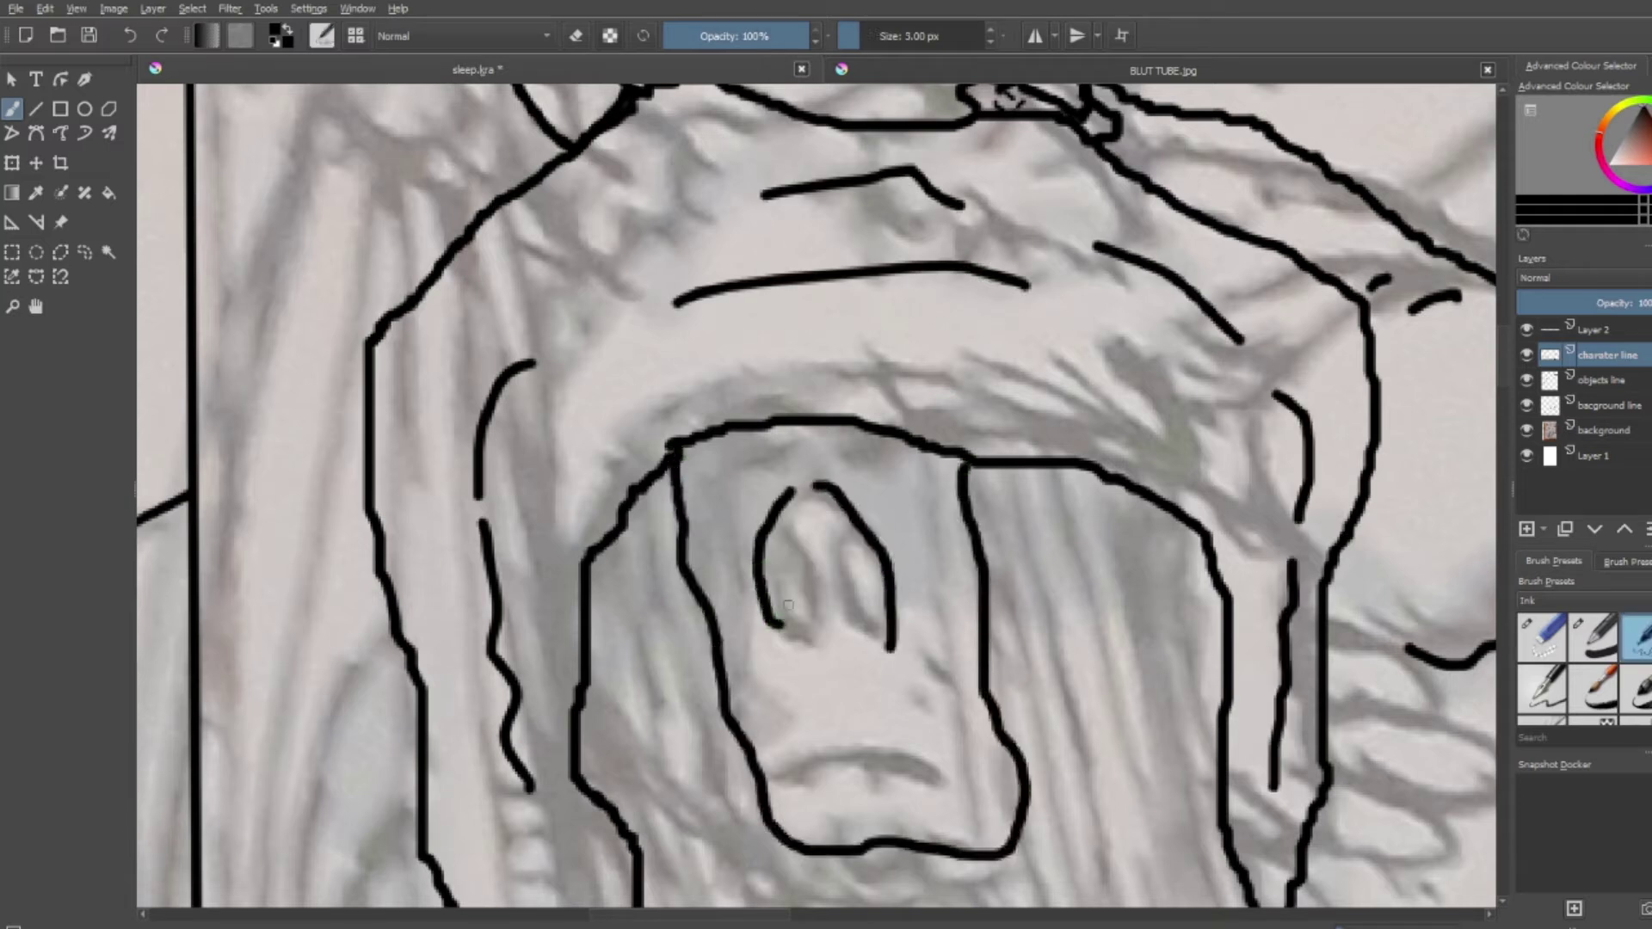
left_click_drag(798, 520, 774, 623)
left_click_drag(822, 516, 833, 600)
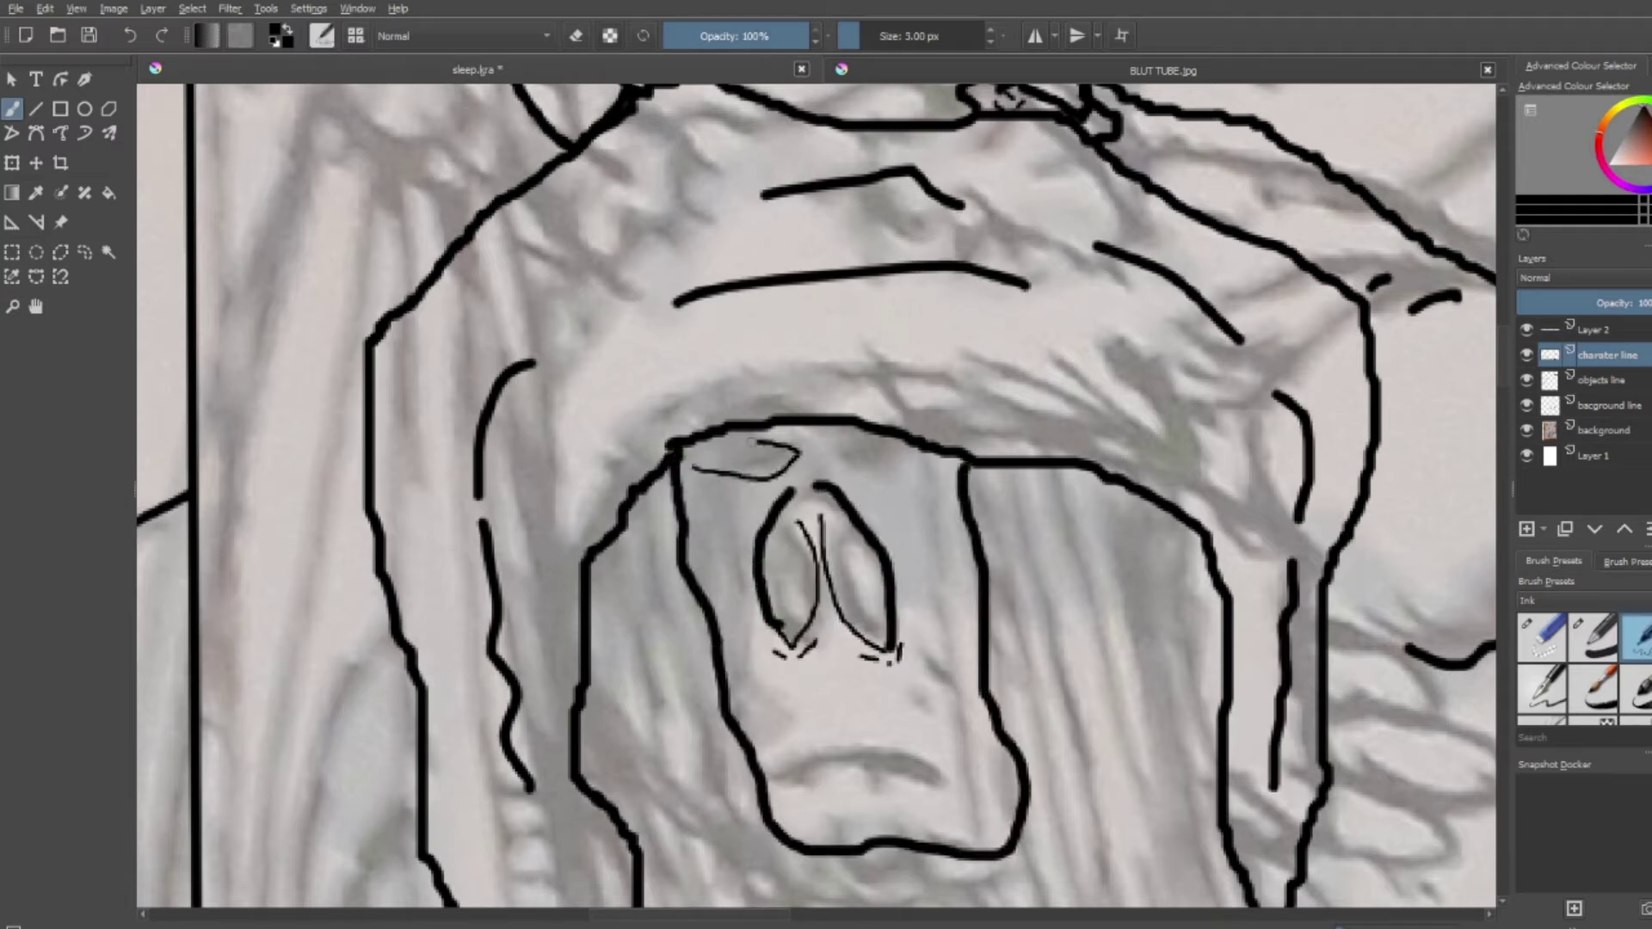
mouse_move(773, 730)
left_mouse_down()
mouse_move(912, 710)
mouse_move(778, 750)
mouse_move(747, 732)
mouse_move(1028, 708)
left_mouse_up()
Detail both eyes with thin lid and under-eye lines, and fill the nostrils with black
scroll(840, 725, "up", 2)
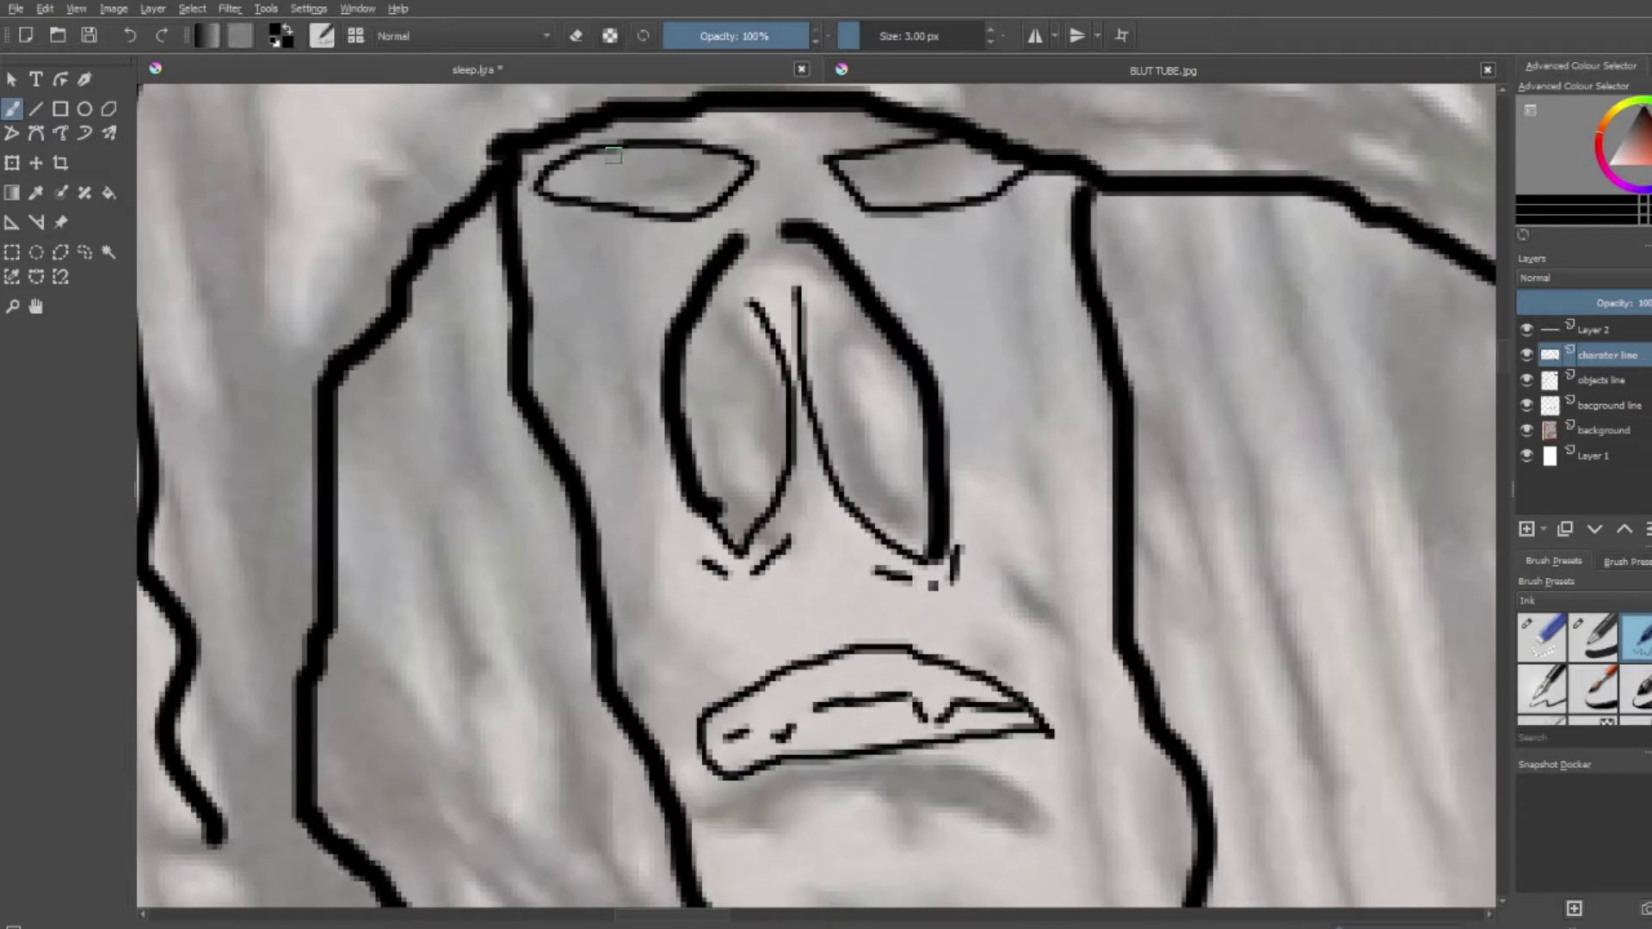
left_click_drag(850, 184, 989, 155)
left_click_drag(924, 228, 957, 222)
left_click_drag(986, 211, 1011, 199)
left_click_drag(816, 146, 865, 215)
mouse_move(702, 151)
left_mouse_down()
mouse_move(703, 208)
mouse_move(647, 181)
left_mouse_up()
left_click_drag(719, 220, 680, 229)
left_click_drag(668, 231, 615, 224)
left_click_drag(594, 218, 528, 207)
mouse_move(724, 358)
left_mouse_down()
mouse_move(753, 465)
mouse_move(749, 373)
mouse_move(866, 483)
mouse_move(821, 366)
left_mouse_up()
scroll(1035, 367, "down", 5)
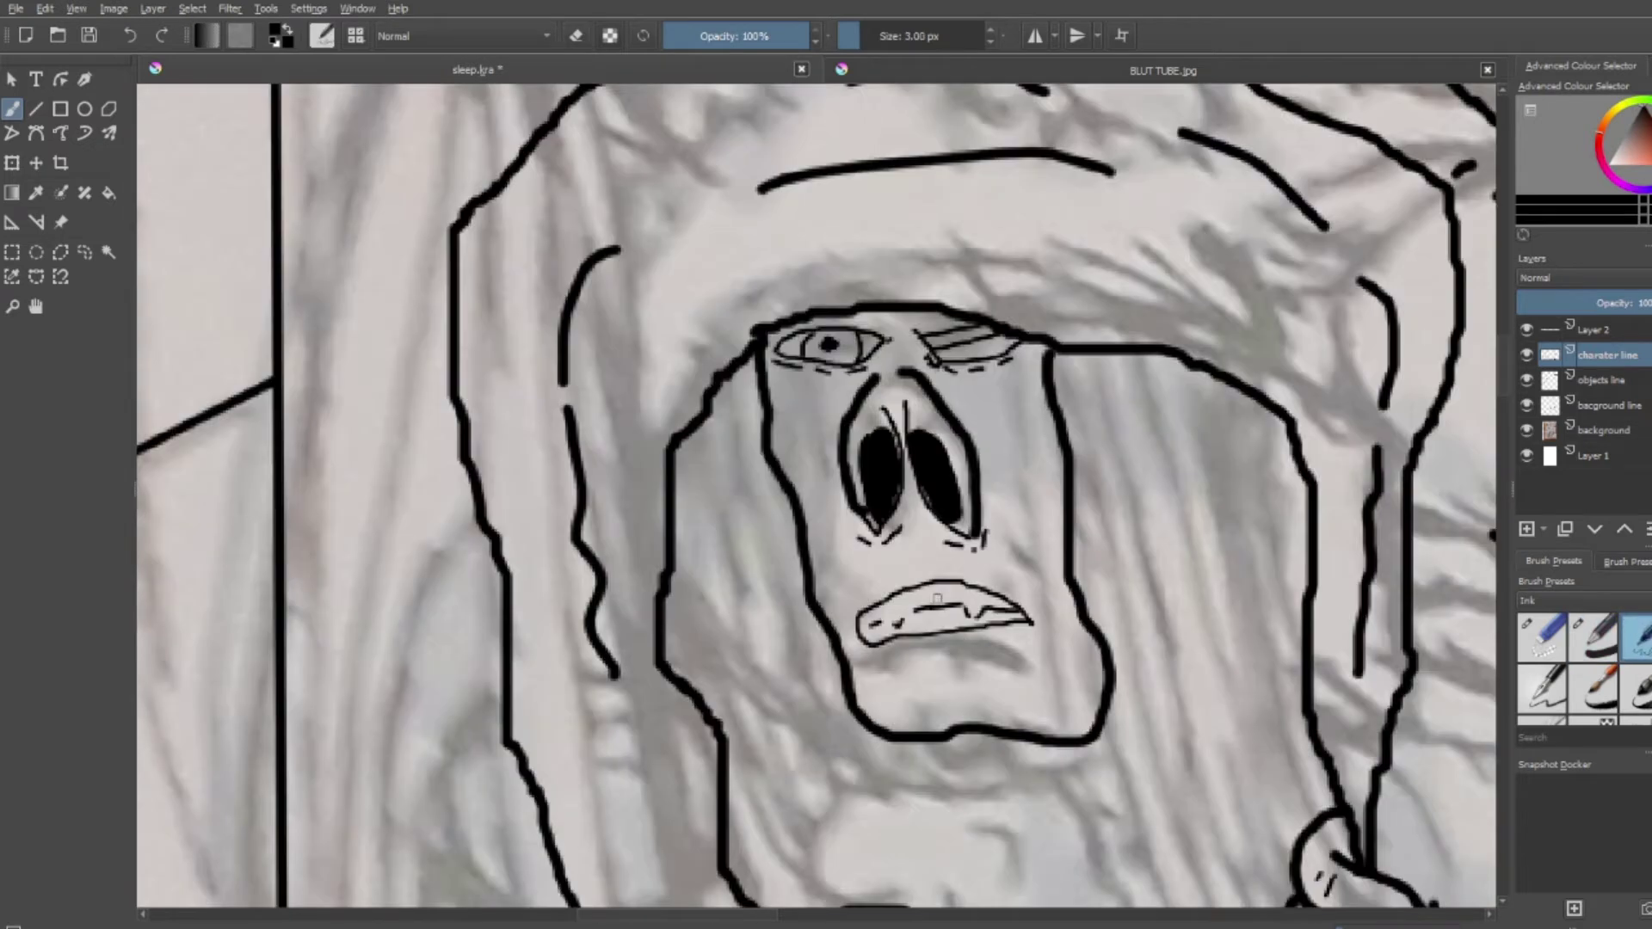
Ink the jagged beard and hair outlines running from the chin down to the hands with the 5 px brush
scroll(667, 514, "up", 3)
mouse_move(560, 571)
left_mouse_down()
mouse_move(537, 548)
mouse_move(721, 858)
left_mouse_up()
key("b")
left_click_drag(665, 515, 888, 787)
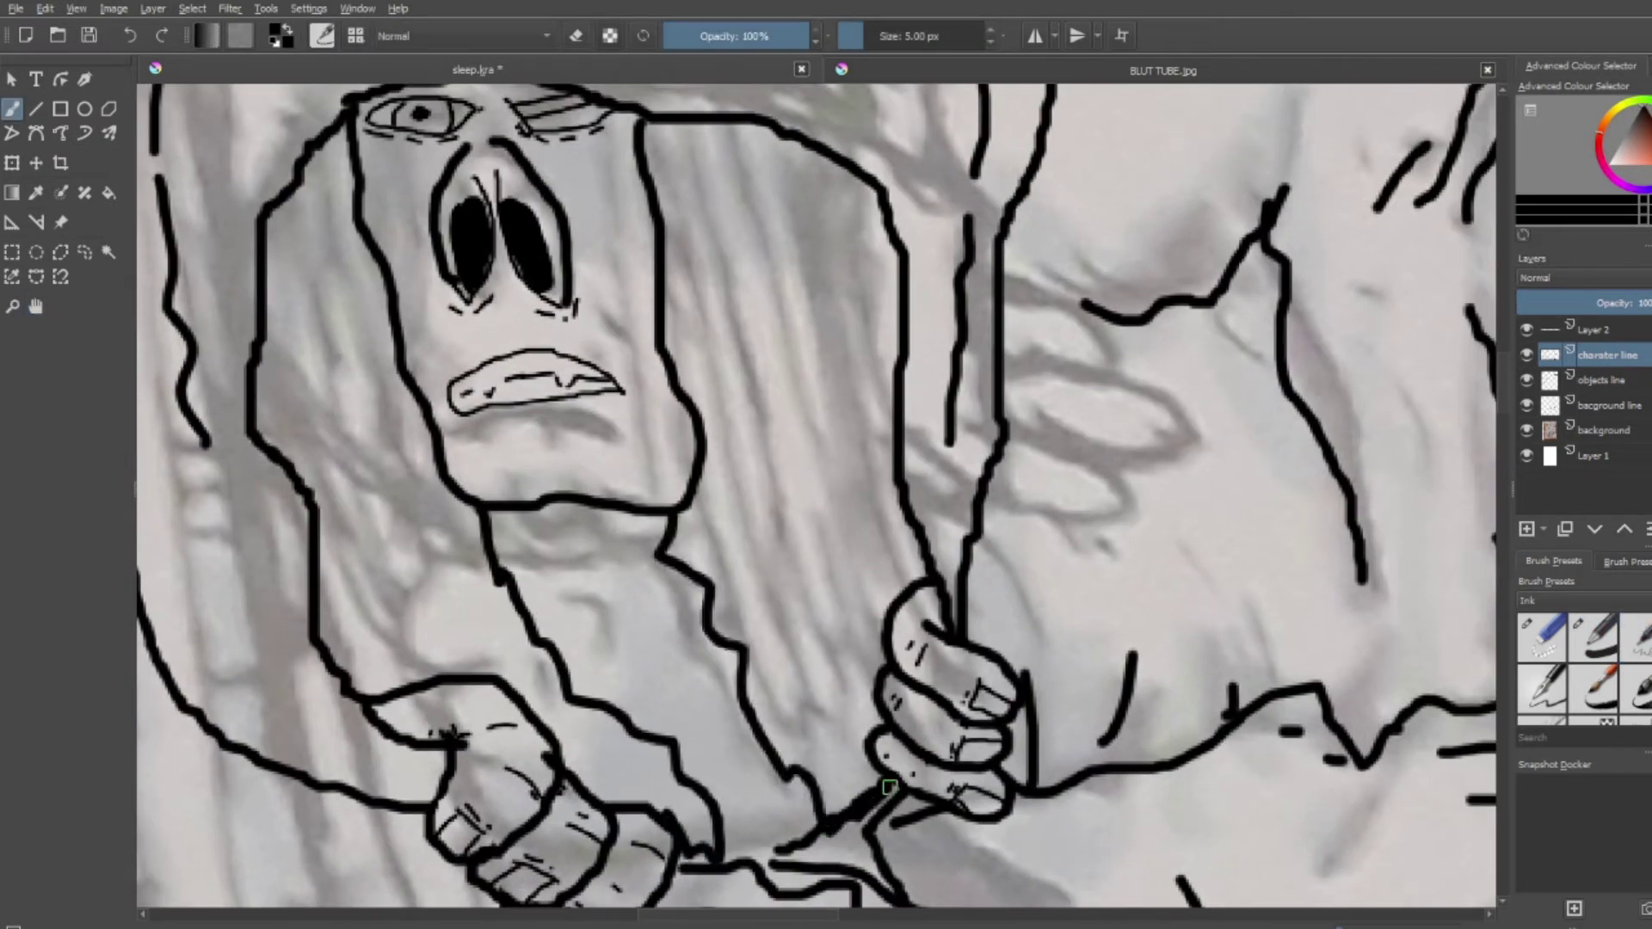
mouse_move(538, 513)
left_mouse_down()
mouse_move(516, 594)
mouse_move(642, 655)
left_mouse_up()
left_click_drag(625, 637, 782, 909)
Draw thin strands in the beard and in the hair beside the face's open eye with the 3 px pen
left_click(1635, 636)
mouse_move(495, 628)
left_mouse_down()
mouse_move(533, 710)
mouse_move(674, 721)
left_mouse_up()
left_click_drag(578, 723, 689, 808)
left_click_drag(334, 258, 370, 451)
left_click_drag(316, 361, 370, 526)
left_click_drag(388, 508, 452, 628)
Draw thin strands in the hair on the gripping hand's side and add more strokes to the beard
left_click_drag(672, 151, 698, 249)
left_click_drag(744, 417, 772, 589)
left_click_drag(719, 133, 740, 218)
left_click_drag(796, 190, 825, 315)
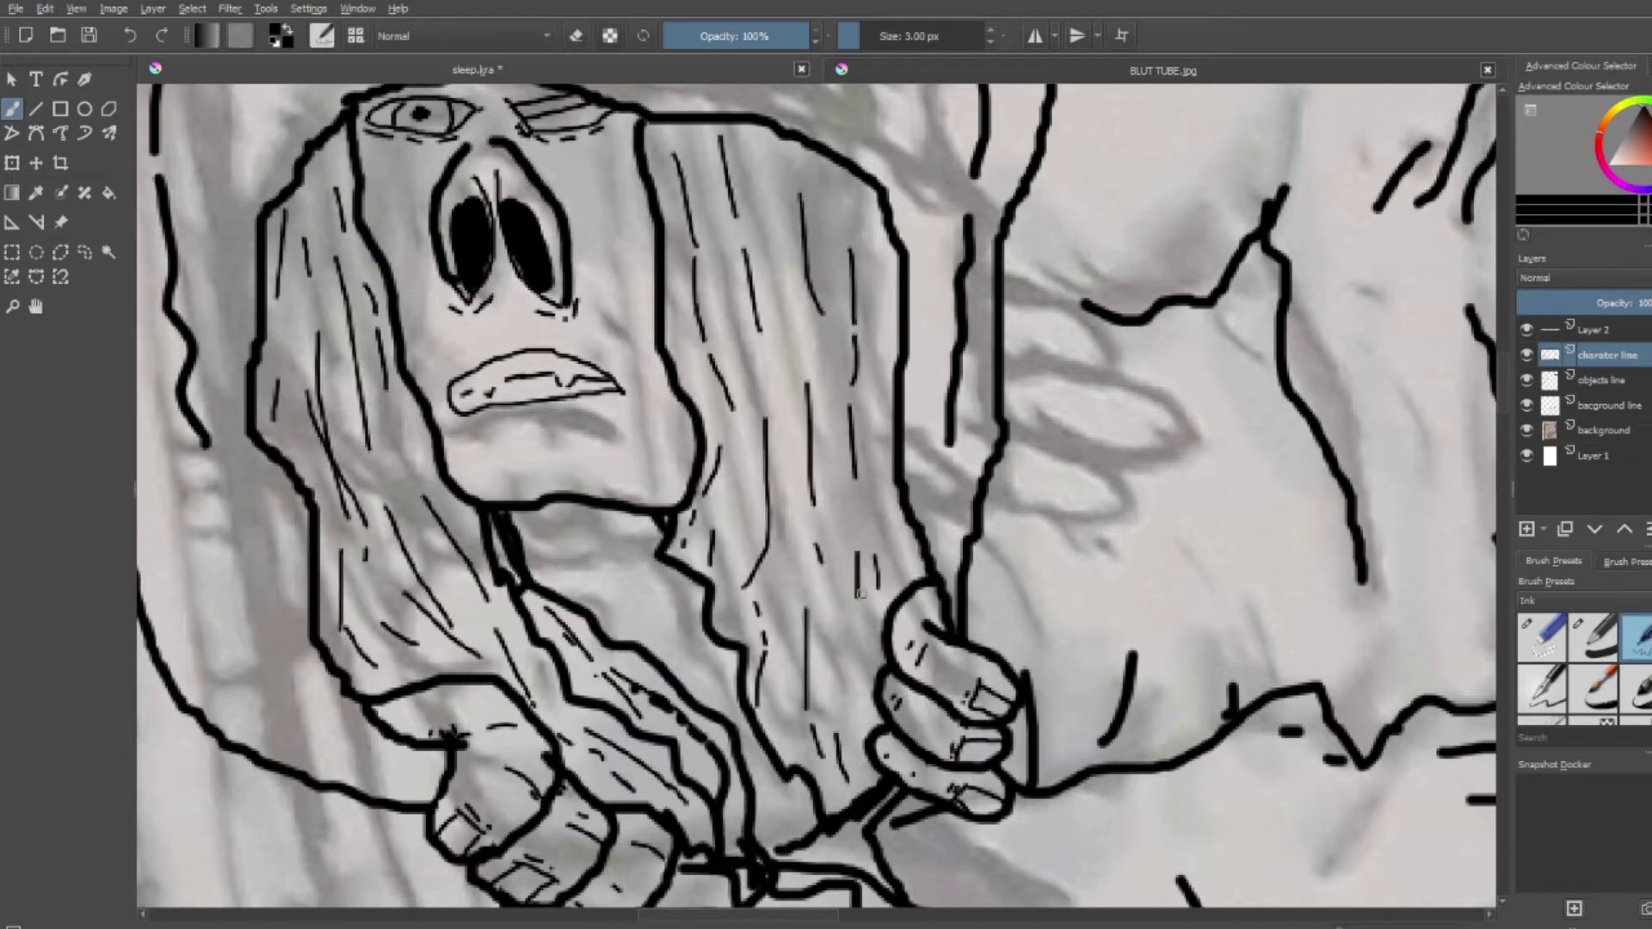
left_click_drag(521, 536, 615, 610)
left_click_drag(621, 595, 736, 684)
left_click_drag(787, 809, 883, 873)
Draw a cluster of small ellipses for the joint of the bony wing between the cupboard and the hood
key("1")
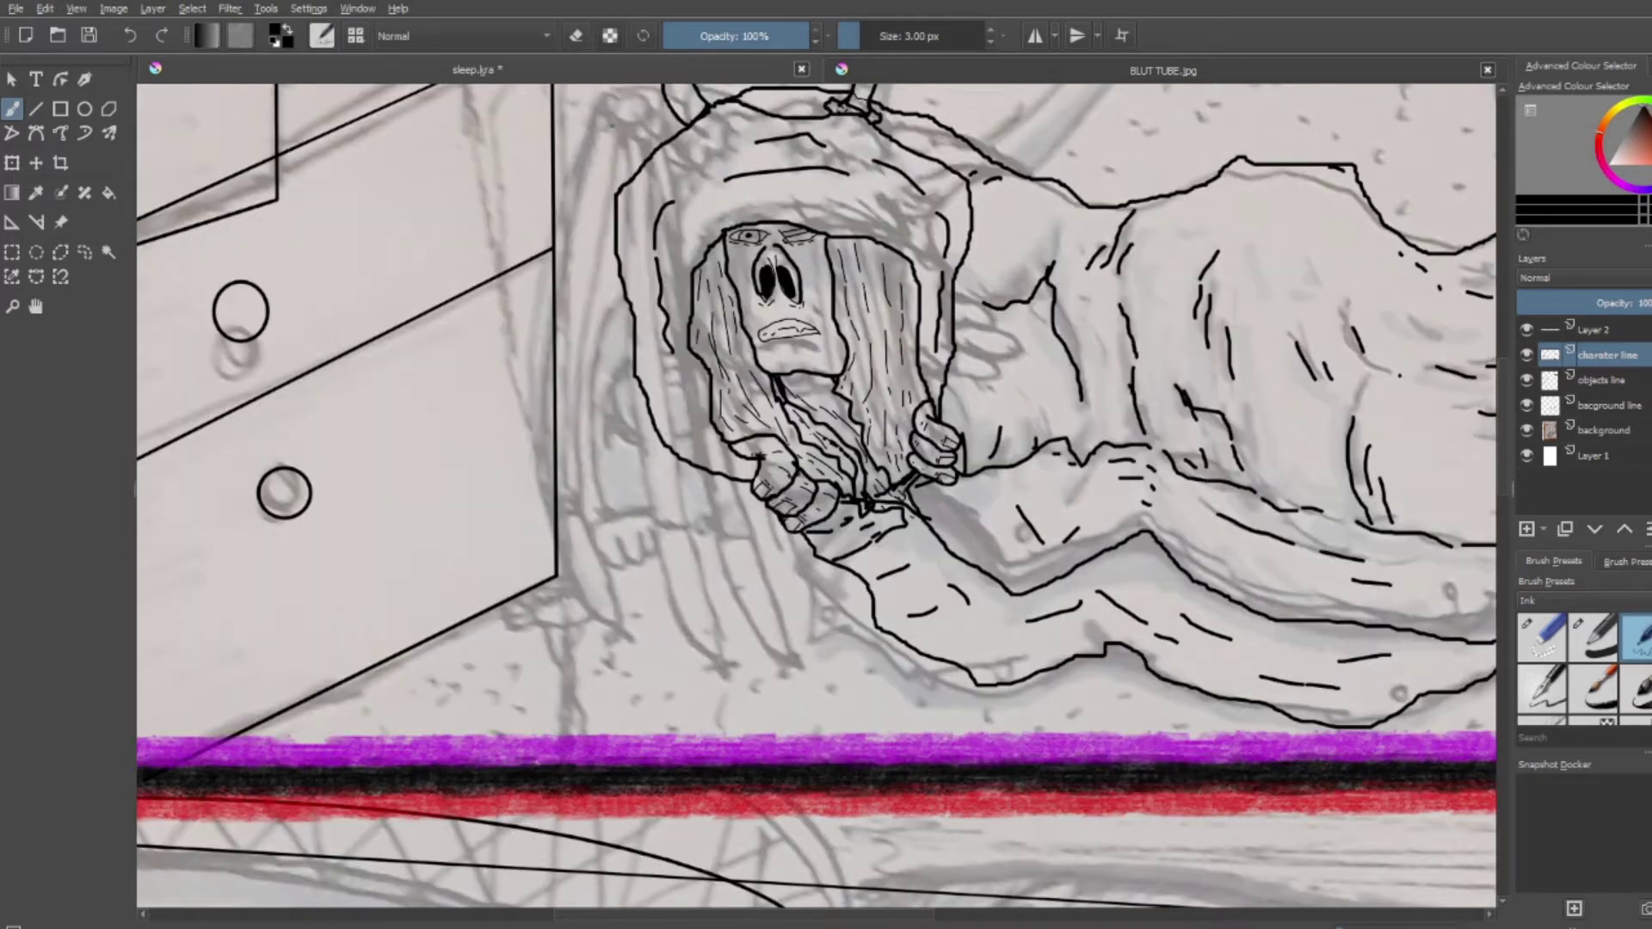
scroll(609, 238, "up", 4)
key("v")
key("e")
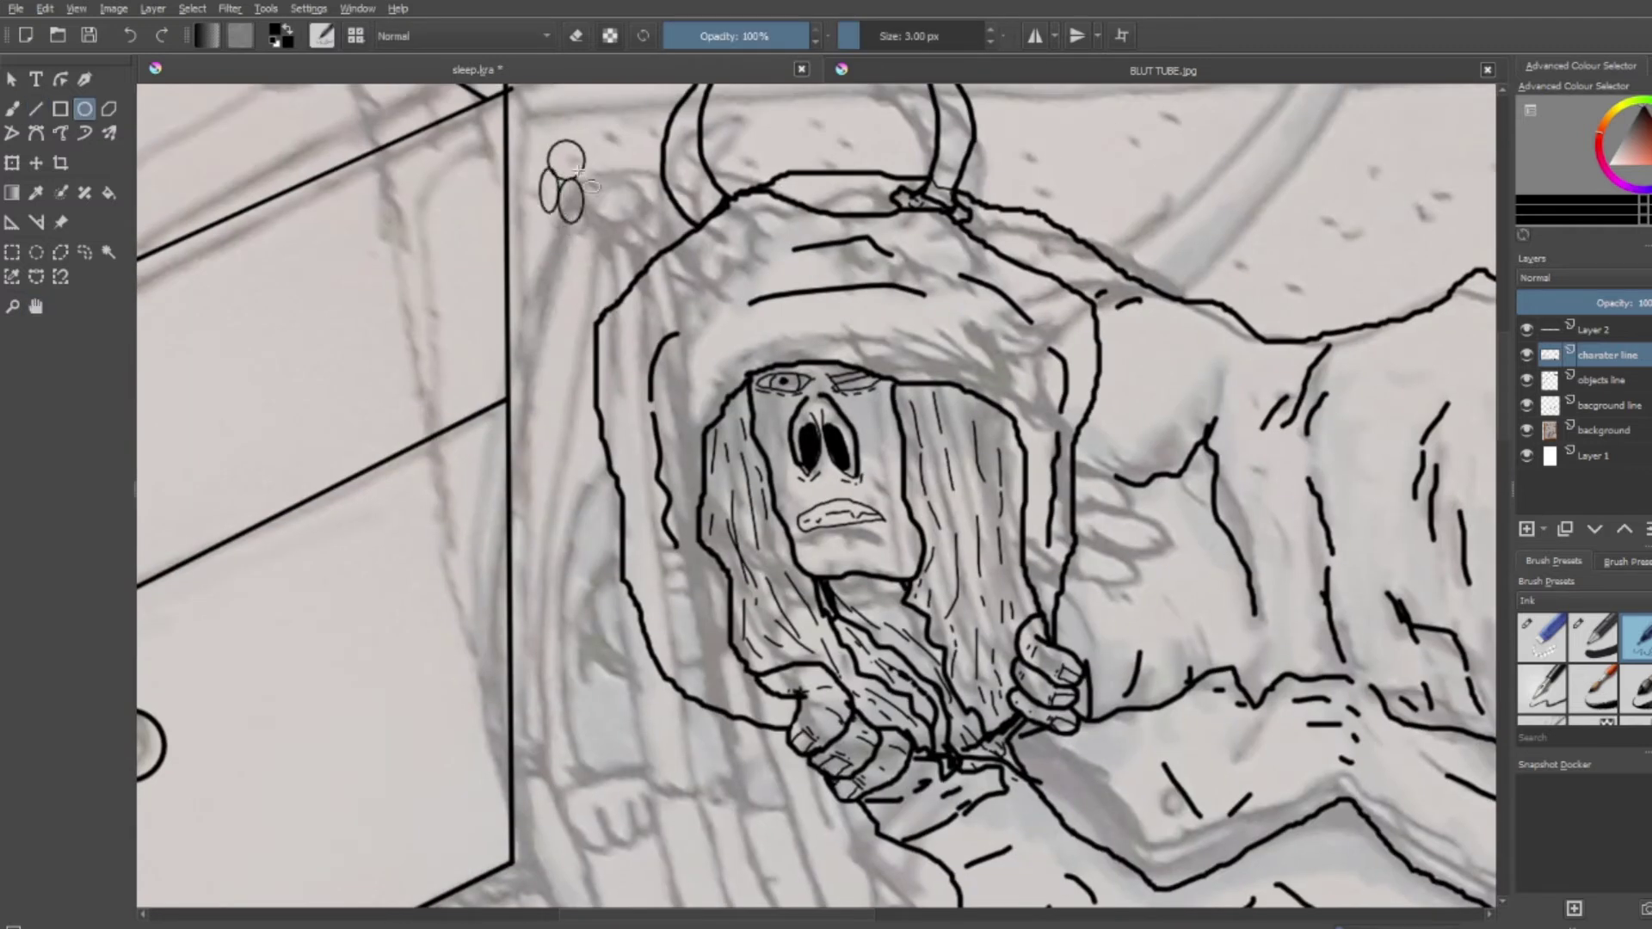
Draw straight 3 px lines for the long wing bones running down from the joint and two across to the hood
key("v")
scroll(555, 430, "down", 3)
left_click_drag(600, 641, 577, 86)
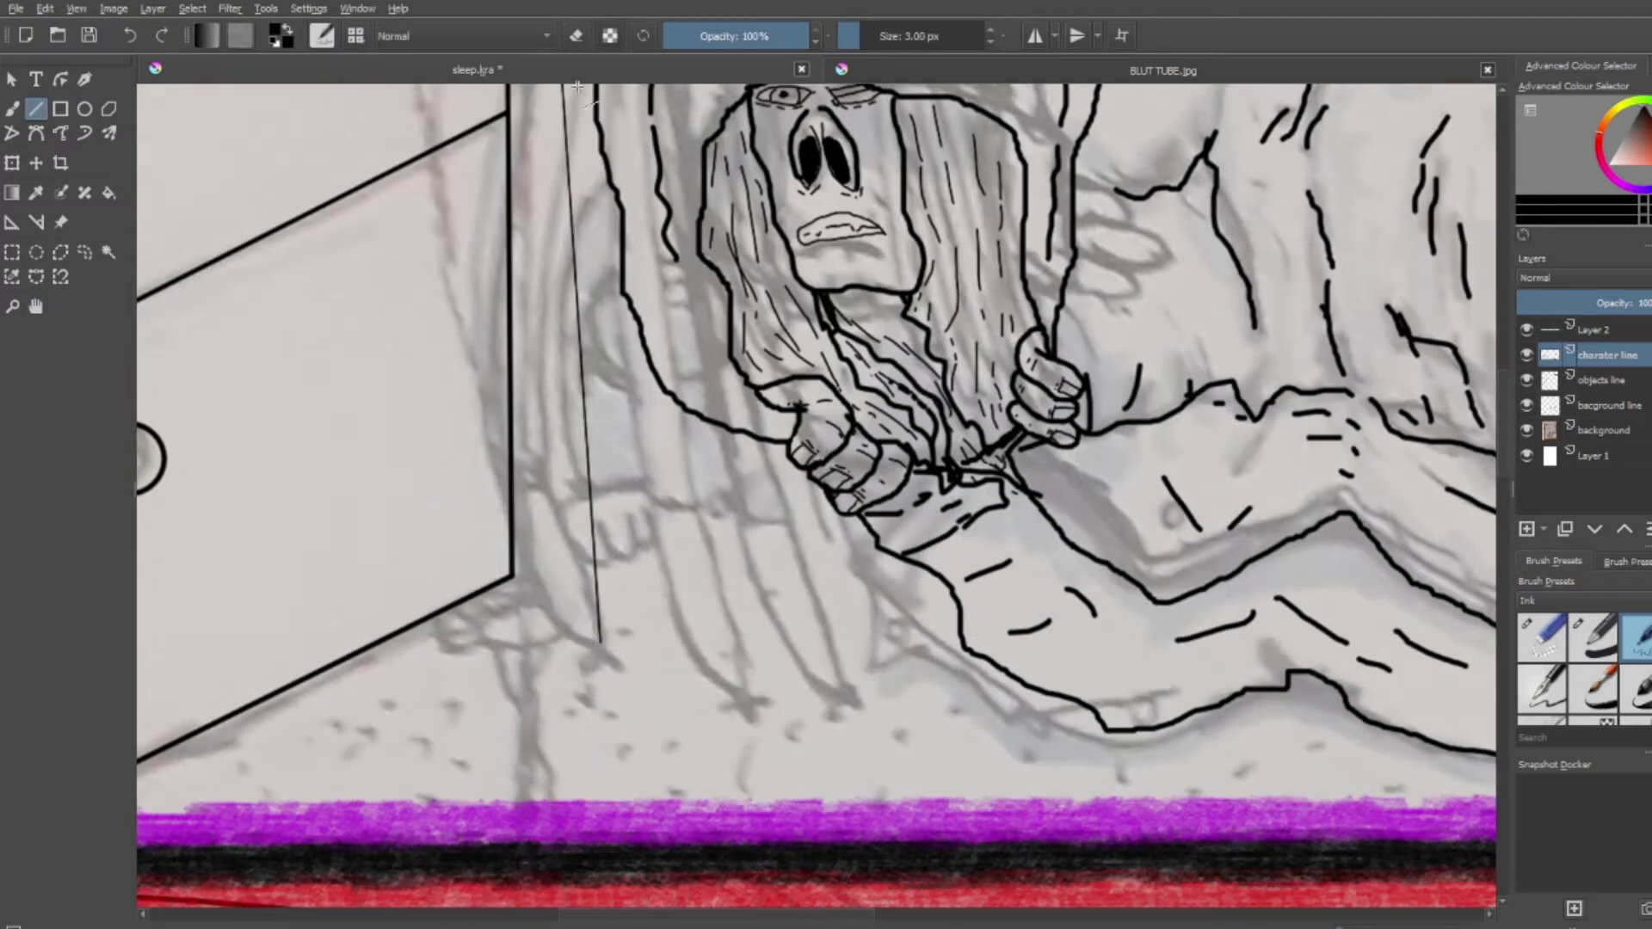
scroll(678, 608, "up", 3)
mouse_move(594, 142)
left_mouse_down()
mouse_move(632, 702)
mouse_move(686, 854)
left_mouse_up()
left_click_drag(625, 138, 735, 848)
left_click_drag(567, 134, 595, 848)
scroll(595, 602, "up", 3)
left_click_drag(608, 320, 787, 371)
left_click_drag(630, 363, 742, 402)
Erase the overlapping lines inside the wing joint and where the wing bone crosses the horn and hood
key("e")
key("b")
scroll(602, 328, "up", 5)
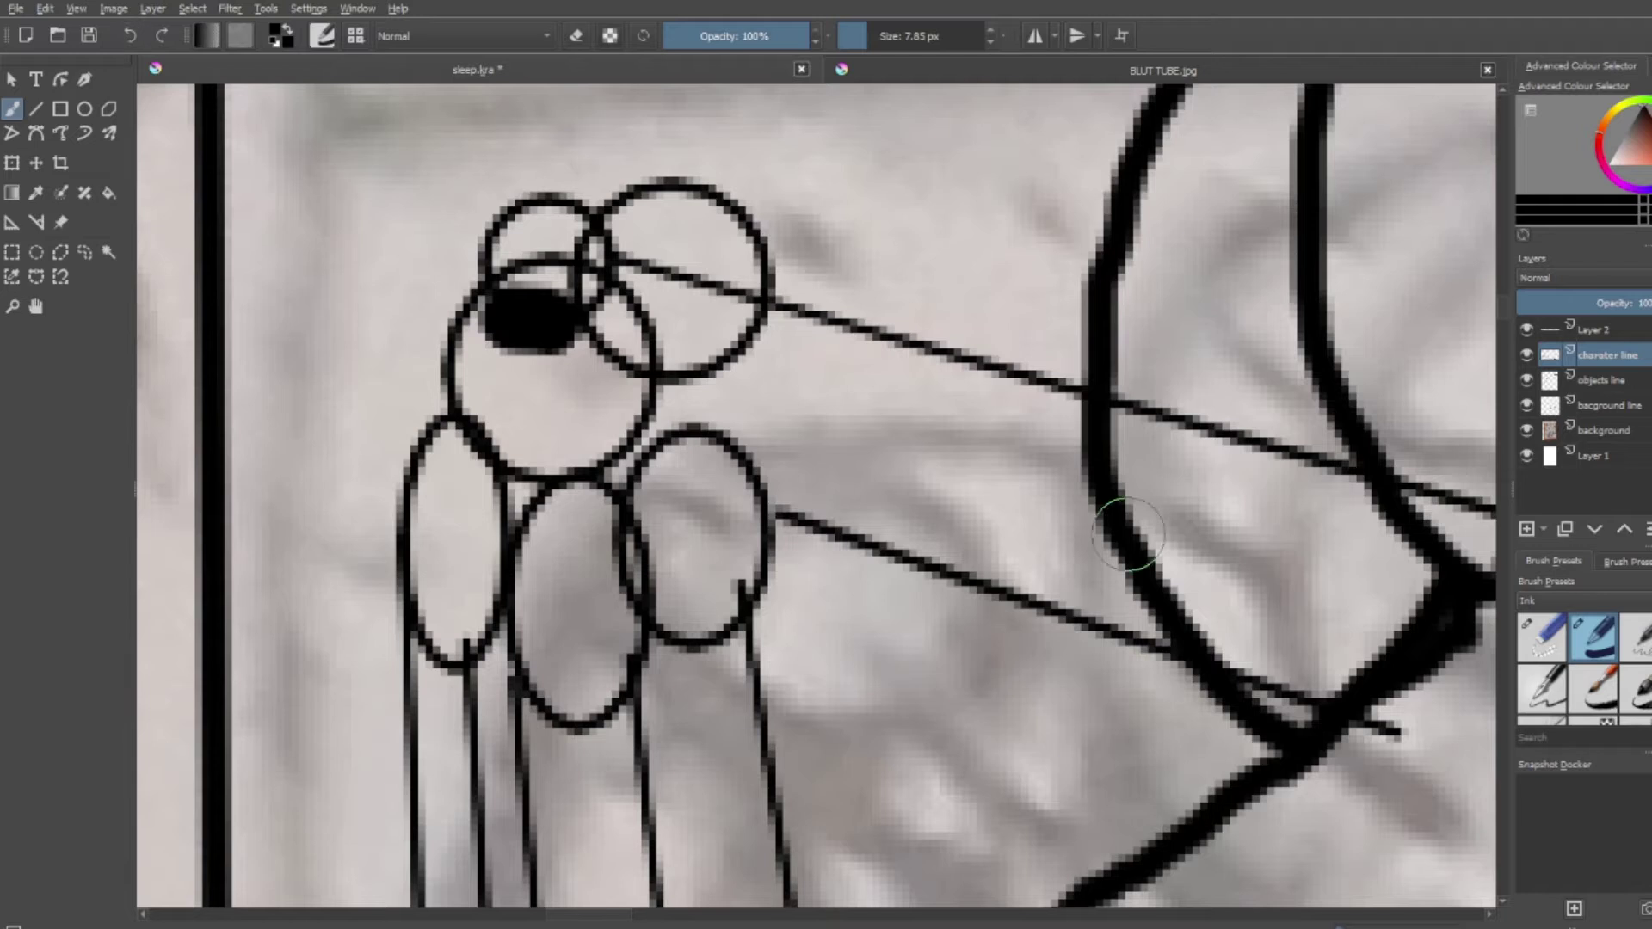
key("e")
left_click_drag(558, 439, 465, 421)
left_click_drag(593, 269, 645, 370)
mouse_move(1376, 727)
left_mouse_down()
mouse_move(1247, 676)
mouse_move(1317, 680)
left_mouse_up()
left_click_drag(1118, 396, 1359, 473)
mouse_move(645, 533)
left_mouse_down()
mouse_move(680, 619)
mouse_move(447, 633)
left_mouse_up()
Draw the other wing's arm bone from the figure's back to the wall with 5 px straight lines, ending in small joint ellipses
scroll(637, 390, "down", 8)
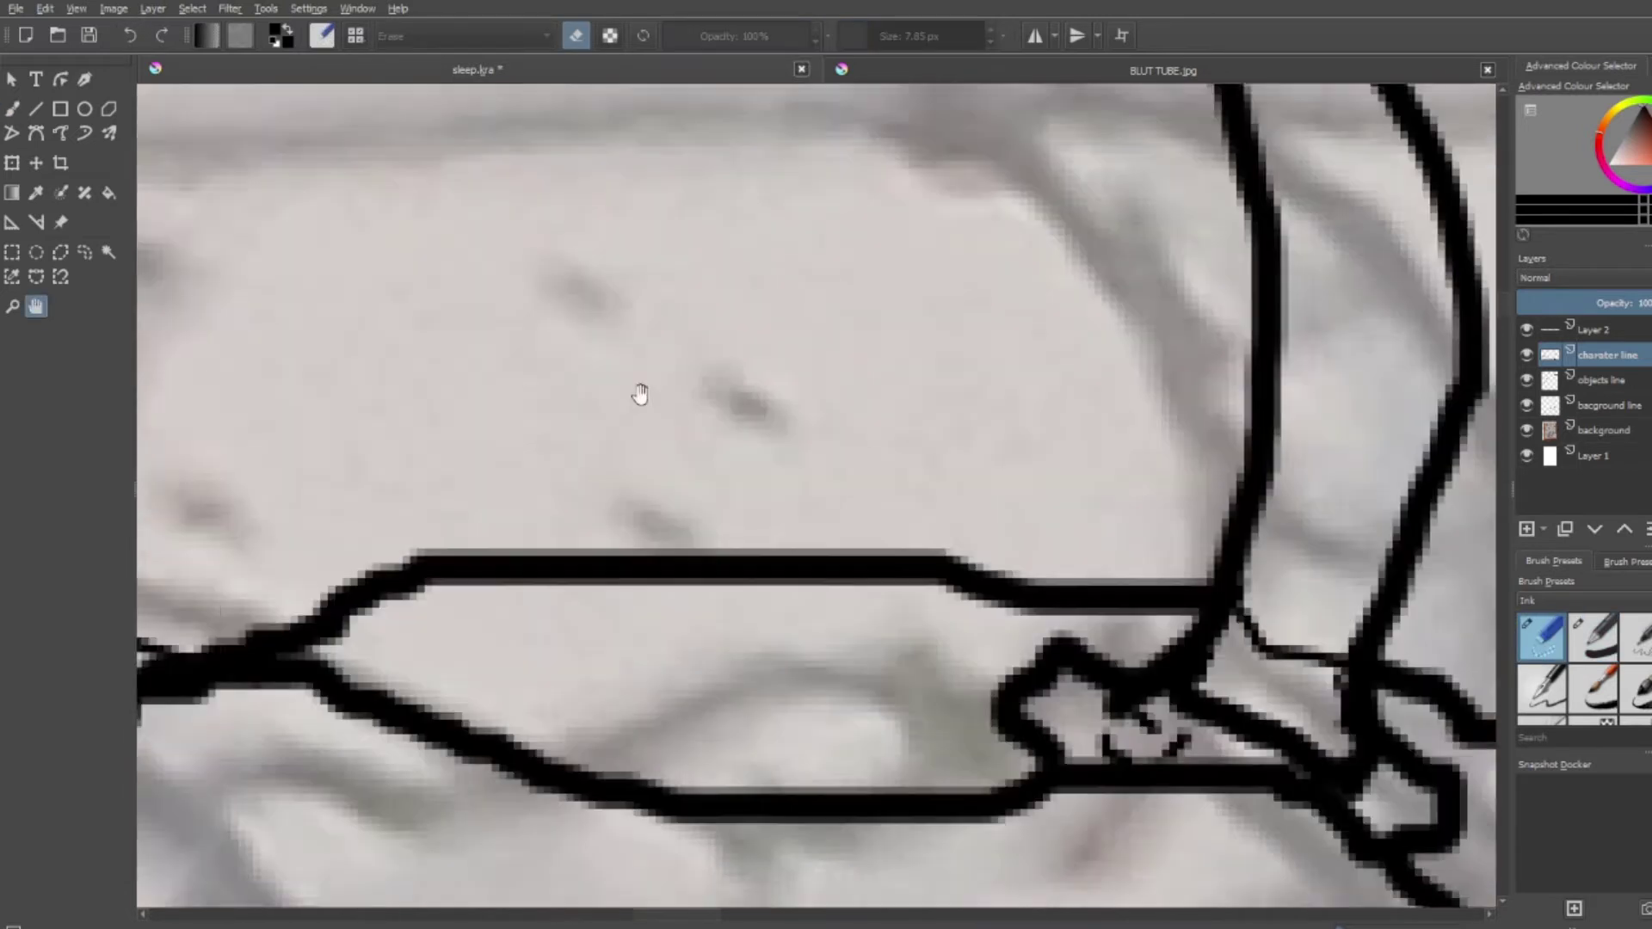
key("v")
key("e")
mouse_move(676, 527)
left_mouse_down()
mouse_move(914, 255)
mouse_move(962, 278)
left_mouse_up()
key("shift+e")
left_click_drag(906, 201, 946, 259)
left_click_drag(945, 204, 972, 242)
scroll(693, 480, "up", 5)
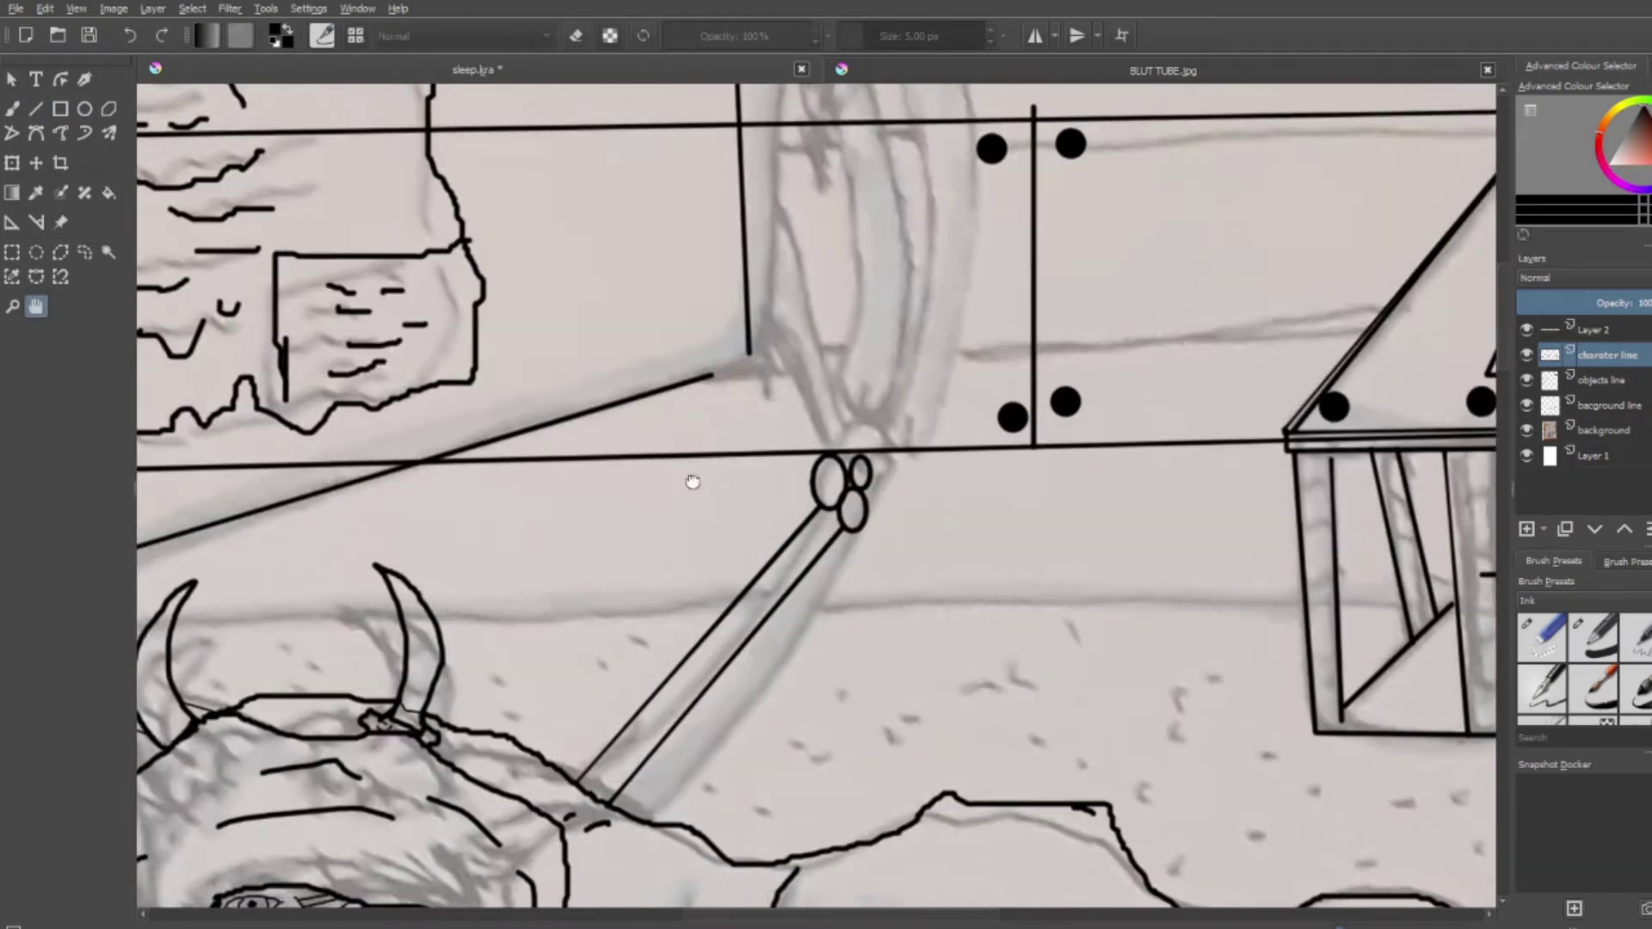
key("v")
left_click_drag(874, 684, 953, 689)
key("shift+e")
left_click_drag(929, 695, 960, 723)
Fan long straight 5 px lines from the second wing's joint up along the wall corner beside the torn posters
key("v")
mouse_move(899, 656)
left_mouse_down()
mouse_move(798, 555)
mouse_move(784, 258)
left_mouse_up()
key("space")
mouse_move(584, 452)
left_mouse_down()
mouse_move(585, 626)
mouse_move(671, 79)
left_mouse_up()
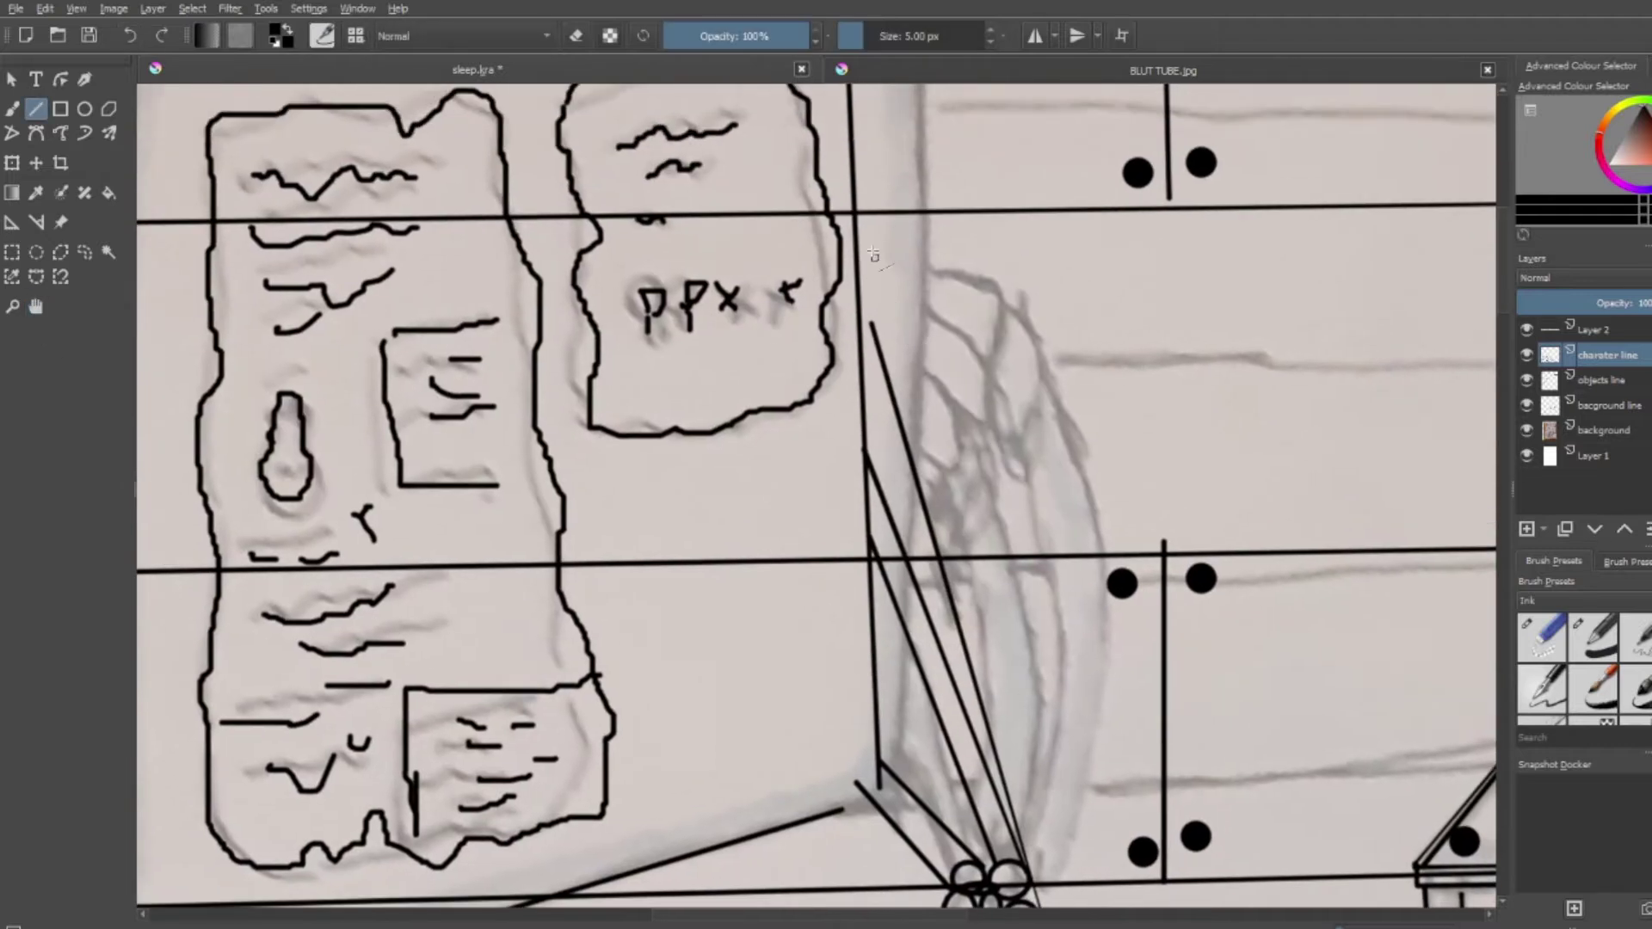
left_click_drag(687, 370, 665, 180)
left_click_drag(1066, 712, 976, 353)
scroll(850, 602, "down", 3)
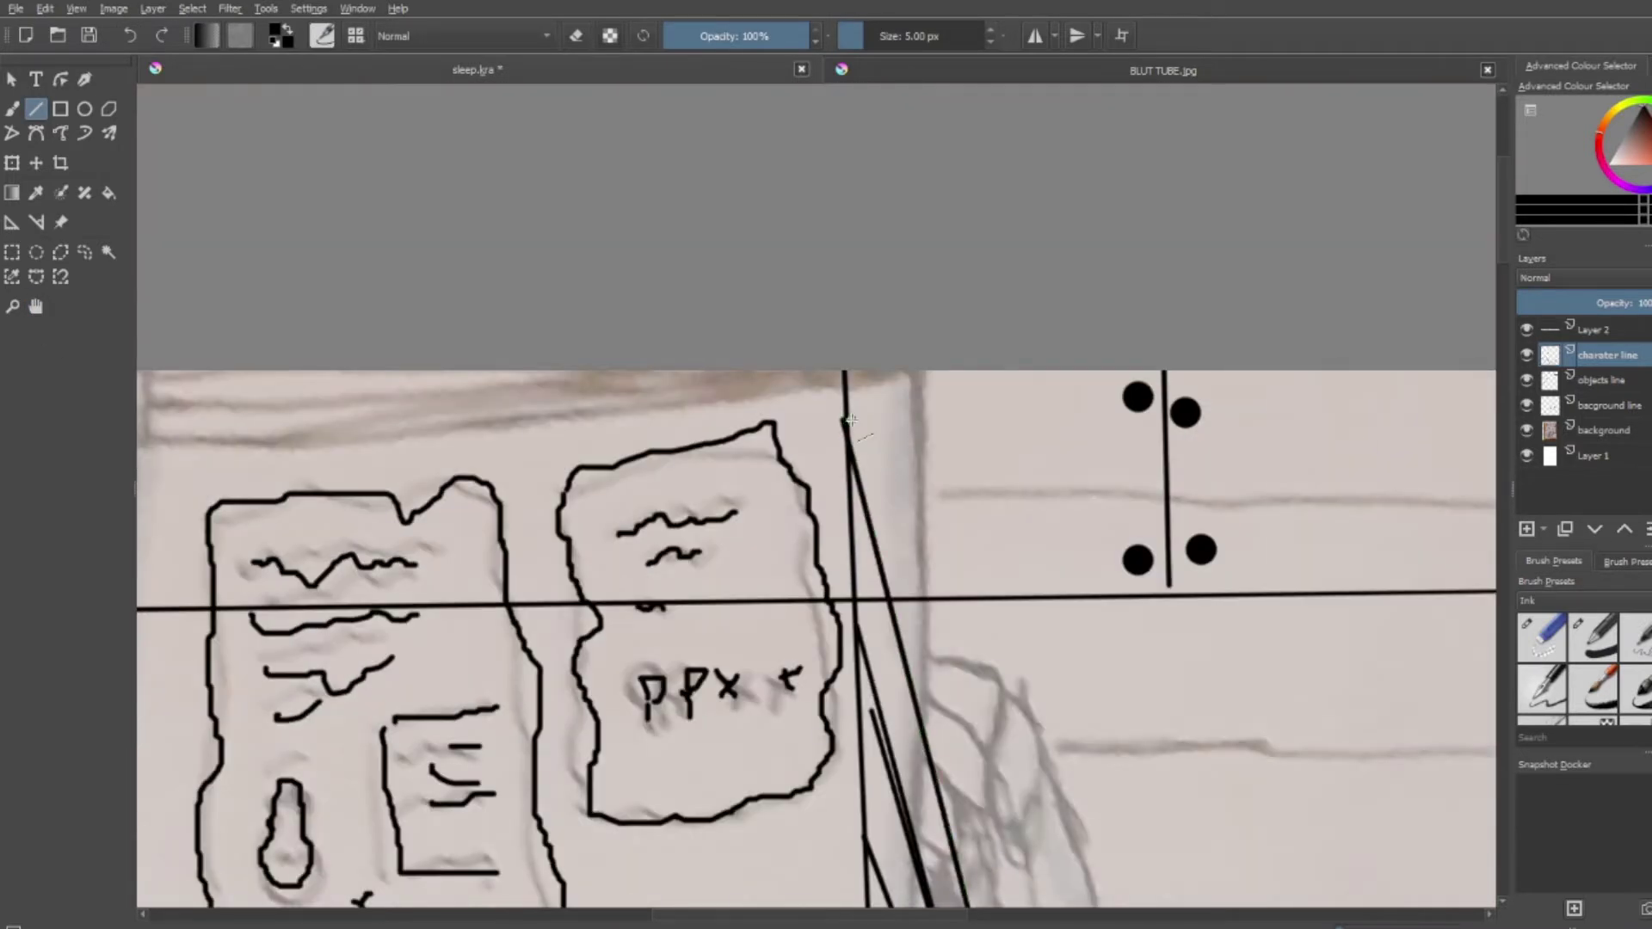
left_click_drag(849, 852, 849, 663)
Add more ellipses to the second wing's joint and clean up its overlapping lines with the 7.85 px eraser
key("shift+e")
scroll(897, 681, "up", 8)
key("b")
key("e")
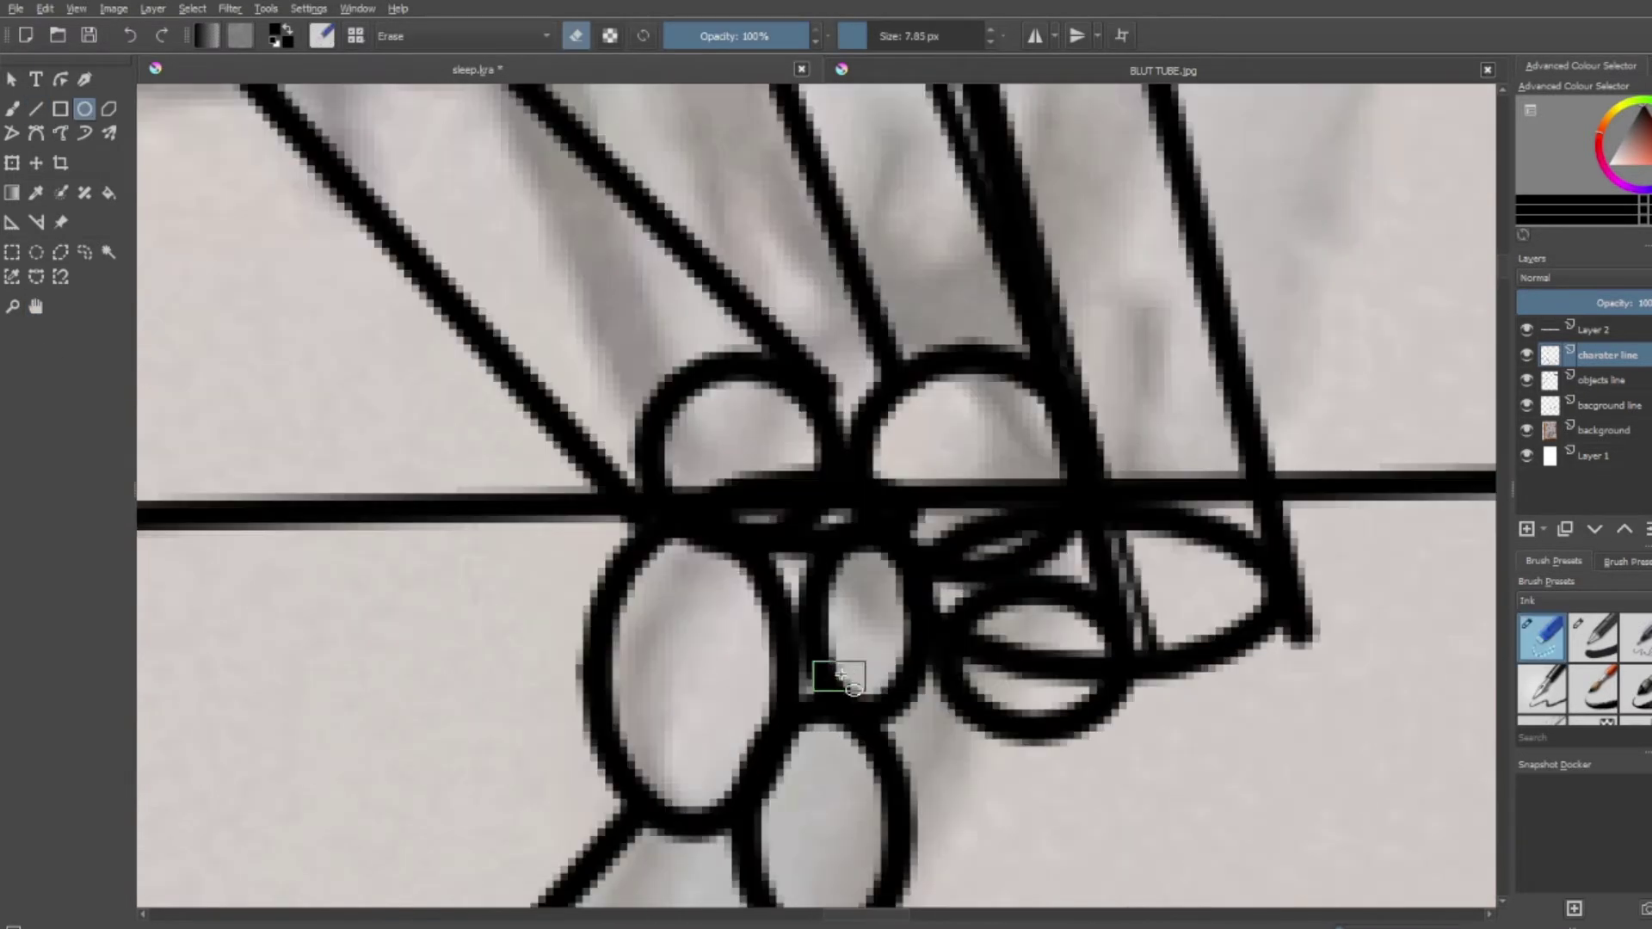
mouse_move(1290, 627)
left_mouse_down()
mouse_move(976, 534)
mouse_move(899, 398)
left_mouse_up()
scroll(898, 397, "down", 5)
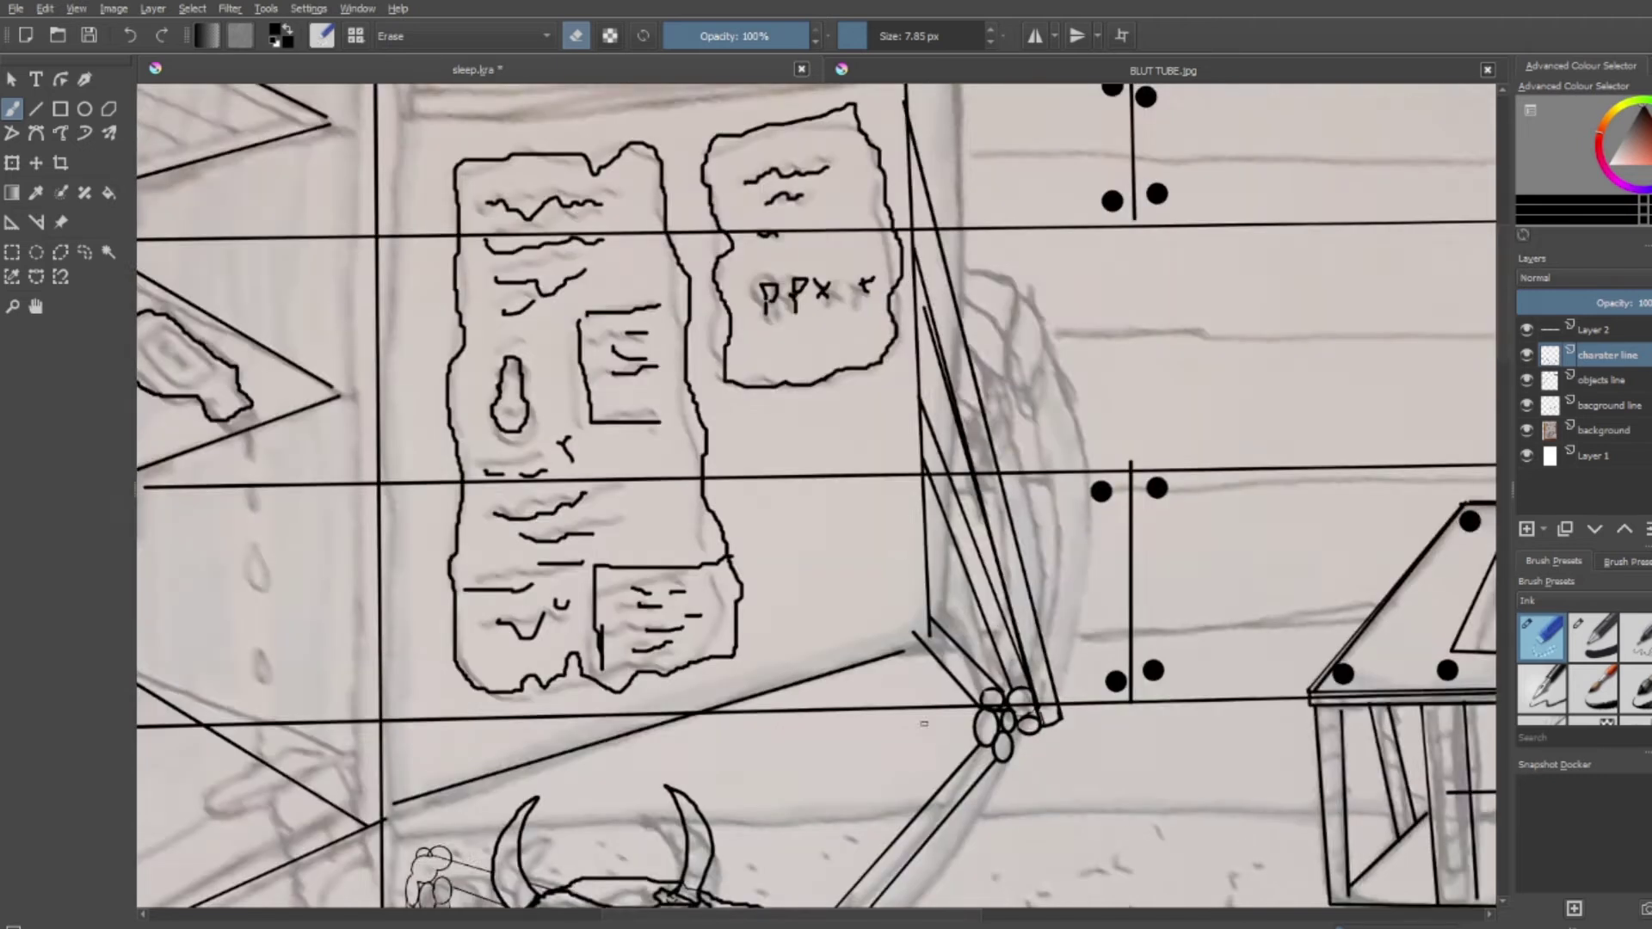
scroll(688, 430, "up", 4)
scroll(689, 431, "down", 5)
scroll(689, 430, "up", 5)
left_click(1594, 637)
mouse_move(331, 142)
left_mouse_down()
mouse_move(335, 679)
mouse_move(378, 903)
left_mouse_up()
left_click(123, 37)
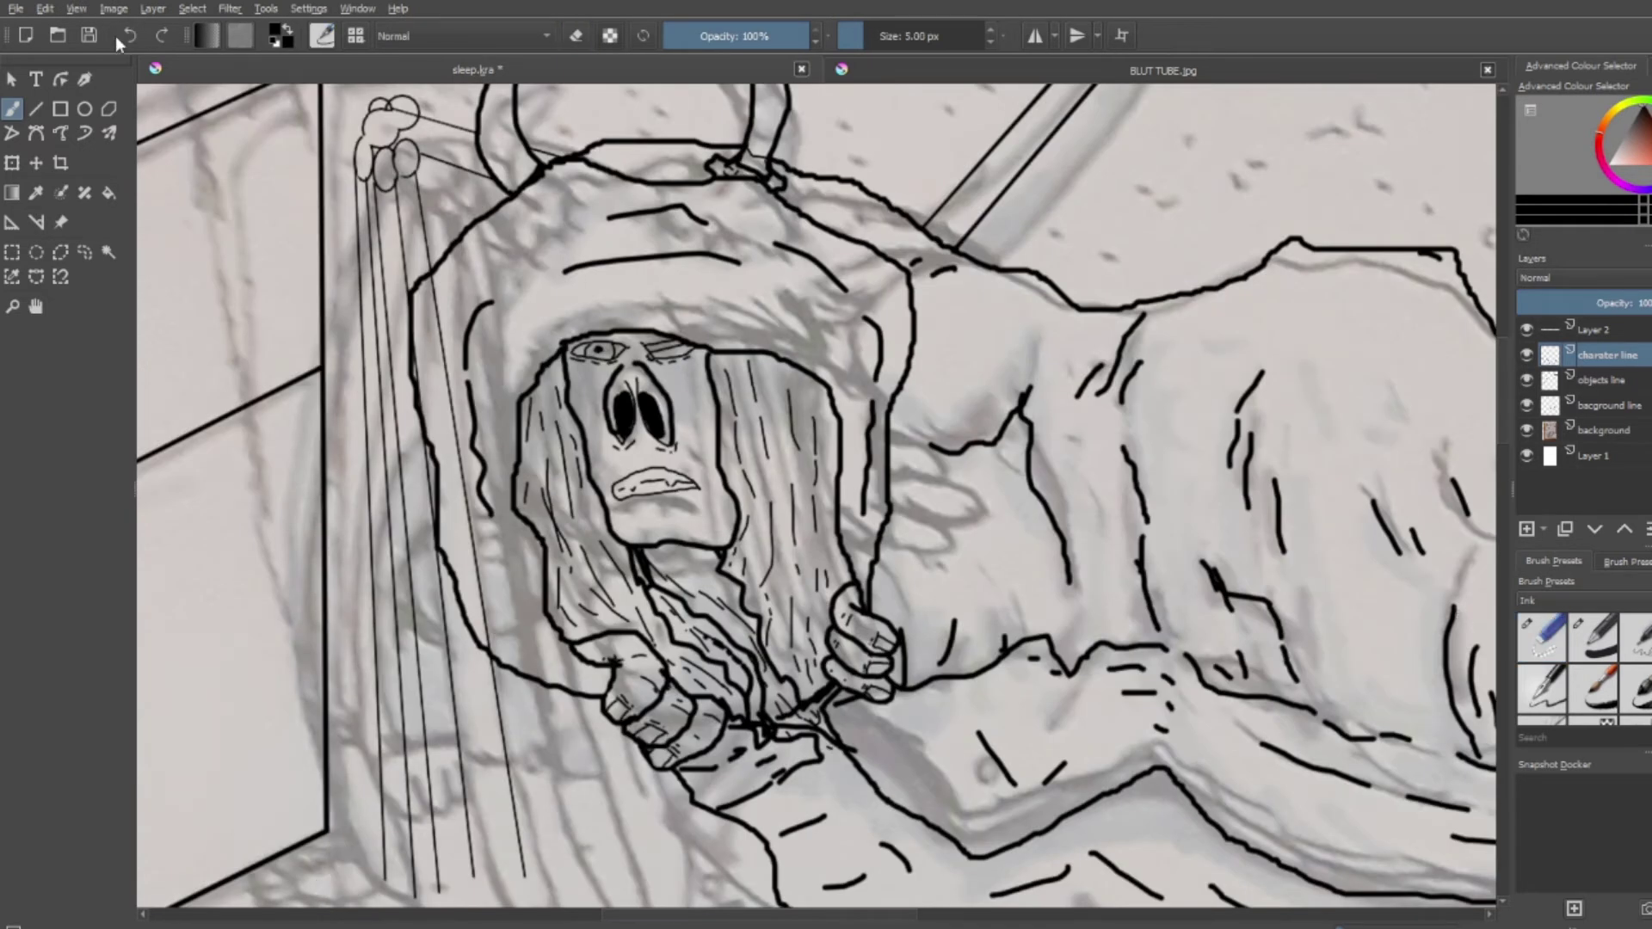
Check the inked lines of the whole page with the background sketch layer hidden, and show the layer again
scroll(863, 325, "down", 5)
key("5")
left_click(1527, 430)
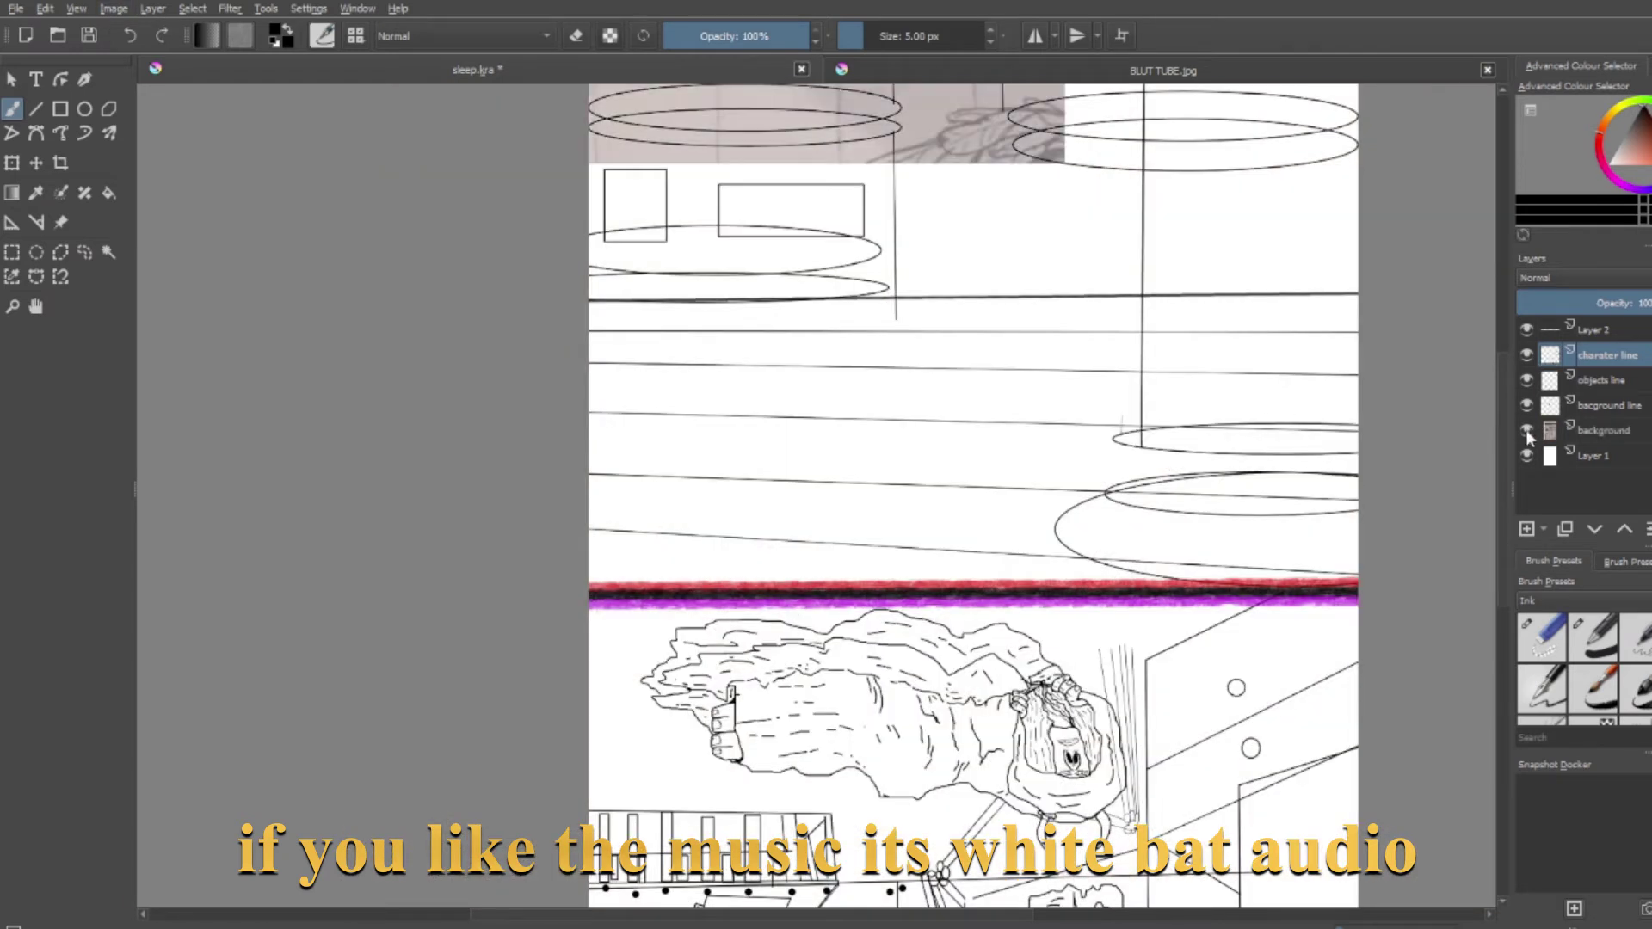
left_click(1528, 430)
Ink the outlines of the lower wing and both legs of the winged sleeper in the other panel with the 5 px brush
scroll(1127, 218, "up", 3)
mouse_move(1095, 306)
left_mouse_down()
mouse_move(1119, 245)
mouse_move(968, 727)
mouse_move(305, 667)
left_mouse_up()
mouse_move(1136, 205)
left_mouse_down()
mouse_move(1226, 421)
mouse_move(998, 839)
mouse_move(318, 667)
left_mouse_up()
left_click_drag(460, 566, 362, 665)
left_click_drag(613, 565, 338, 565)
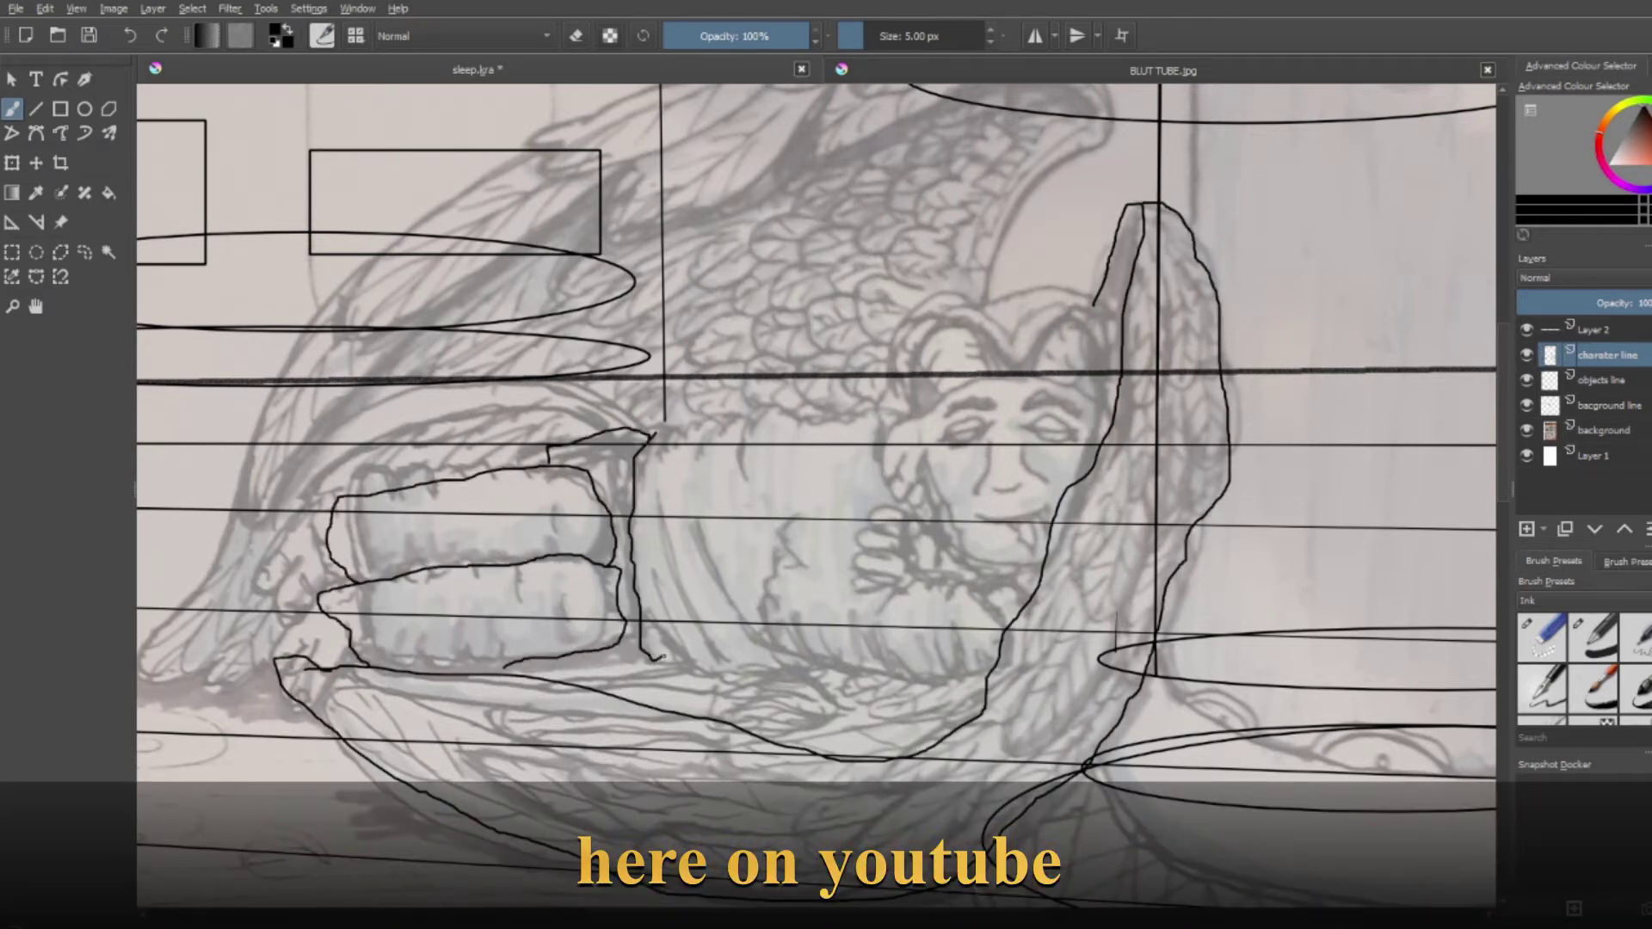
Ink the winged sleeper's folded arm, the top and bottom edges of the torso, and the hair around the face
left_click_drag(742, 663, 857, 658)
left_click_drag(784, 477, 774, 656)
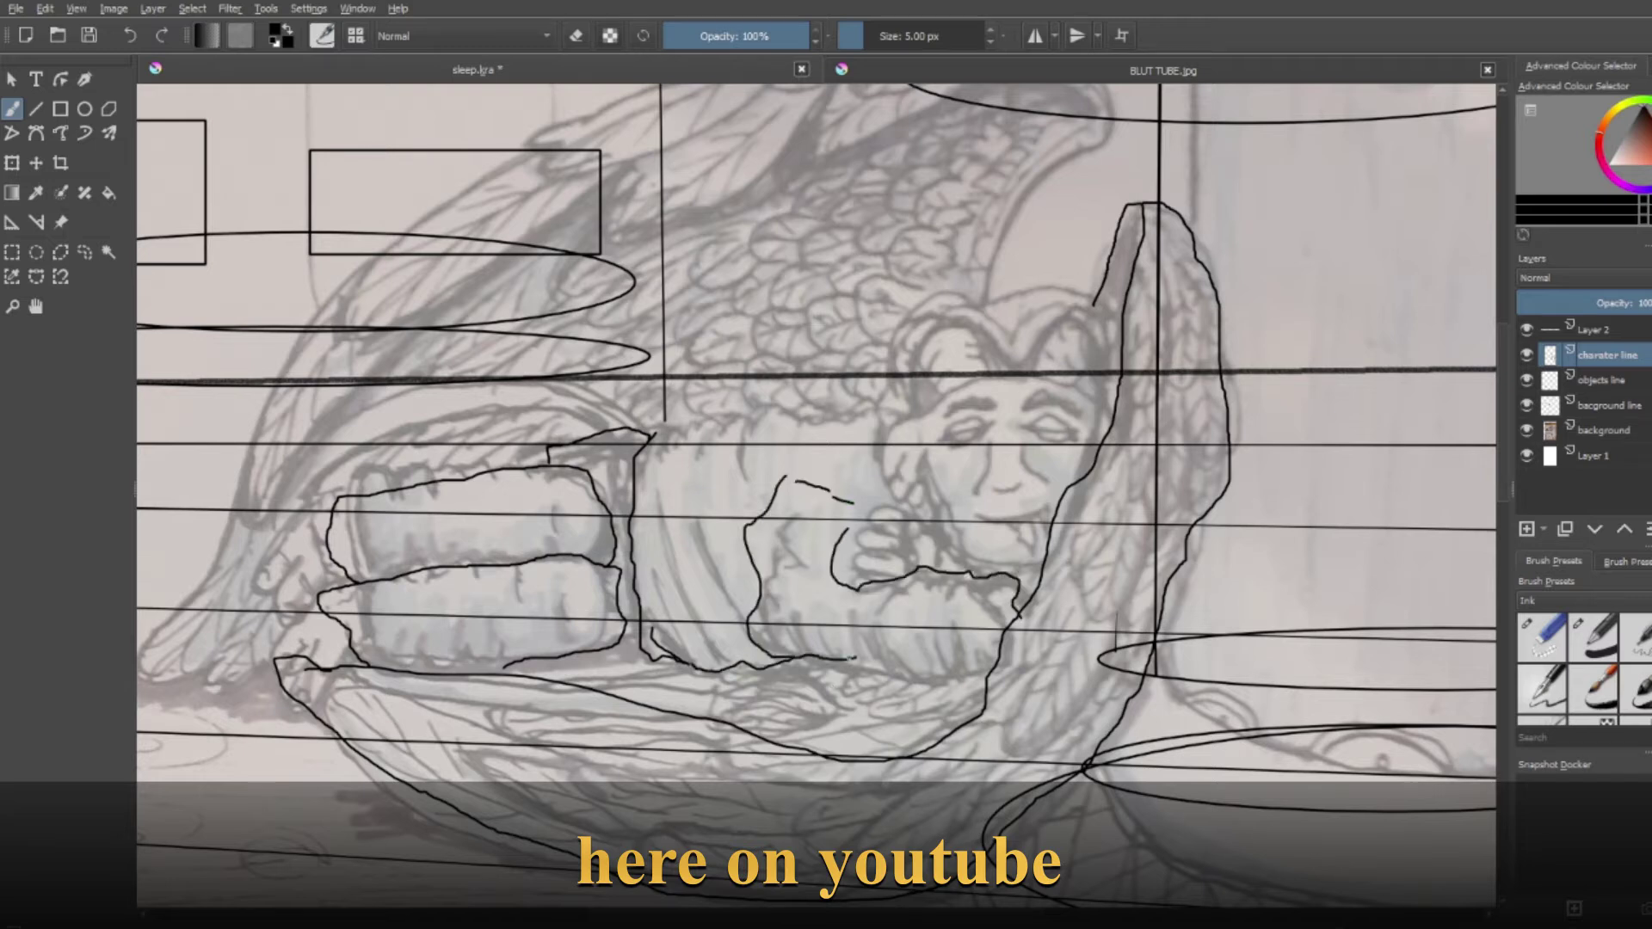
left_click_drag(658, 435, 886, 474)
left_click_drag(902, 322, 1122, 349)
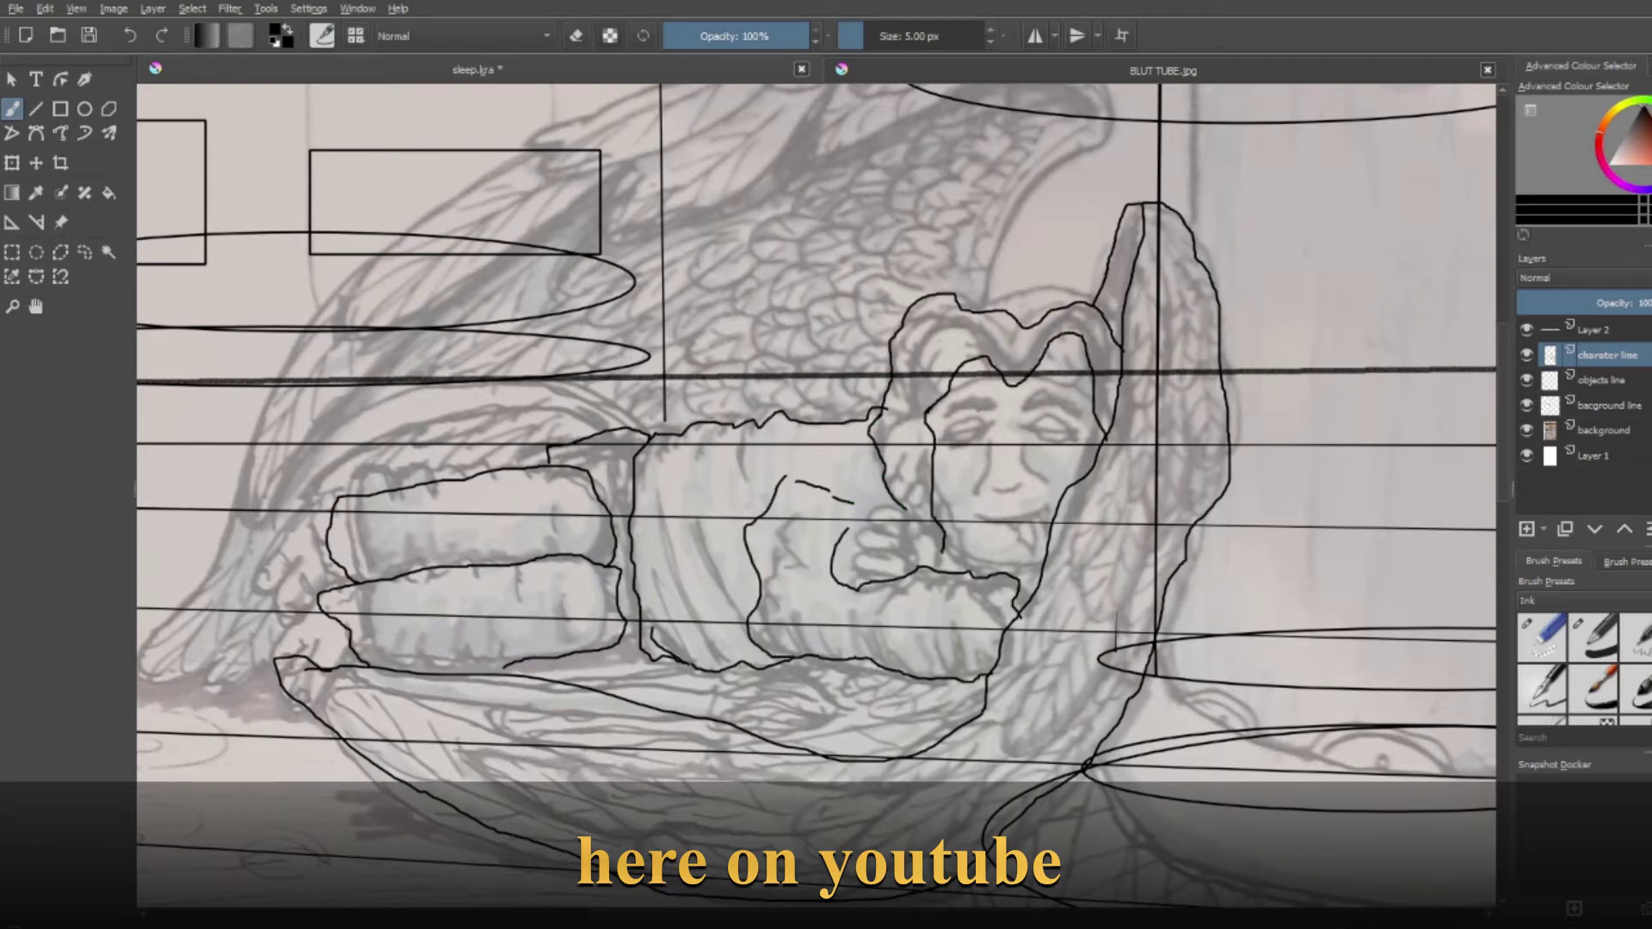
Ink the large upper wing's outlines behind the sleeper down to its tip, and check them with the sketch layer briefly hidden
scroll(817, 499, "up", 1)
mouse_move(965, 370)
left_mouse_down()
mouse_move(1002, 86)
mouse_move(288, 397)
mouse_move(278, 705)
left_mouse_up()
left_click_drag(1067, 151, 298, 509)
left_click_drag(467, 418, 228, 732)
left_click(1527, 429)
left_click(1527, 429)
Ink the winged sleeper's nose, closed eyes, forehead line, horn bases and smiling mouth
scroll(950, 399, "up", 3)
left_click_drag(945, 419, 939, 471)
left_click_drag(936, 514, 1027, 494)
left_click_drag(1007, 402, 1027, 475)
left_click_drag(930, 383, 1023, 392)
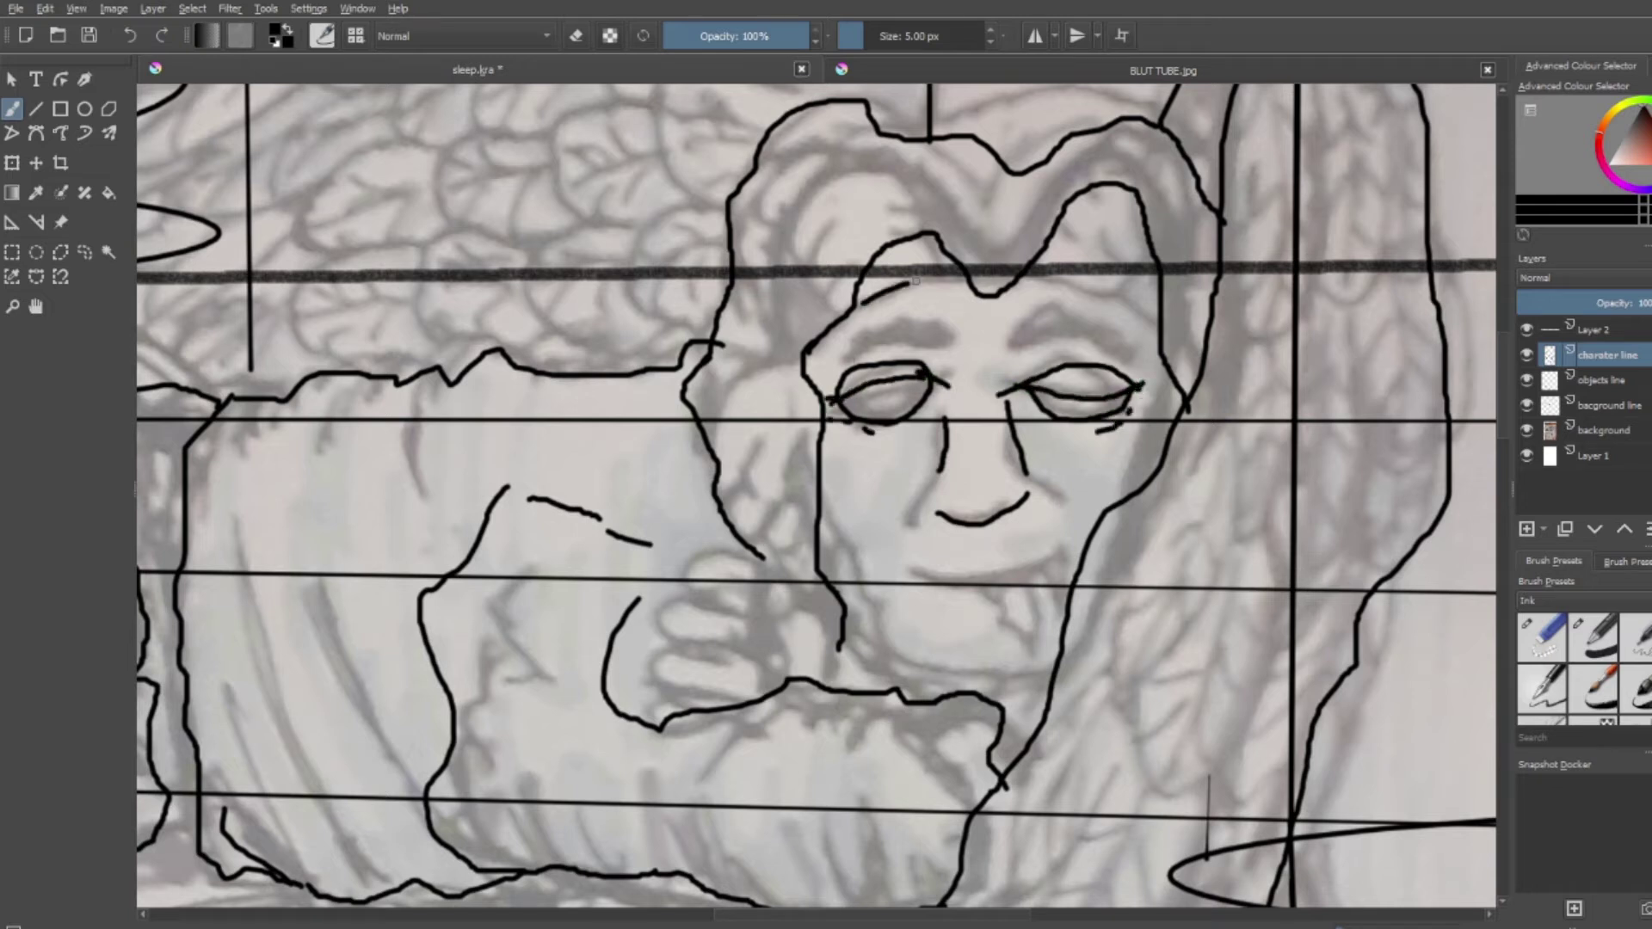
left_click_drag(1034, 258, 1157, 304)
left_click_drag(1121, 286, 1161, 258)
left_click_drag(908, 561, 1060, 555)
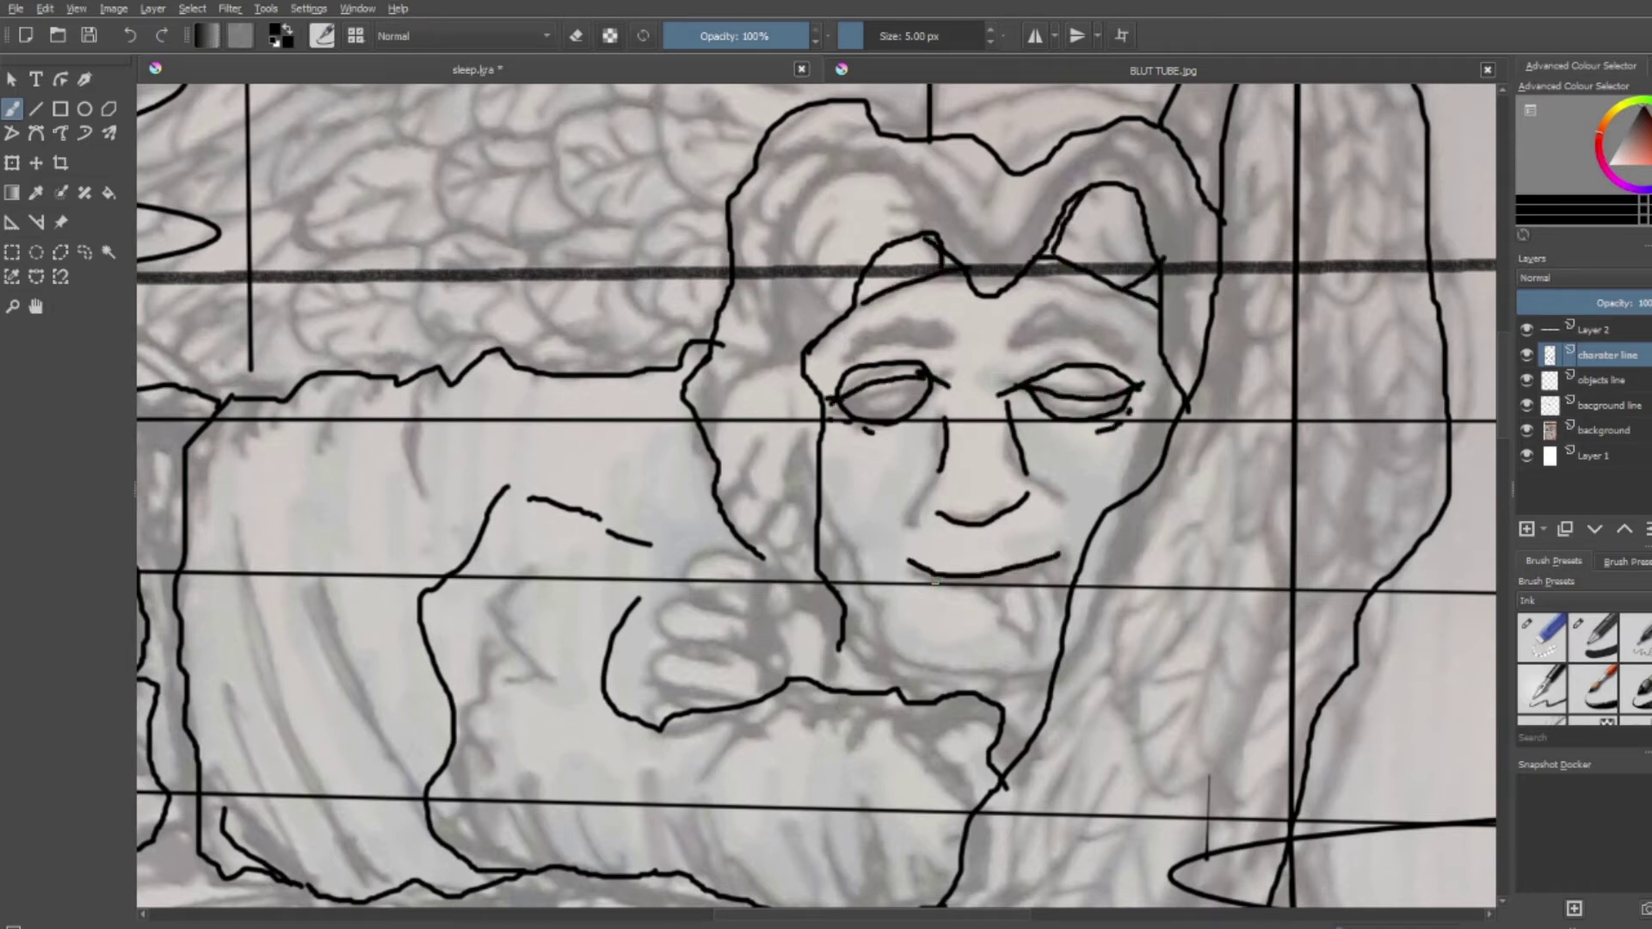
Ink the sleeper's jawline and lower lip, and outline the curled fingers of the hand under the chin
mouse_move(821, 484)
left_mouse_down()
mouse_move(886, 614)
mouse_move(1061, 621)
left_mouse_up()
mouse_move(823, 564)
left_mouse_down()
mouse_move(714, 606)
mouse_move(654, 688)
mouse_move(752, 619)
left_mouse_up()
key("ctrl+z")
mouse_move(686, 604)
left_mouse_down()
mouse_move(746, 676)
mouse_move(633, 716)
left_mouse_up()
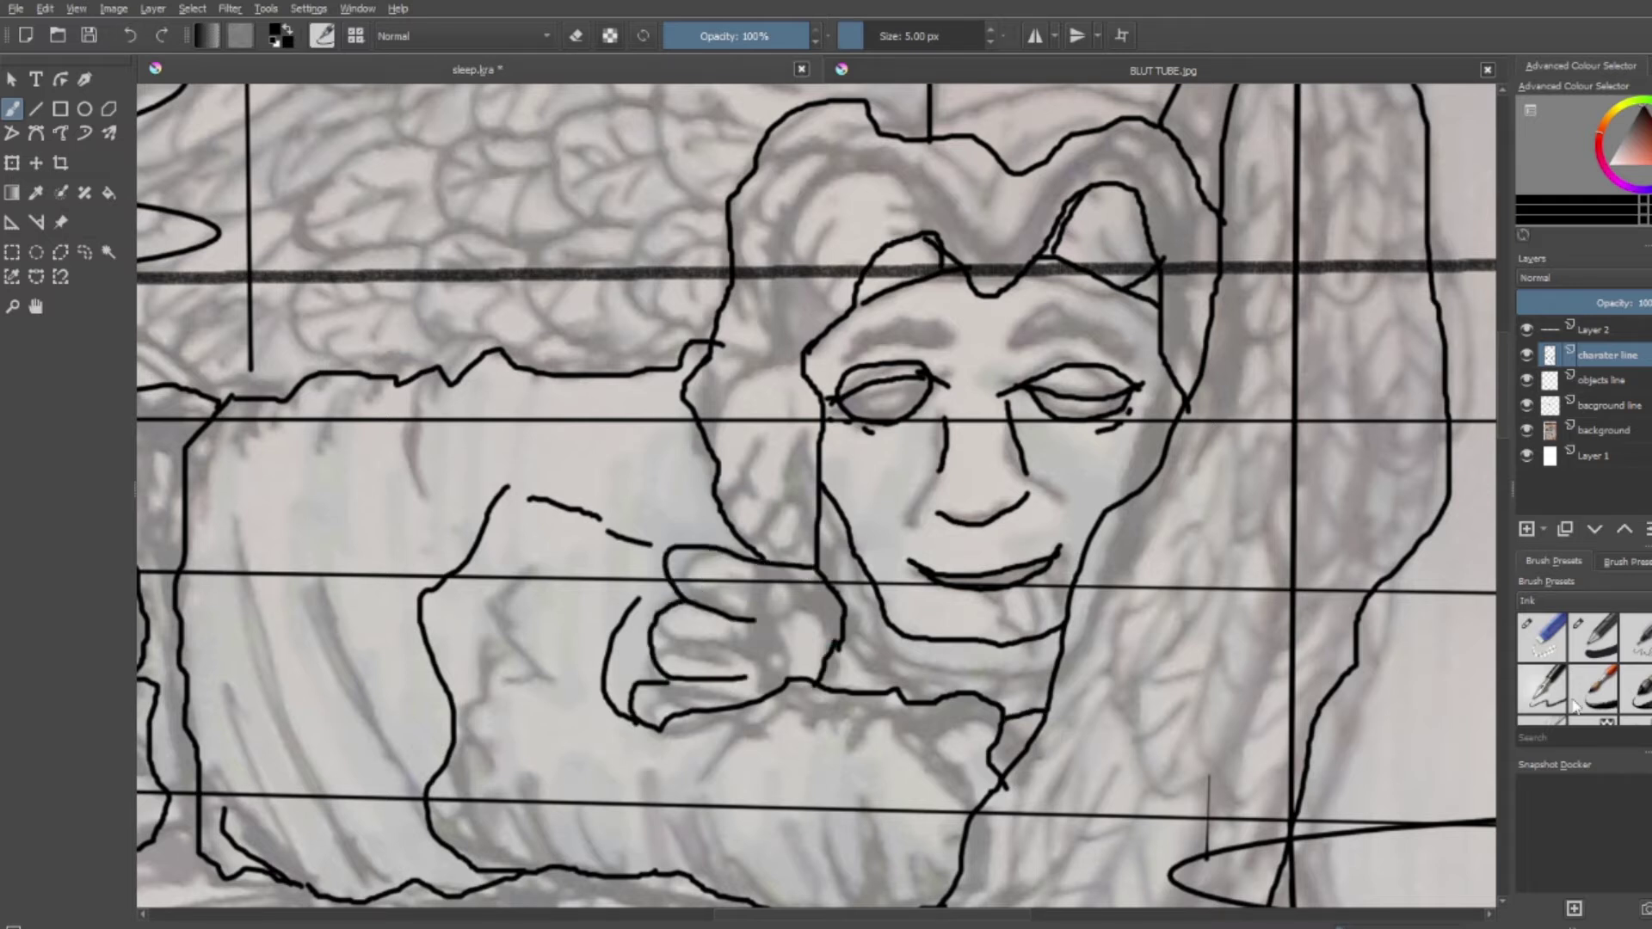
Detail the hand with thin 3 px fingernail and knuckle lines, and extend the creases between the fingers
key("slash")
scroll(680, 611, "up", 3)
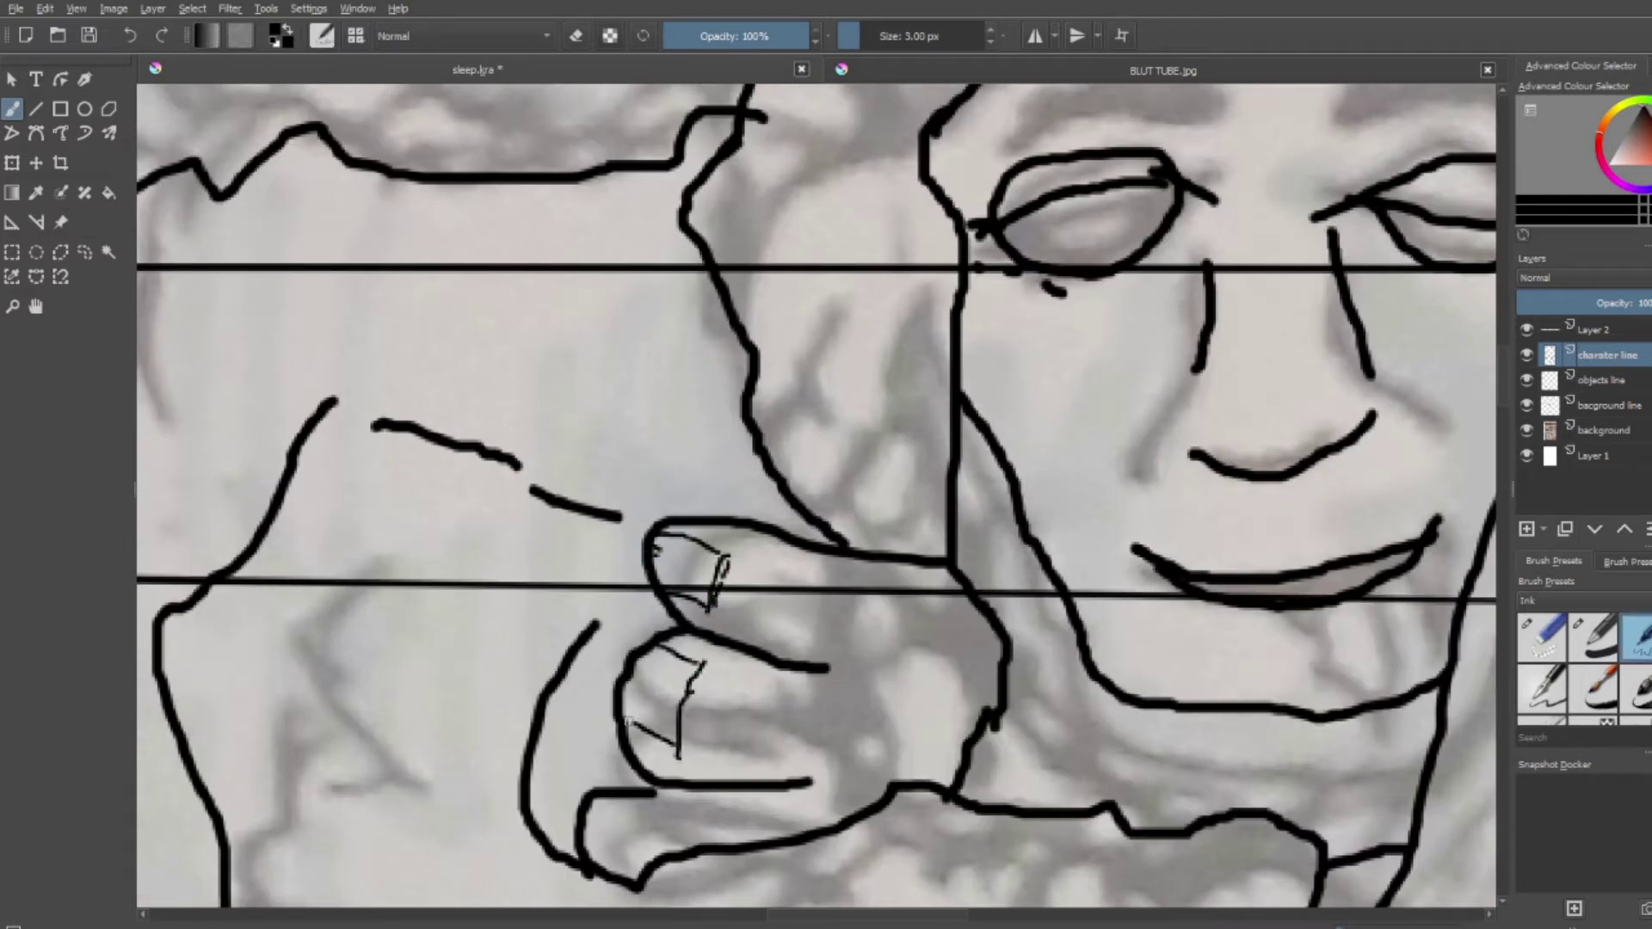
left_click_drag(822, 667, 1005, 666)
left_click_drag(807, 784, 976, 783)
left_click_drag(940, 718, 925, 755)
left_click_drag(955, 722, 970, 709)
scroll(602, 284, "down", 5)
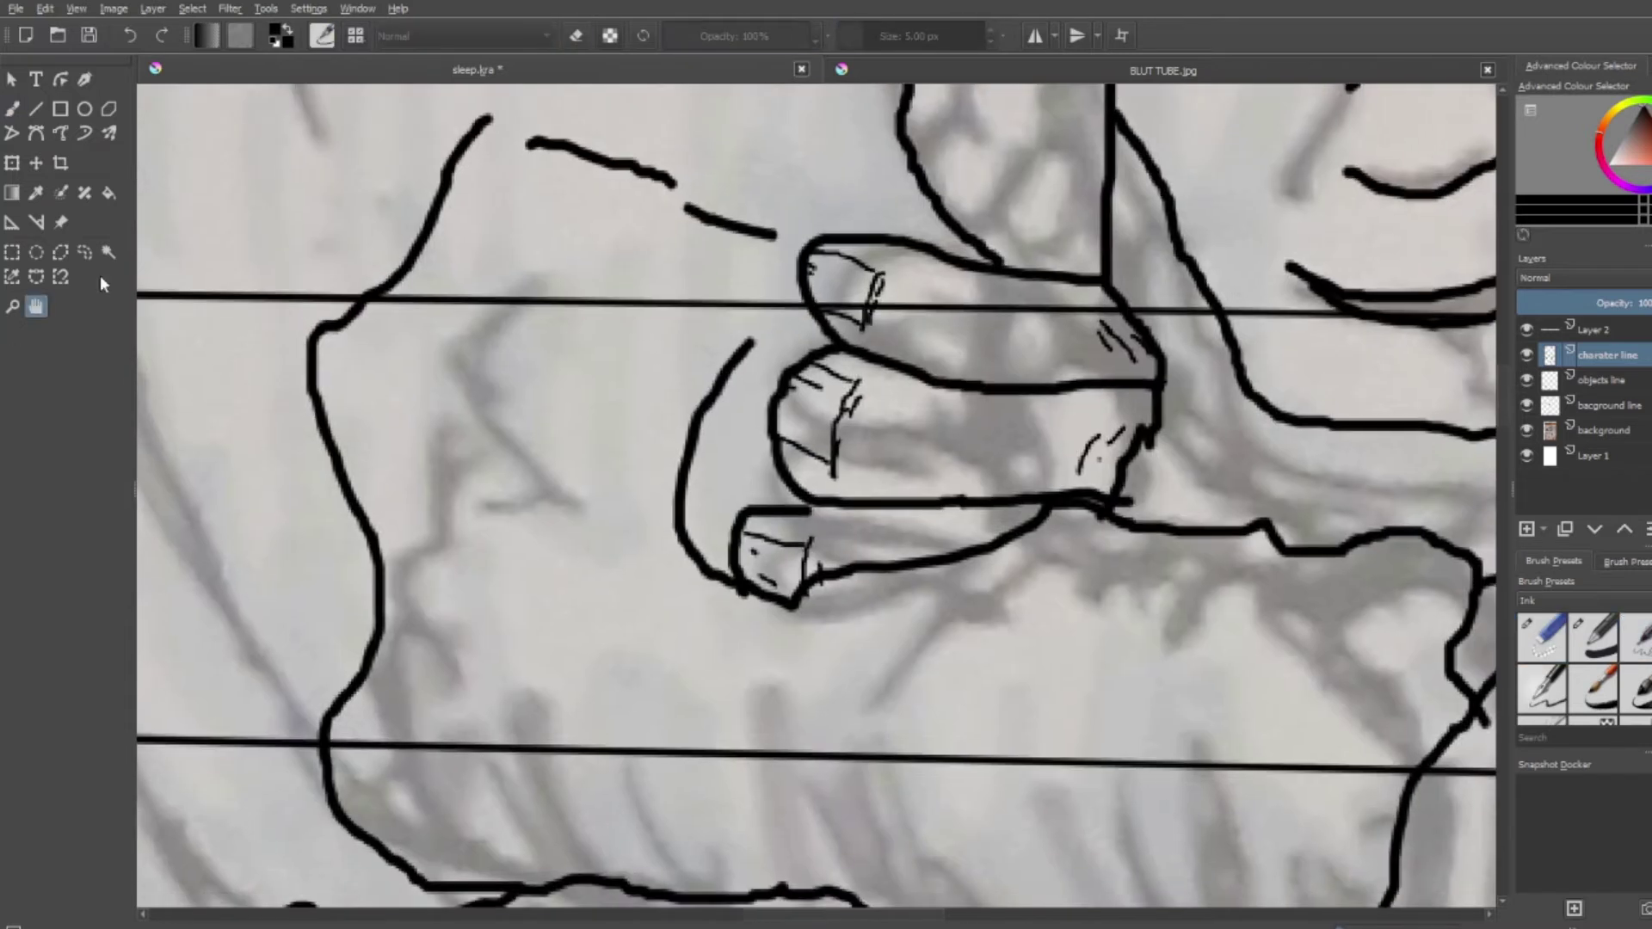
Ink short 5 px fold lines on the sleeper's forearm, elbow and upper sleeve
scroll(591, 453, "down", 3)
key("slash")
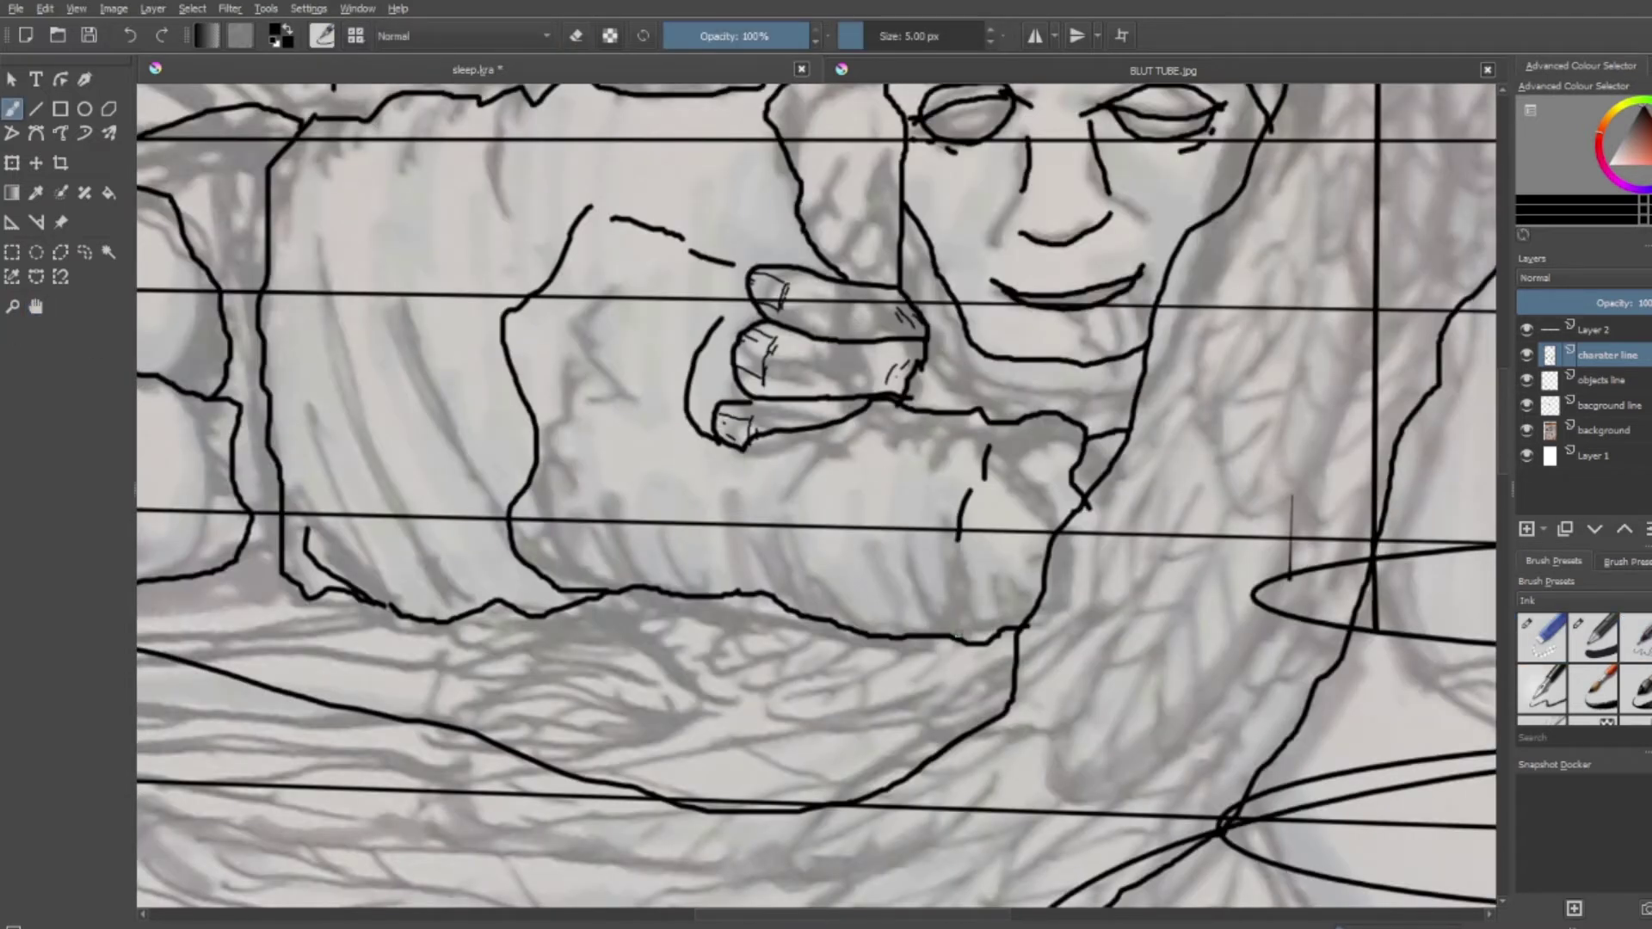
left_click_drag(849, 519, 878, 631)
left_click_drag(839, 442, 790, 476)
left_click_drag(694, 422, 663, 456)
left_click_drag(527, 501, 559, 568)
left_click_drag(576, 380, 635, 394)
Ink long curved folds across the torso of the sleeper's top and short creases along its upper edge
left_click_drag(317, 420, 383, 603)
left_click_drag(316, 242, 447, 572)
left_click_drag(396, 396, 499, 593)
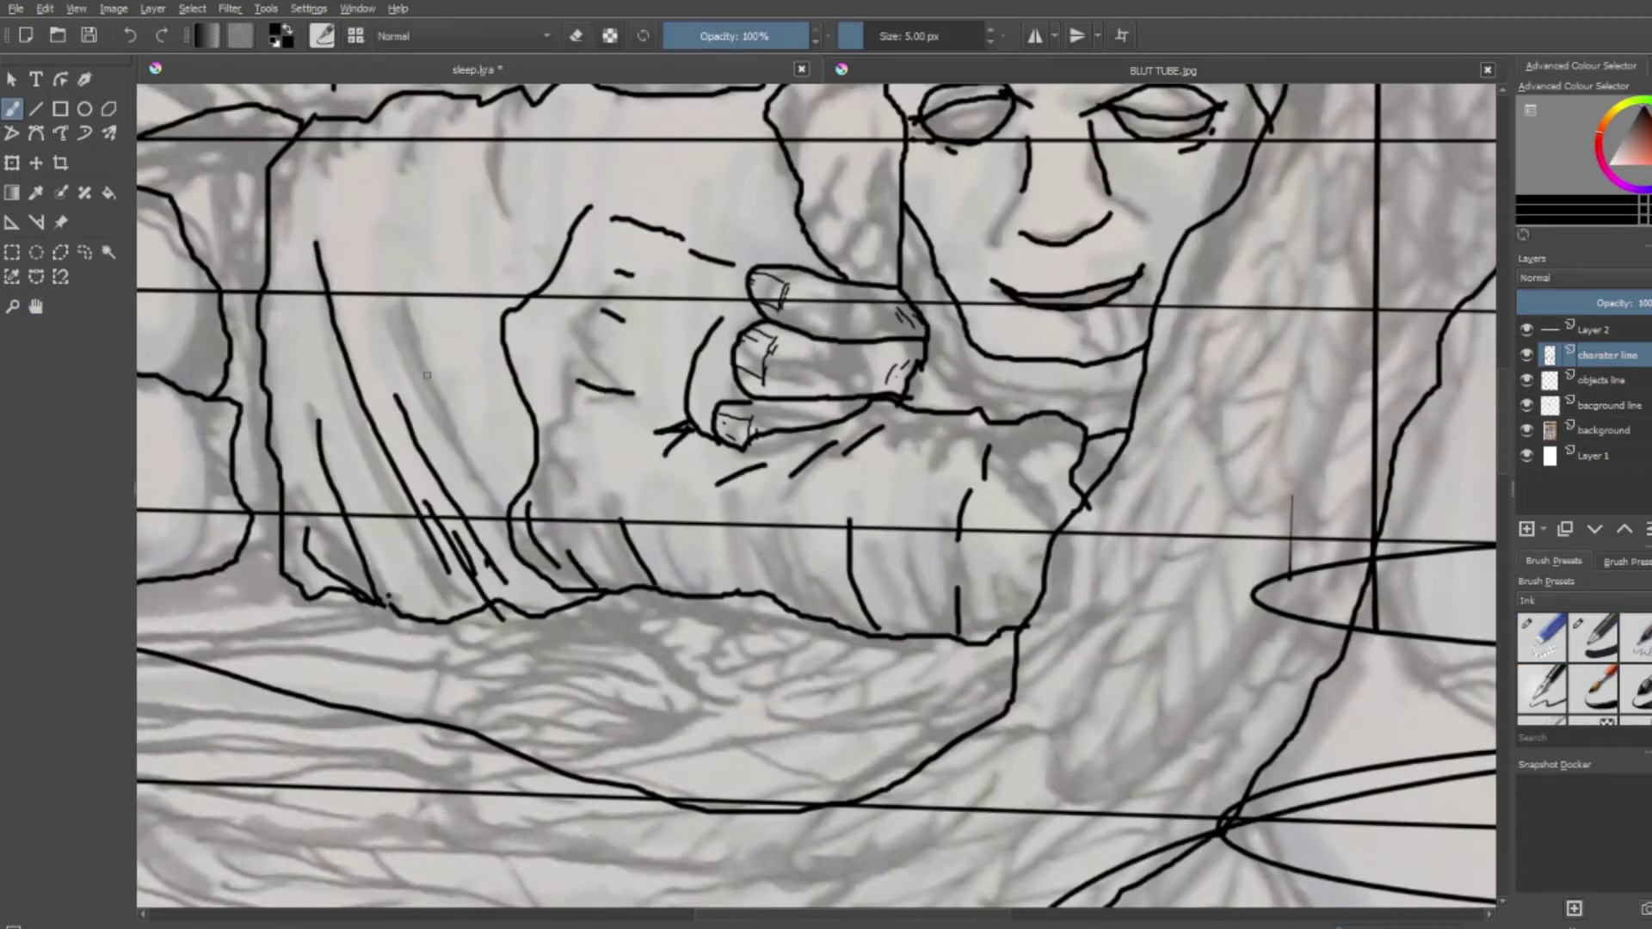
left_click_drag(378, 305, 515, 516)
left_click_drag(361, 126, 377, 202)
left_click_drag(316, 120, 329, 162)
left_click_drag(504, 111, 482, 274)
left_click_drag(622, 110, 633, 153)
Ink short fold lines along both trouser legs of the winged sleeper with the 5 px brush
scroll(704, 560, "down", 5)
scroll(703, 560, "up", 3)
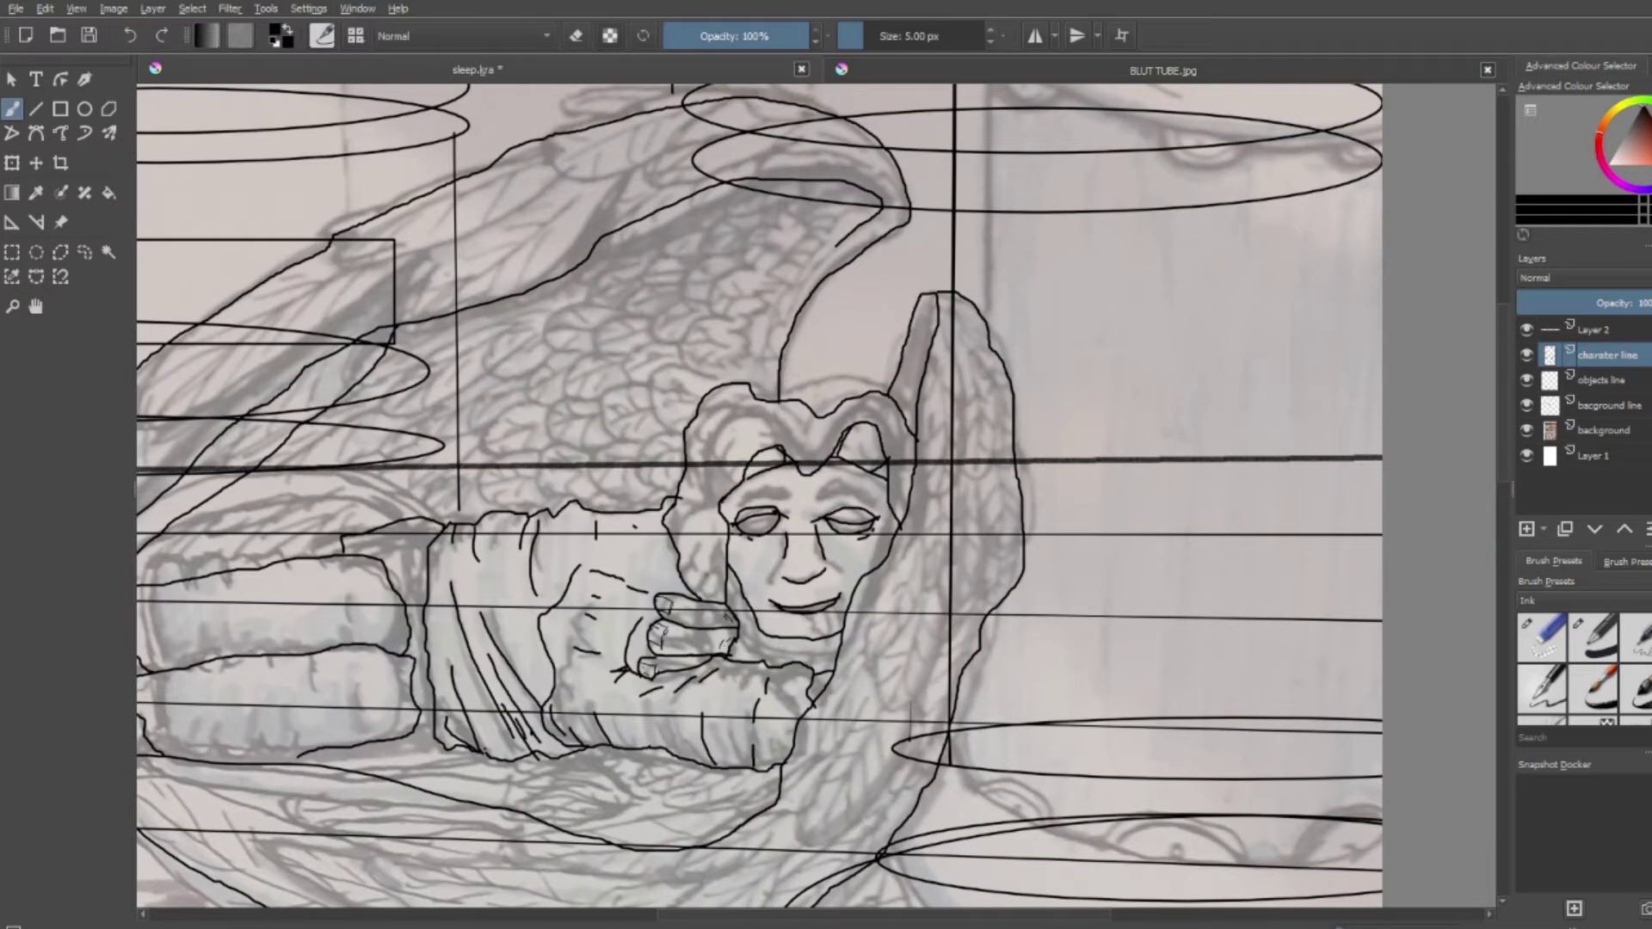
scroll(775, 534, "up", 3)
scroll(774, 534, "down", 3)
left_click_drag(361, 591, 361, 703)
key("b")
scroll(361, 703, "up", 4)
left_click_drag(422, 457, 451, 588)
left_click_drag(568, 426, 570, 517)
left_click_drag(499, 506, 512, 560)
left_click_drag(665, 409, 660, 484)
left_click_drag(672, 506, 701, 563)
left_click_drag(443, 658, 421, 730)
left_click_drag(560, 620, 563, 696)
left_click_drag(647, 613, 685, 711)
left_click_drag(747, 631, 775, 706)
left_click_drag(823, 703, 864, 777)
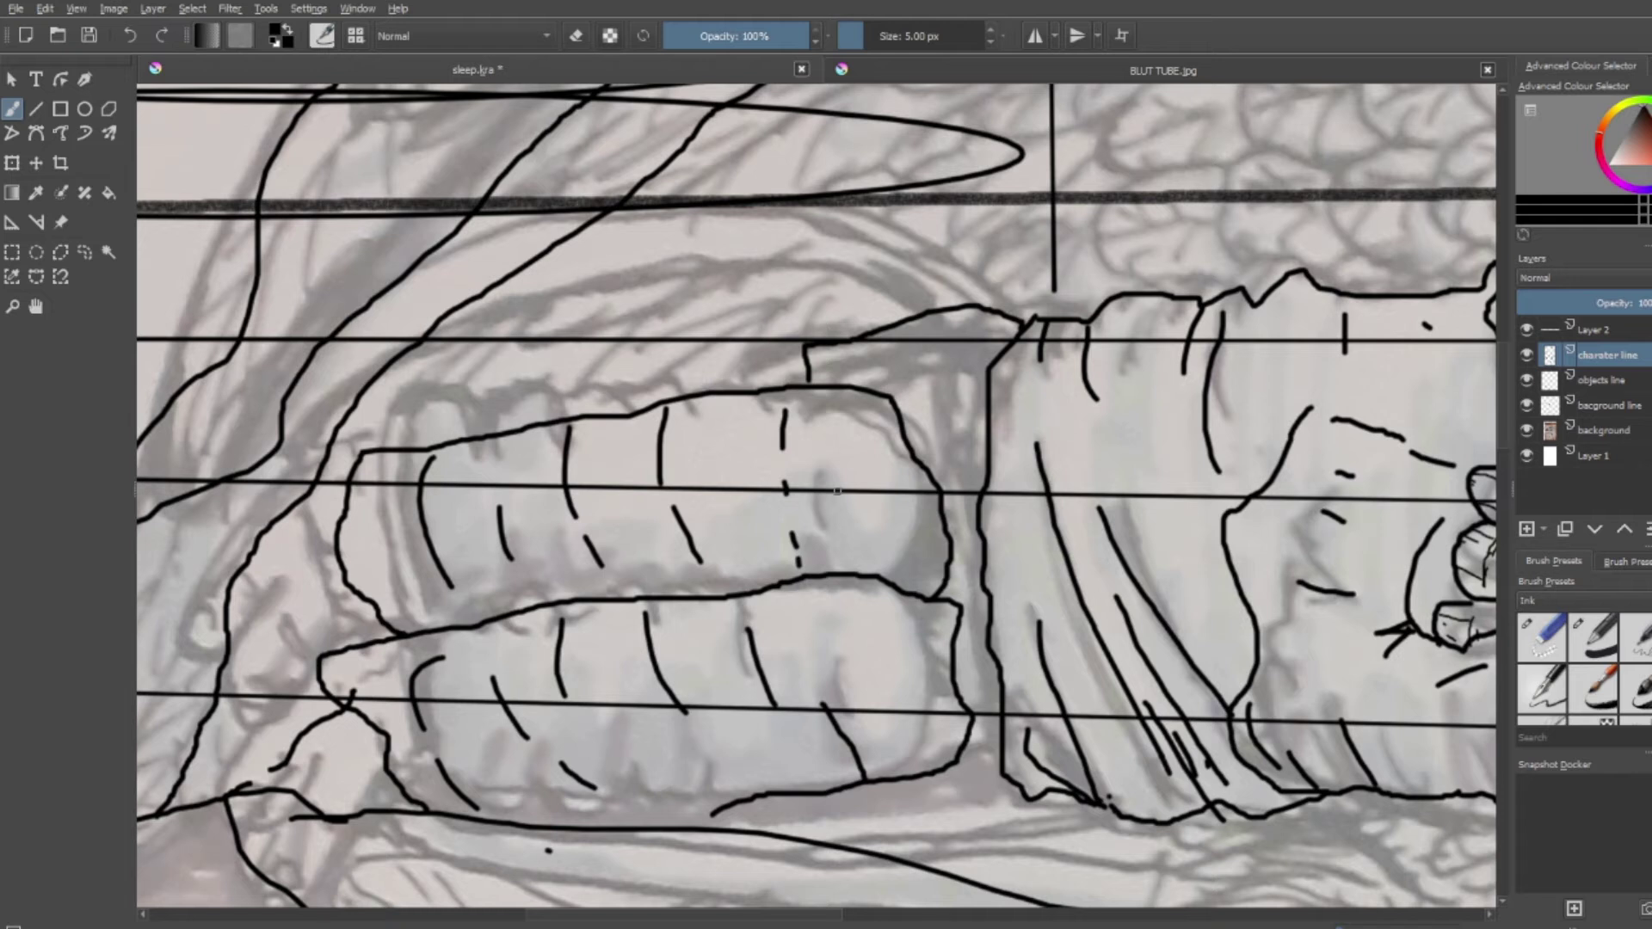
Save the inked page
key("minus")
key("minus")
key("minus")
key("minus")
key("plus")
key("plus")
key("plus")
key("plus")
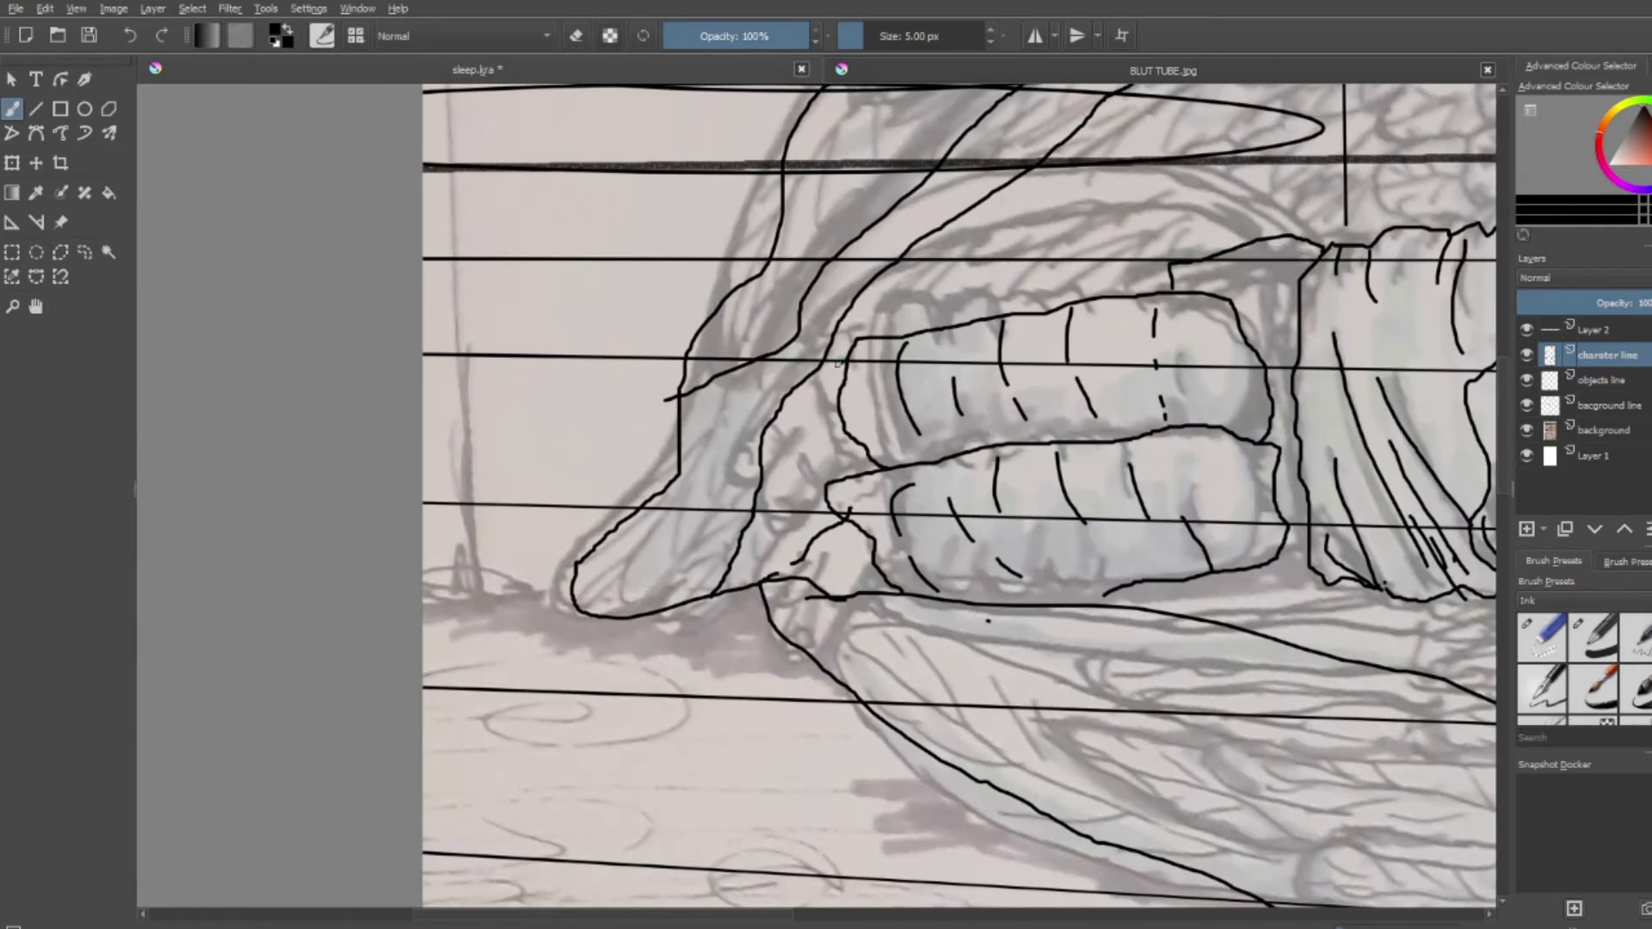
key("ctrl+s")
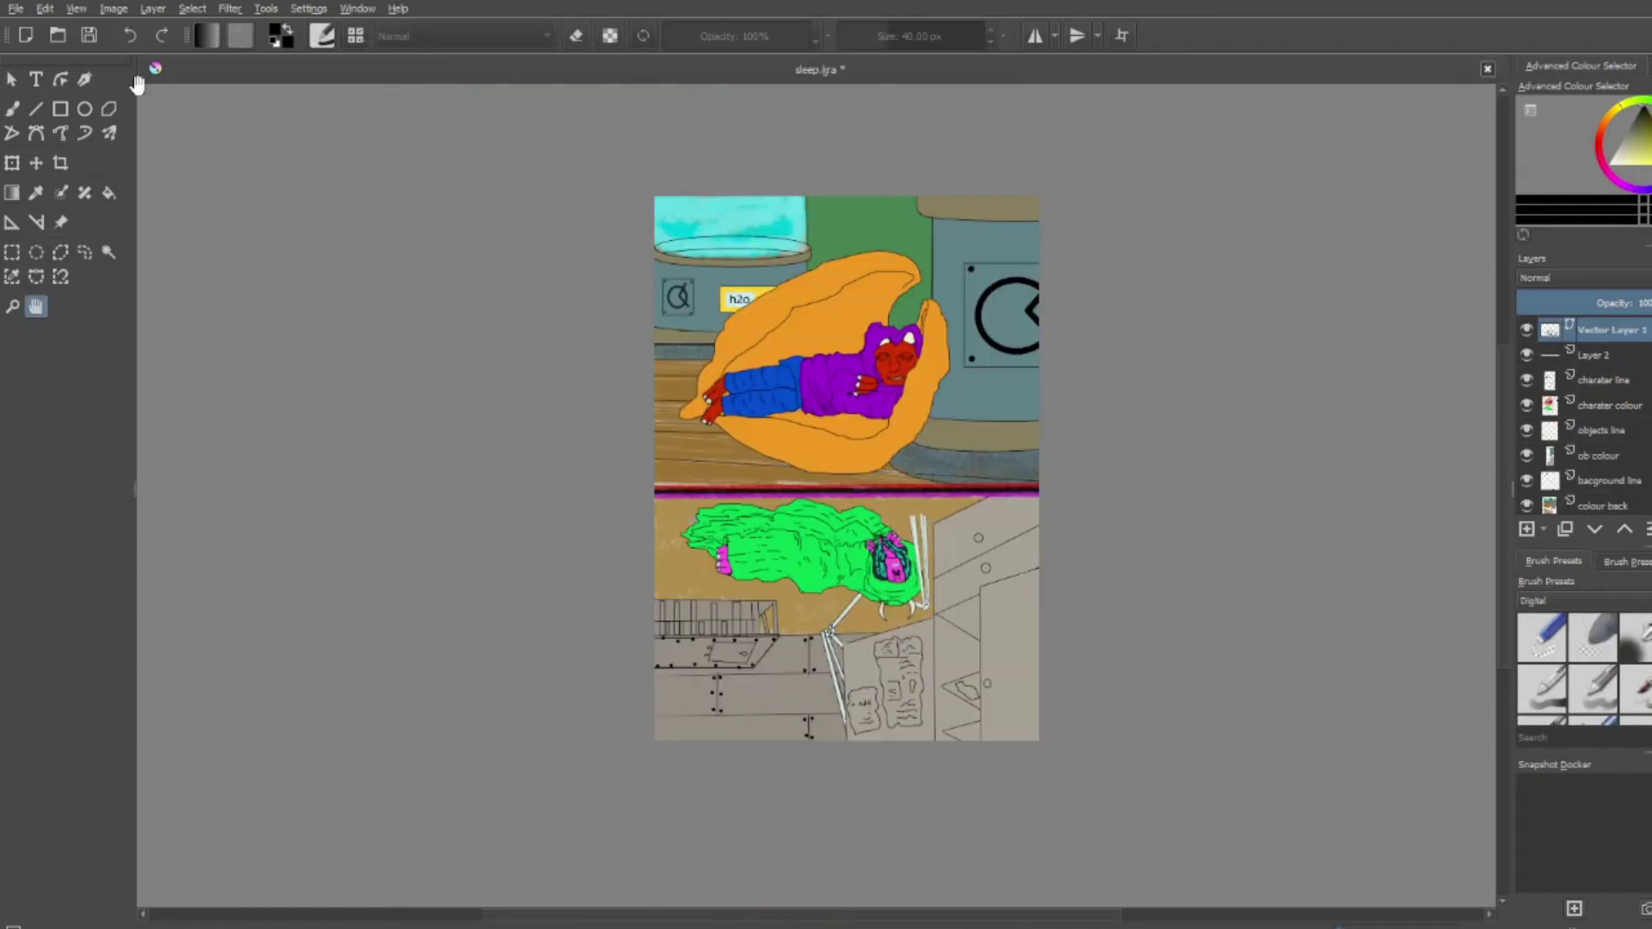
Add a new layer between the colour back and background line layers and name it "background sha"
scroll(1584, 413, "down", 2)
left_click(1600, 451)
left_click(1527, 529)
double_click(1591, 451)
type("background sha")
key("Return")
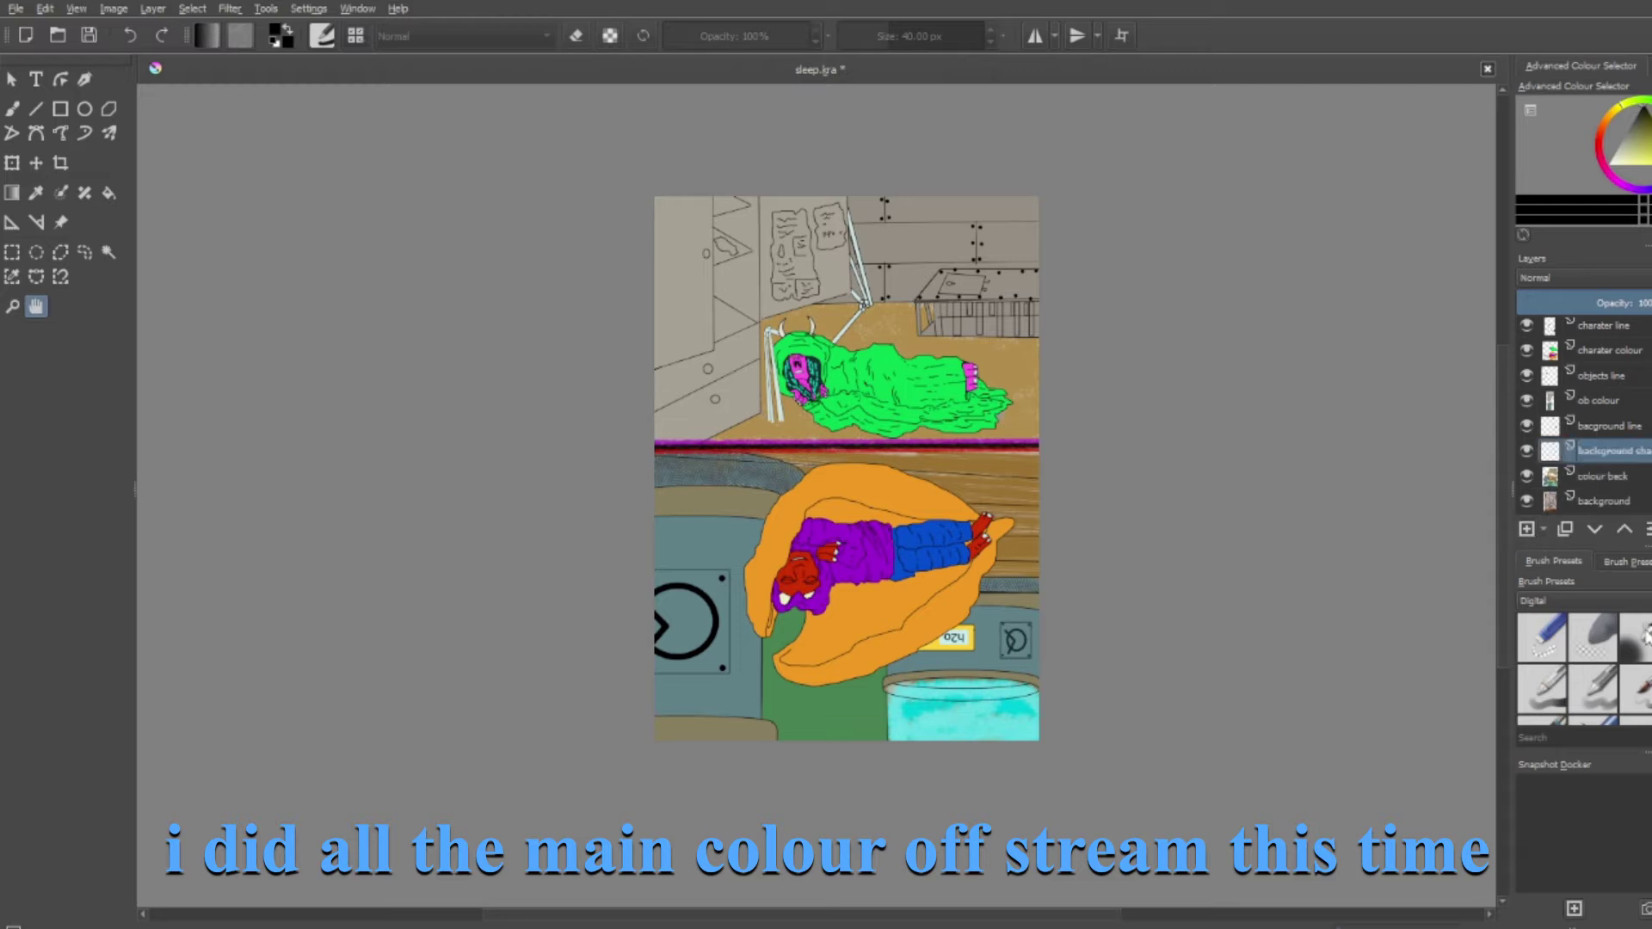
Set up a texture brush at 72.34 px and 22% opacity in a golden brown, undoing the test strokes
left_click(12, 110)
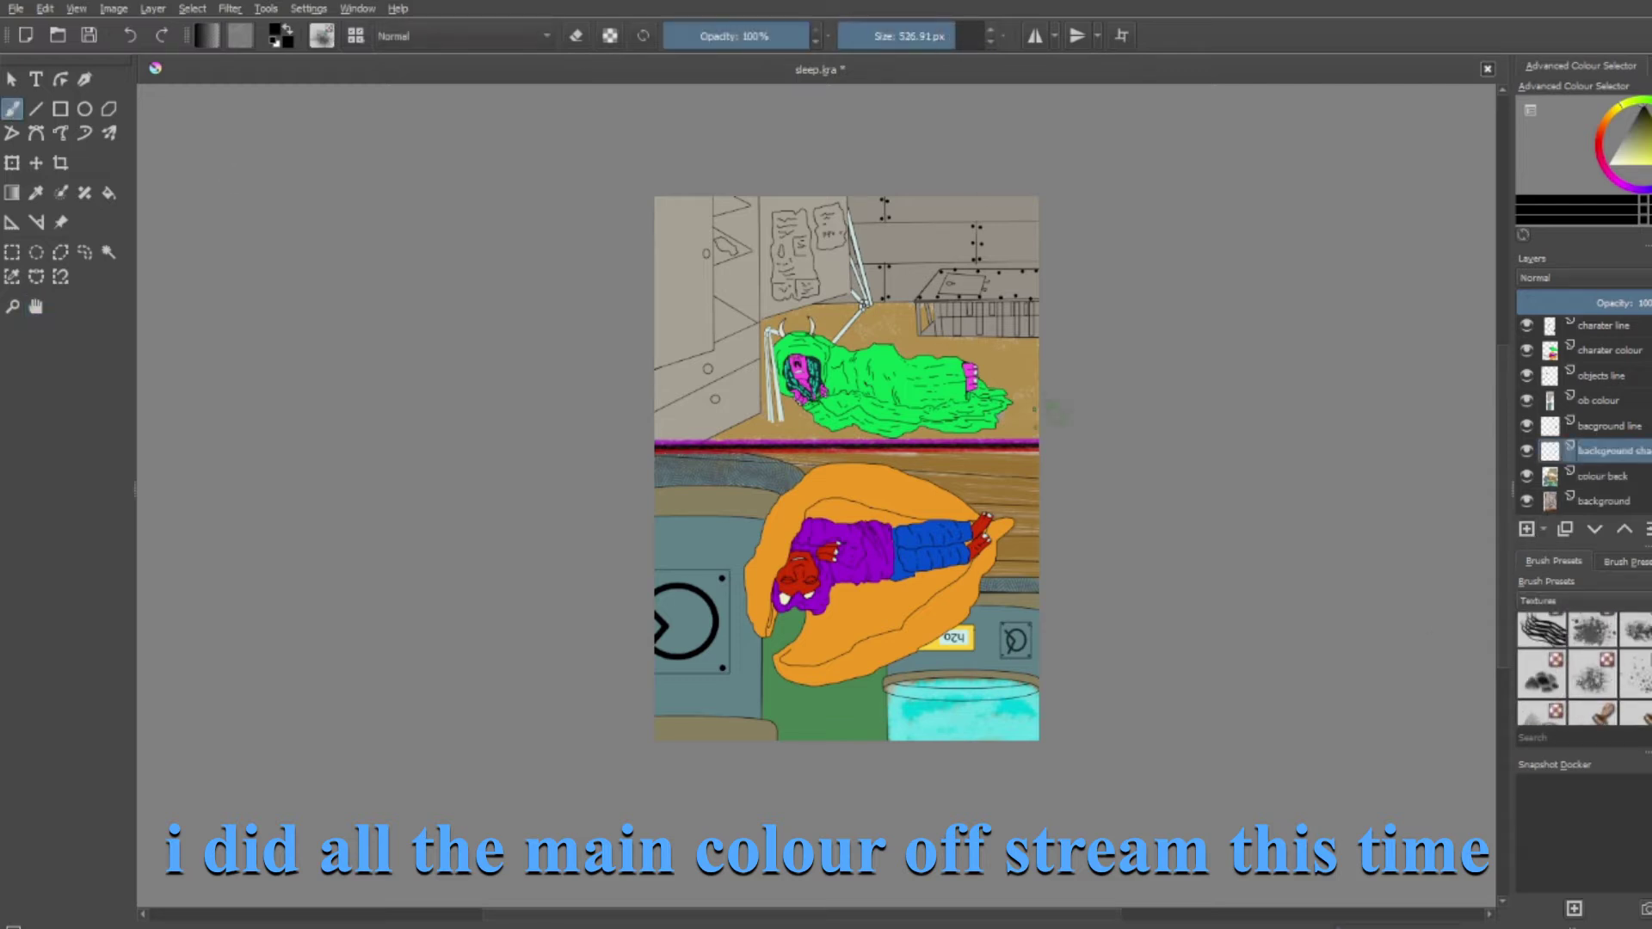
mouse_move(964, 396)
left_mouse_down()
mouse_move(998, 413)
mouse_move(989, 434)
left_mouse_up()
key("ctrl+z")
key("[")
key("[")
key("[")
left_click(990, 39)
left_click_drag(989, 39, 916, 39)
left_click(697, 35)
key("ctrl+z")
key("ctrl+z")
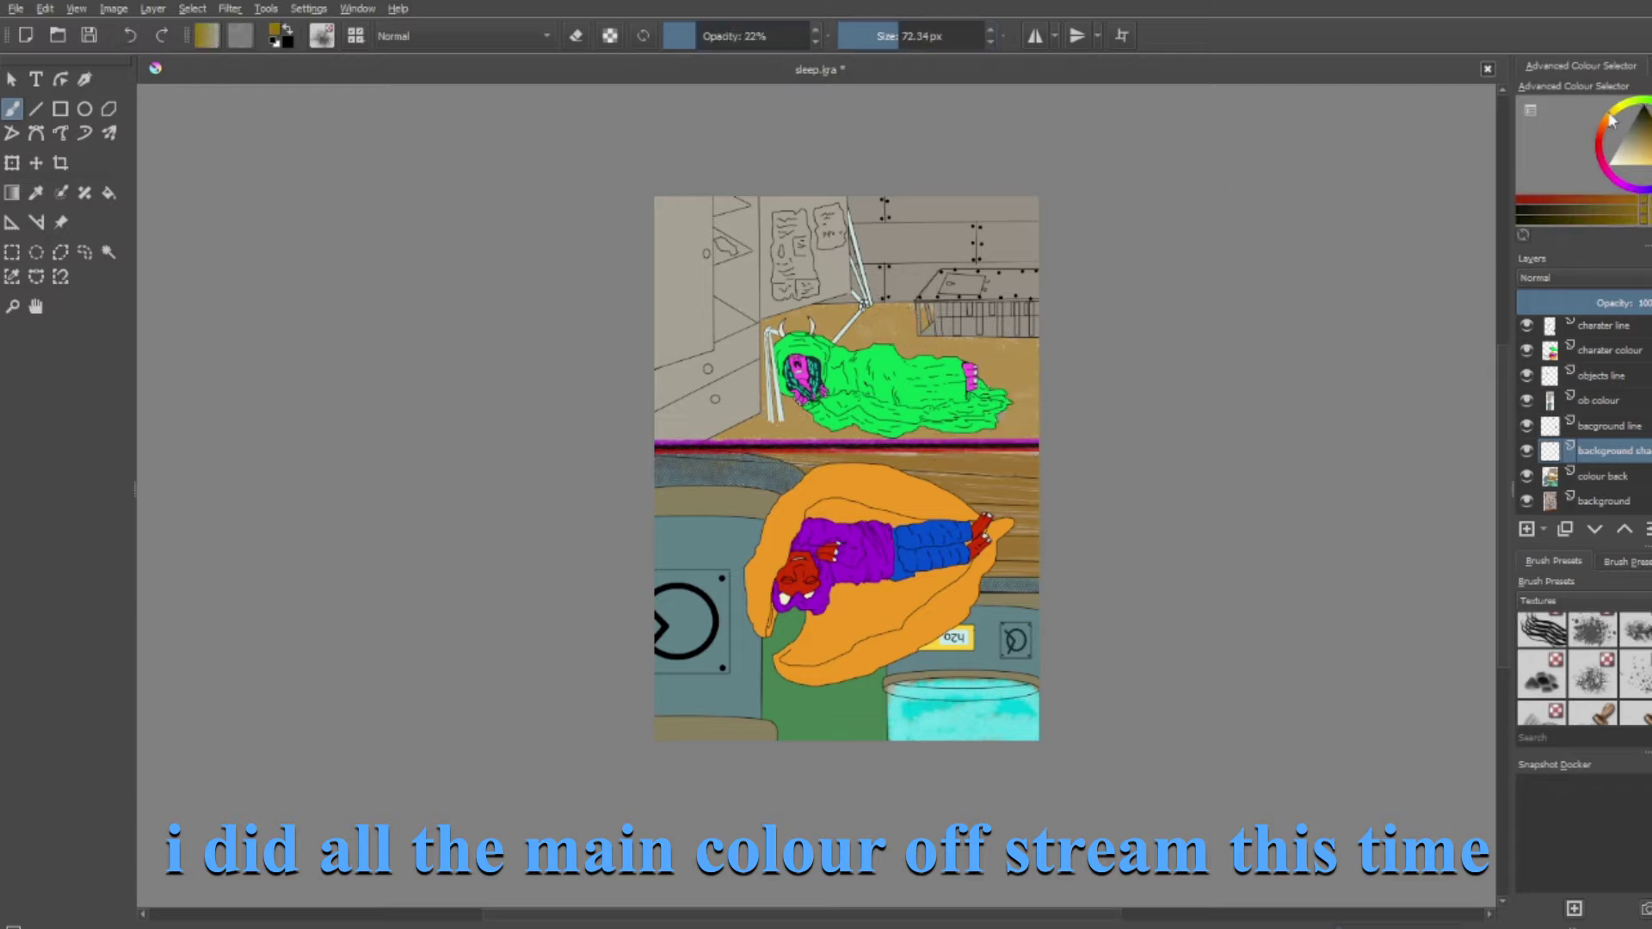
Raise the texture brush opacity to 58% and shade the floor around the green-cloaked sleeper in golden brown
scroll(1002, 391, "up", 5)
key("o")
key("o")
key("o")
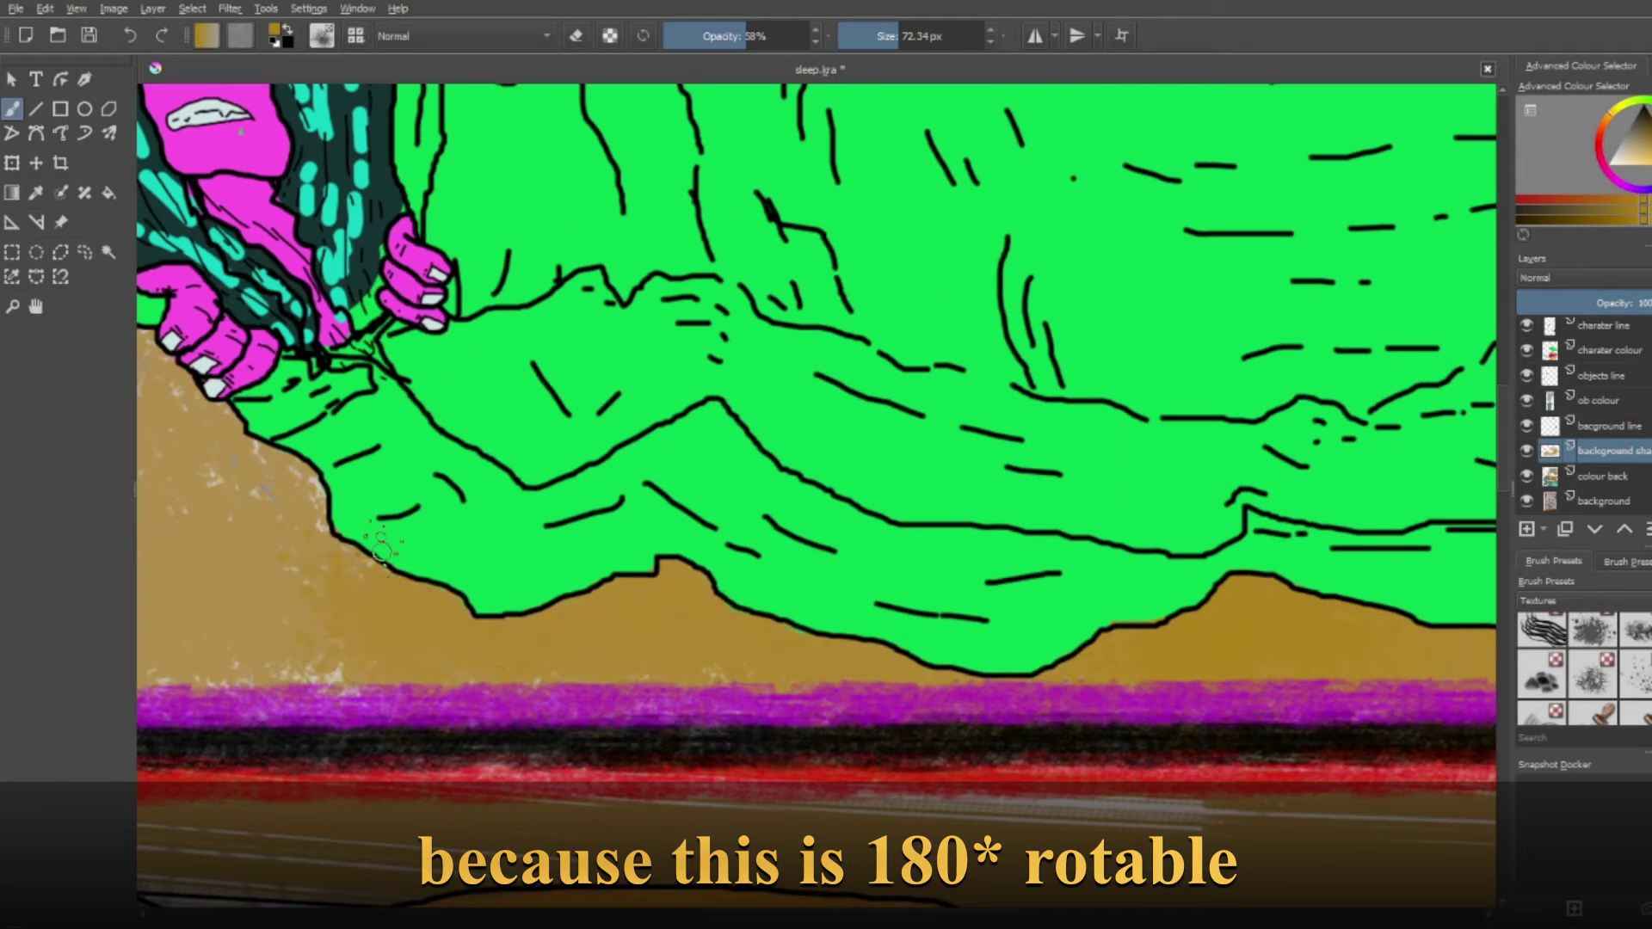
scroll(719, 442, "up", 2)
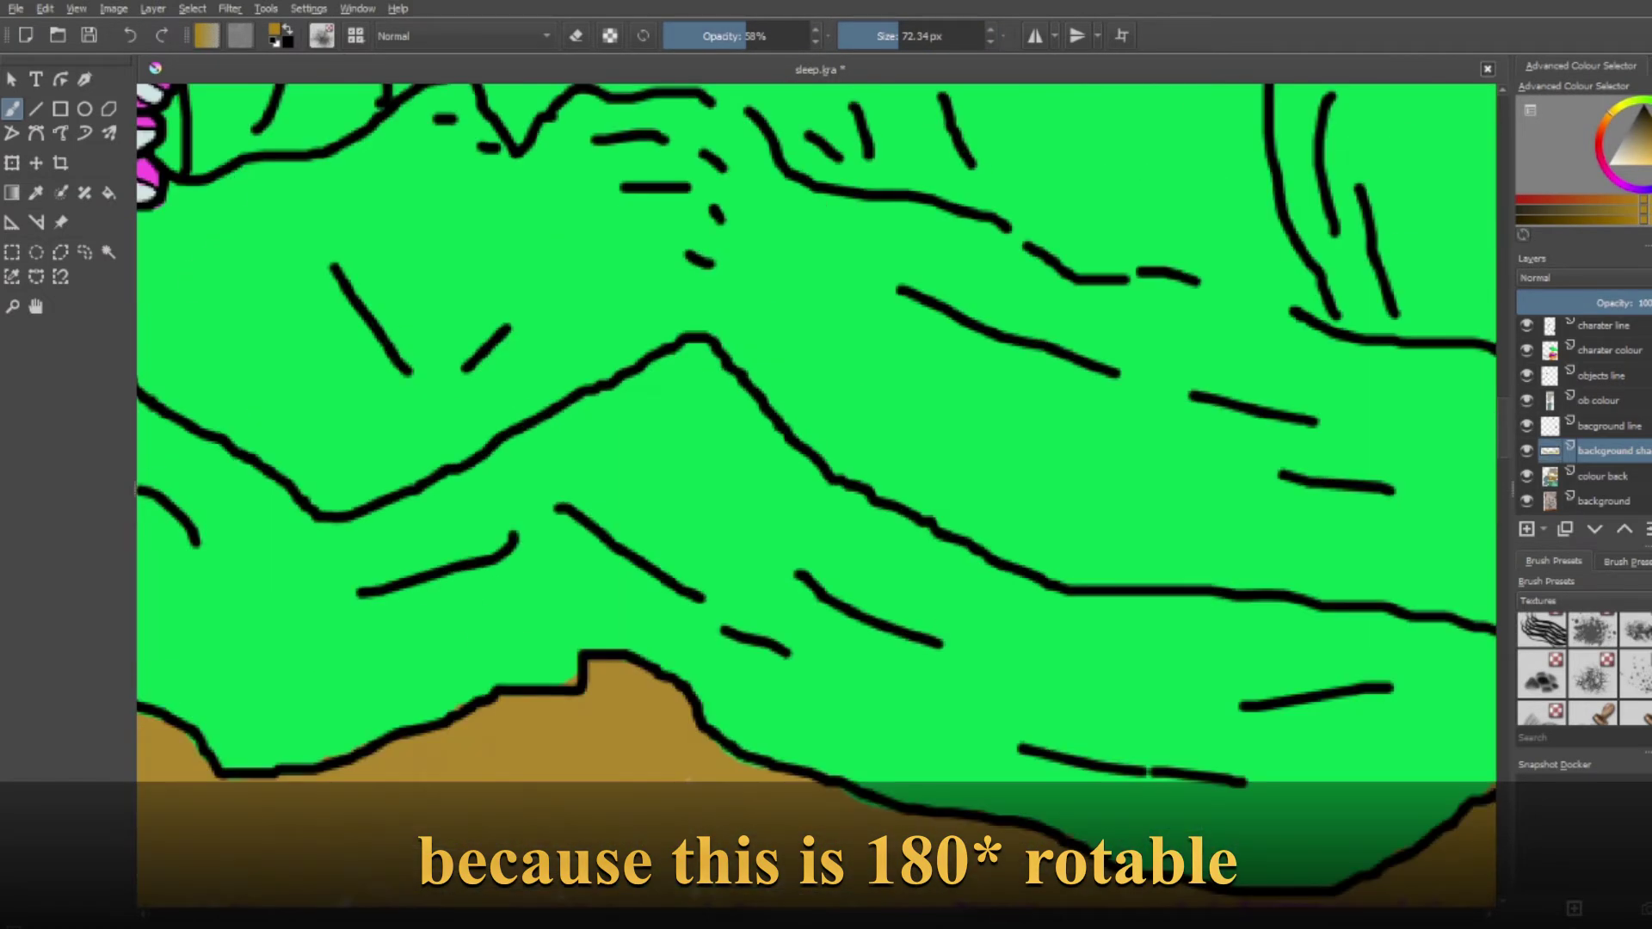
scroll(749, 719, "down", 1)
scroll(751, 721, "down", 3)
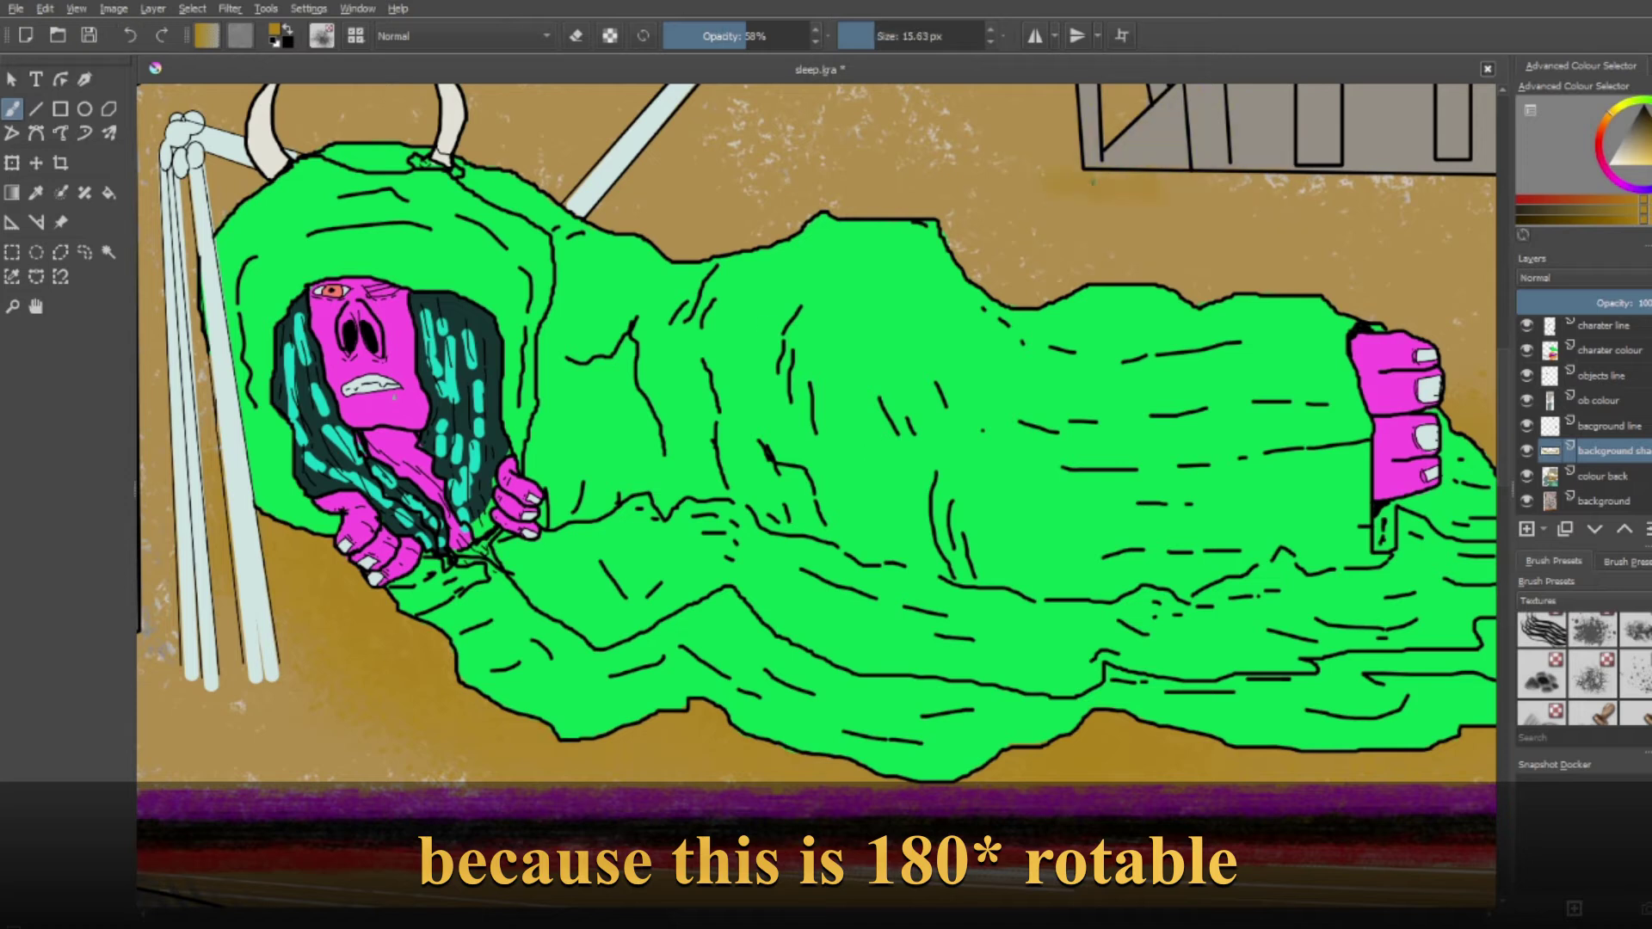
Shade the floor below the table at 15.63 px, plus the lower wall seams and table bars at 25.64 px and 36% opacity
scroll(815, 430, "right", 5)
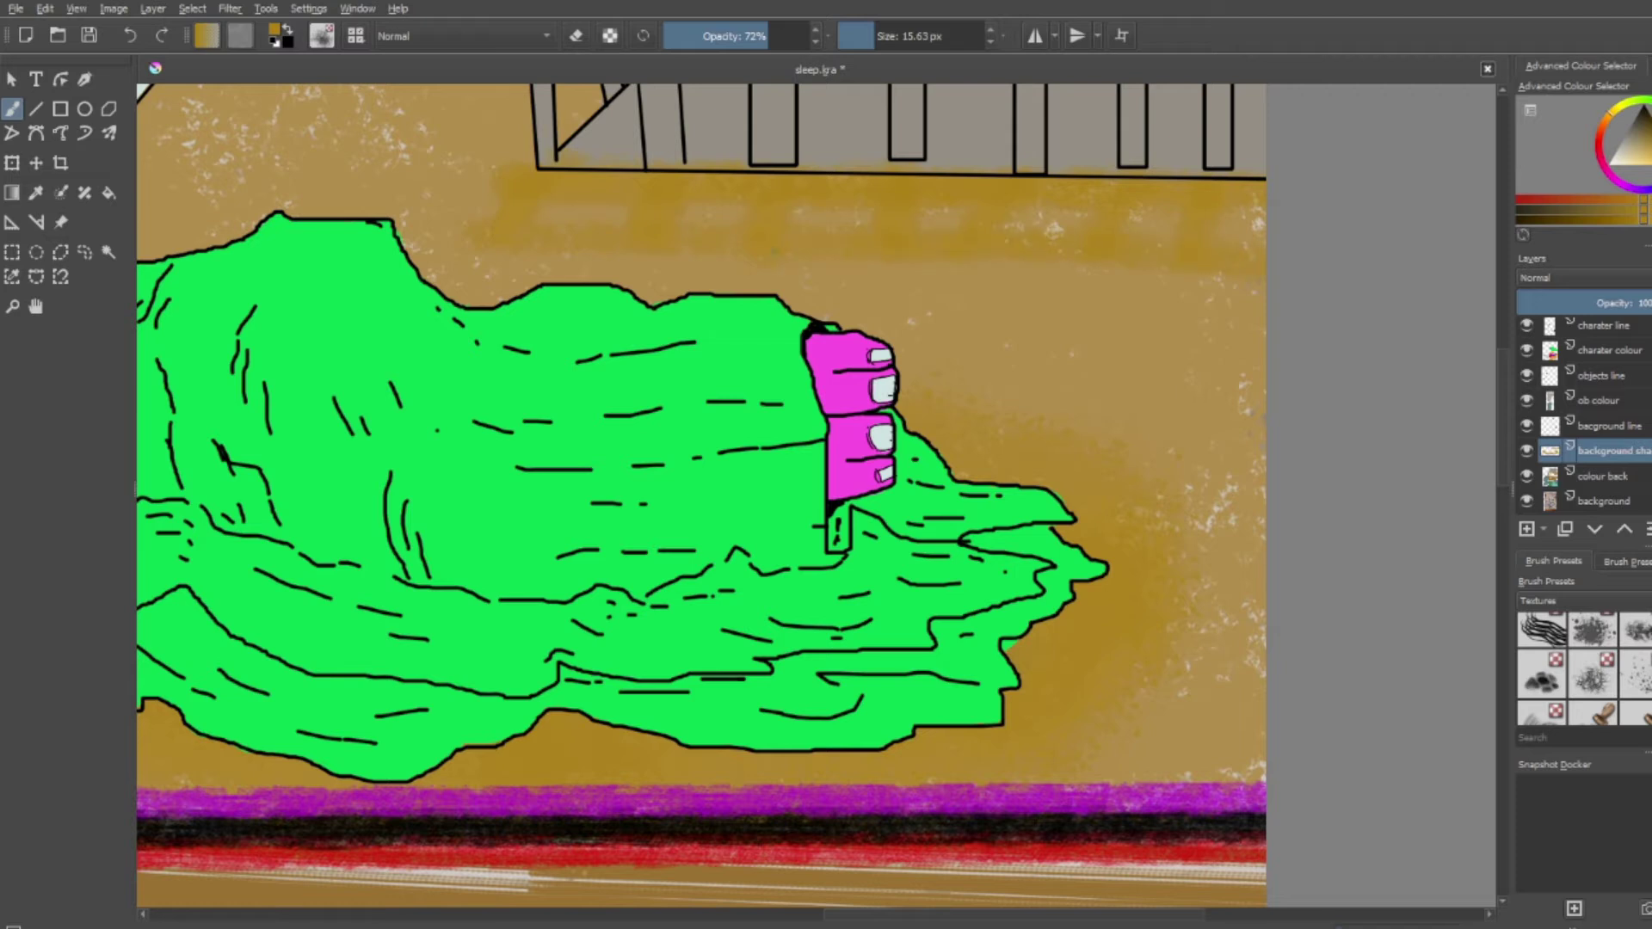
scroll(816, 494, "down", 2)
scroll(816, 494, "up", 2)
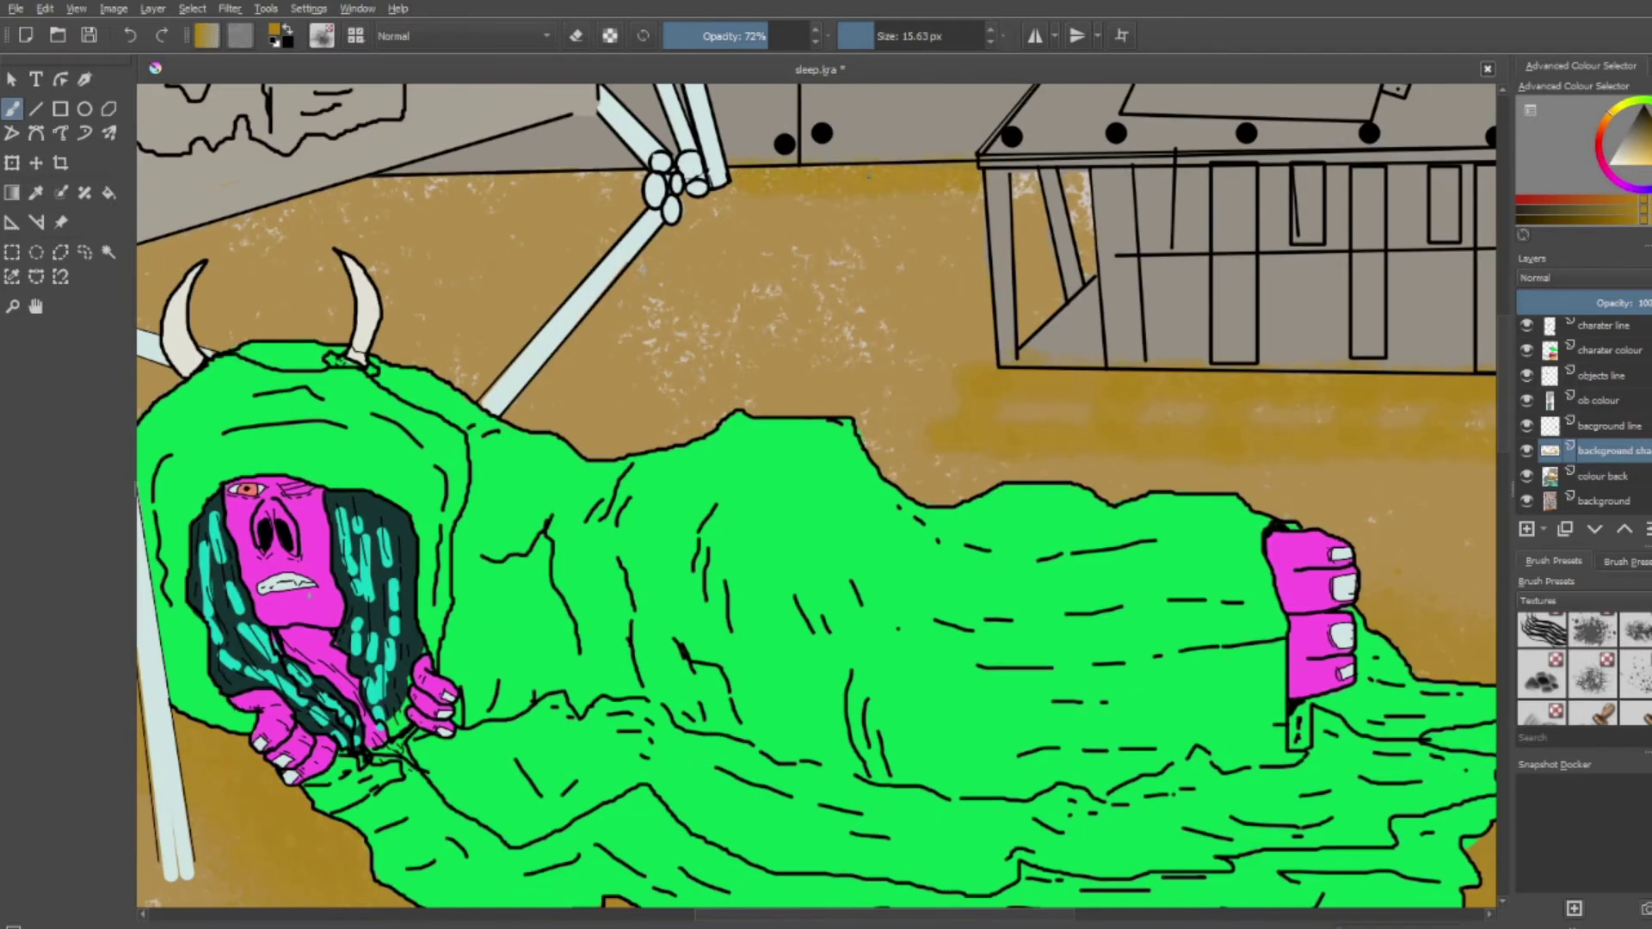
scroll(1510, 387, "up", 3)
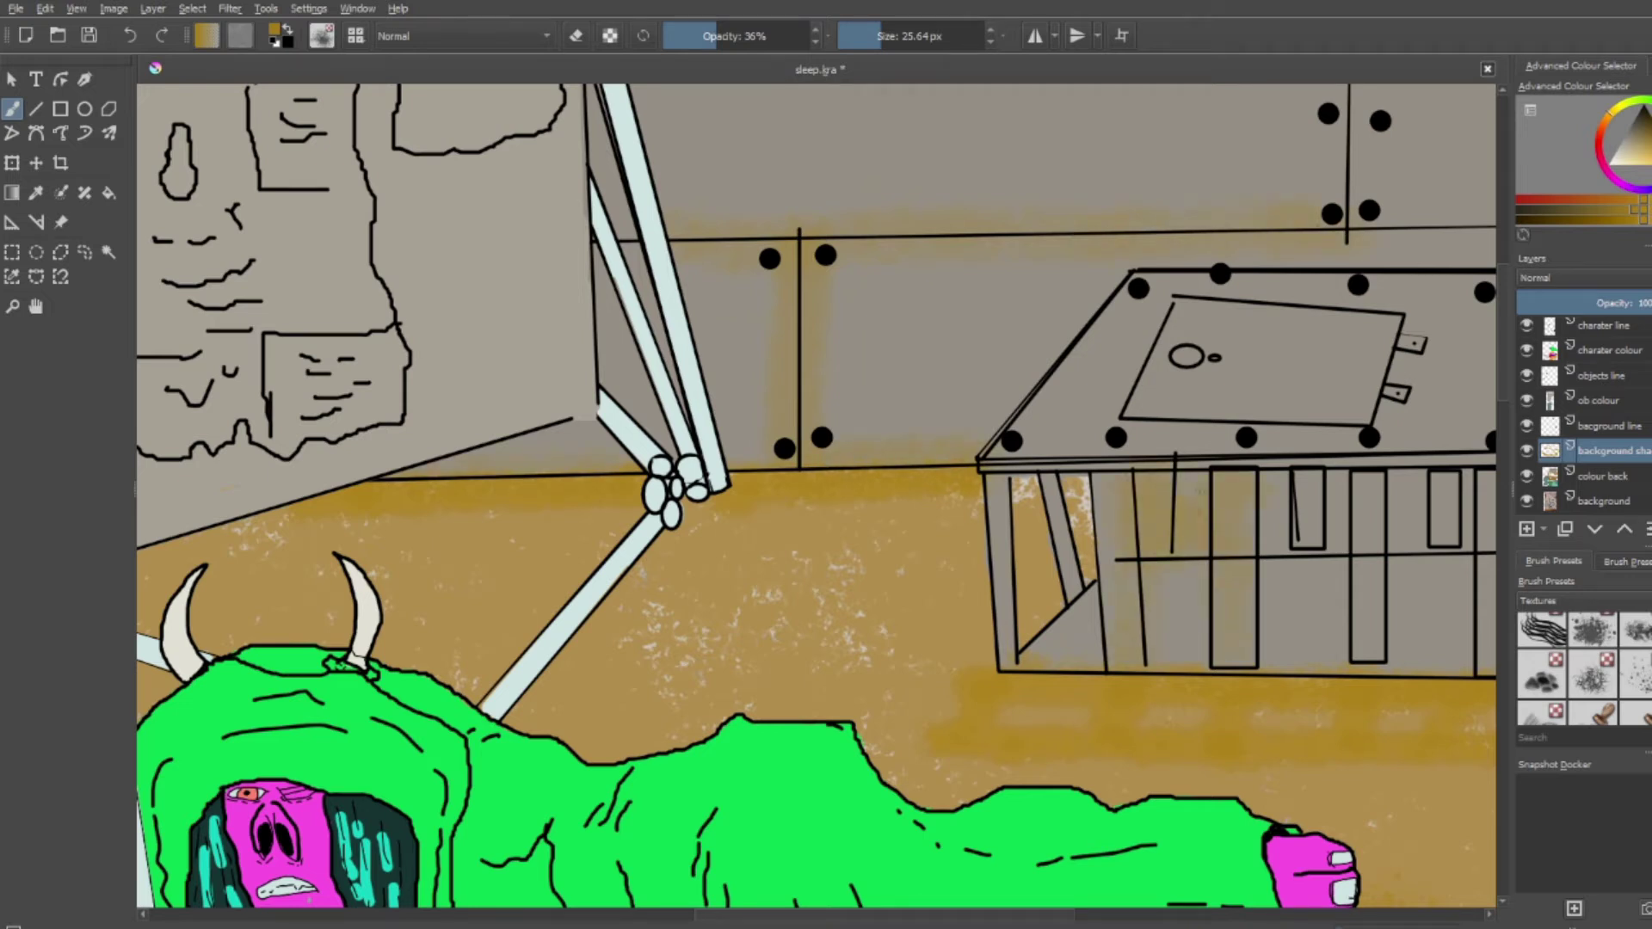
scroll(816, 494, "right", 5)
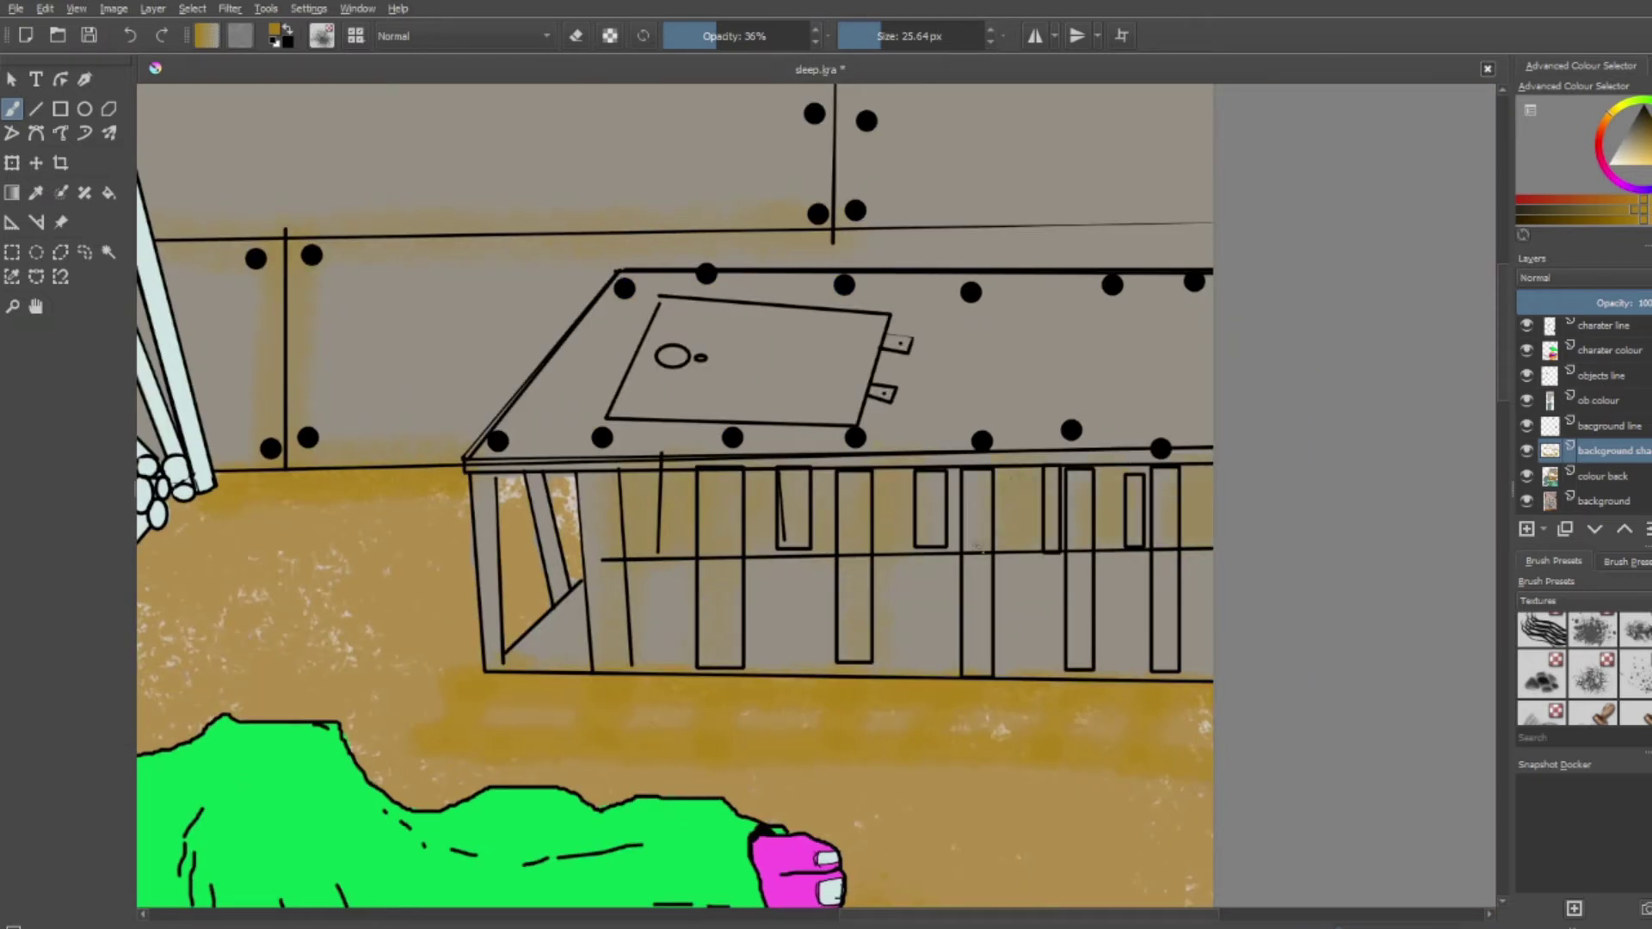
Erase the crossbar lines inside the table's front slats on the objects line layer, and return to the background shade layer's texture brush
key("Page_Up")
key("e")
key("Page_Up")
key("Page_Up")
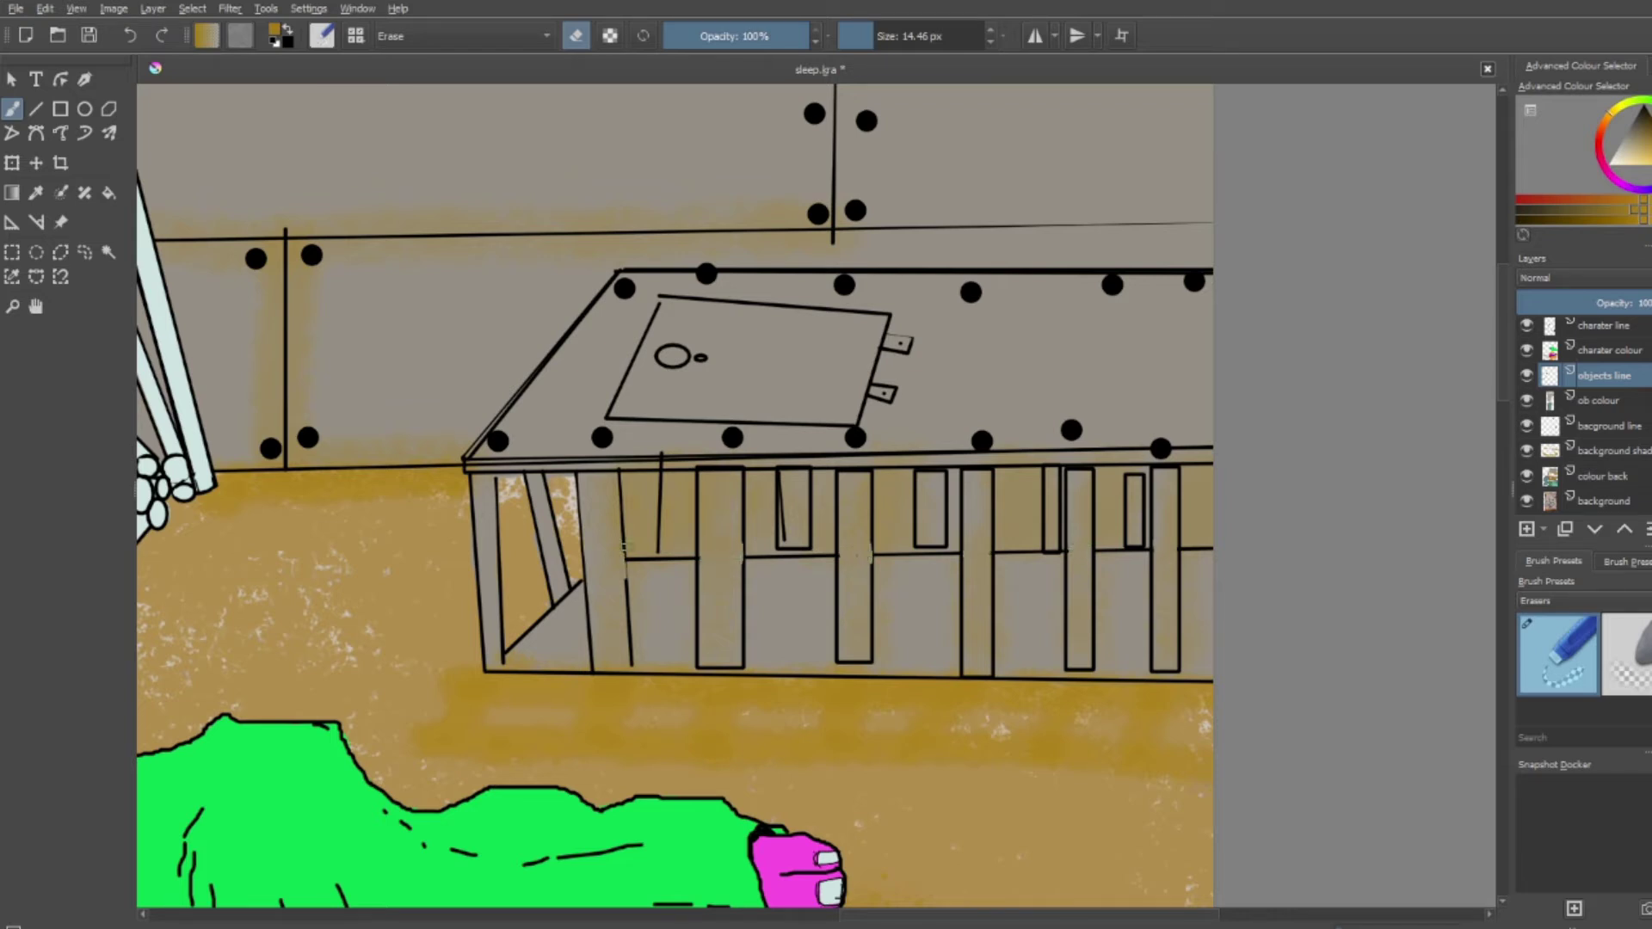
left_click(1627, 453)
key("e")
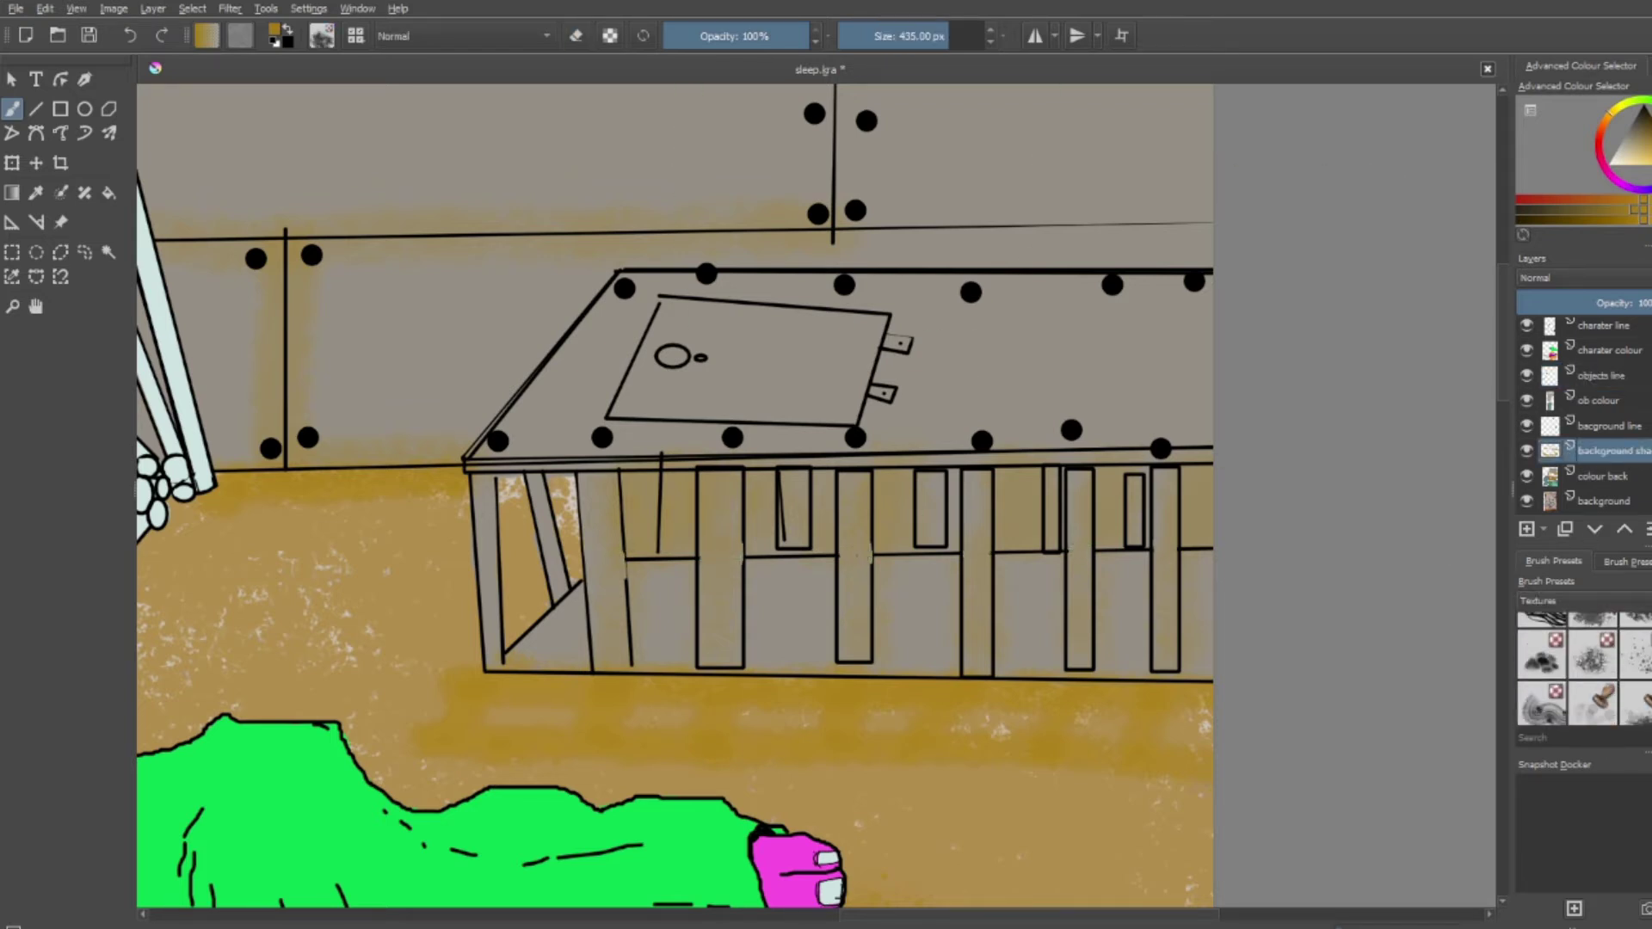
Shade the vertical seam of the middle wall panel and trim its overrunning line end on the background line layer
scroll(1505, 254, "up", 2)
scroll(1507, 261, "up", 2)
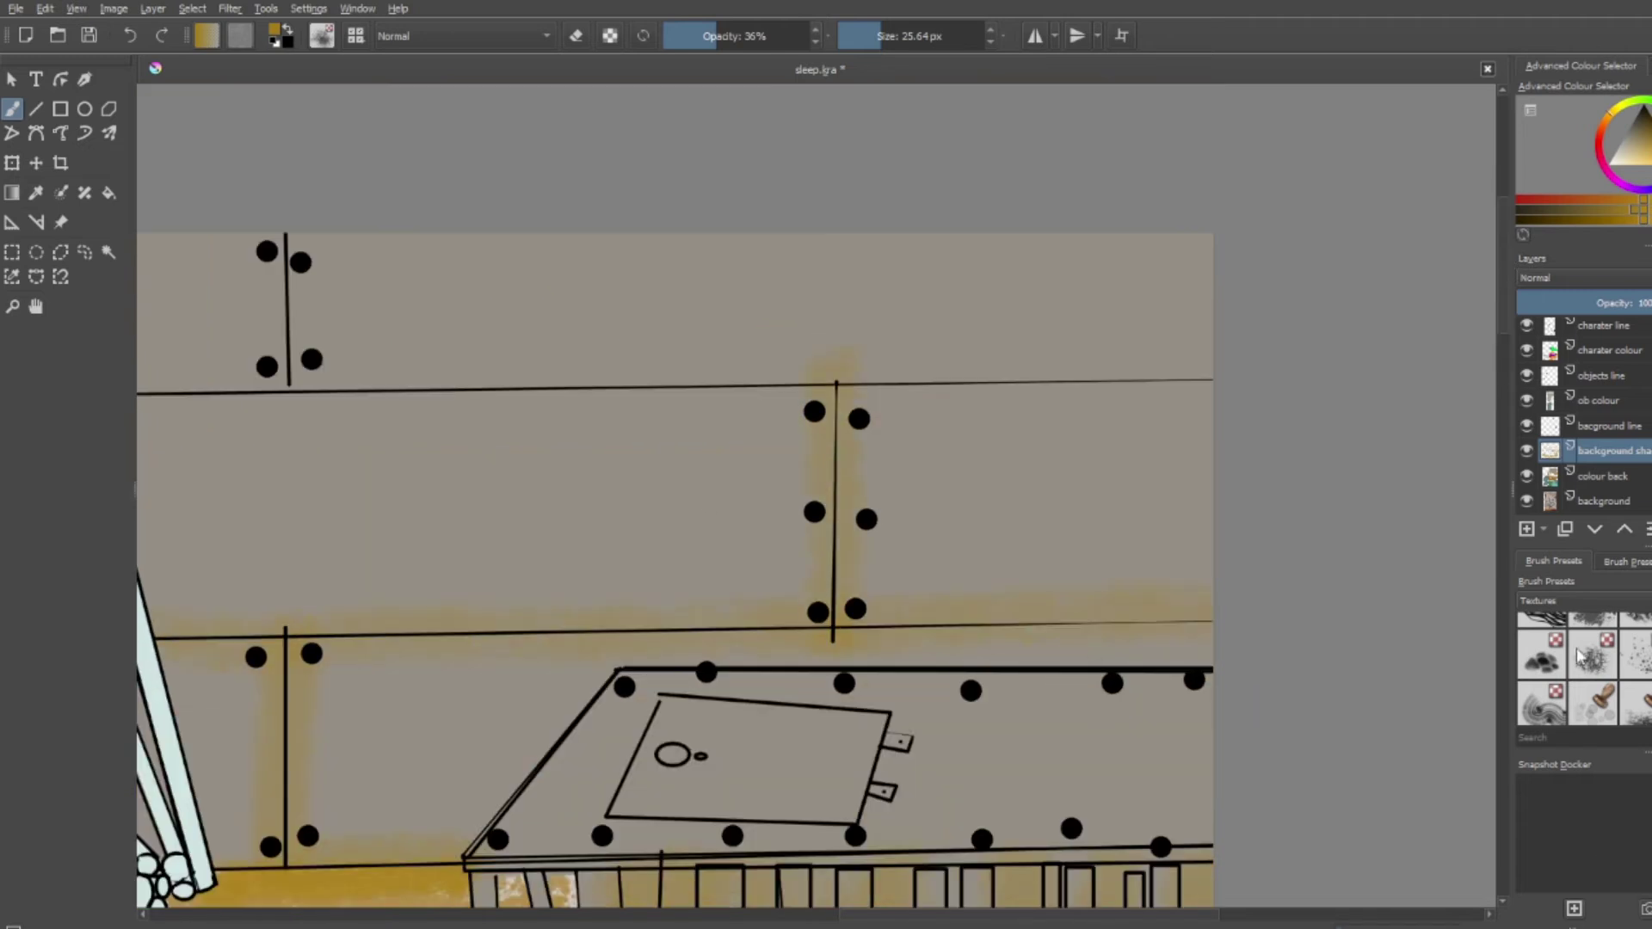
key("e")
key("Page_Up")
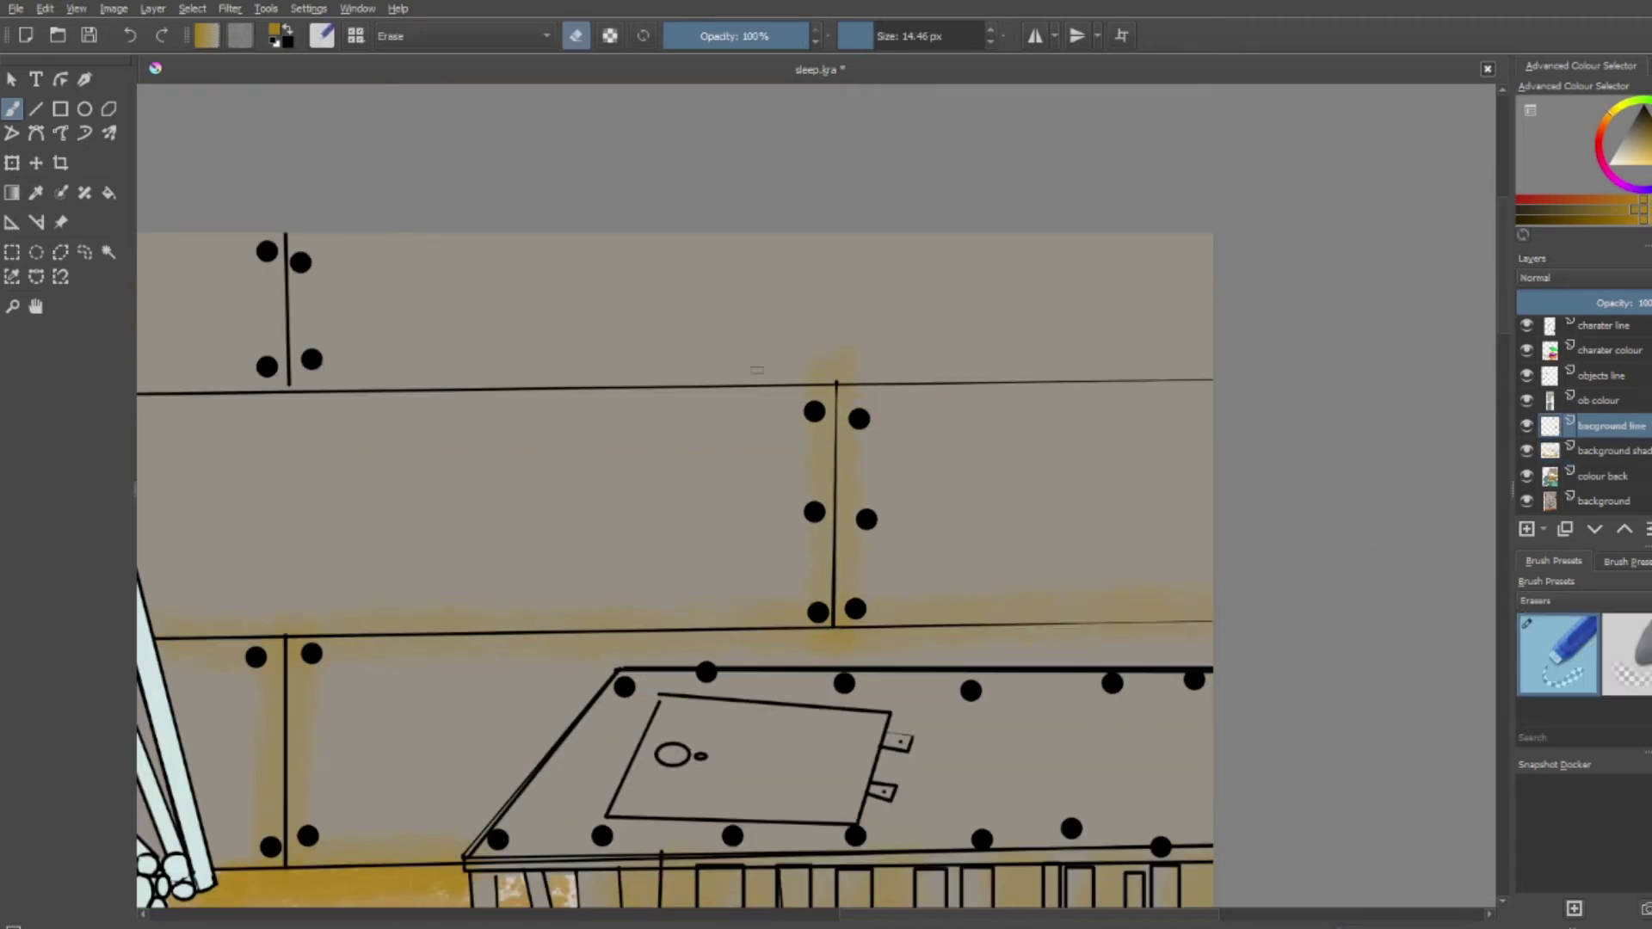
key("e")
Shade the upper wall seams, rivets and table top in golden brown, reducing the brush to 12.29 px and raising opacity to 48%
scroll(1353, 376, "left", 2)
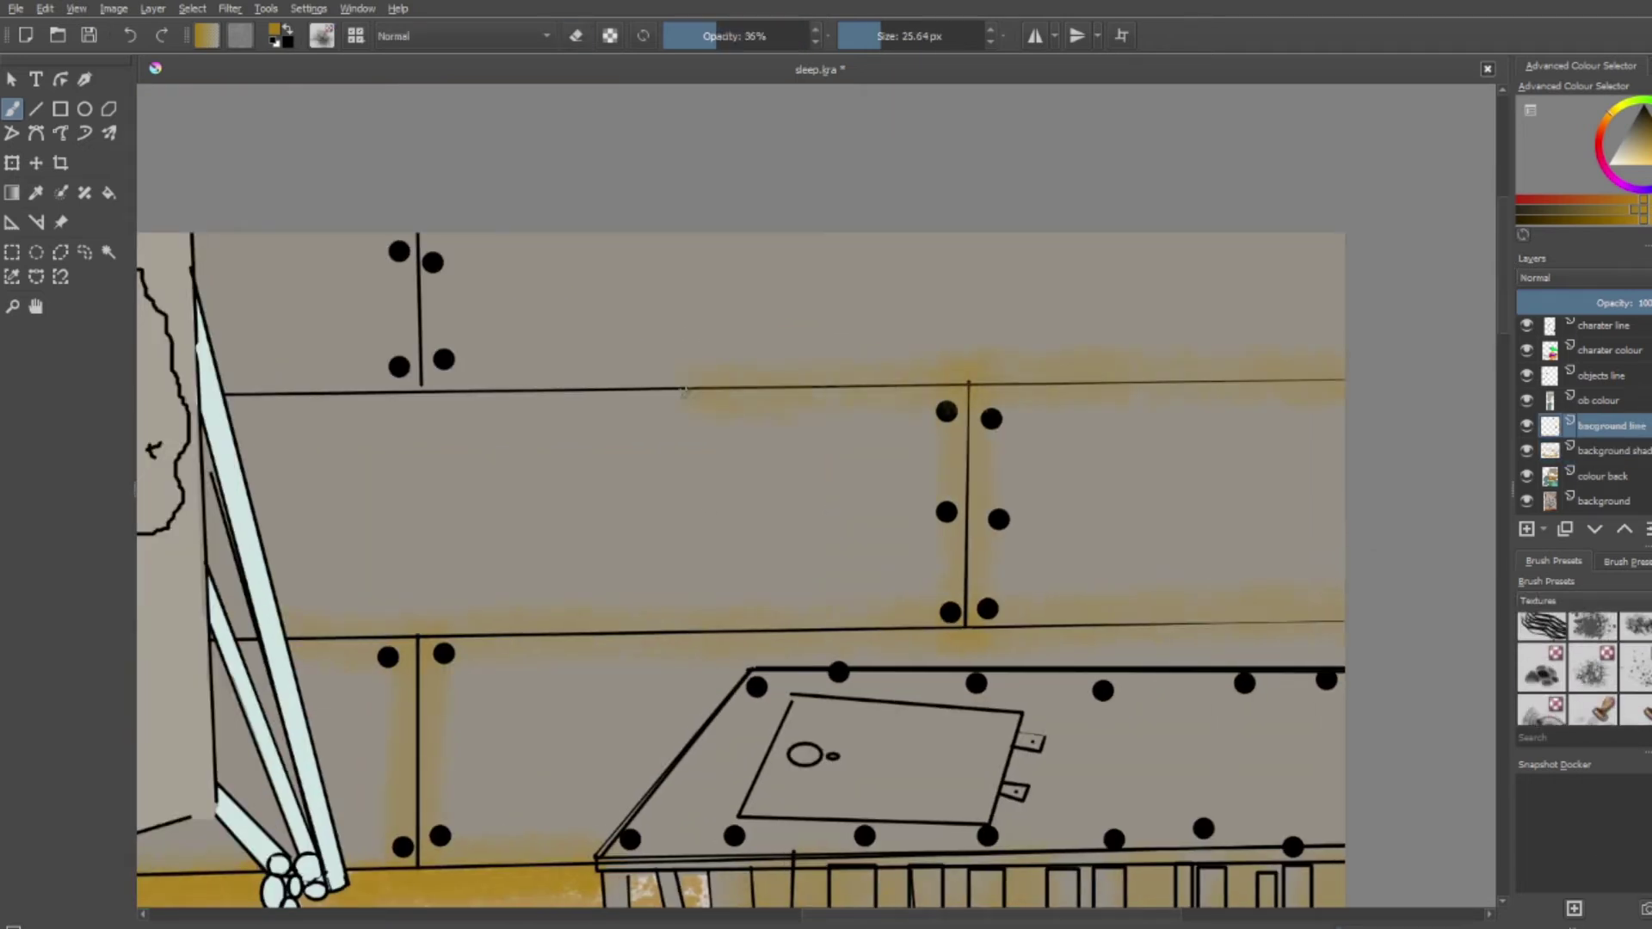
scroll(684, 392, "down", 1)
left_click(908, 38)
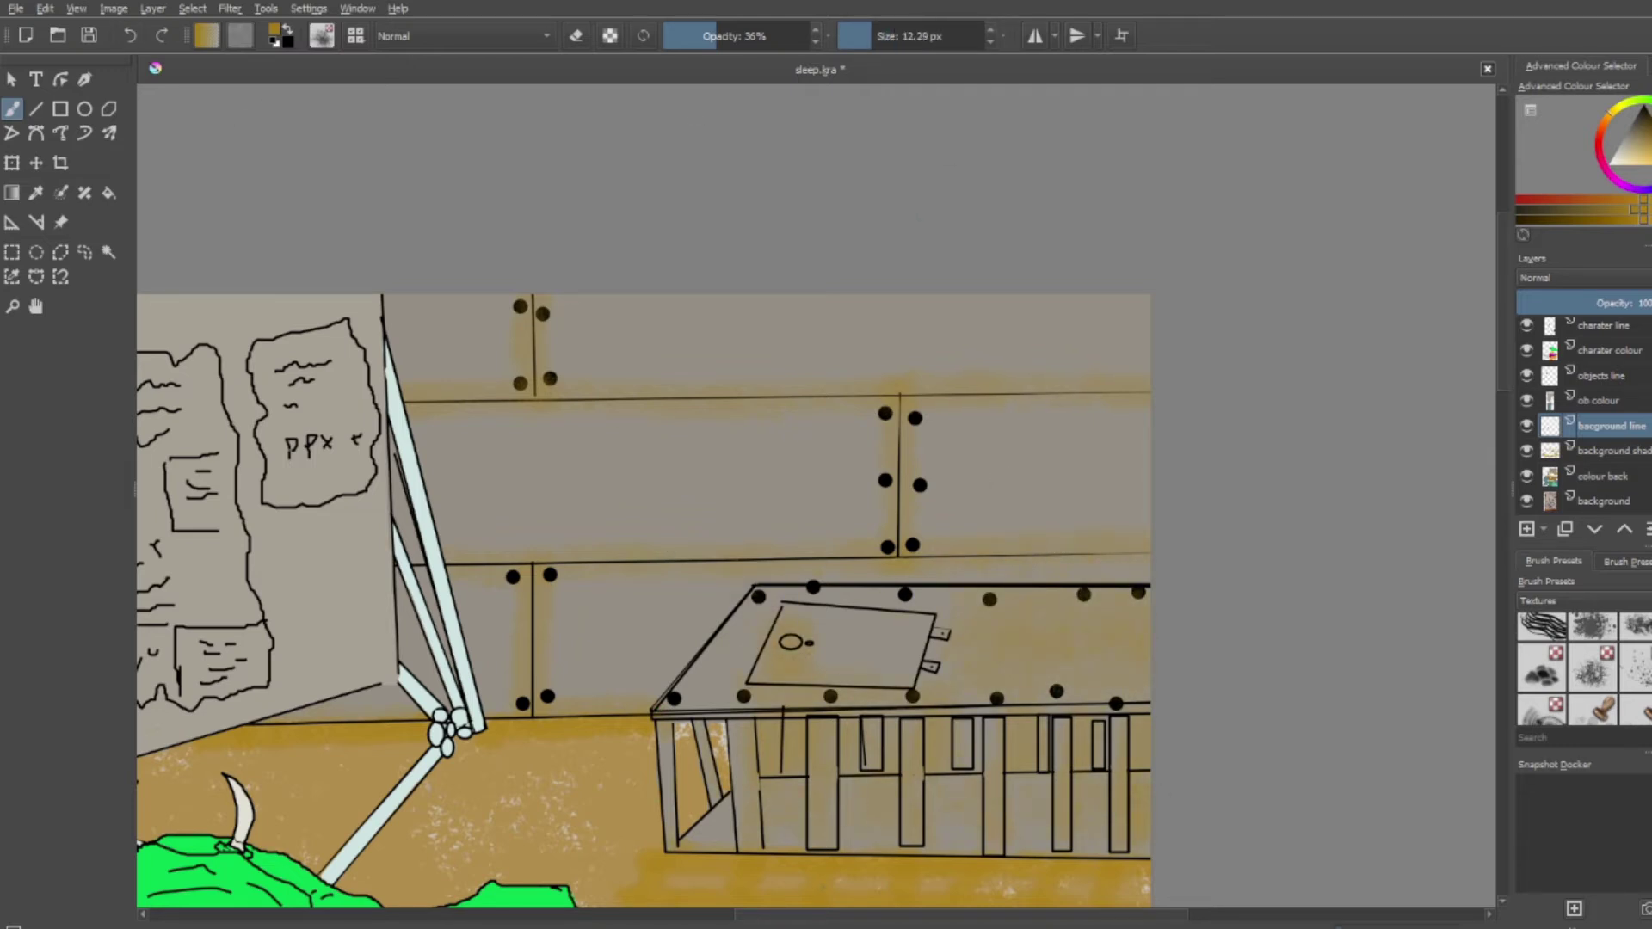
key("o")
scroll(549, 443, "up", 2)
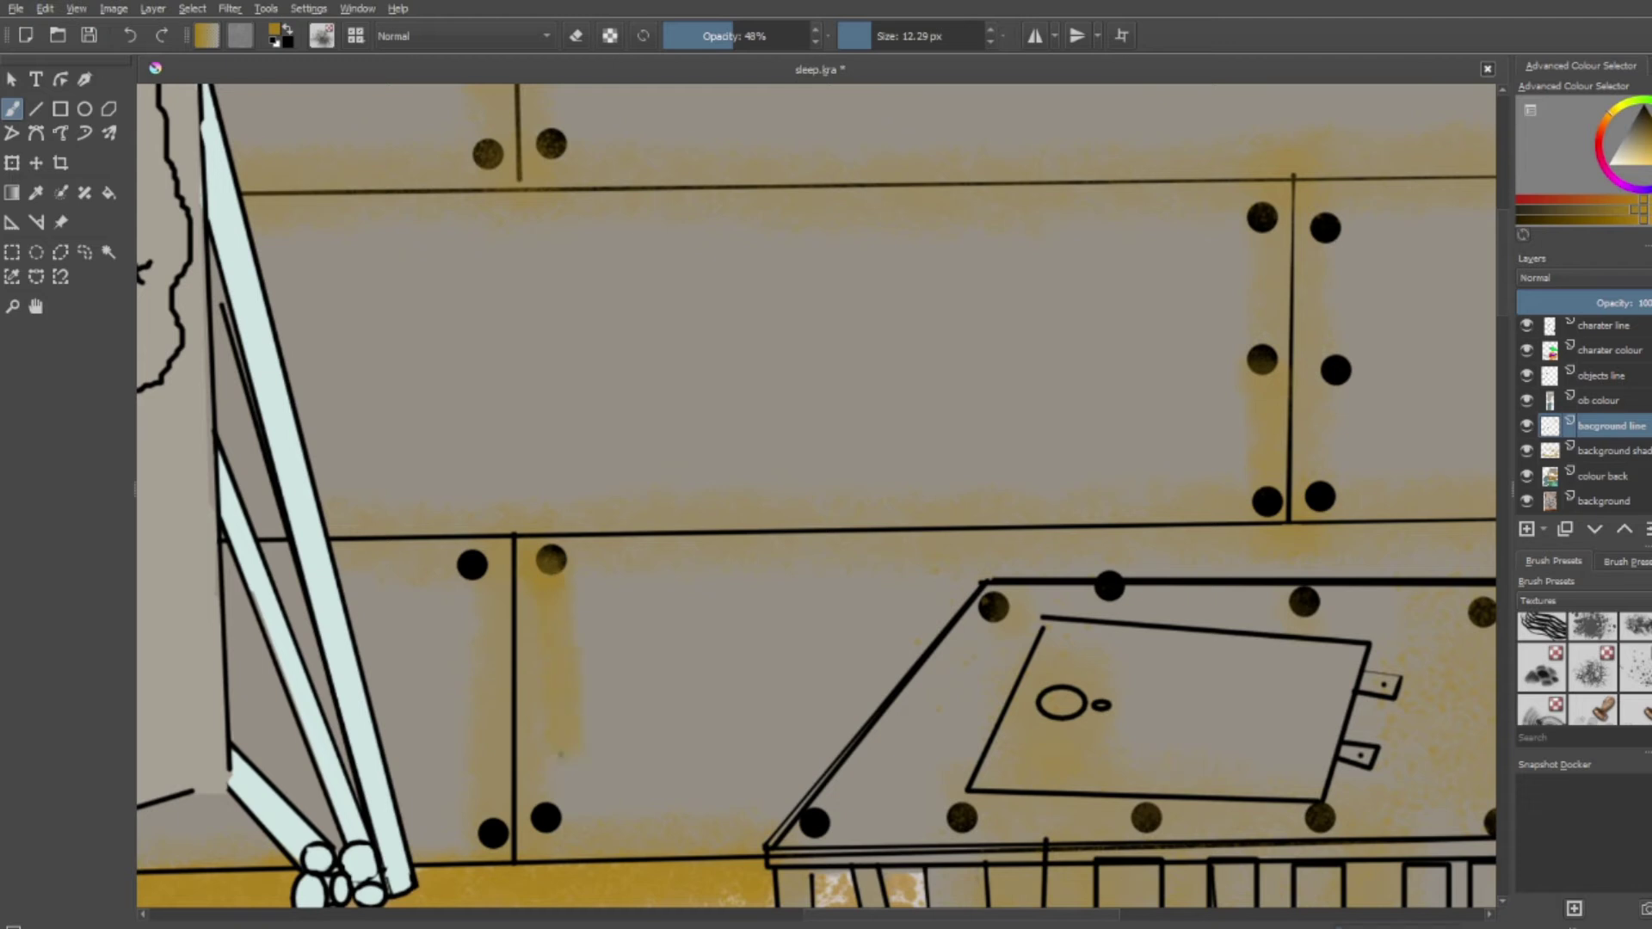
Save the page and add a new layer named "shade bo" directly above the "ob colour" layer
key("ctrl+shift+slash")
left_click(1598, 400)
scroll(1626, 659, "down", 2)
scroll(1583, 601, "up", 1)
left_click(1541, 636)
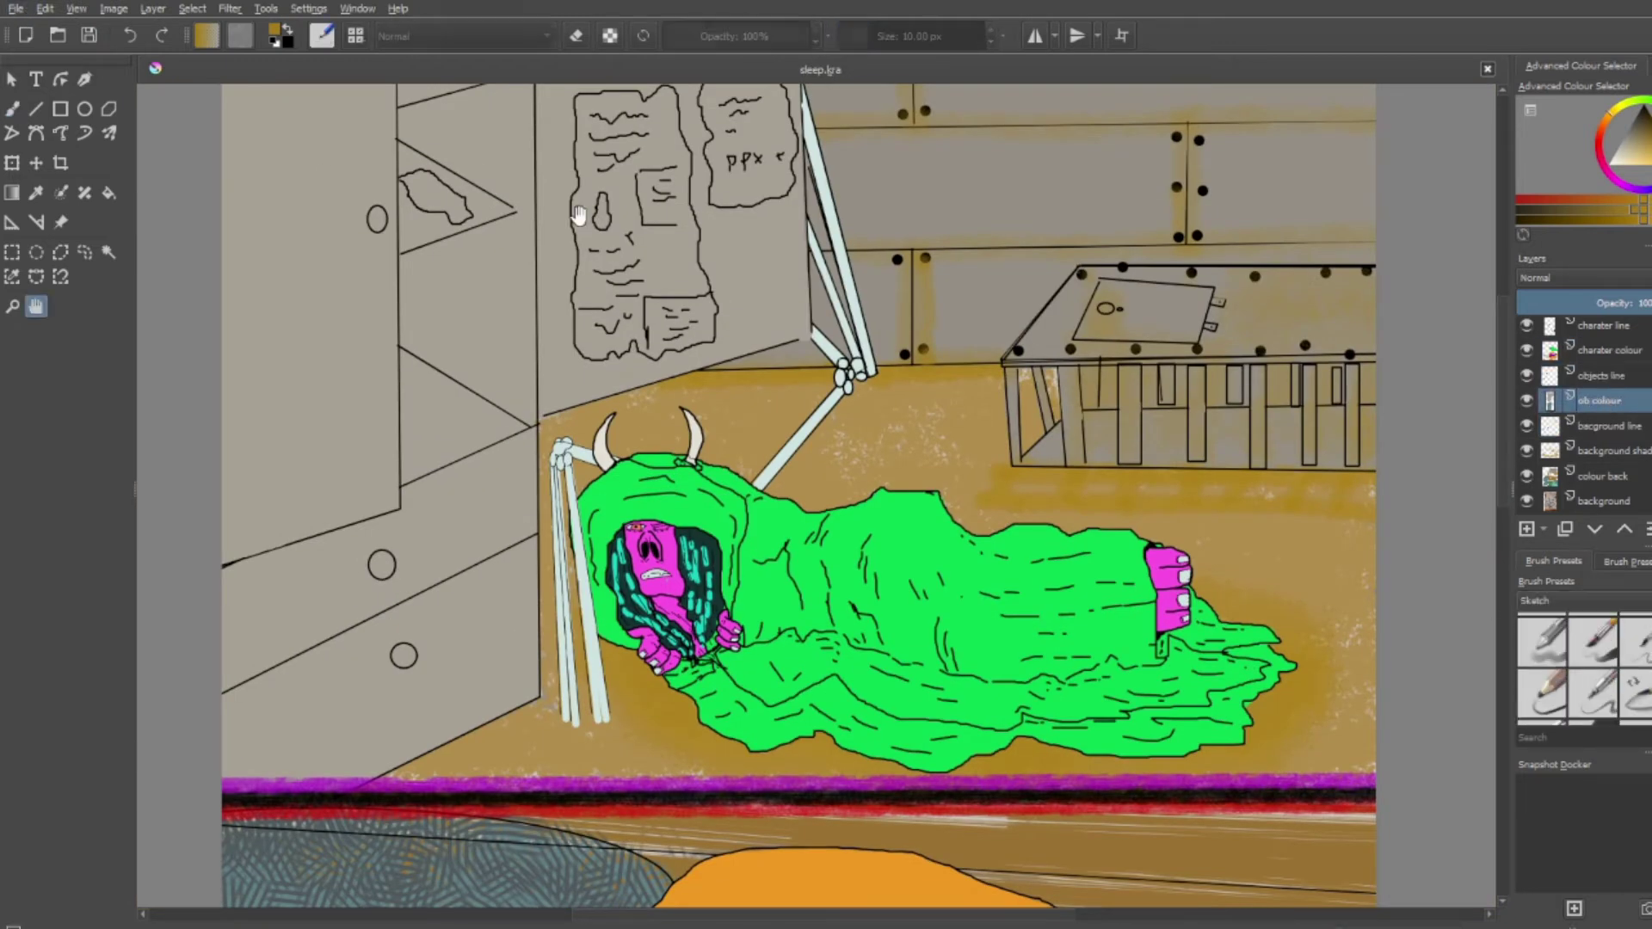
scroll(567, 86, "up", 4)
left_click(1527, 528)
double_click(1649, 401)
type("shade bo")
key("Return")
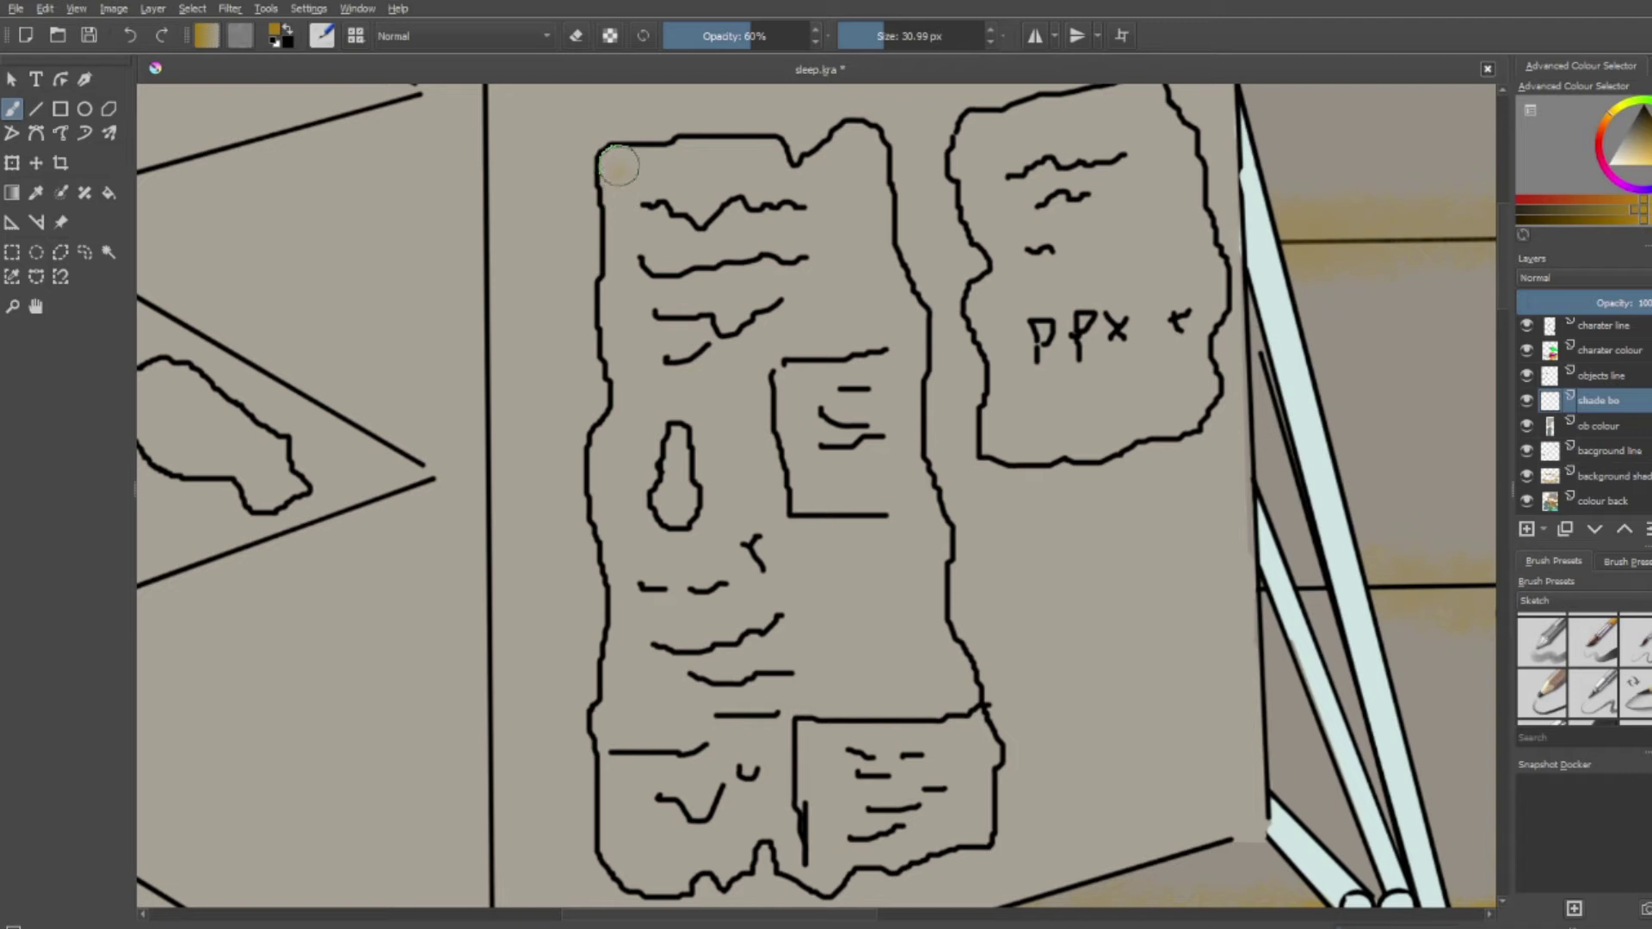
Fill the two torn wall papers with pale yellow on the "shade bo" layer
mouse_move(604, 176)
left_mouse_down()
mouse_move(859, 145)
mouse_move(852, 641)
left_mouse_up()
left_click(1635, 639)
mouse_move(701, 247)
left_mouse_down()
mouse_move(680, 852)
mouse_move(972, 826)
mouse_move(697, 172)
mouse_move(620, 775)
mouse_move(889, 754)
mouse_move(1043, 147)
mouse_move(1119, 387)
left_mouse_up()
Clean up the yellow overspill around the edges of both wall papers with a soft 60 px eraser
left_click(1593, 637)
mouse_move(1002, 675)
left_mouse_down()
mouse_move(971, 350)
mouse_move(924, 241)
left_mouse_up()
mouse_move(575, 176)
left_mouse_down()
mouse_move(597, 395)
mouse_move(570, 697)
mouse_move(550, 514)
mouse_move(581, 324)
mouse_move(528, 548)
left_mouse_up()
mouse_move(998, 658)
left_mouse_down()
mouse_move(989, 859)
mouse_move(766, 861)
left_mouse_up()
scroll(860, 516, "up", 2)
mouse_move(1157, 207)
left_mouse_down()
mouse_move(1185, 228)
mouse_move(1280, 472)
left_mouse_up()
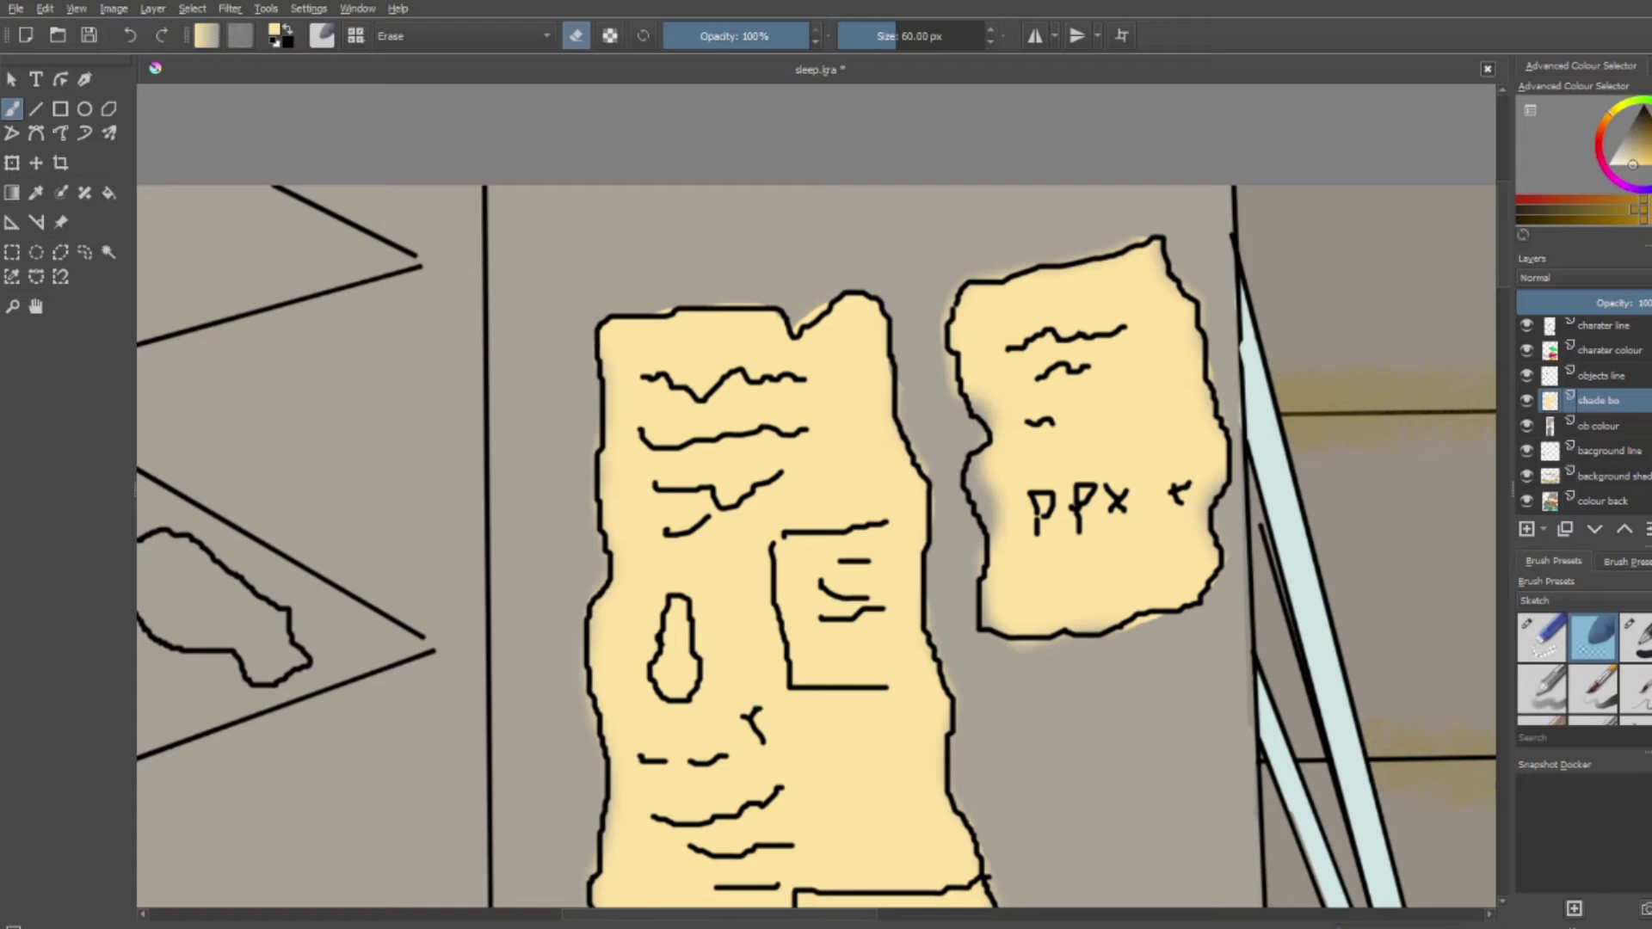
Shade both papers around their writing and borders in darker yellow at 37.04 px and 60% opacity
key("e")
mouse_move(841, 258)
left_mouse_down()
mouse_move(774, 400)
mouse_move(636, 510)
mouse_move(855, 579)
mouse_move(654, 757)
mouse_move(1001, 465)
mouse_move(1005, 561)
left_mouse_up()
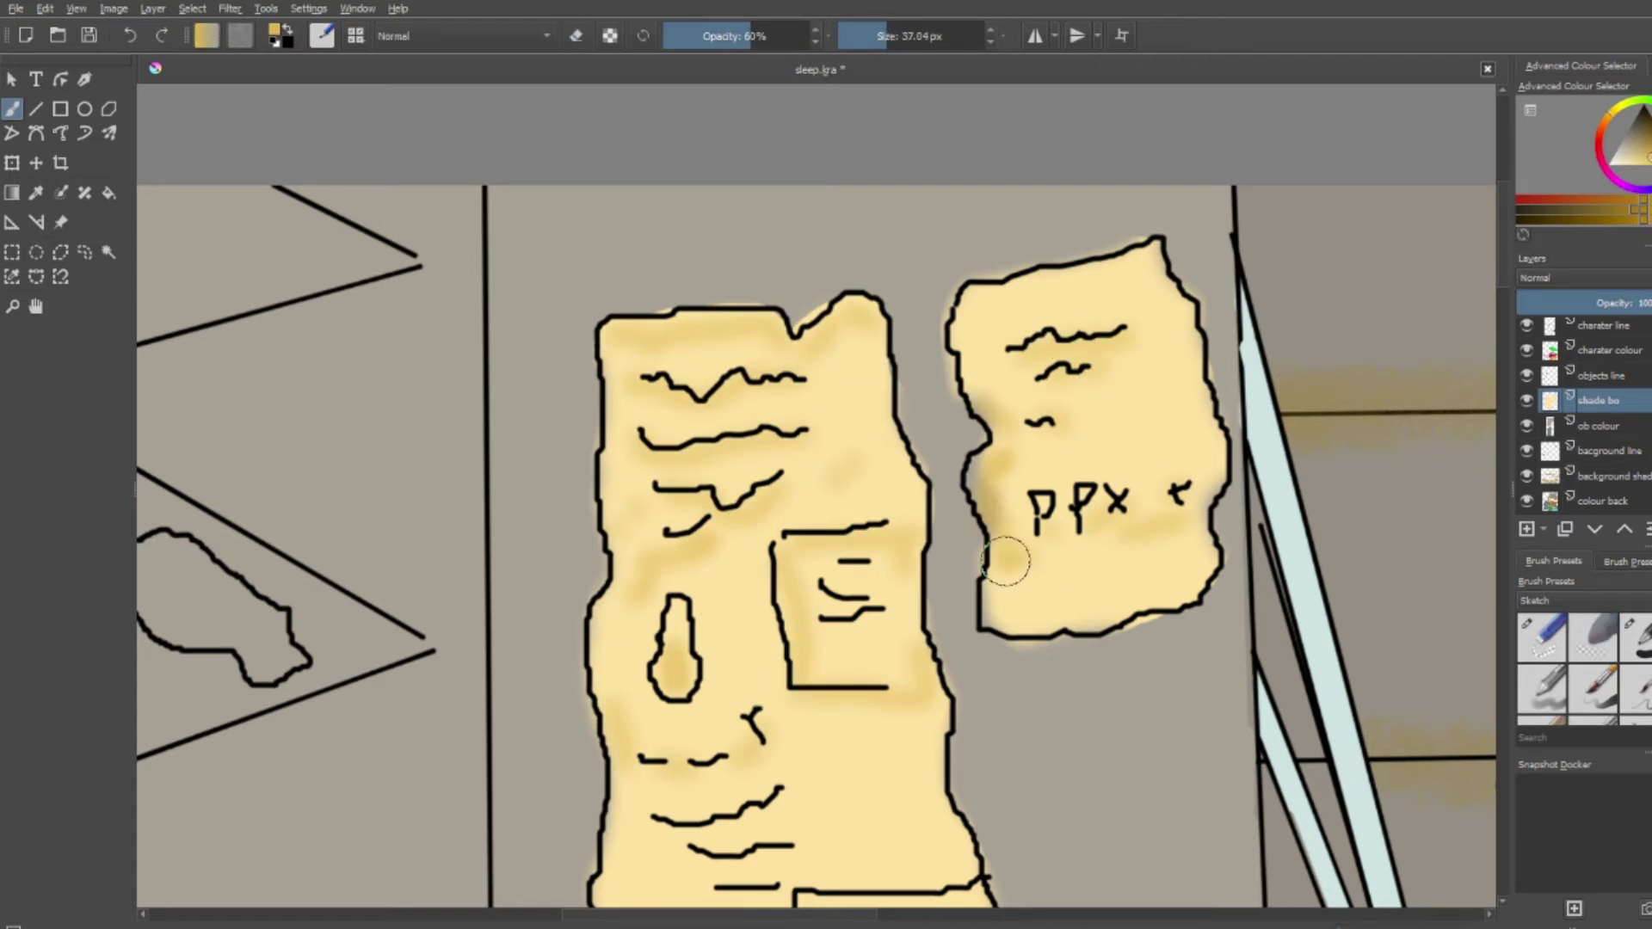
scroll(1005, 561, "down", 3)
mouse_move(726, 612)
left_mouse_down()
mouse_move(931, 771)
mouse_move(838, 650)
mouse_move(875, 559)
left_mouse_up()
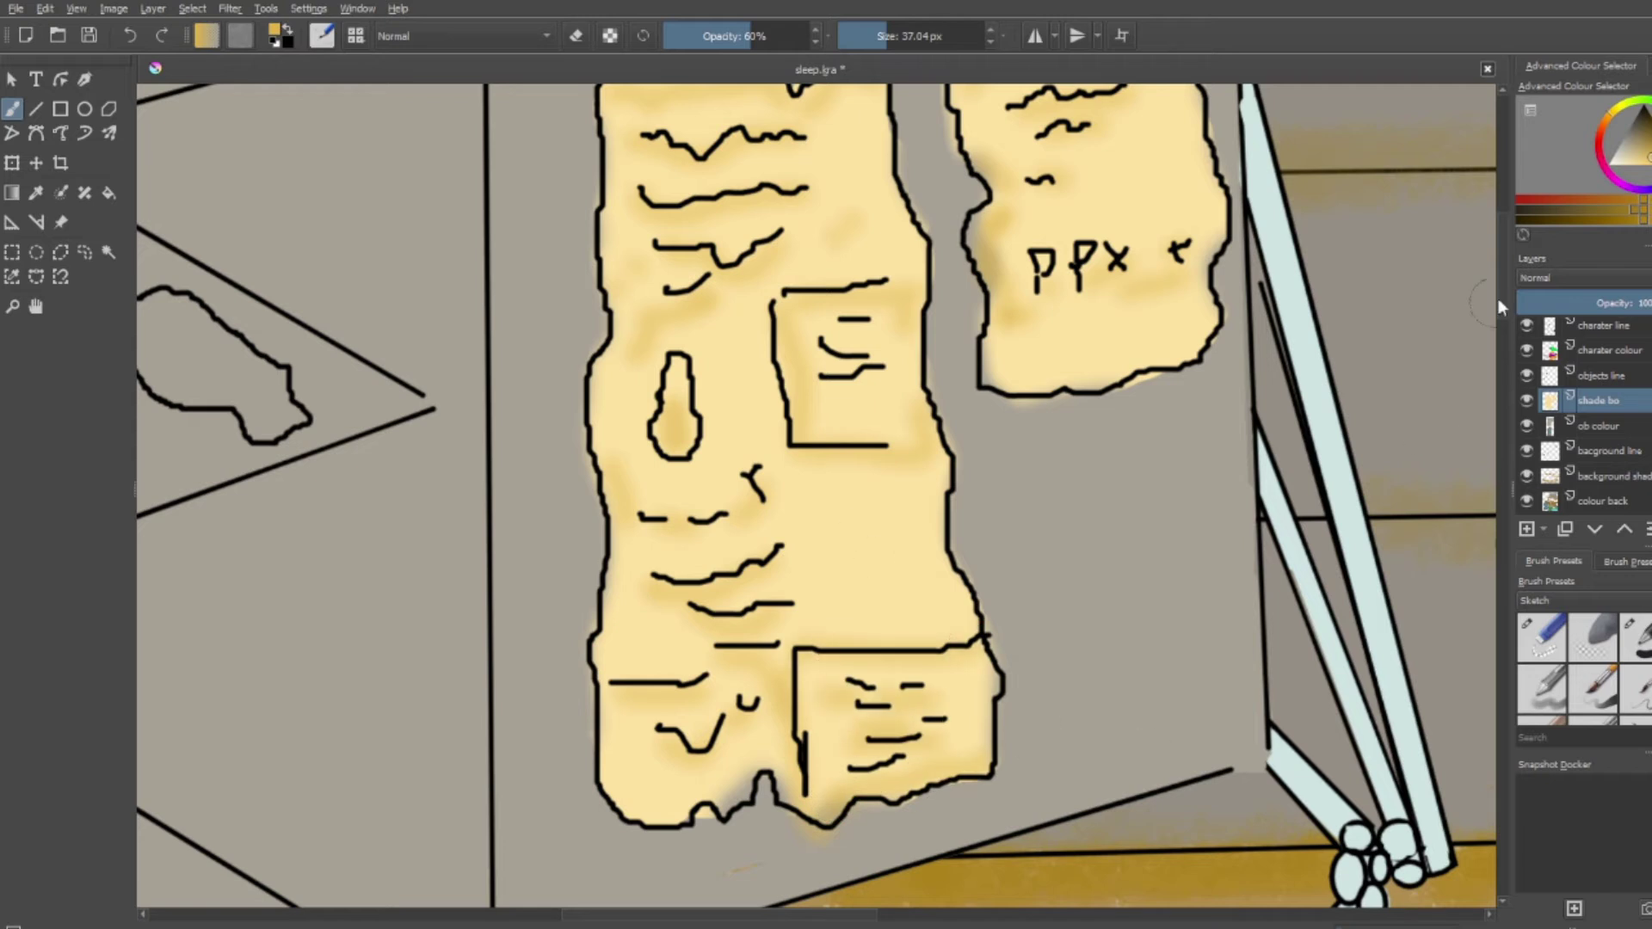
scroll(1488, 297, "down", 2)
scroll(1489, 297, "up", 2)
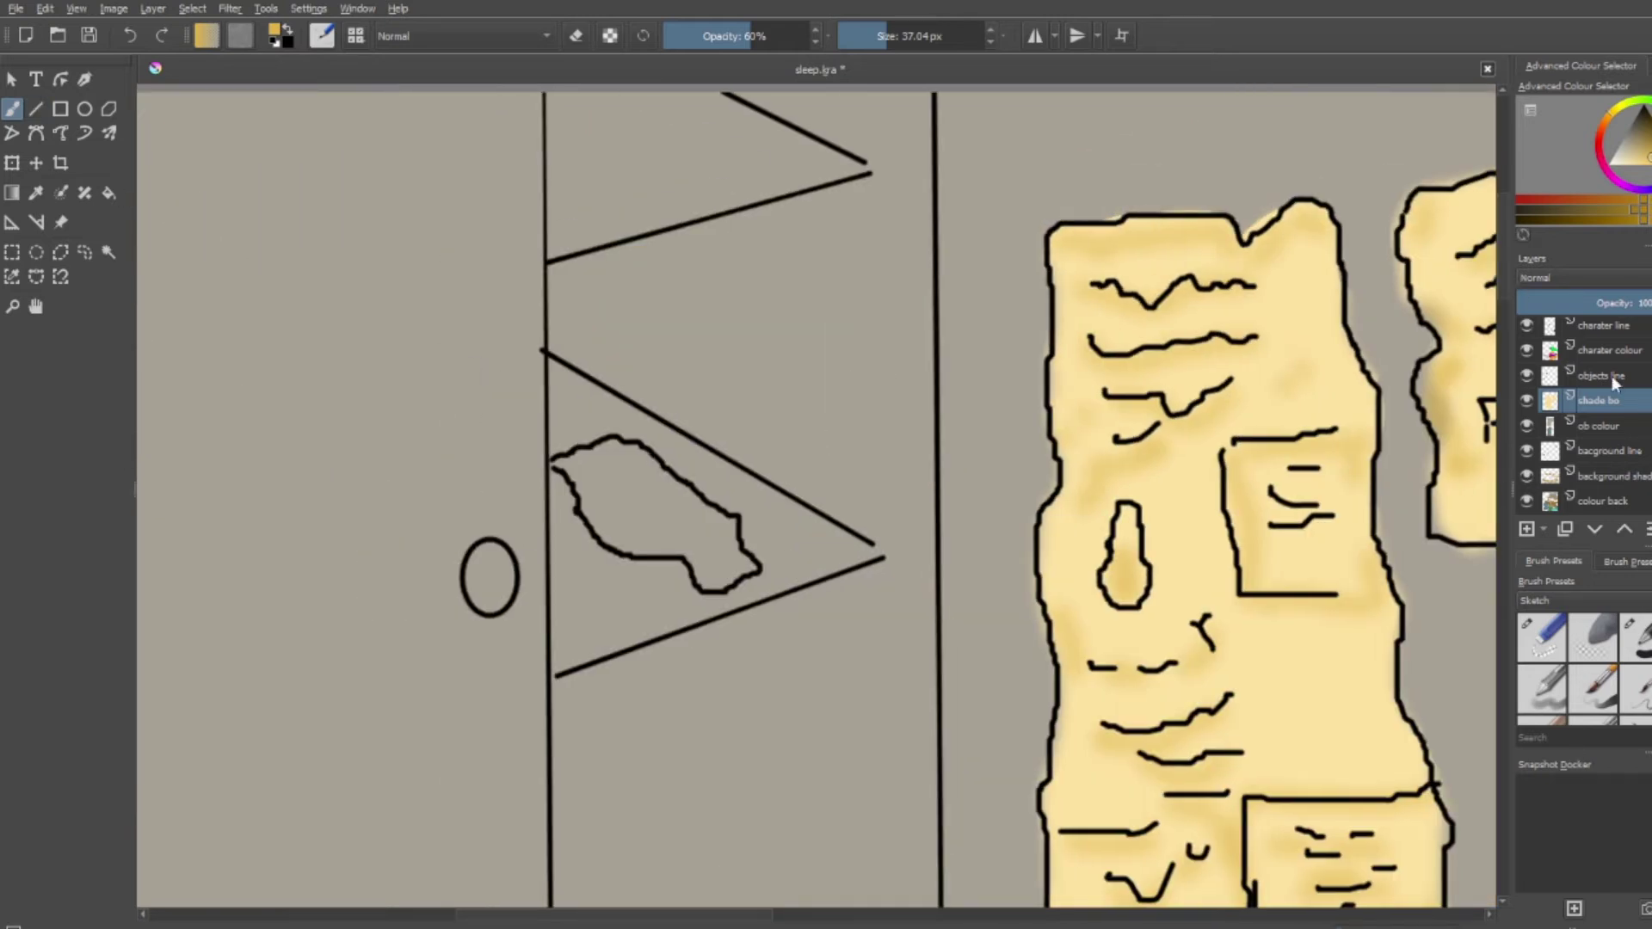
scroll(1575, 602, "down", 1)
left_click(1540, 636)
left_click_drag(249, 387, 431, 405)
key("ctrl+z")
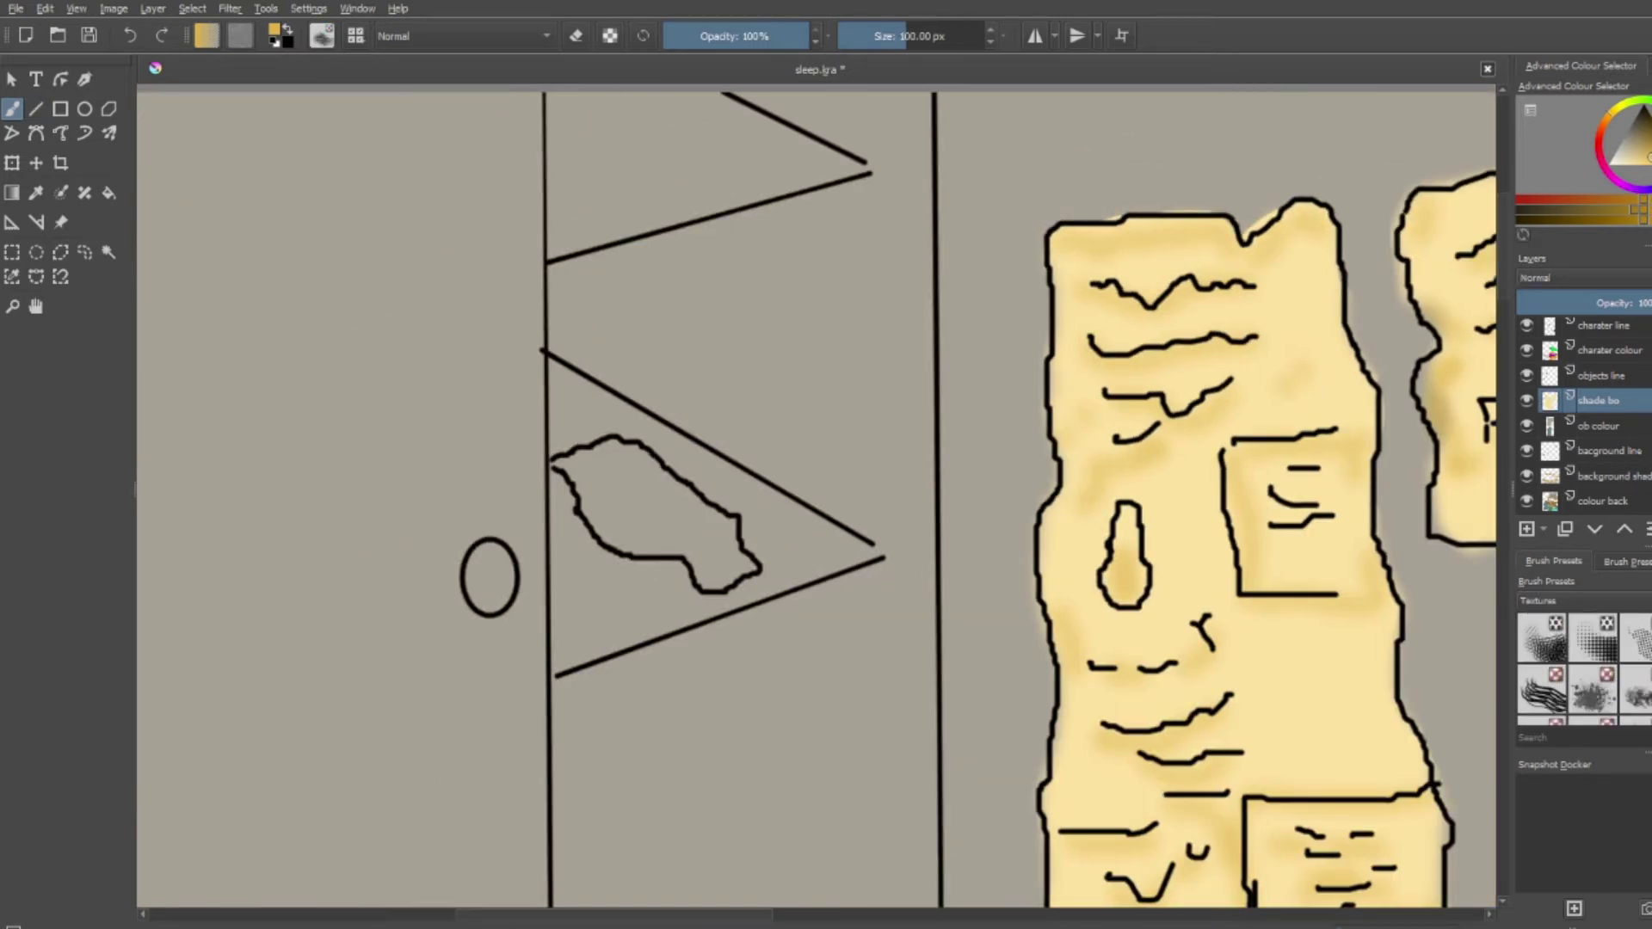
left_click(1635, 688)
left_click_drag(534, 292, 878, 448)
key("ctrl+z")
Pick a dark brown and try textured line shading at 466.64 px down the cabinet door, undoing the strokes
scroll(1277, 357, "down", 2)
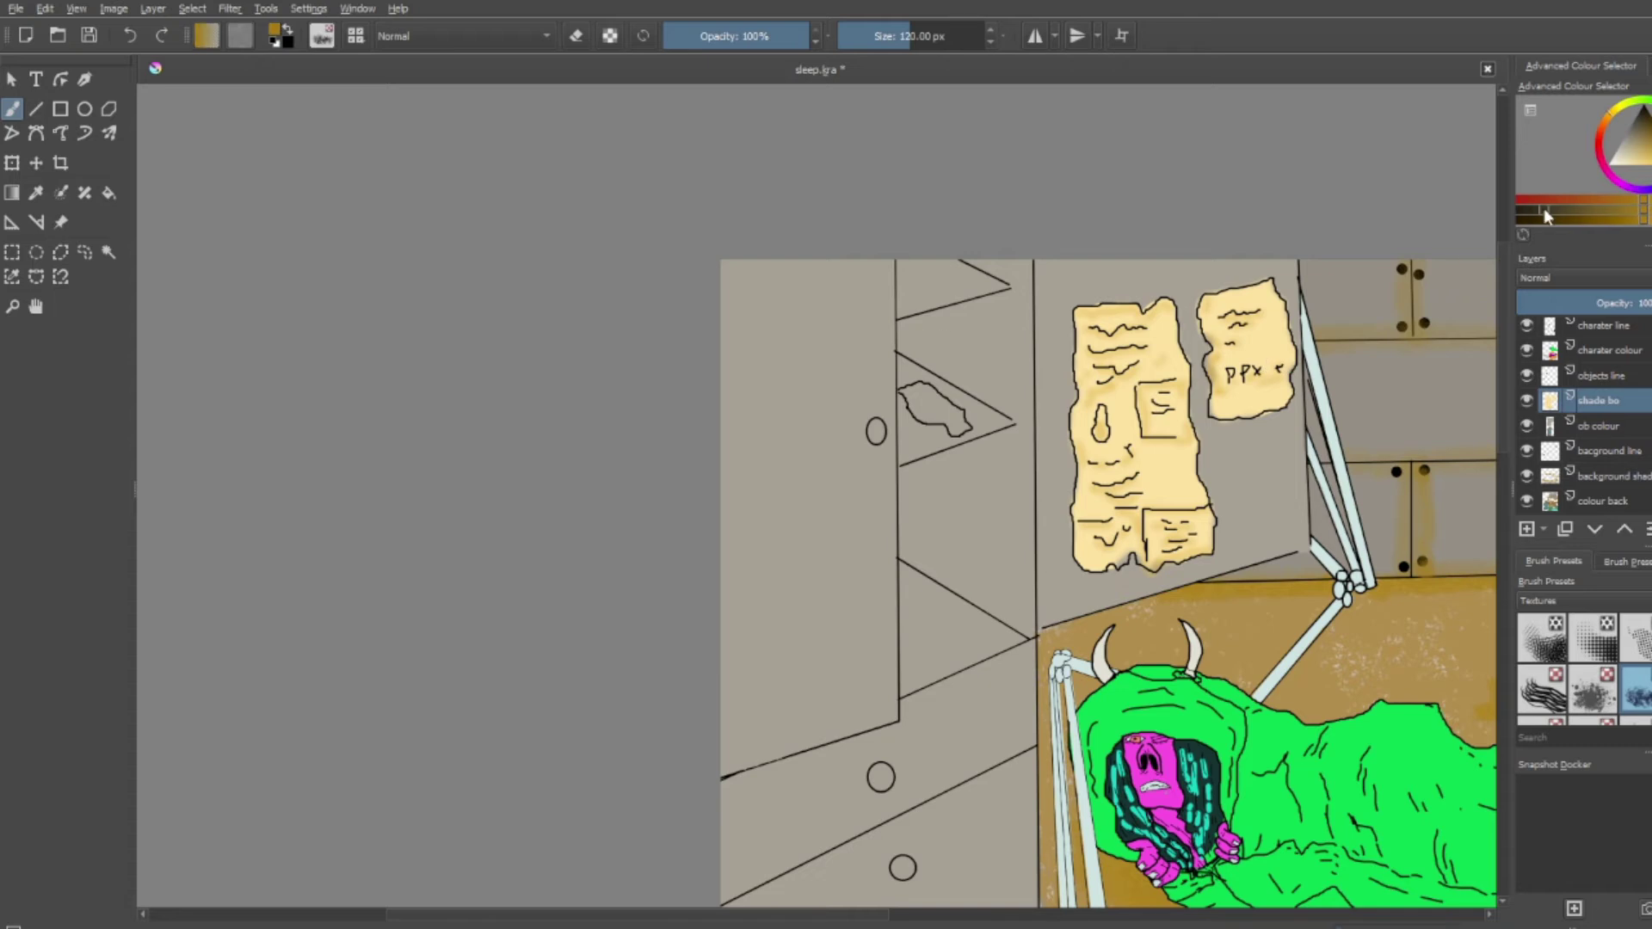
left_click(1546, 215)
left_click_drag(912, 35, 951, 35)
key("v")
left_click_drag(740, 267, 760, 602)
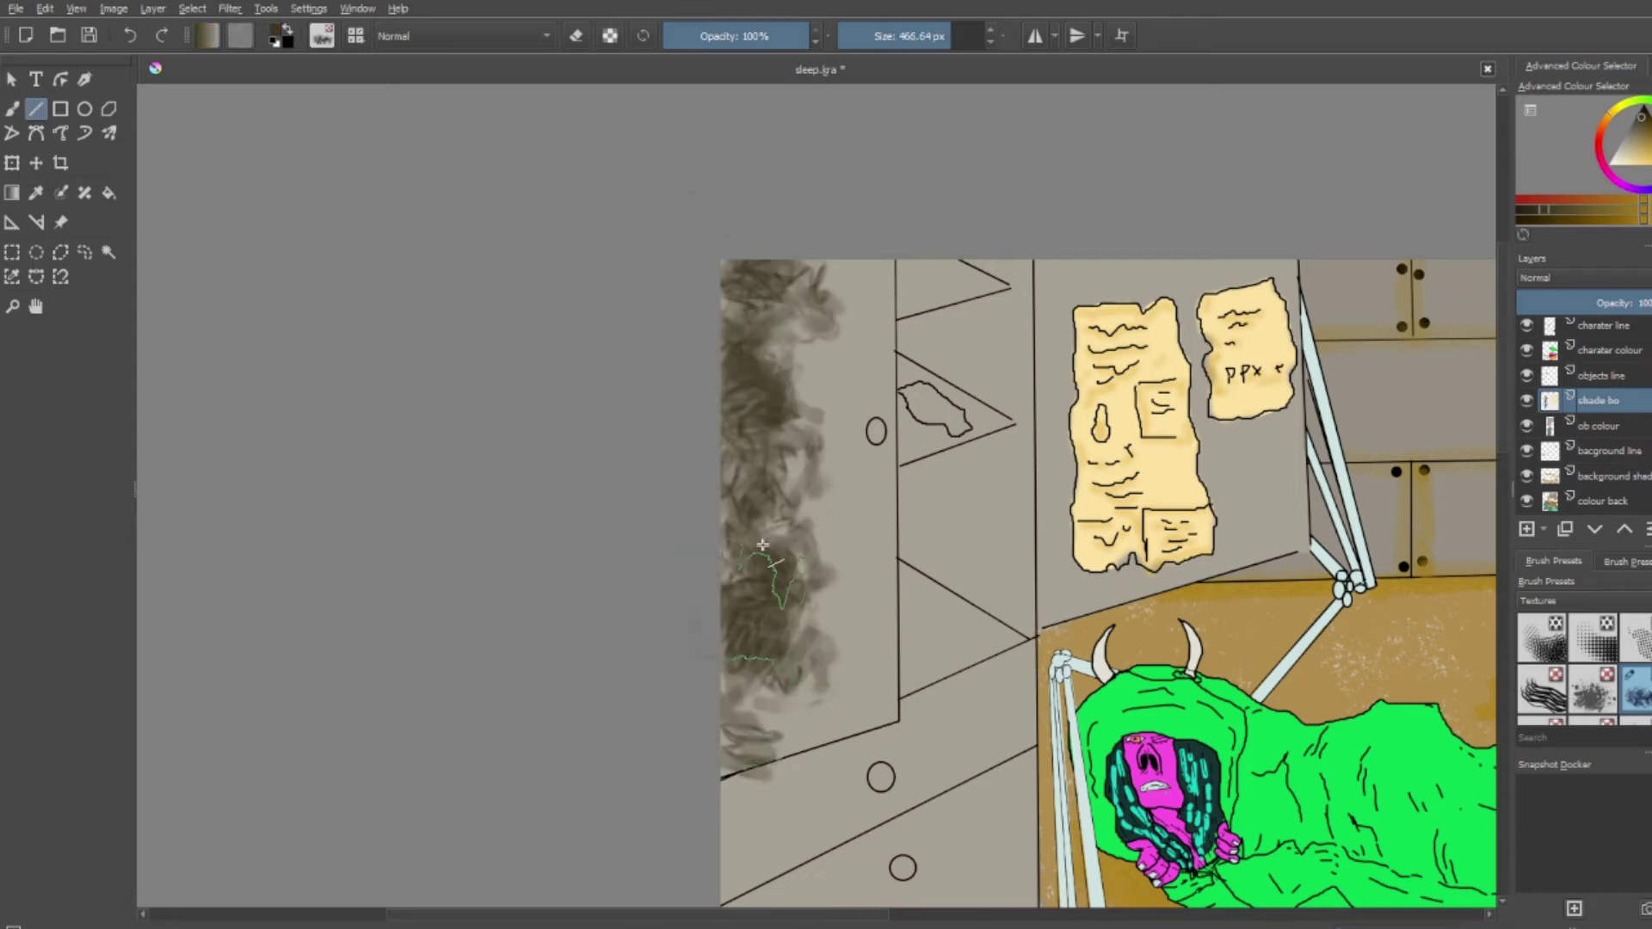
mouse_move(1134, 511)
left_mouse_down()
mouse_move(774, 430)
mouse_move(723, 372)
left_mouse_up()
key("ctrl+z")
scroll(1566, 601, "up", 2)
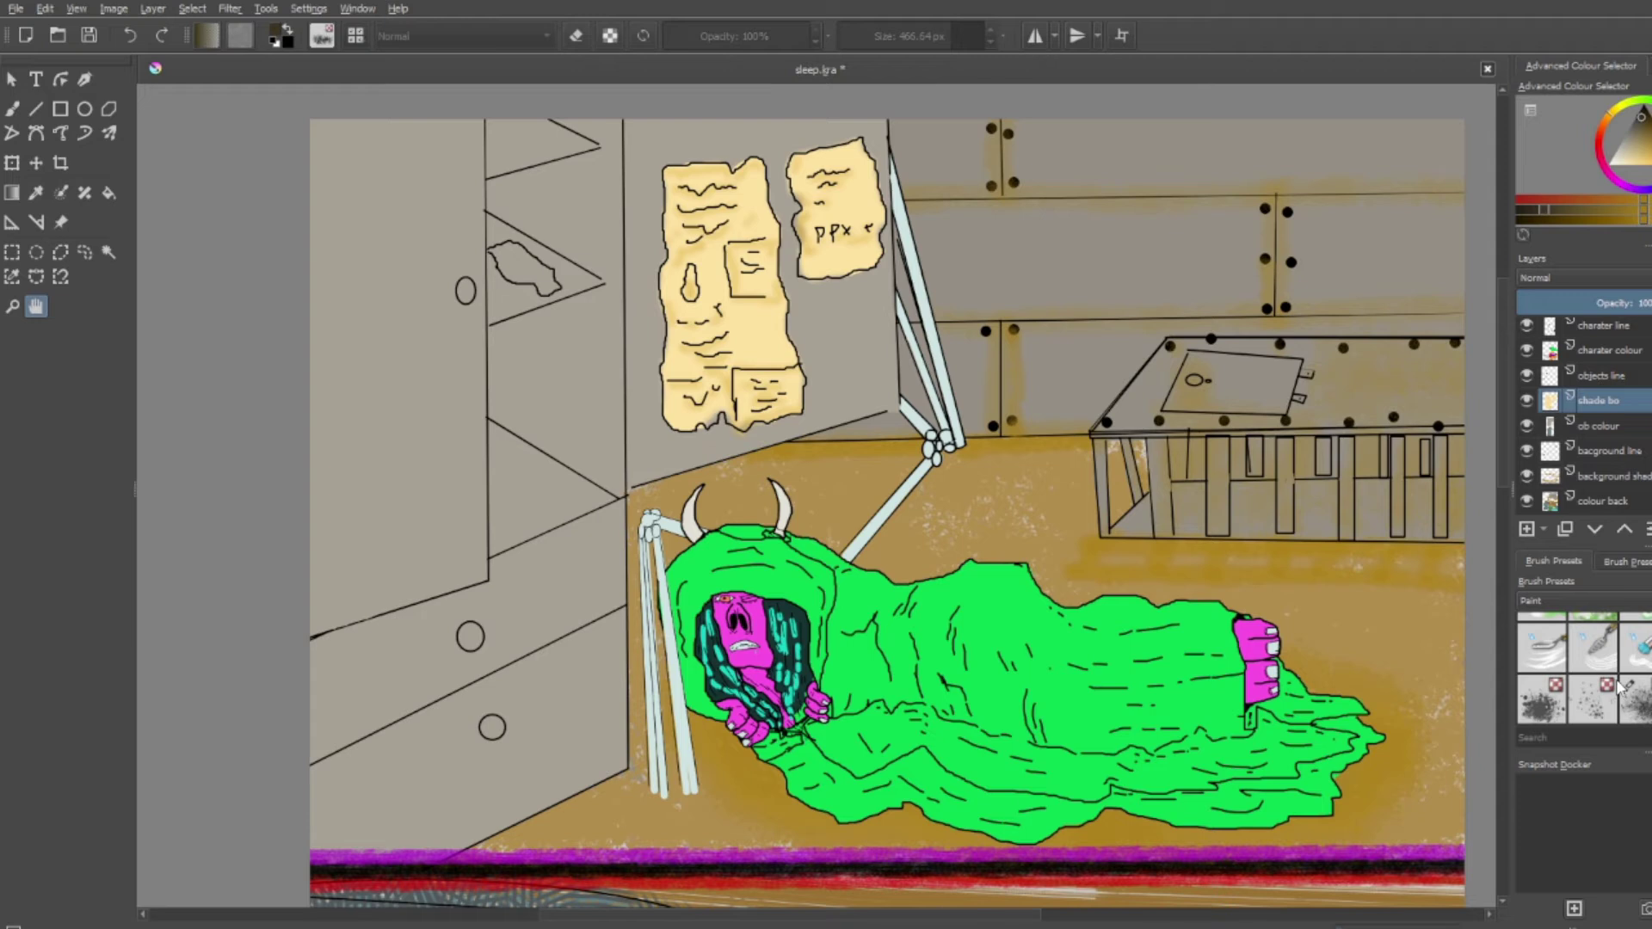
Shade the cabinet door's outer side in dark brown with a spatter brush at 247.92 px, easing opacity to 33%
left_click(1542, 698)
mouse_move(480, 575)
left_mouse_down()
mouse_move(249, 641)
mouse_move(350, 350)
mouse_move(314, 571)
mouse_move(331, 613)
left_mouse_up()
key("i")
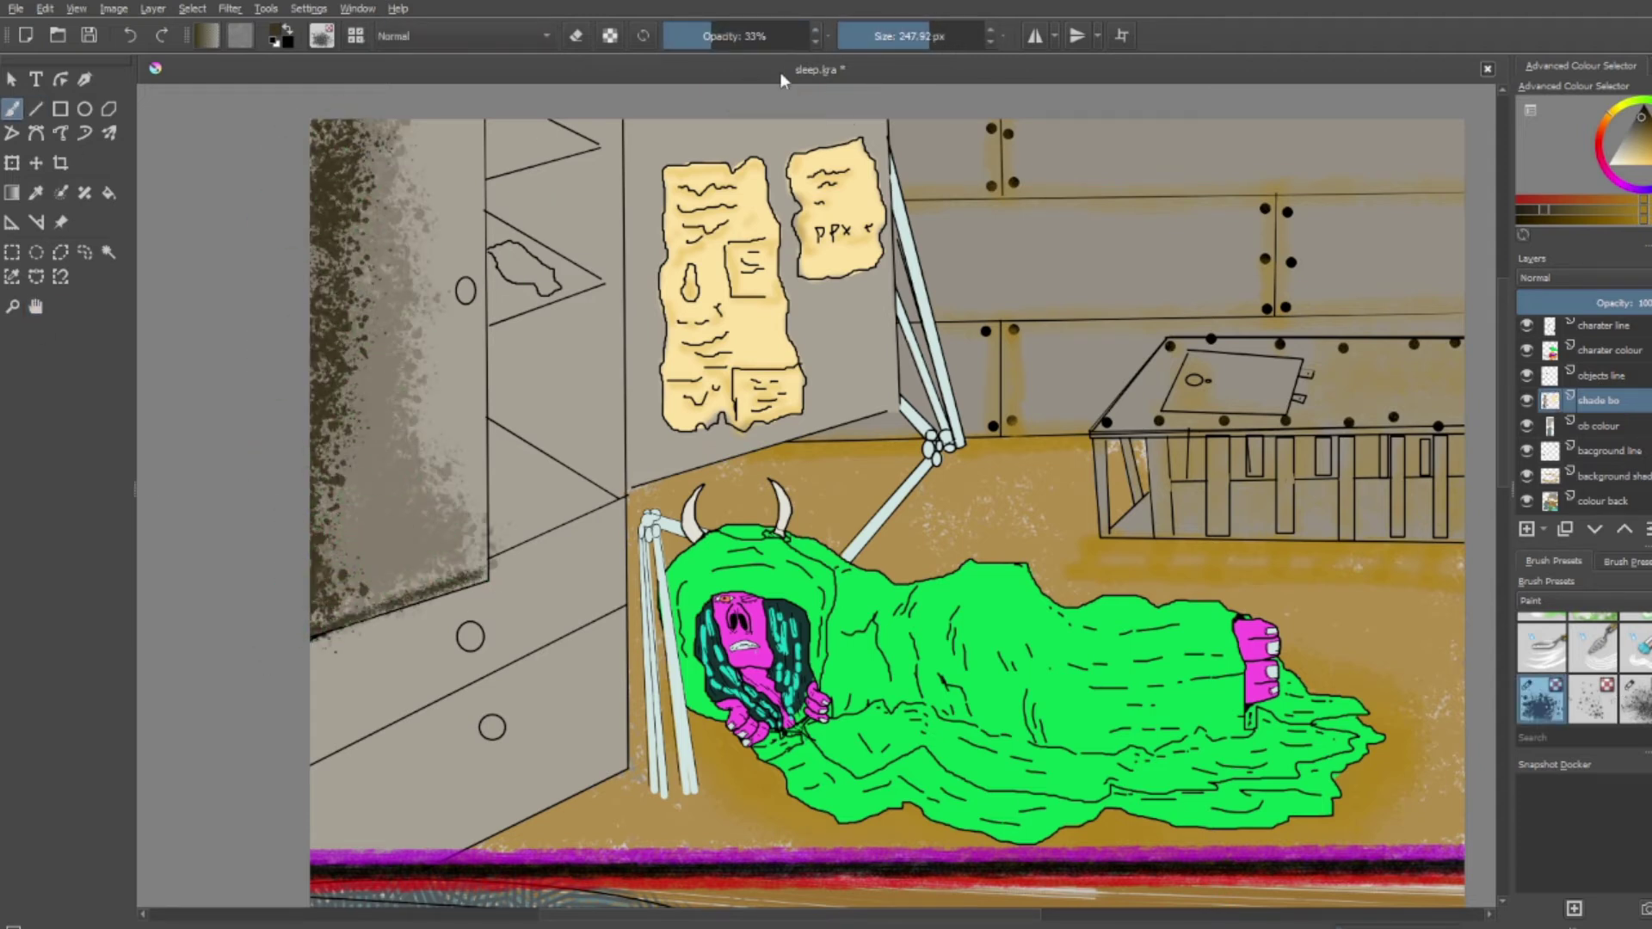
Add a paint layer between "shade bo" and "ob colour" and spatter dark shading over the cabinet's shelves, side panel and drawers
key("Insert")
mouse_move(738, 240)
left_mouse_down()
mouse_move(594, 435)
mouse_move(705, 253)
mouse_move(594, 310)
mouse_move(516, 482)
mouse_move(516, 184)
left_mouse_up()
mouse_move(344, 731)
left_mouse_down()
mouse_move(572, 572)
mouse_move(344, 775)
mouse_move(550, 817)
left_mouse_up()
Erase the spatter from a vertical strip along the cabinet door's inner edge with the 82.83 px eraser and Line tool
key("e")
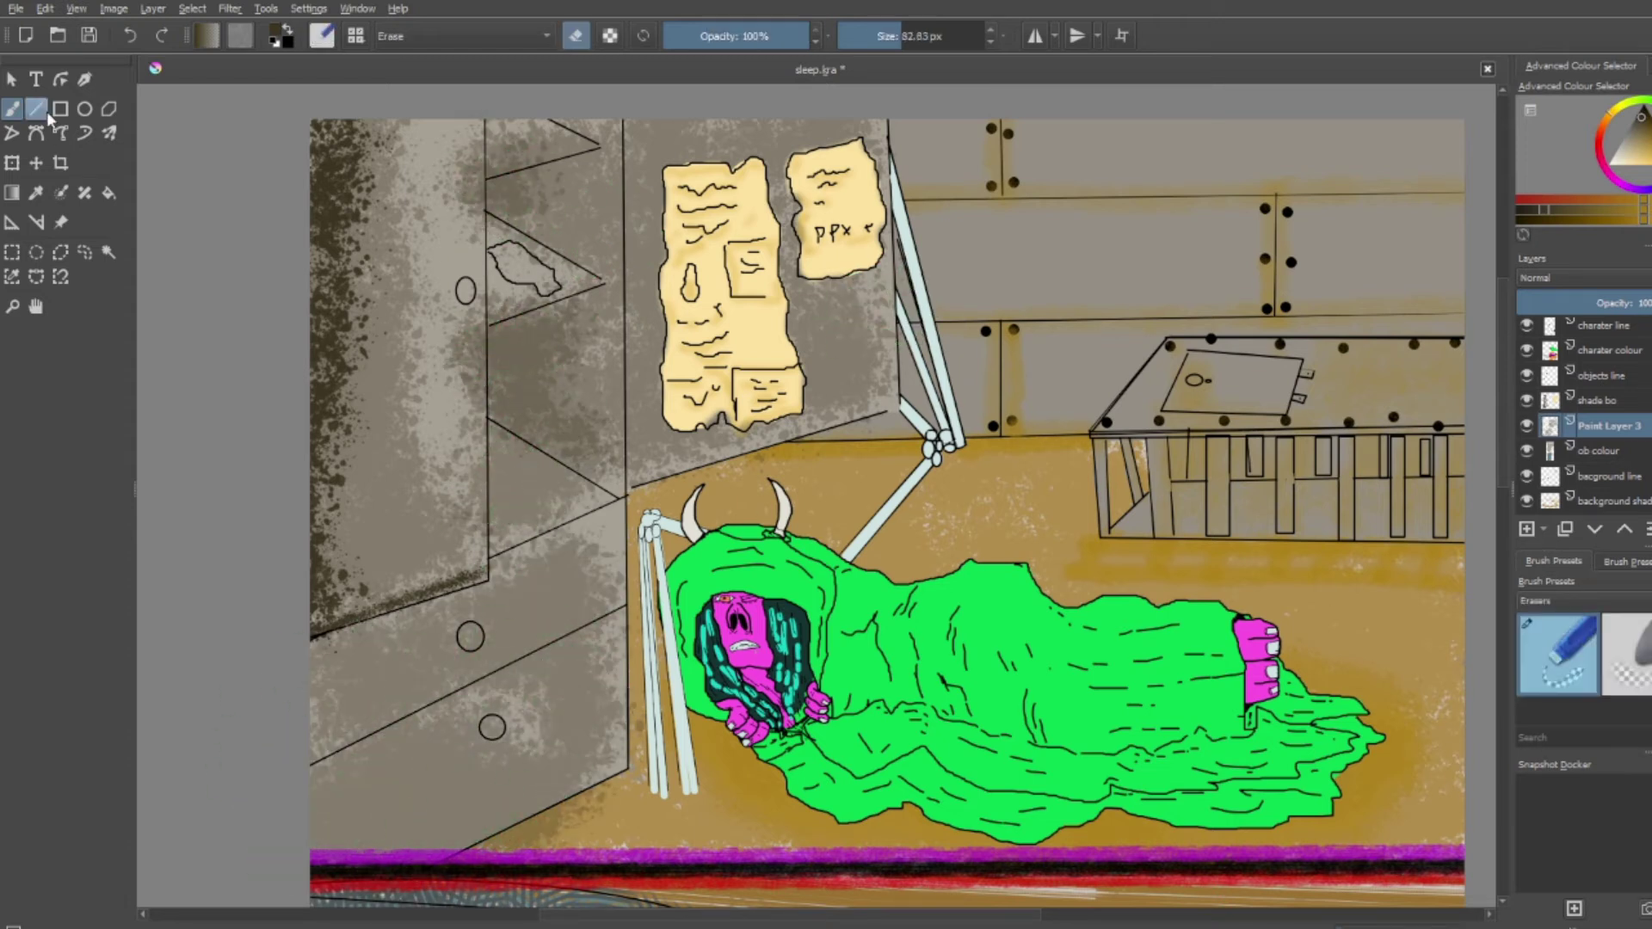
left_click_drag(464, 457, 464, 458)
key("e")
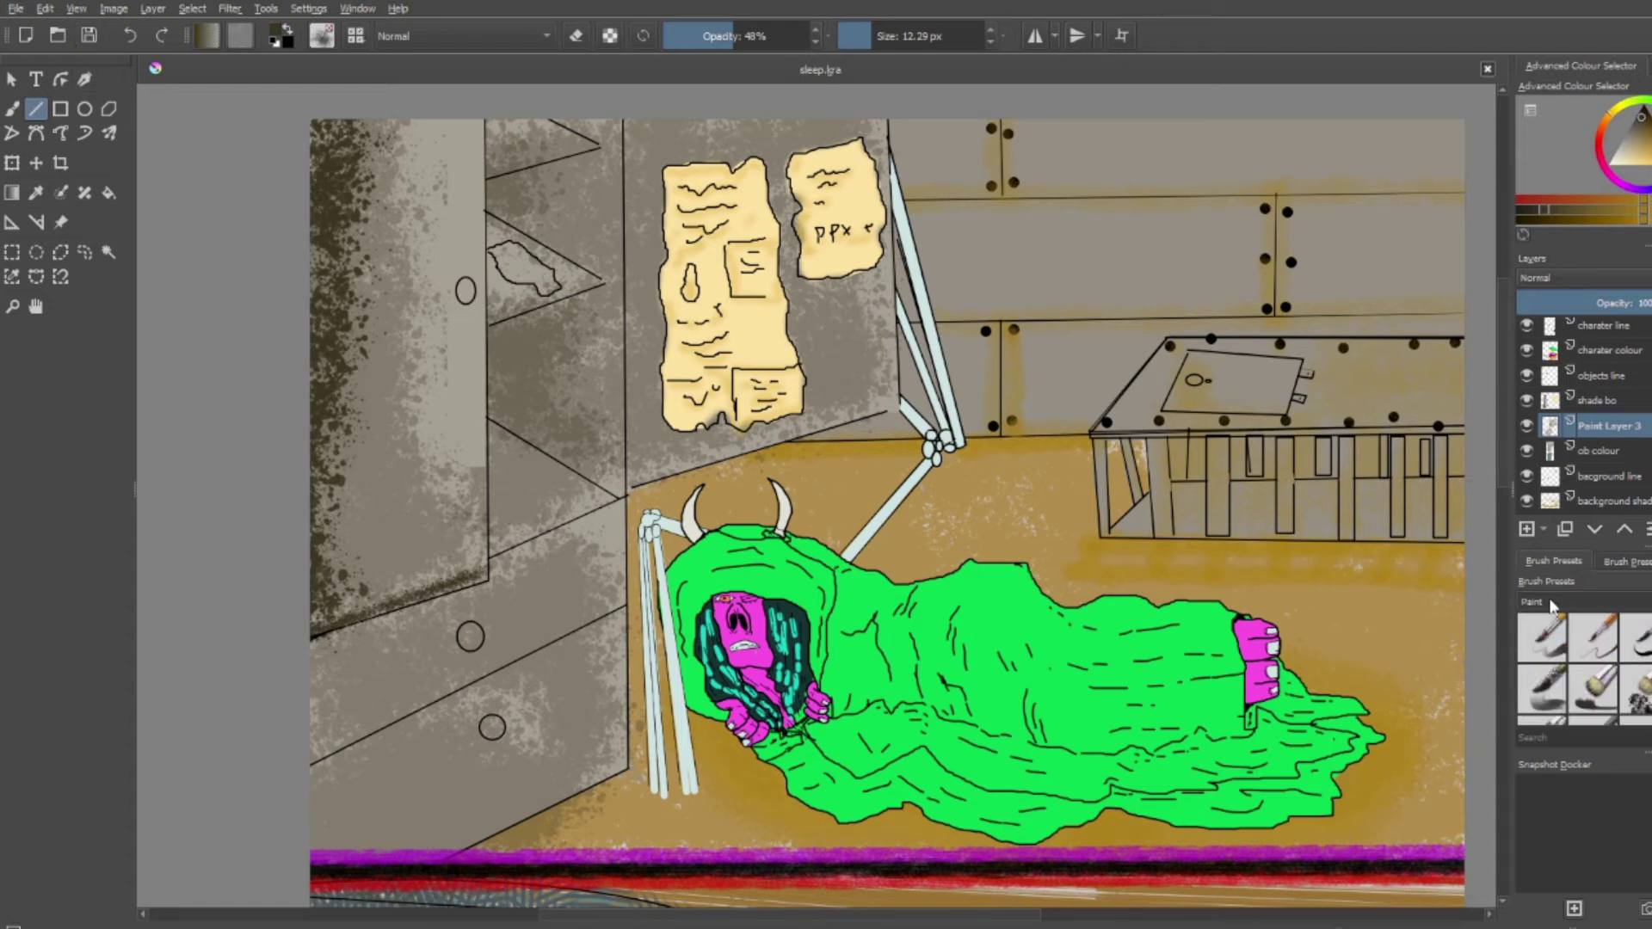
Darken the drawer and lower cabinet edges with Line tool spatter strokes at 34.95 px and 100% opacity
key("e")
scroll(571, 817, "up", 4)
key("space")
mouse_move(837, 203)
left_mouse_down()
mouse_move(204, 574)
mouse_move(174, 831)
mouse_move(598, 361)
left_mouse_up()
scroll(595, 372, "down", 1)
key("e")
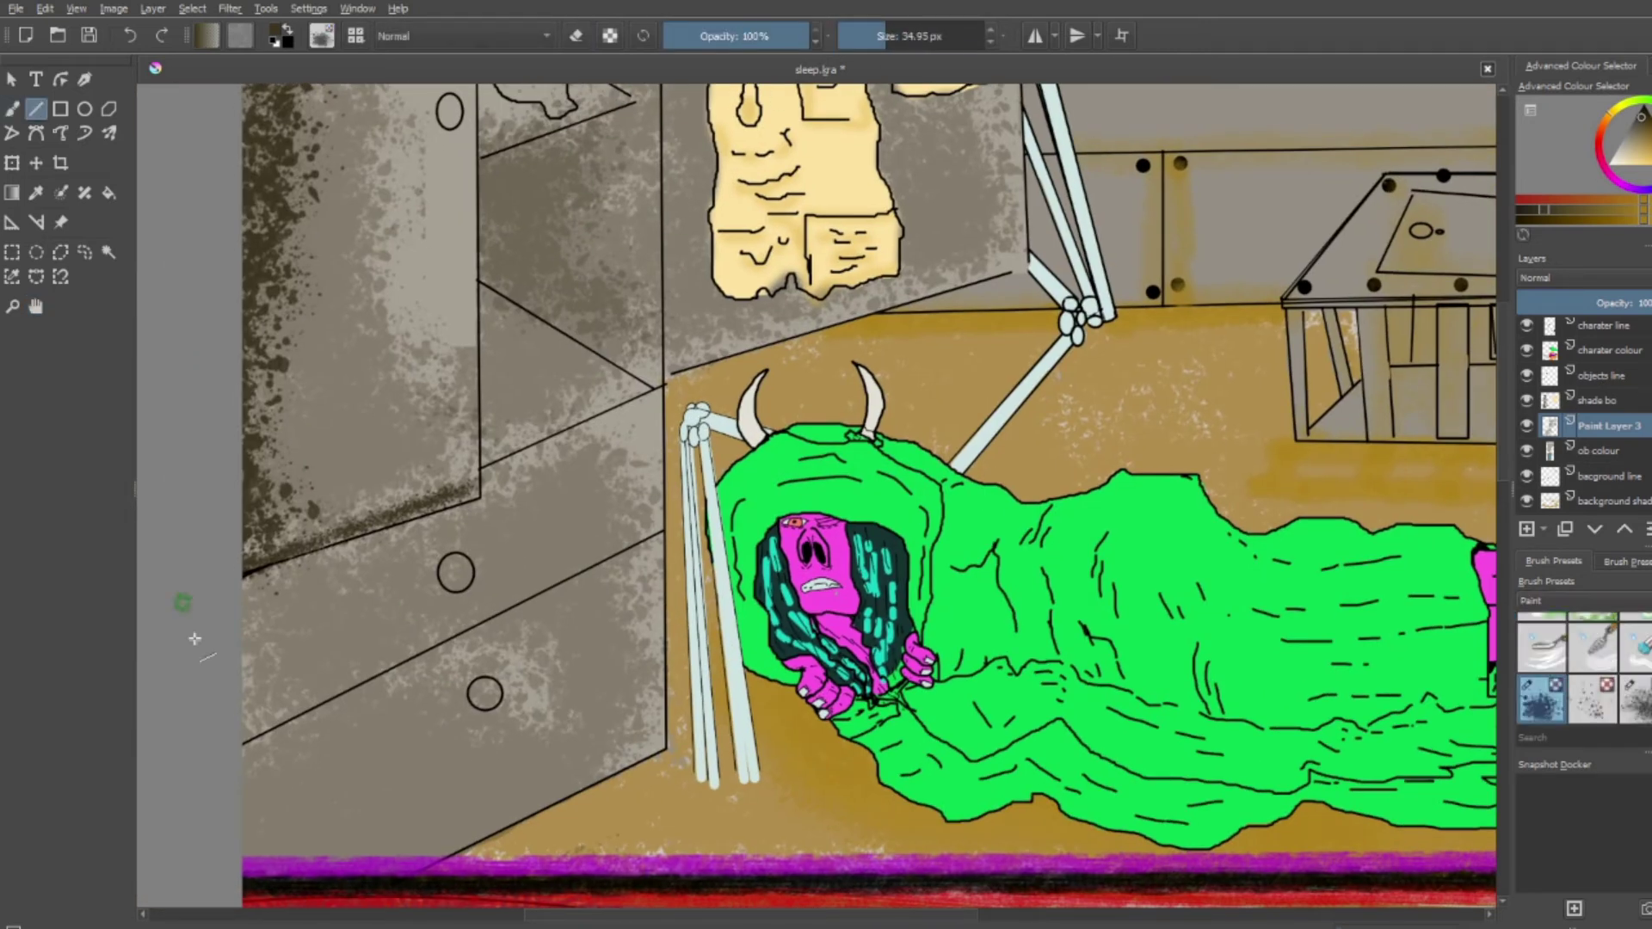
left_click_drag(657, 368, 657, 332)
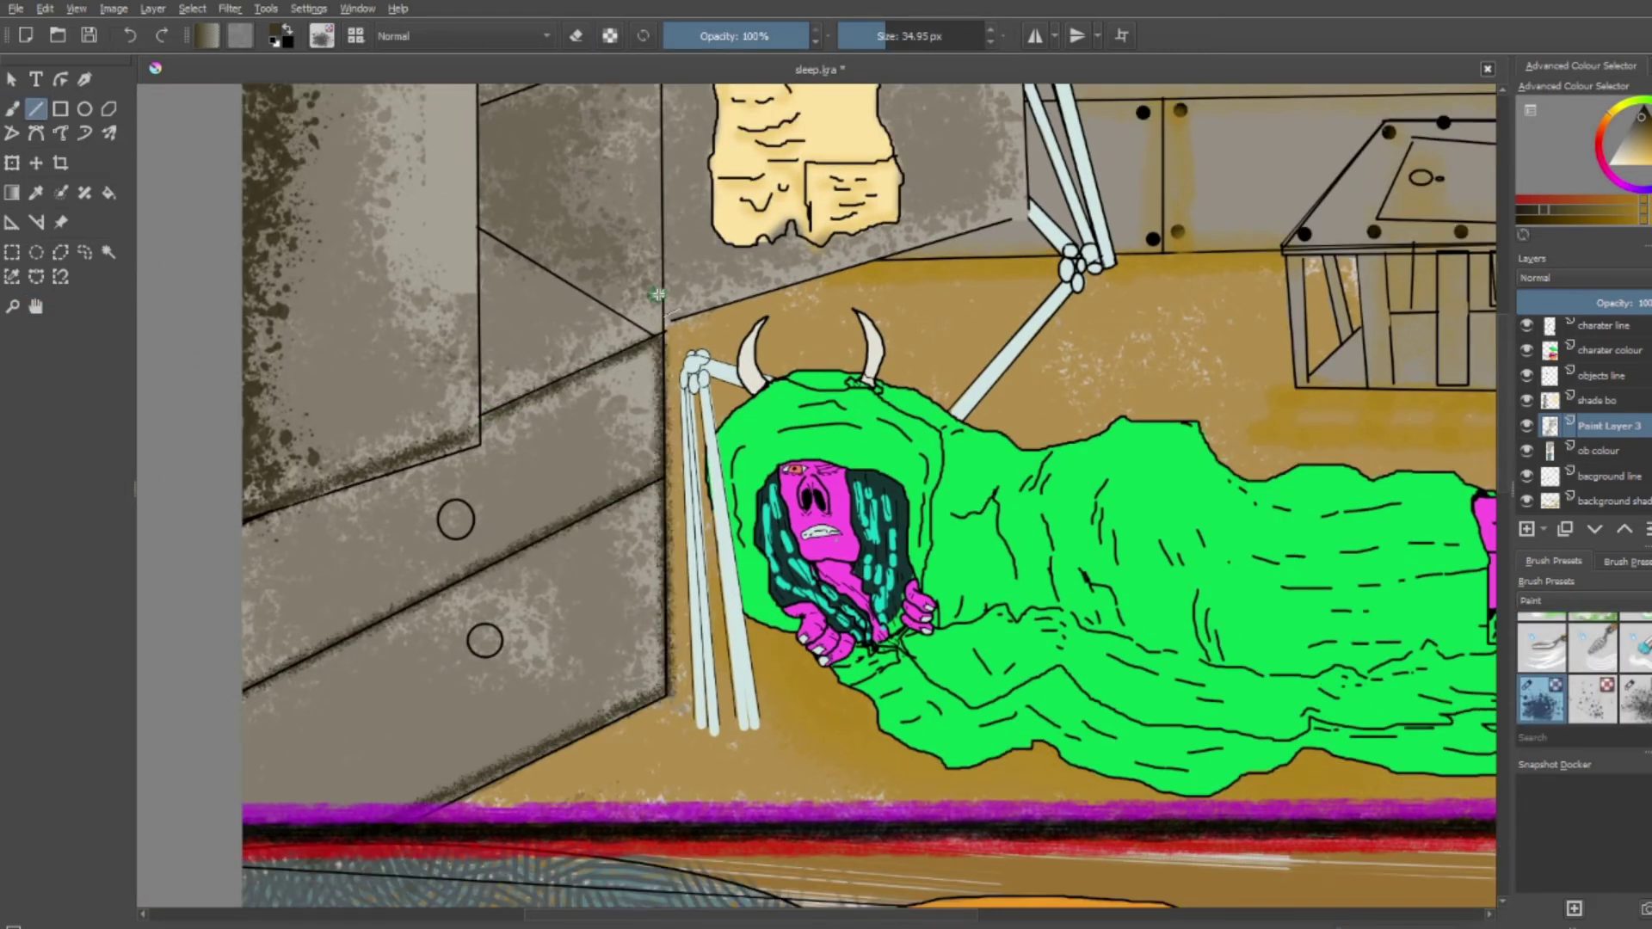
scroll(657, 332, "up", 5)
Darken the slanted shelf edges inside the cabinet with spatter line strokes at 34.95 px
left_click_drag(486, 357, 558, 383)
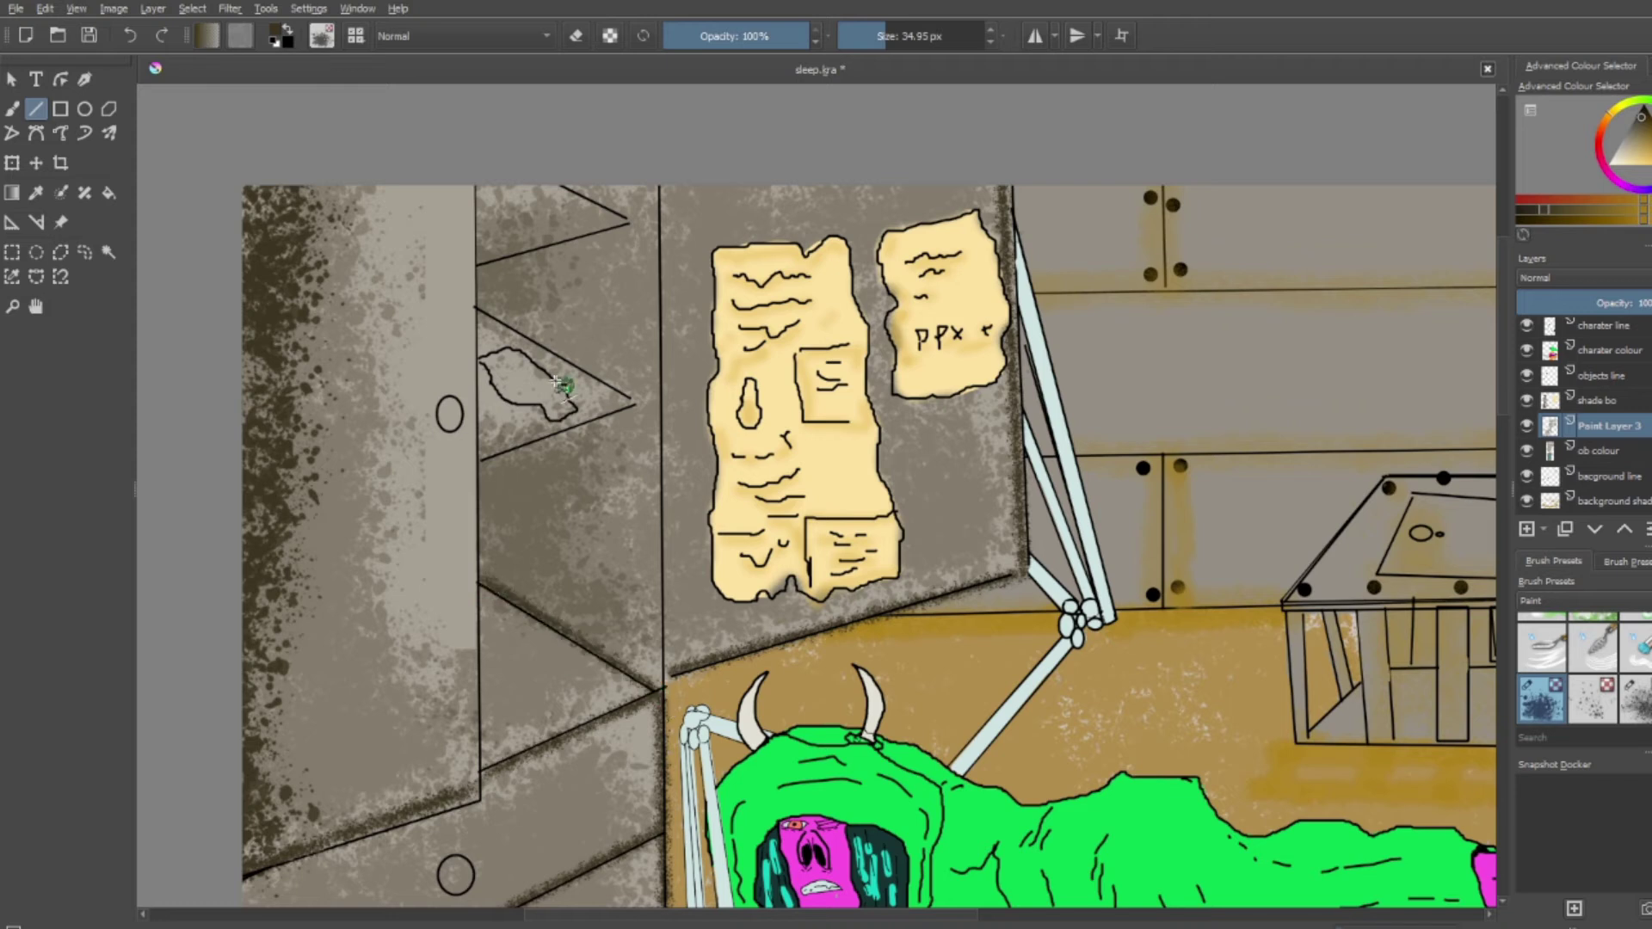
left_click_drag(486, 311, 633, 397)
left_click_drag(482, 273, 628, 225)
left_click_drag(559, 187, 629, 224)
scroll(469, 183, "down", 5)
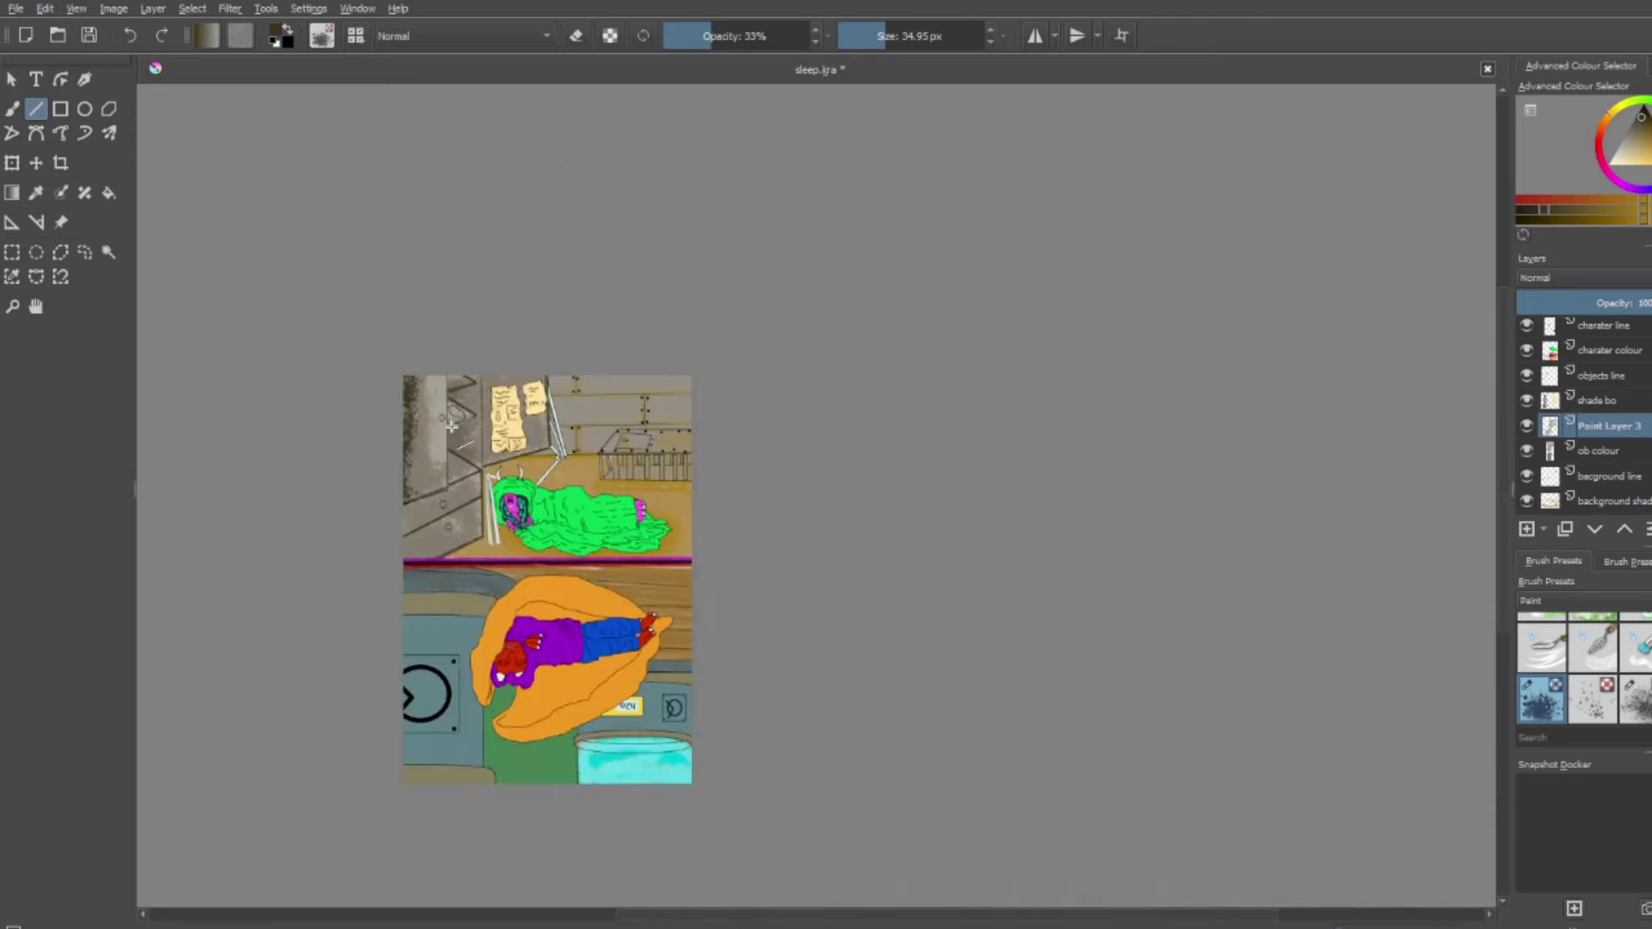
Shade the round knob on the cabinet door with the freehand brush at 33% opacity
scroll(535, 431, "up", 8)
key("b")
left_click_drag(585, 396, 679, 525)
Add golden-brown rust marks to the shelf item's outline and around the door and drawer knobs with the 34.95 px brush
left_click(1594, 215)
mouse_move(826, 129)
left_mouse_down()
mouse_move(886, 276)
mouse_move(1394, 461)
mouse_move(1110, 111)
mouse_move(817, 129)
left_mouse_up()
key("plus")
key("plus")
key("plus")
key("plus")
key("minus")
key("minus")
key("minus")
key("minus")
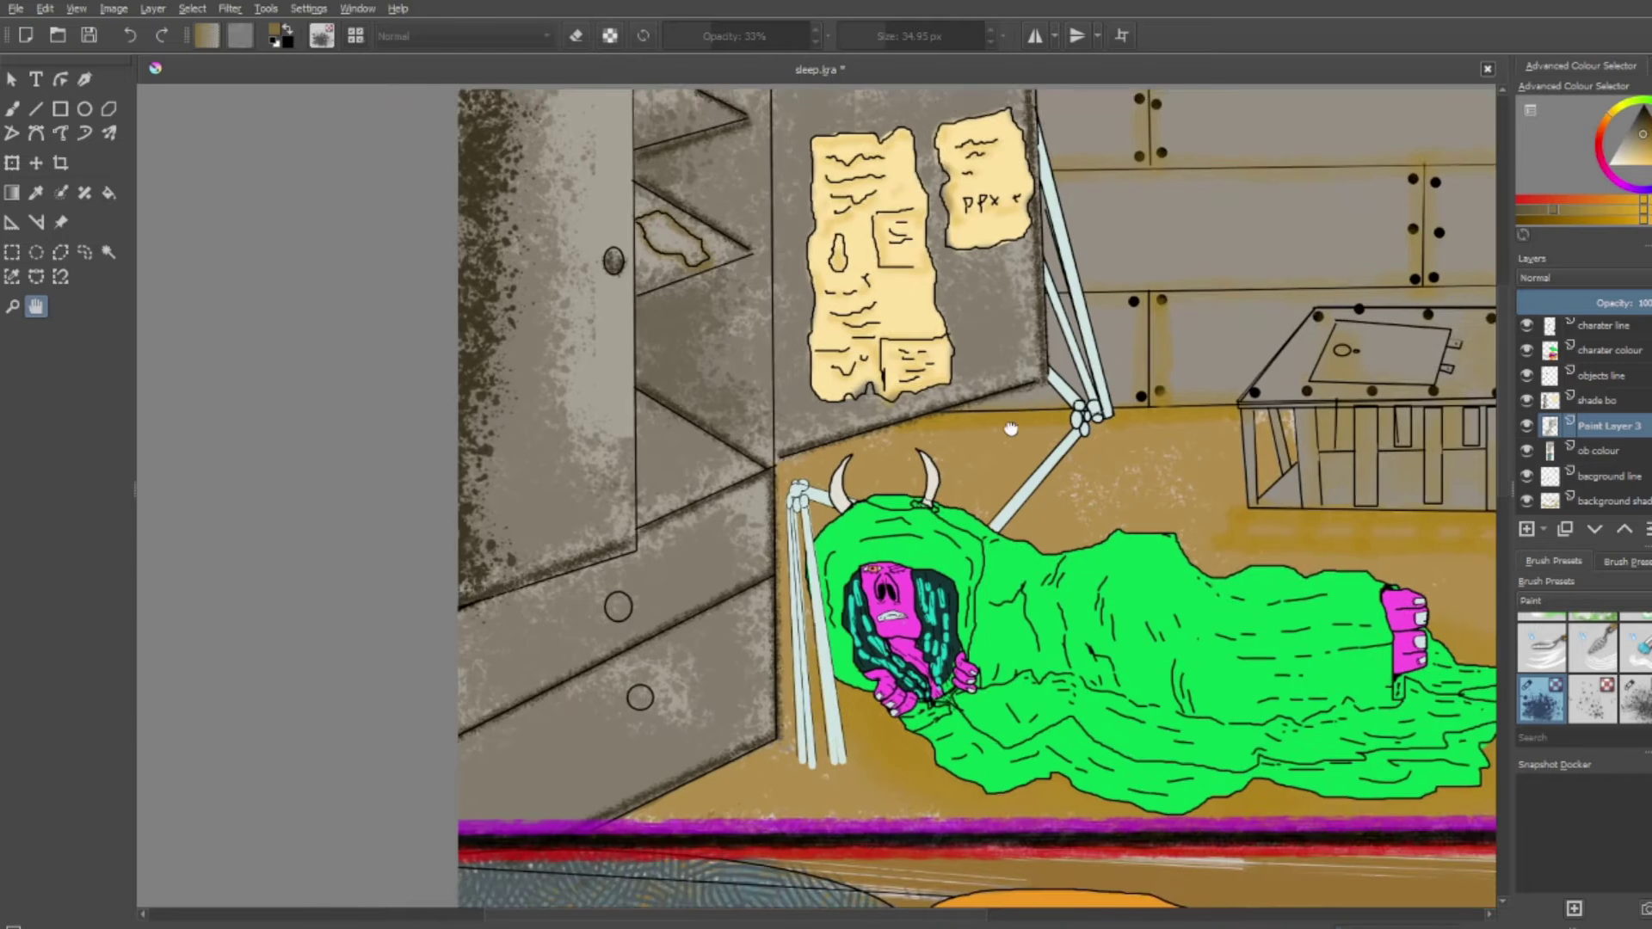
scroll(466, 554, "up", 1)
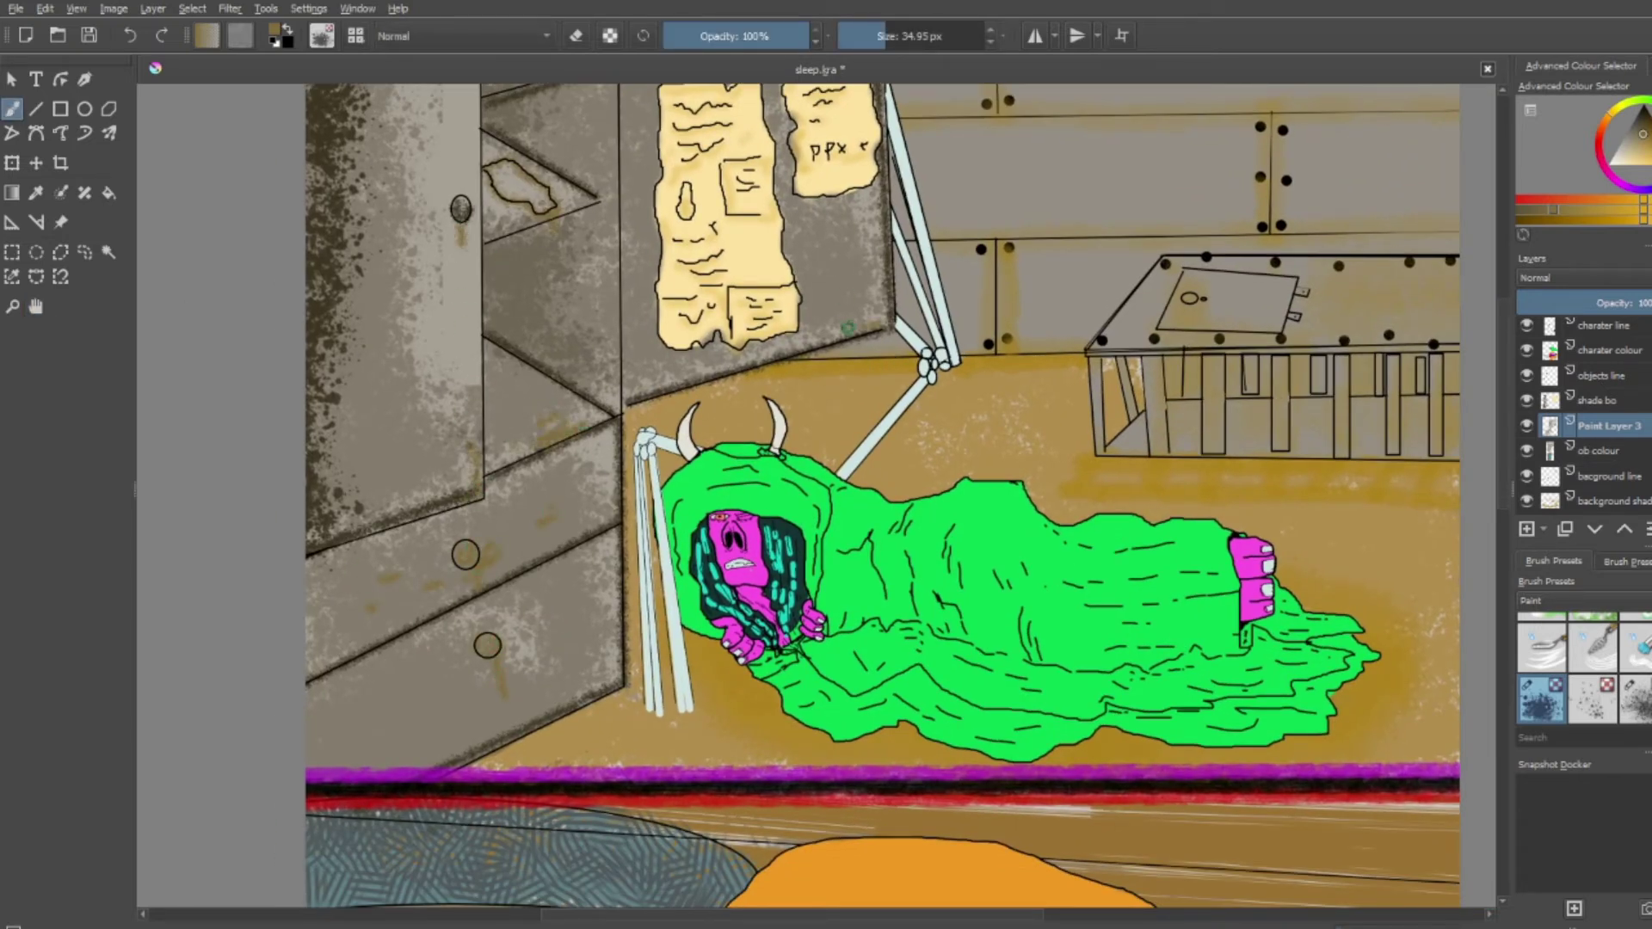
Choose a 25 px ink brush in dark green and add a layer above "charater colour", also naming it "charater colour"
left_click(1579, 601)
left_click(1540, 637)
left_click(1593, 645)
scroll(947, 671, "up", 1)
key("Insert")
type("charater colour")
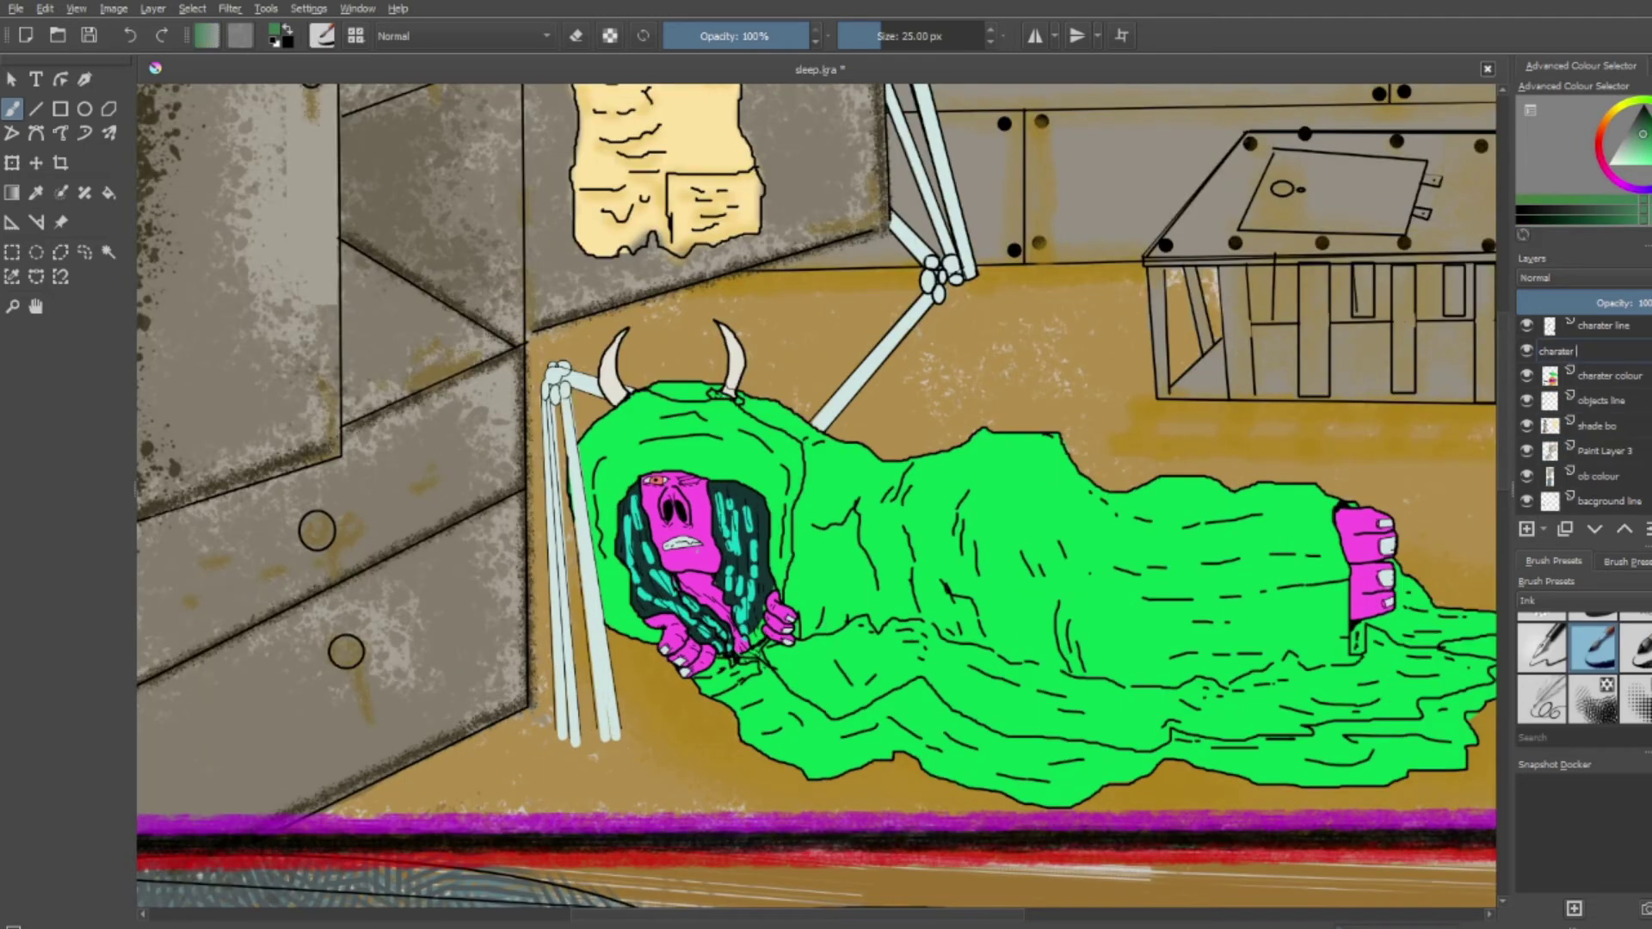
Shade the green cloak's hood and the folds over the upper body with dark green strokes from the 25 px ink brush
left_click_drag(636, 435, 728, 420)
left_click_drag(654, 387, 702, 392)
left_click_drag(741, 425, 764, 452)
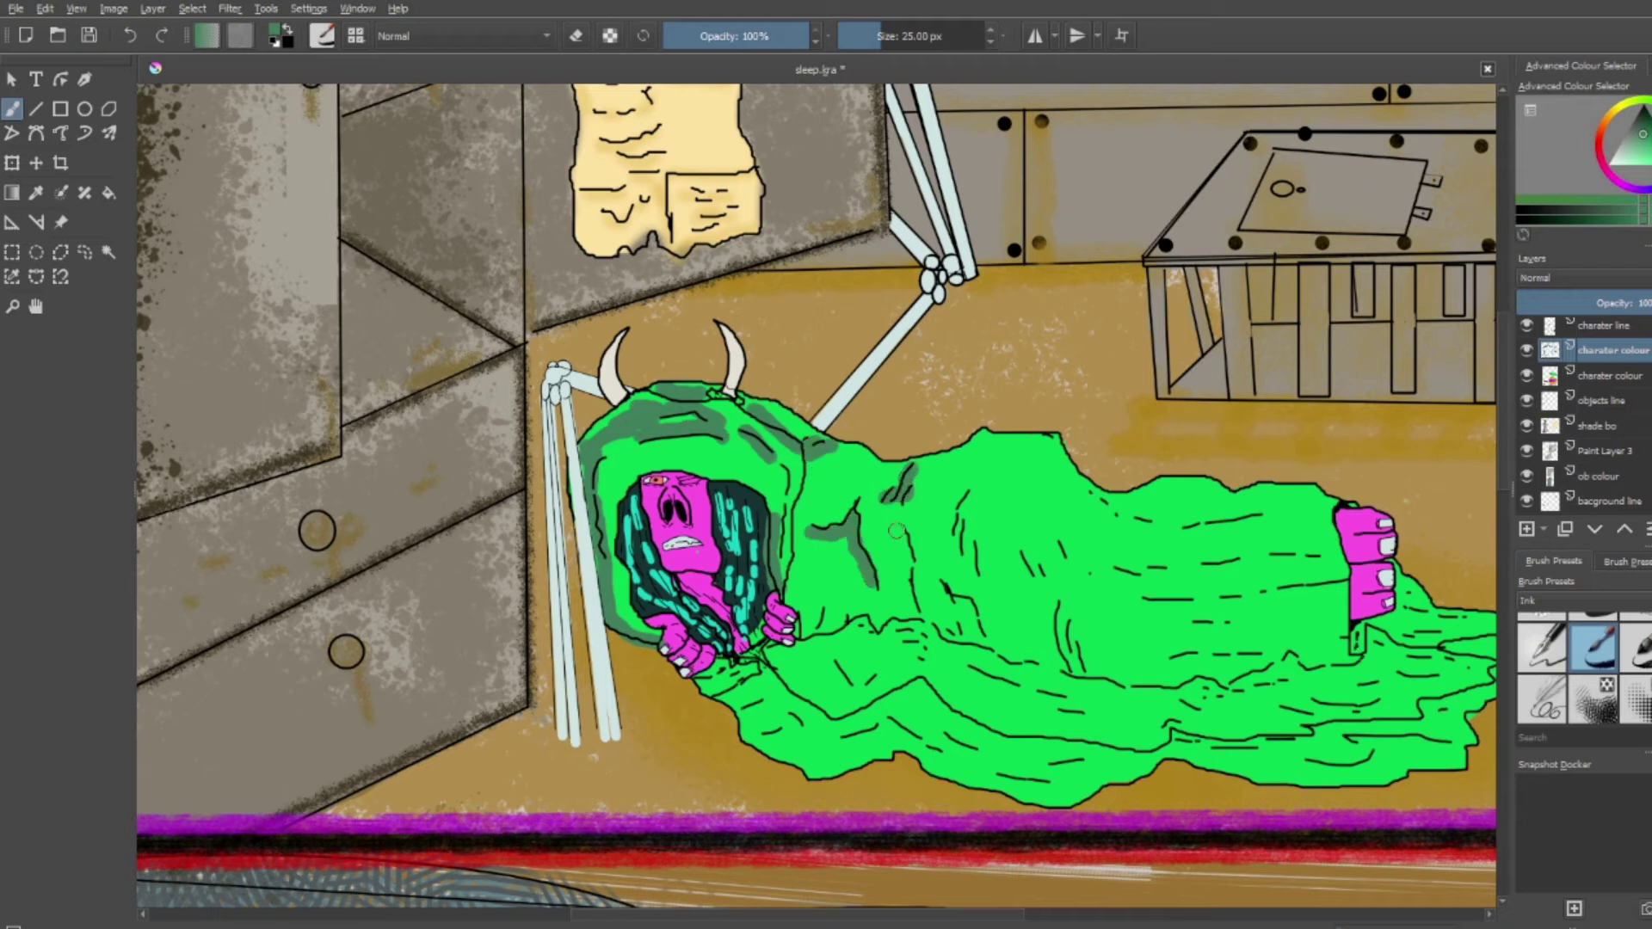
left_click_drag(978, 492, 981, 578)
left_click_drag(964, 497, 971, 564)
left_click_drag(1019, 466, 1036, 570)
left_click_drag(1046, 475, 1057, 581)
left_click_drag(1071, 479, 1068, 513)
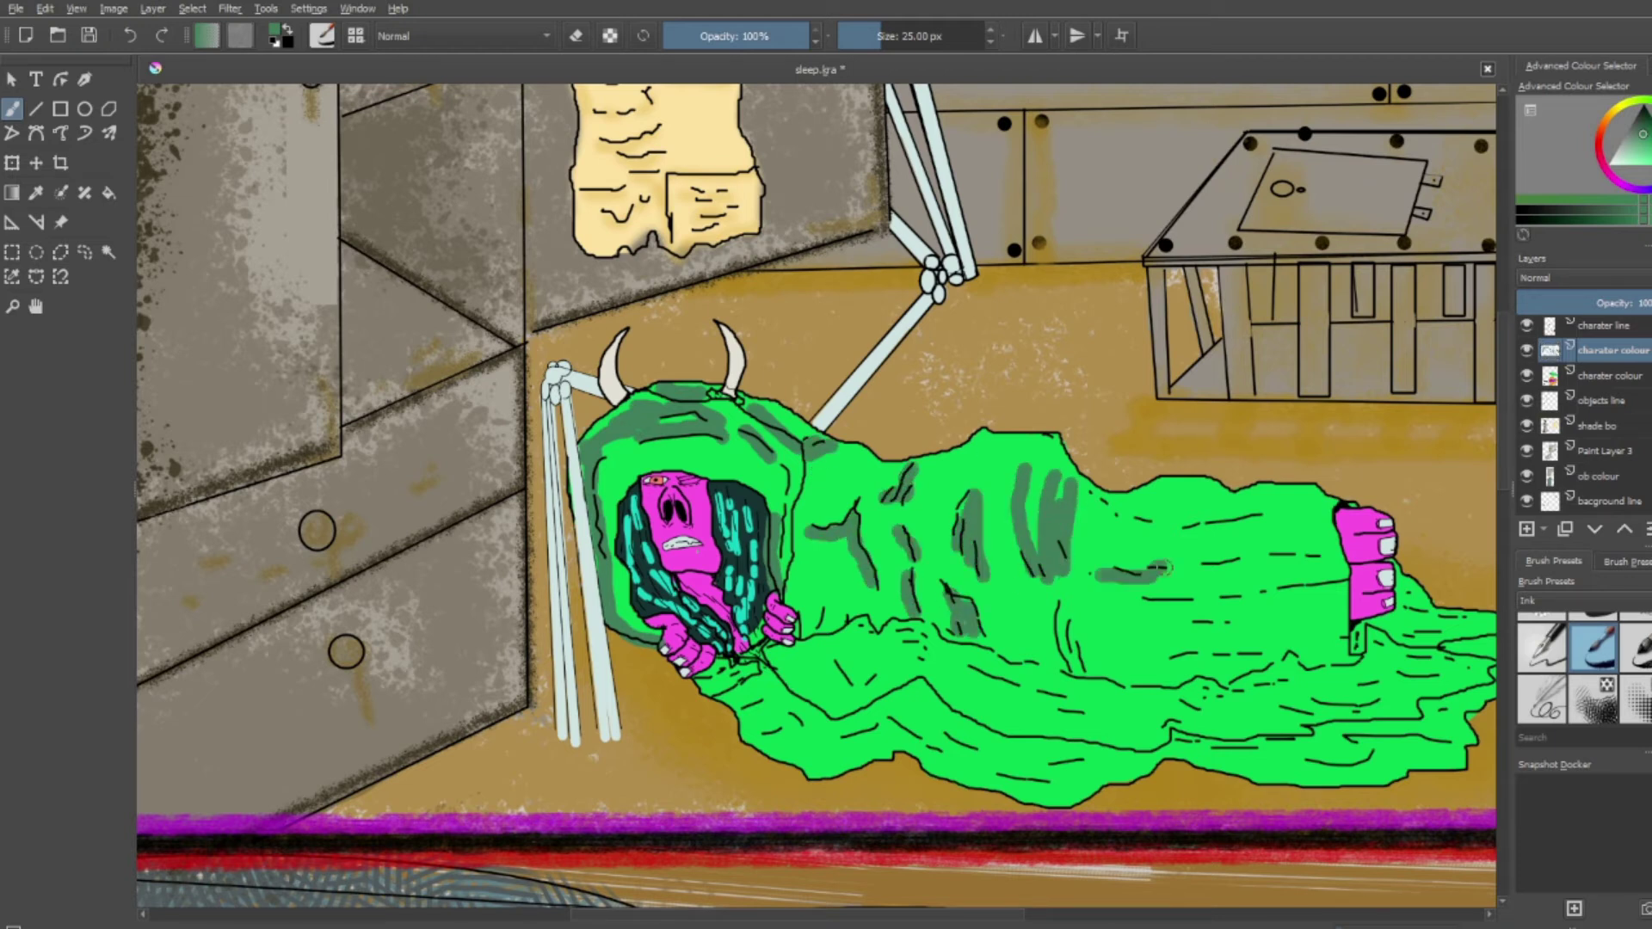
Shade the cloak's folds along the legs and across its trailing lower edge in dark green
left_click_drag(1165, 569, 1332, 559)
left_click_drag(1081, 497, 1316, 523)
left_click_drag(1150, 604, 1265, 599)
left_click_drag(1187, 628, 1352, 585)
left_click_drag(1060, 597, 1076, 680)
left_click_drag(1213, 664, 1265, 660)
left_click_drag(1084, 667, 1207, 688)
mouse_move(869, 602)
left_mouse_down()
mouse_move(833, 616)
mouse_move(1221, 684)
mouse_move(1387, 611)
left_mouse_up()
mouse_move(768, 667)
left_mouse_down()
mouse_move(1265, 744)
mouse_move(1471, 723)
left_mouse_up()
left_click_drag(621, 566, 463, 570)
key("b")
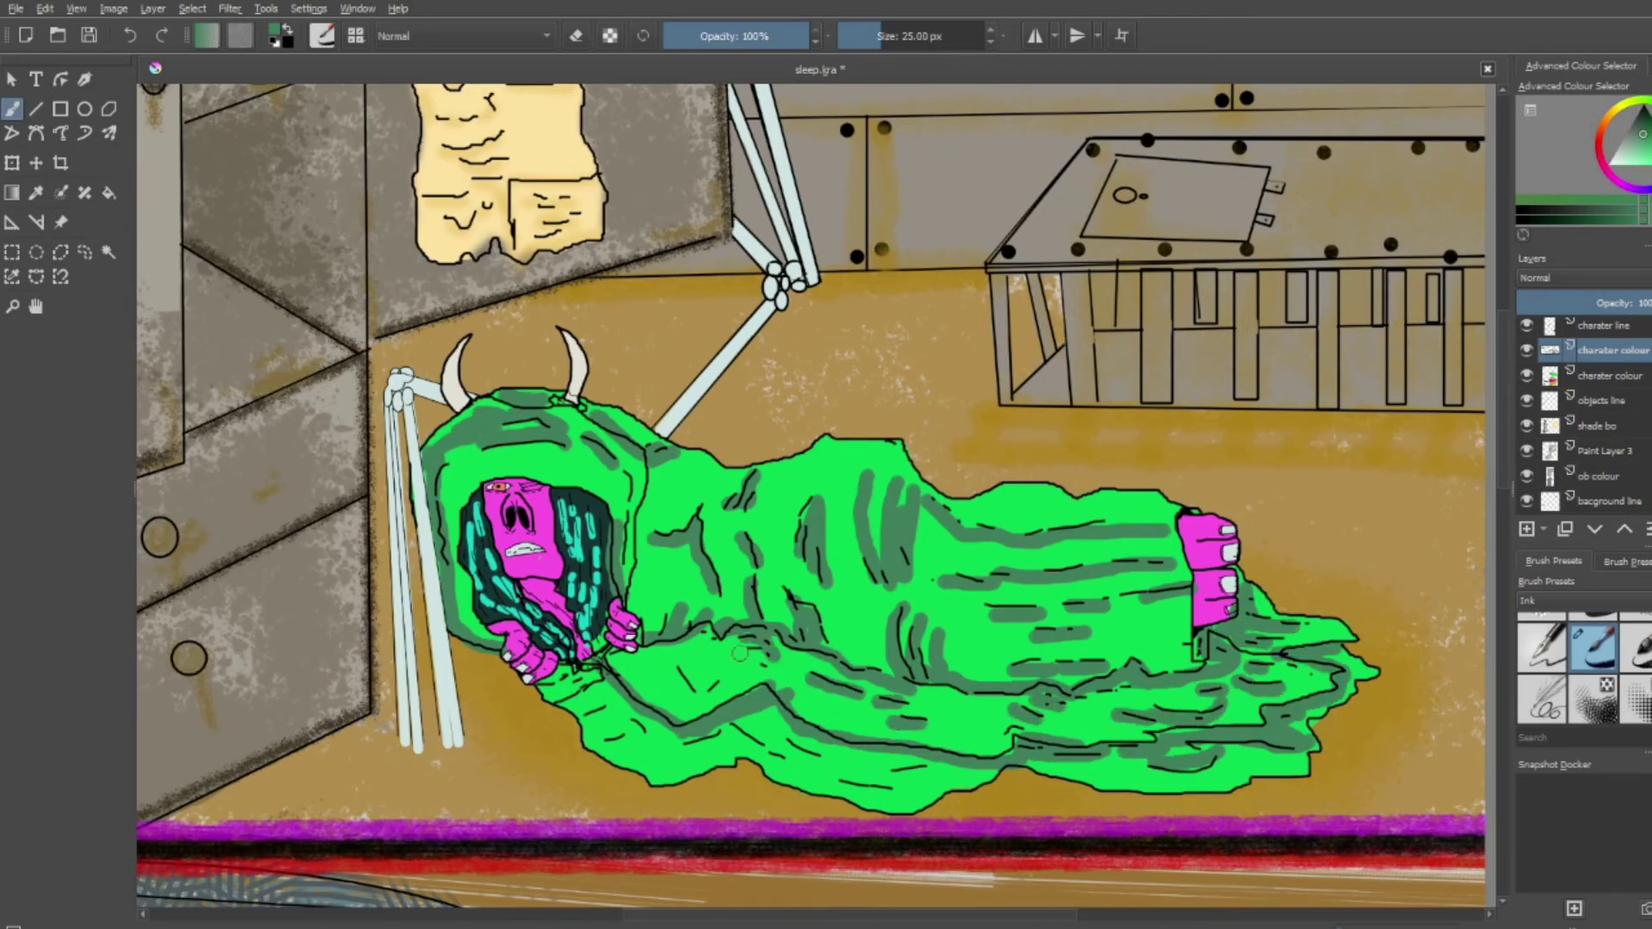
mouse_move(570, 678)
left_mouse_down()
mouse_move(596, 710)
mouse_move(693, 745)
left_mouse_up()
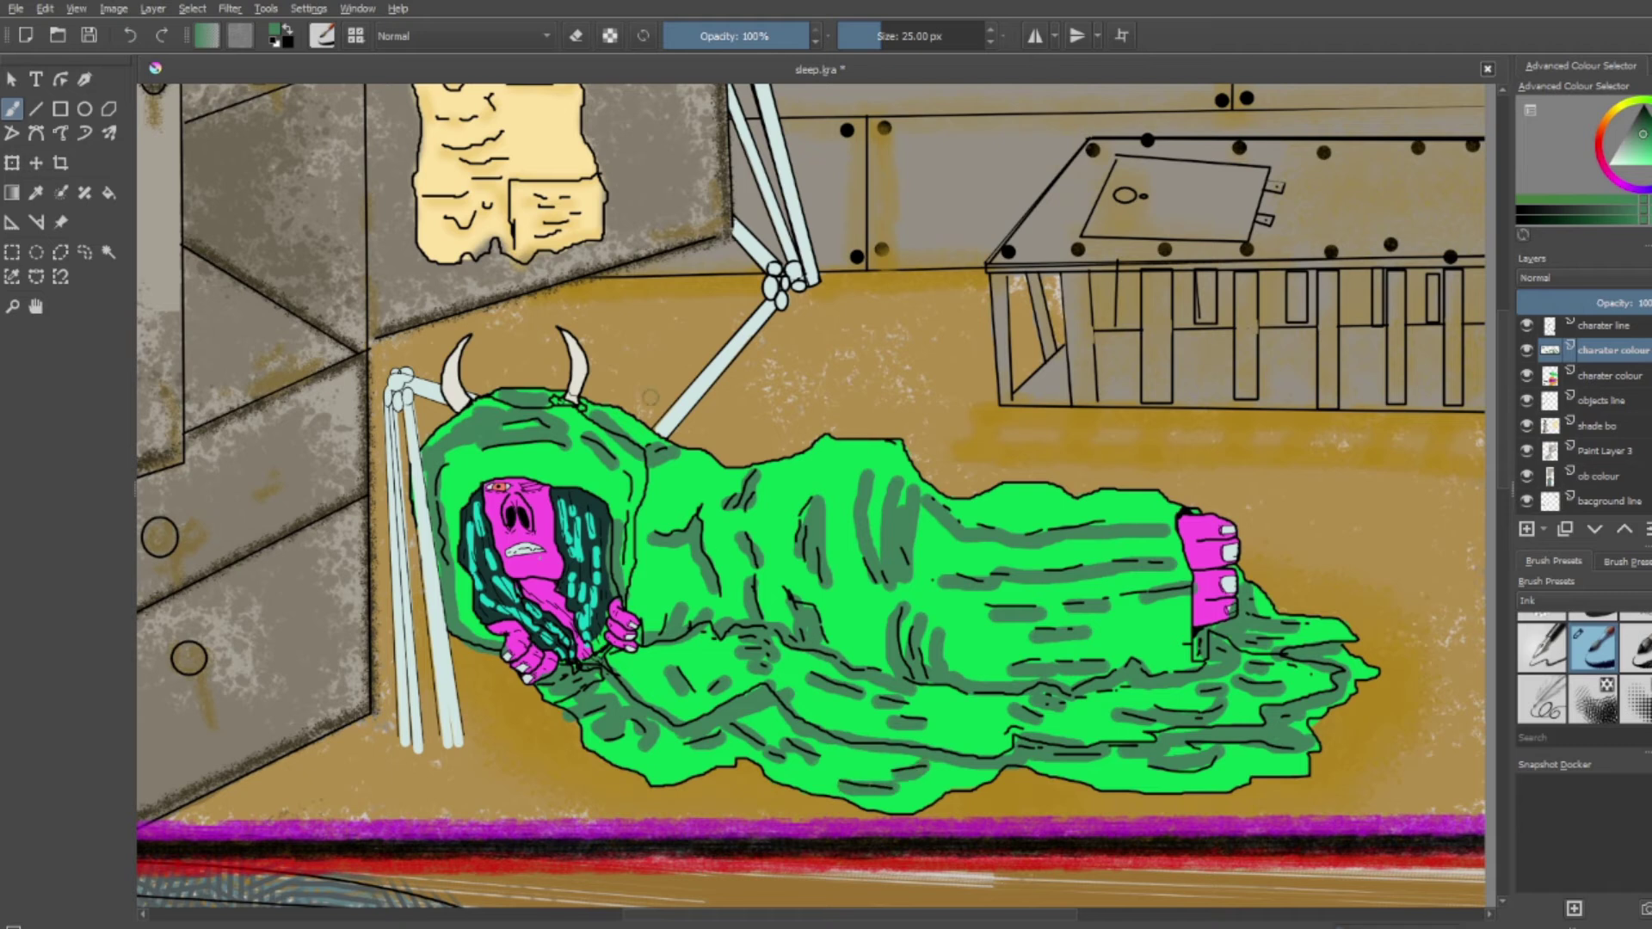
Shade the hooded character's pink feet in dark magenta
scroll(1198, 539, "up", 5)
mouse_move(1136, 443)
left_mouse_down()
mouse_move(1180, 654)
mouse_move(1317, 650)
left_mouse_up()
left_click_drag(1214, 563, 1364, 547)
left_click_drag(1191, 675, 1205, 895)
left_click_drag(1243, 796, 1359, 787)
Shade the hooded character's face, neck and hands in dark magenta with the 13.35 px brush
scroll(545, 591, "up", 5)
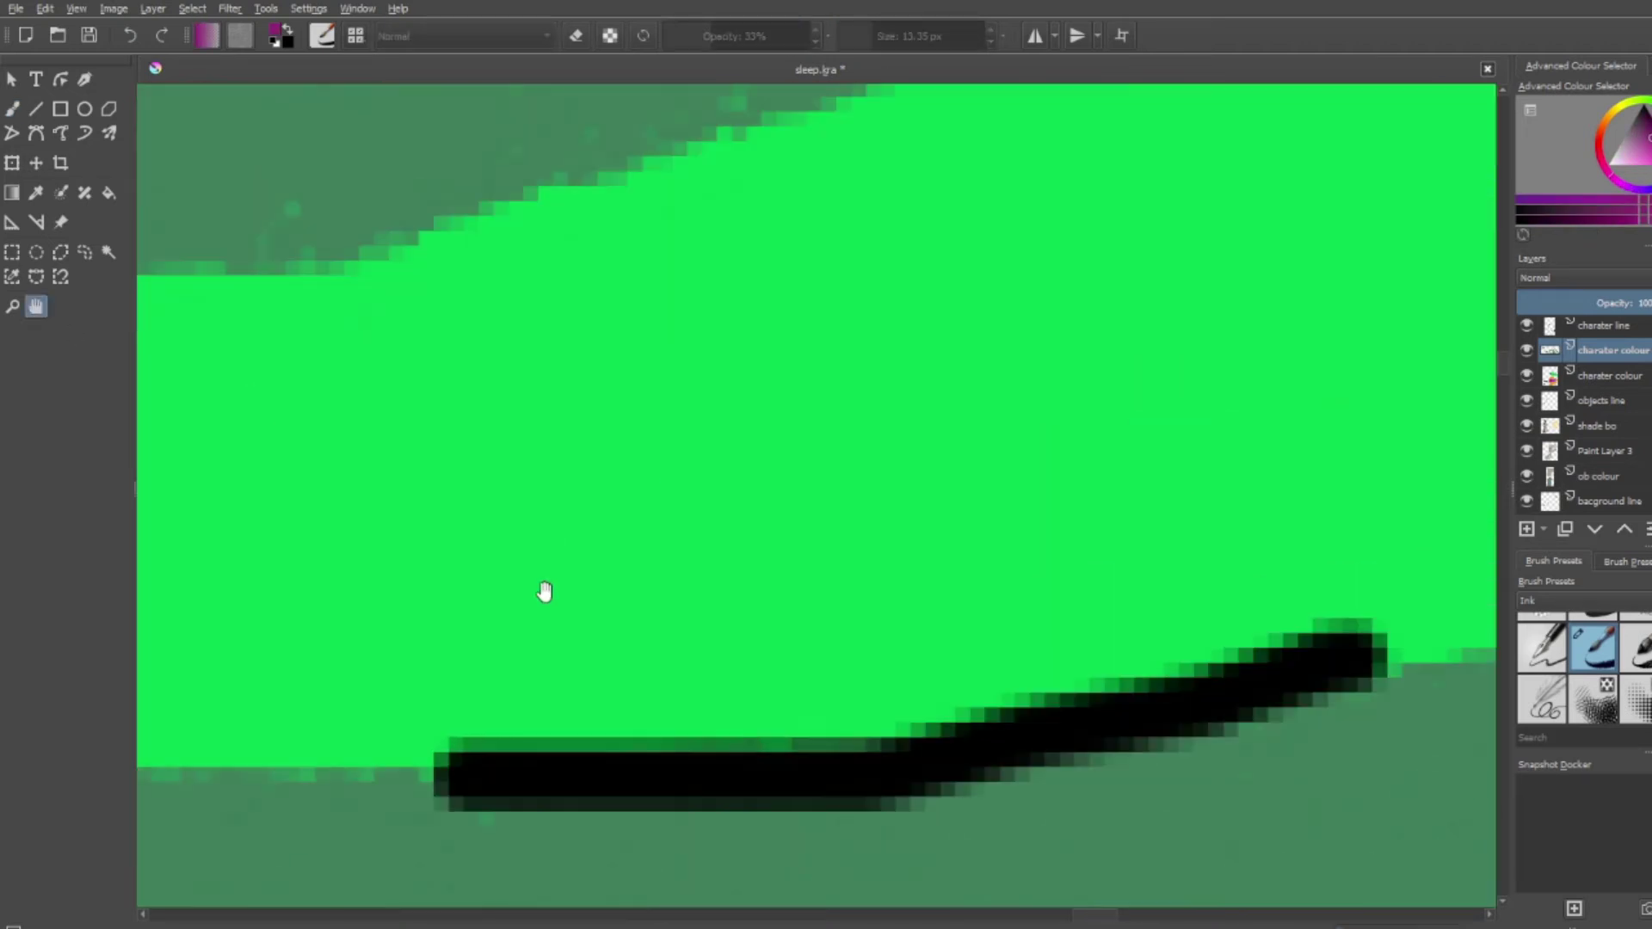
scroll(545, 591, "down", 10)
scroll(602, 516, "up", 4)
key("b")
left_click_drag(529, 457, 628, 481)
mouse_move(628, 405)
left_mouse_down()
mouse_move(684, 447)
mouse_move(801, 443)
left_mouse_up()
left_click_drag(529, 477, 689, 826)
mouse_move(641, 477)
left_mouse_down()
mouse_move(612, 686)
mouse_move(770, 736)
left_mouse_up()
scroll(612, 686, "down", 6)
left_click_drag(689, 305, 801, 443)
left_click_drag(778, 418, 964, 653)
left_click_drag(714, 296, 809, 332)
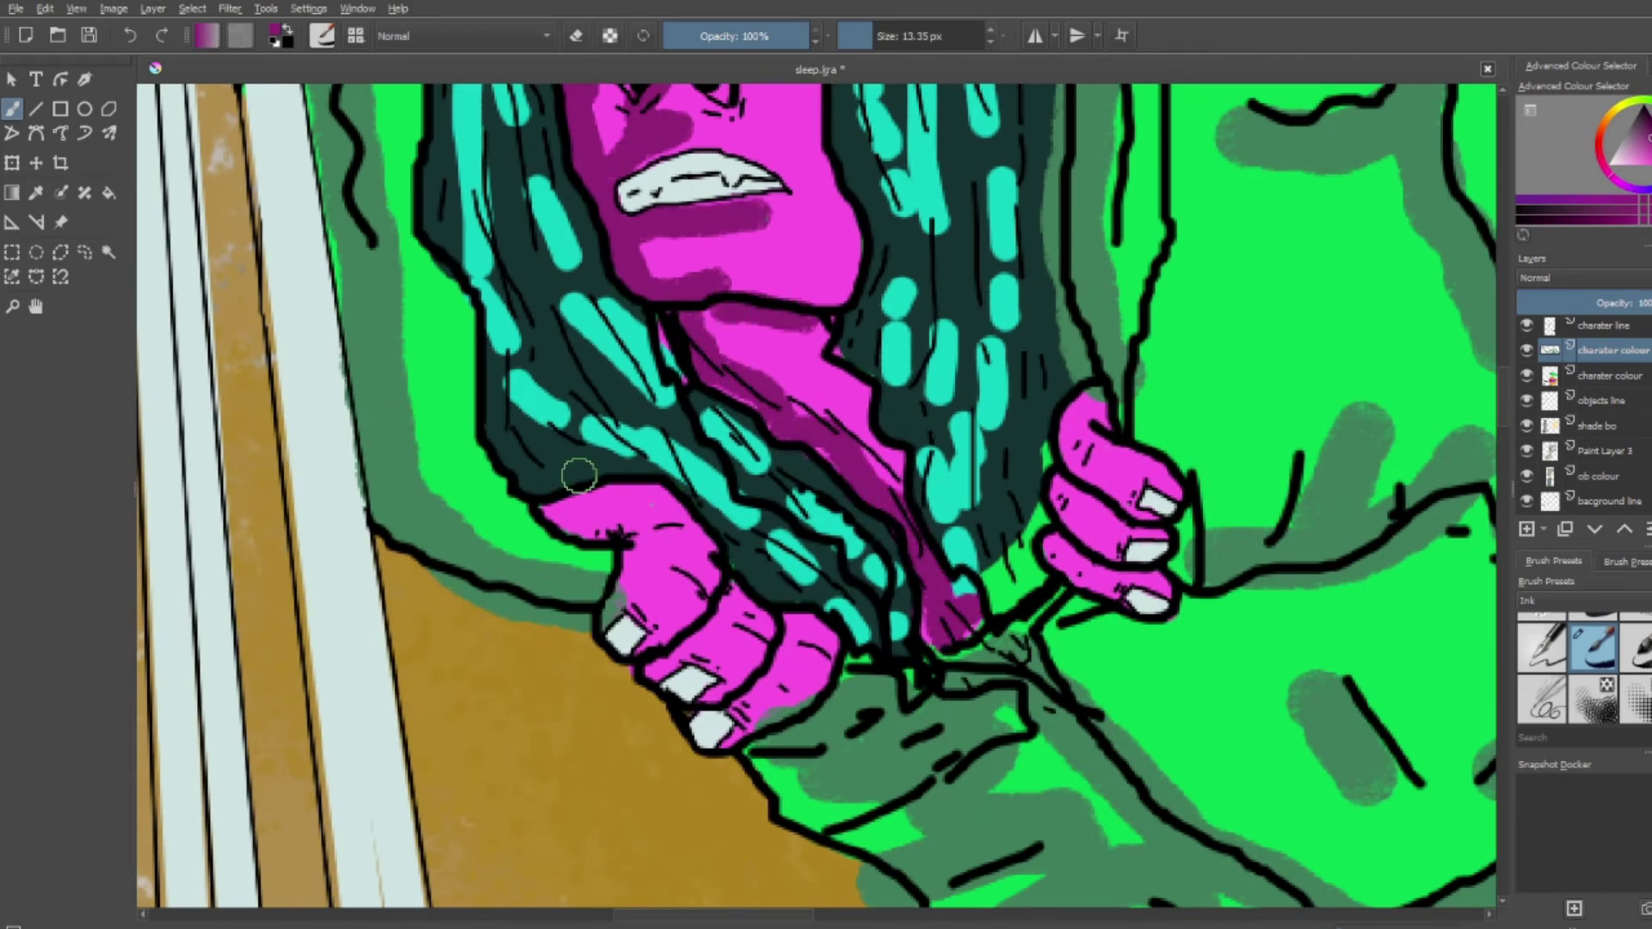
scroll(1067, 542, "down", 5)
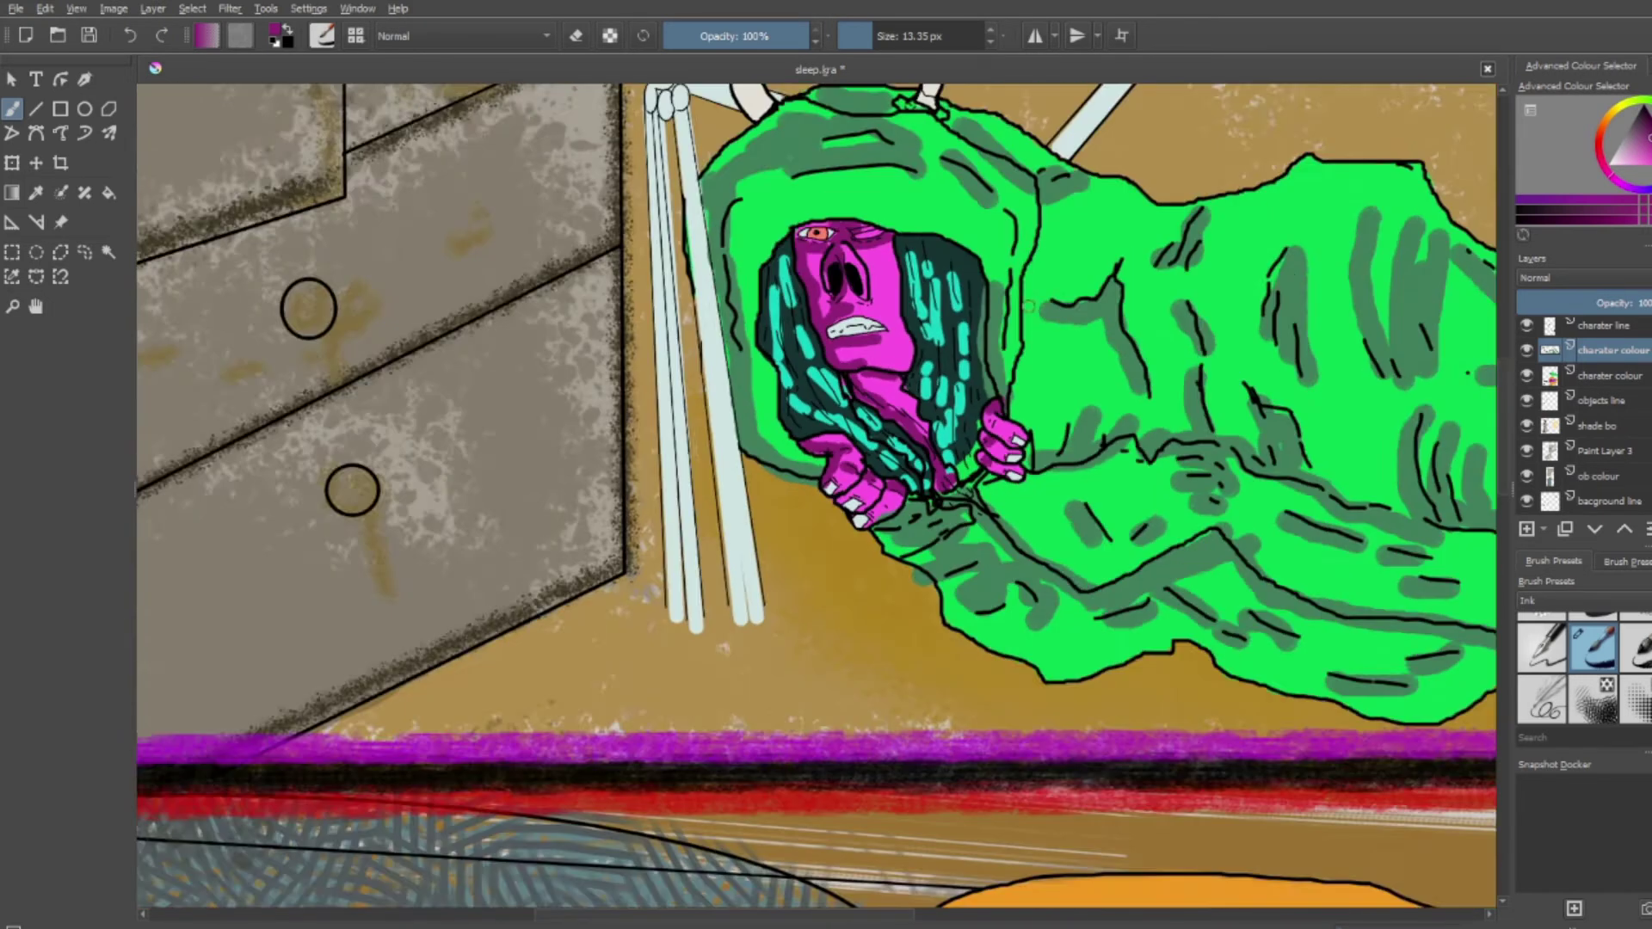
Paint brown floor shadows around the feet of the pale jointed limbs with a 19.52 px ink brush at 46% opacity
scroll(818, 499, "up", 2)
scroll(818, 499, "down", 2)
left_click(1542, 645)
scroll(638, 826, "up", 4)
left_click(594, 550, "ctrl")
mouse_move(585, 538)
left_mouse_down()
mouse_move(688, 593)
mouse_move(723, 551)
left_mouse_up()
mouse_move(538, 577)
left_mouse_down()
mouse_move(516, 615)
mouse_move(409, 533)
left_mouse_up()
left_click(731, 35)
left_click_drag(860, 35, 875, 36)
mouse_move(723, 542)
left_mouse_down()
mouse_move(568, 602)
mouse_move(405, 534)
left_mouse_up()
left_click_drag(525, 517, 568, 576)
scroll(514, 472, "down", 5)
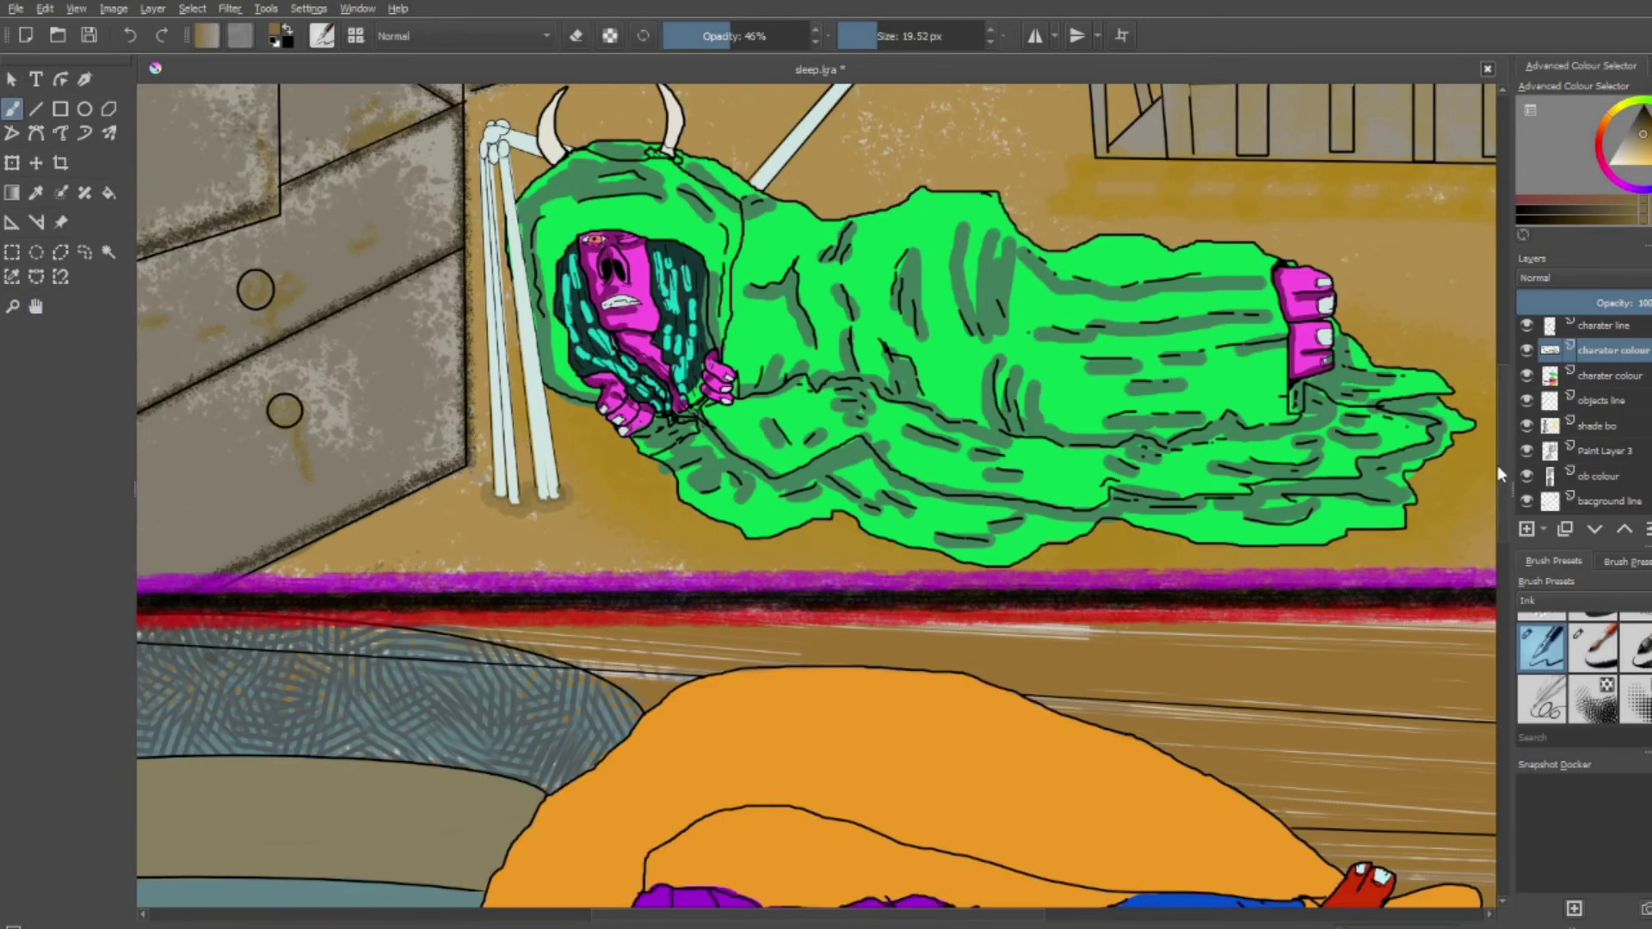
Add soft floor shadows beside the cabinet and under the hooded character on Paint Layer 3, and select the lower "charater colour" layer
scroll(1497, 465, "up", 3)
left_click(1604, 450)
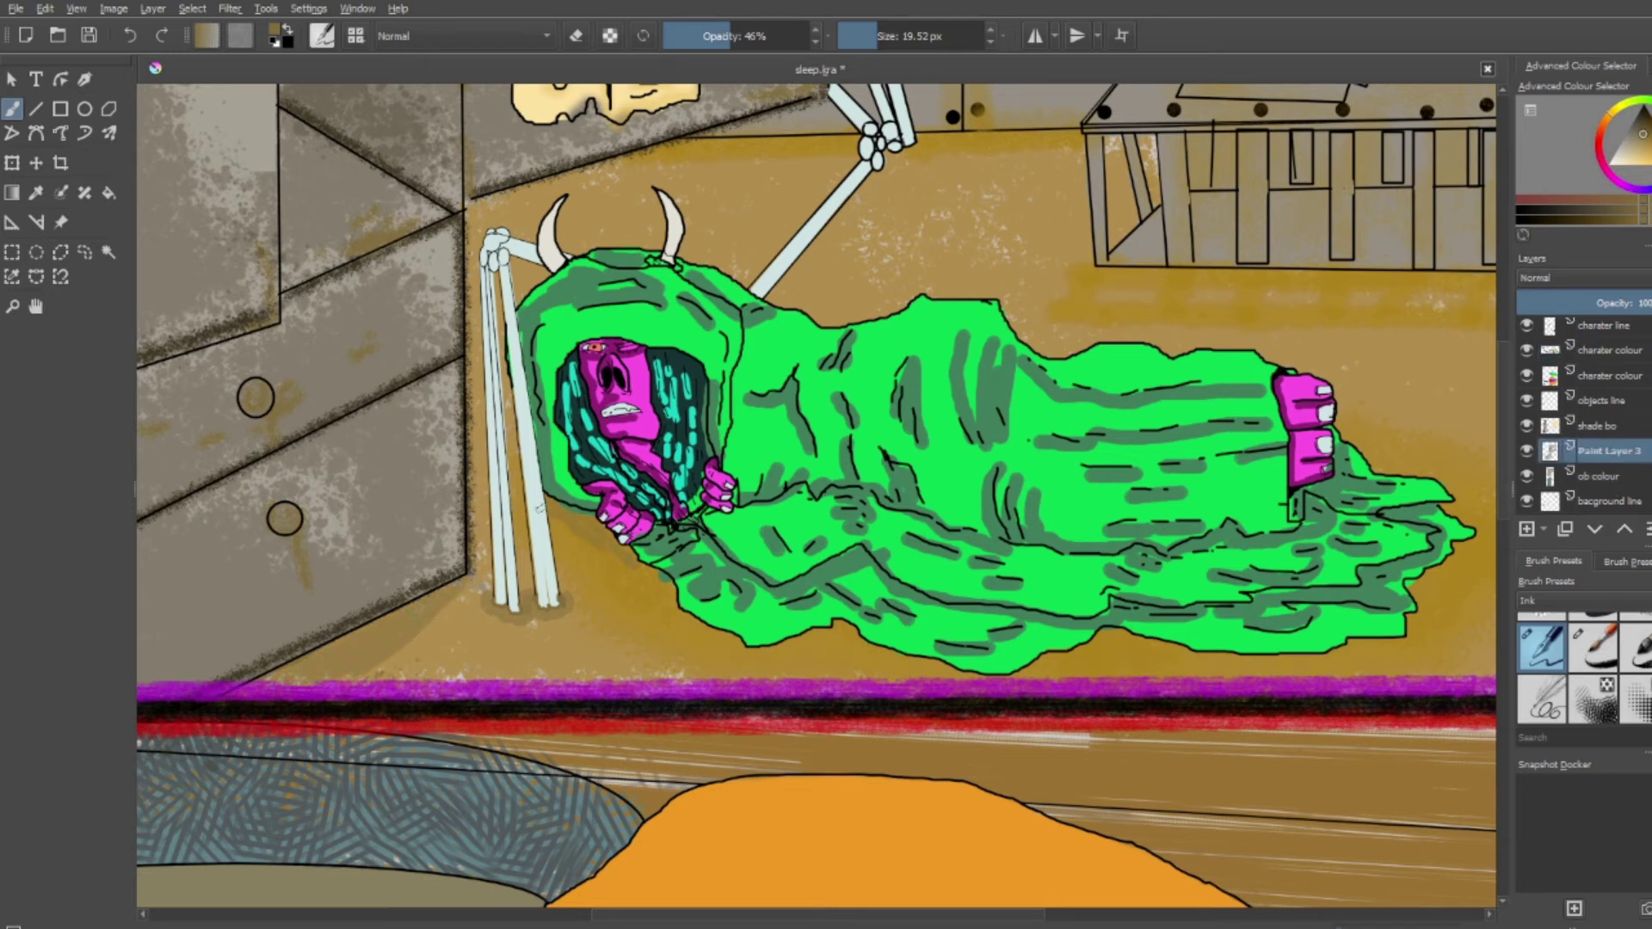
left_click(1609, 375)
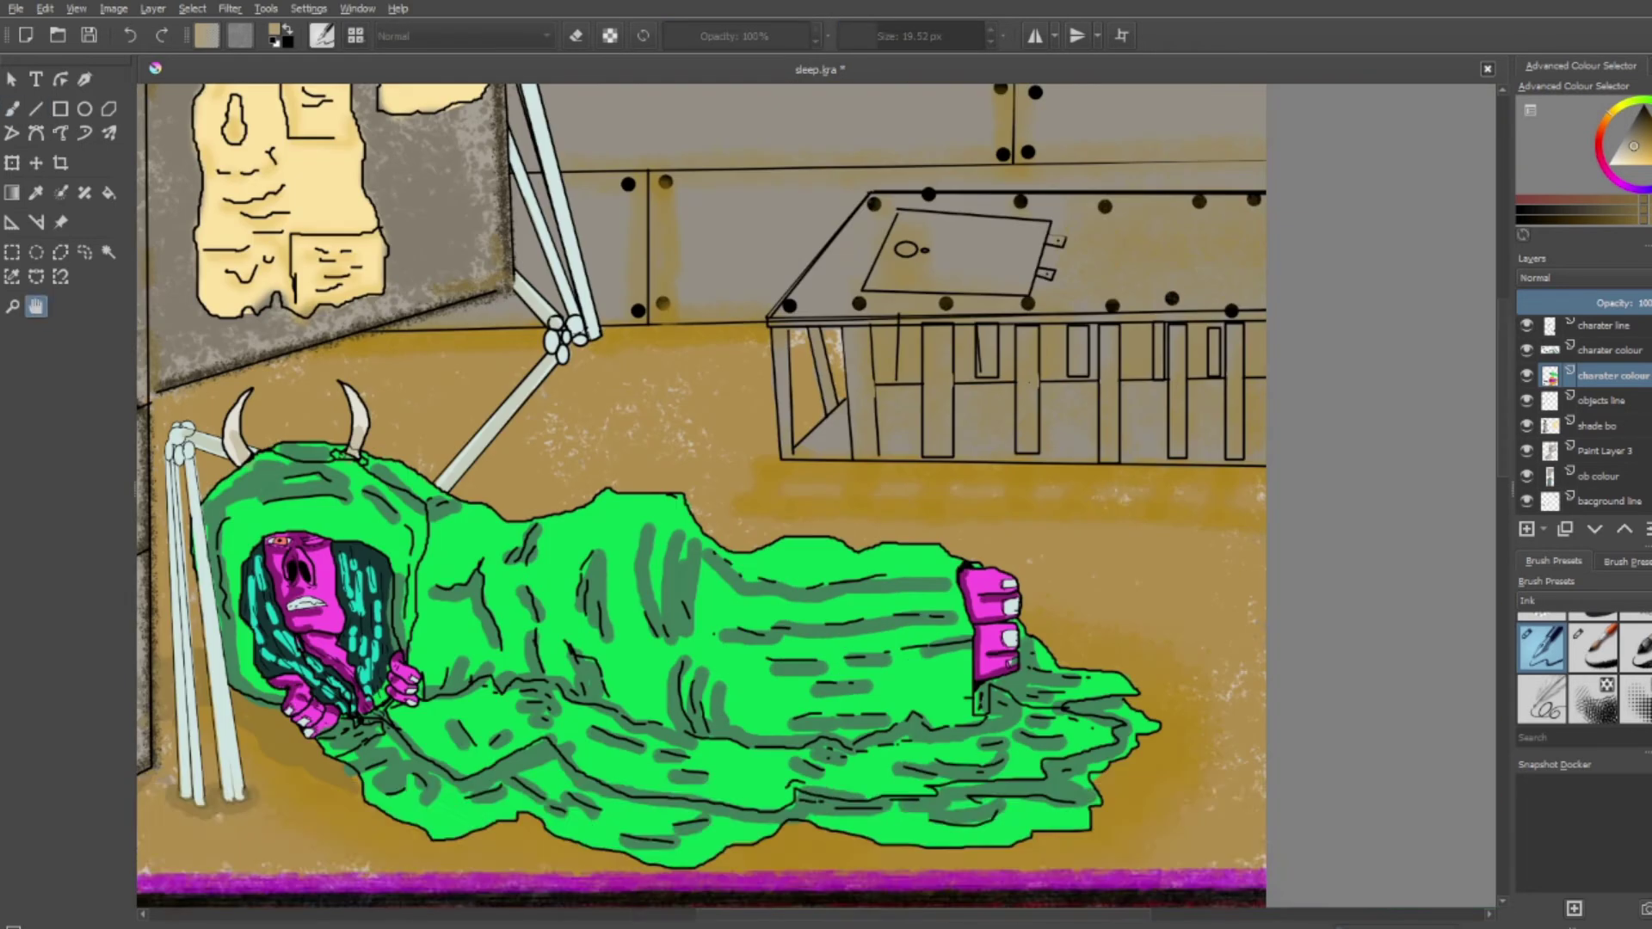
Turn the page 180 degrees and paint pale green highlights on the wall between the tanks on the background shading layer
scroll(618, 419, "down", 3)
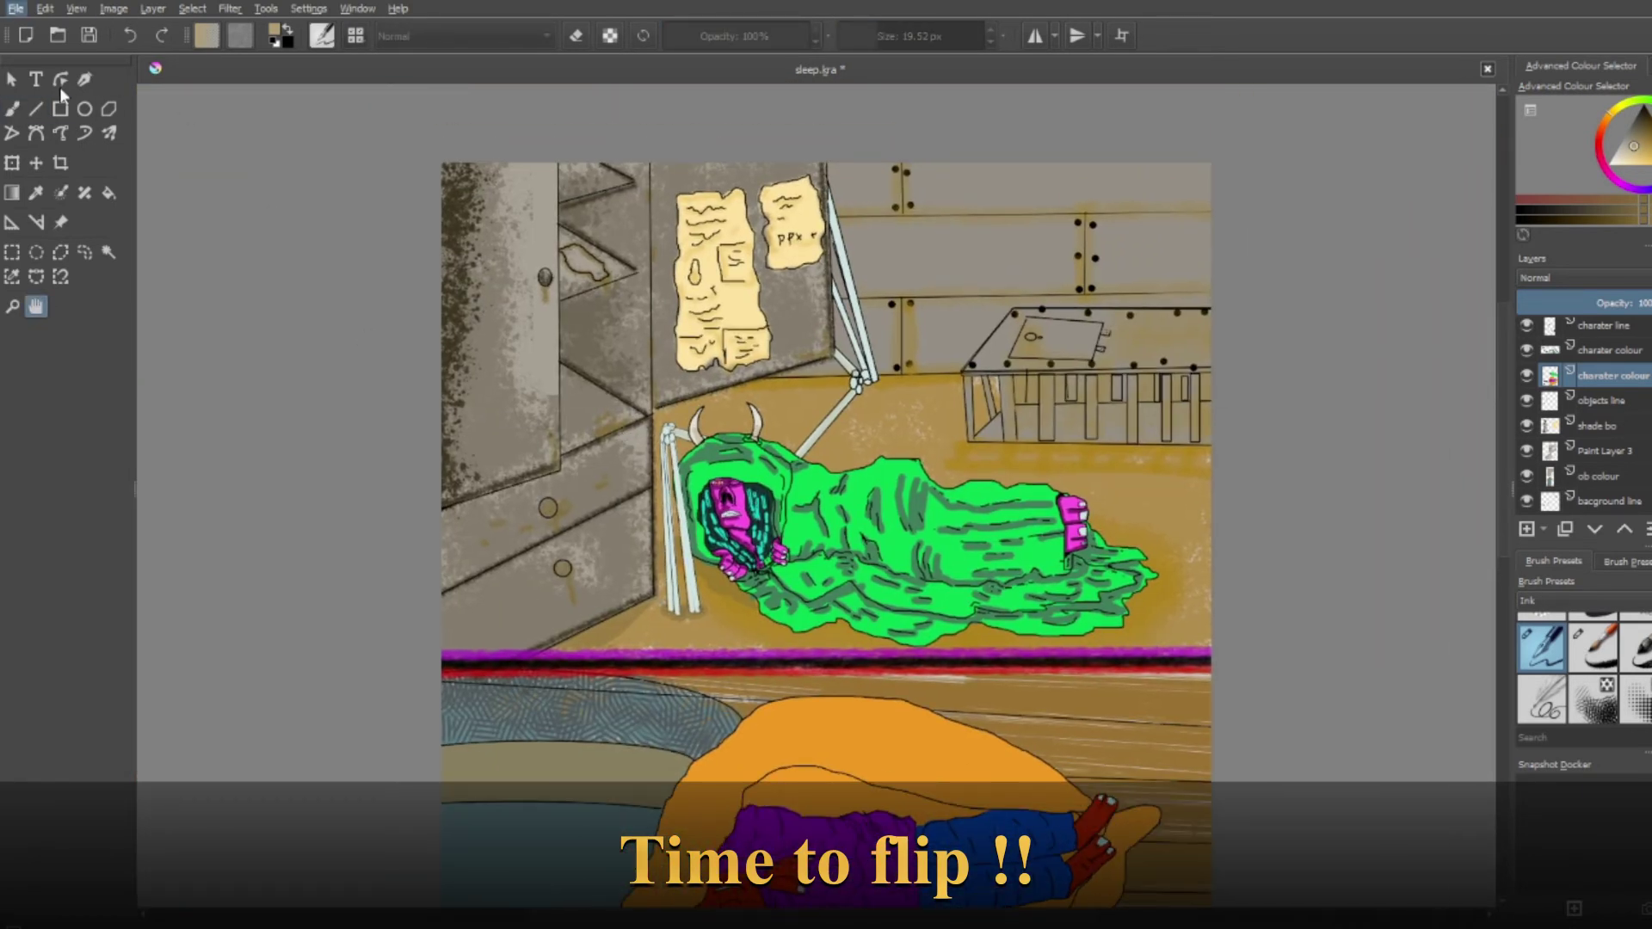
scroll(1616, 456, "down", 2)
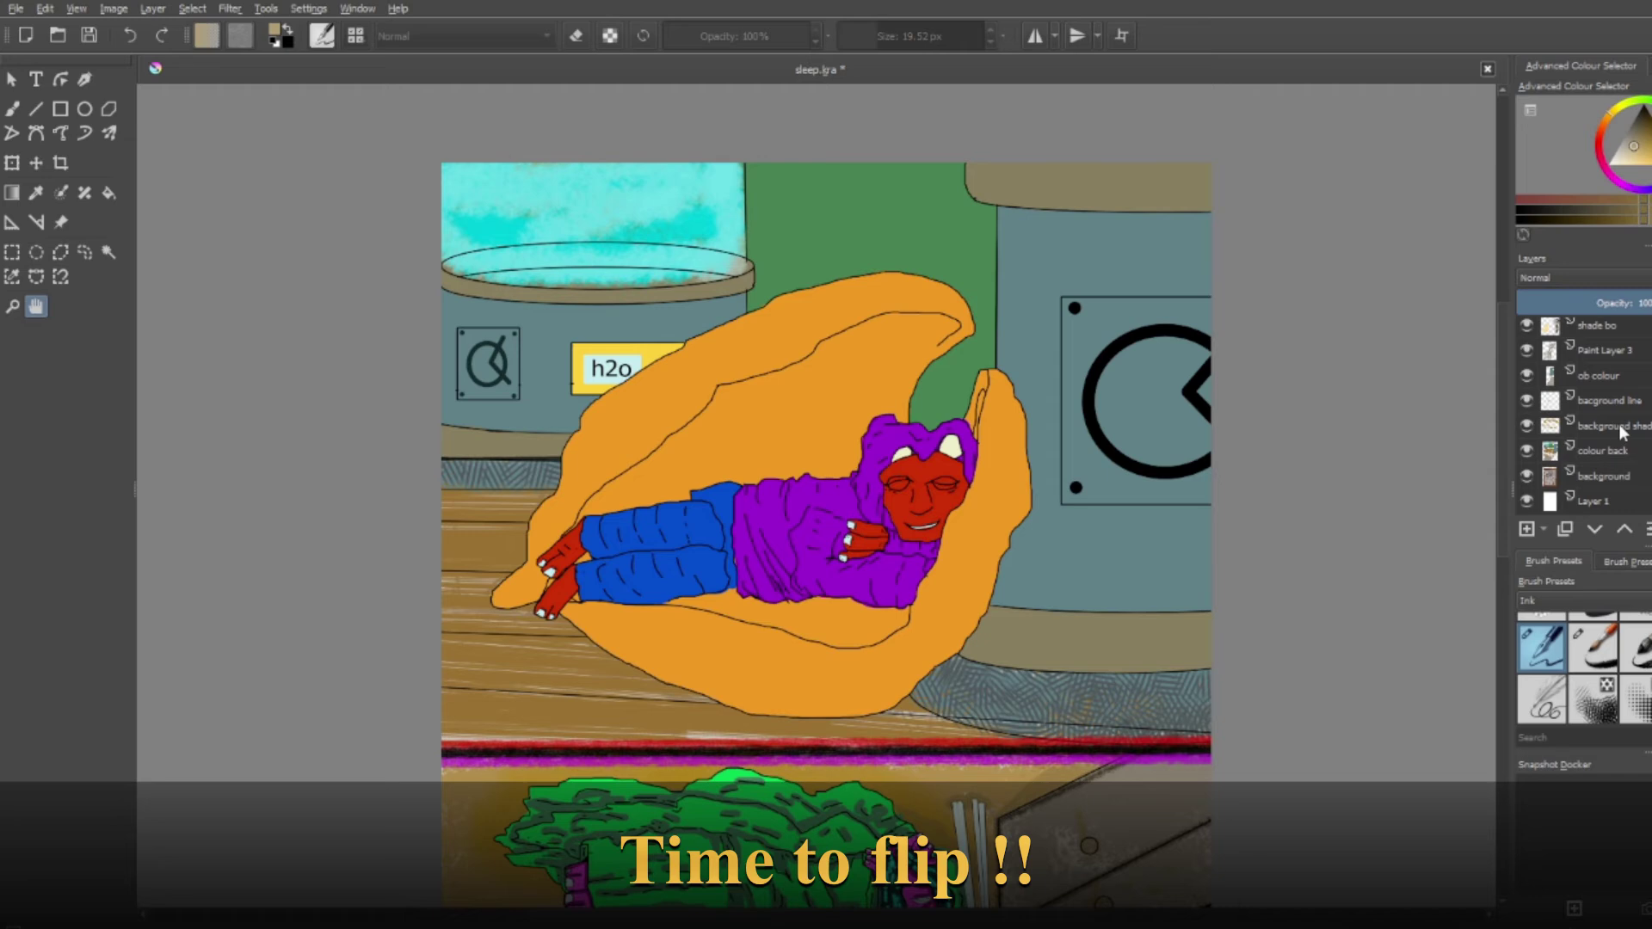
left_click(1609, 426)
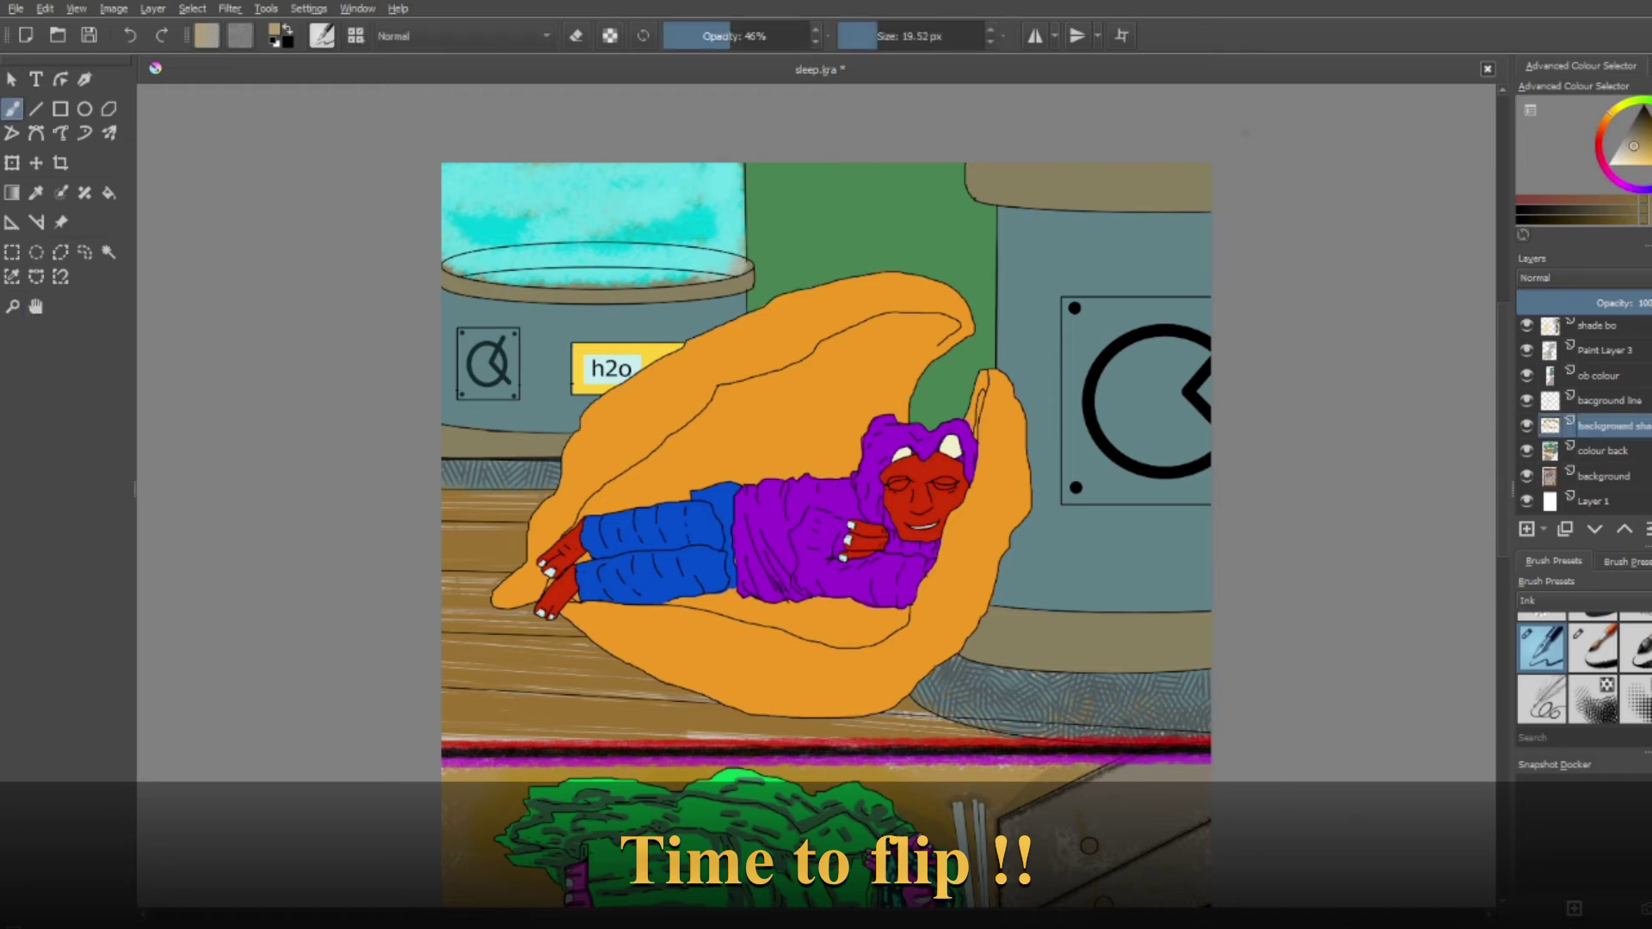
left_click(928, 32)
mouse_move(774, 172)
left_mouse_down()
mouse_move(792, 266)
mouse_move(809, 207)
mouse_move(817, 319)
mouse_move(886, 207)
left_mouse_up()
scroll(1583, 601, "up", 1)
left_click(1631, 654)
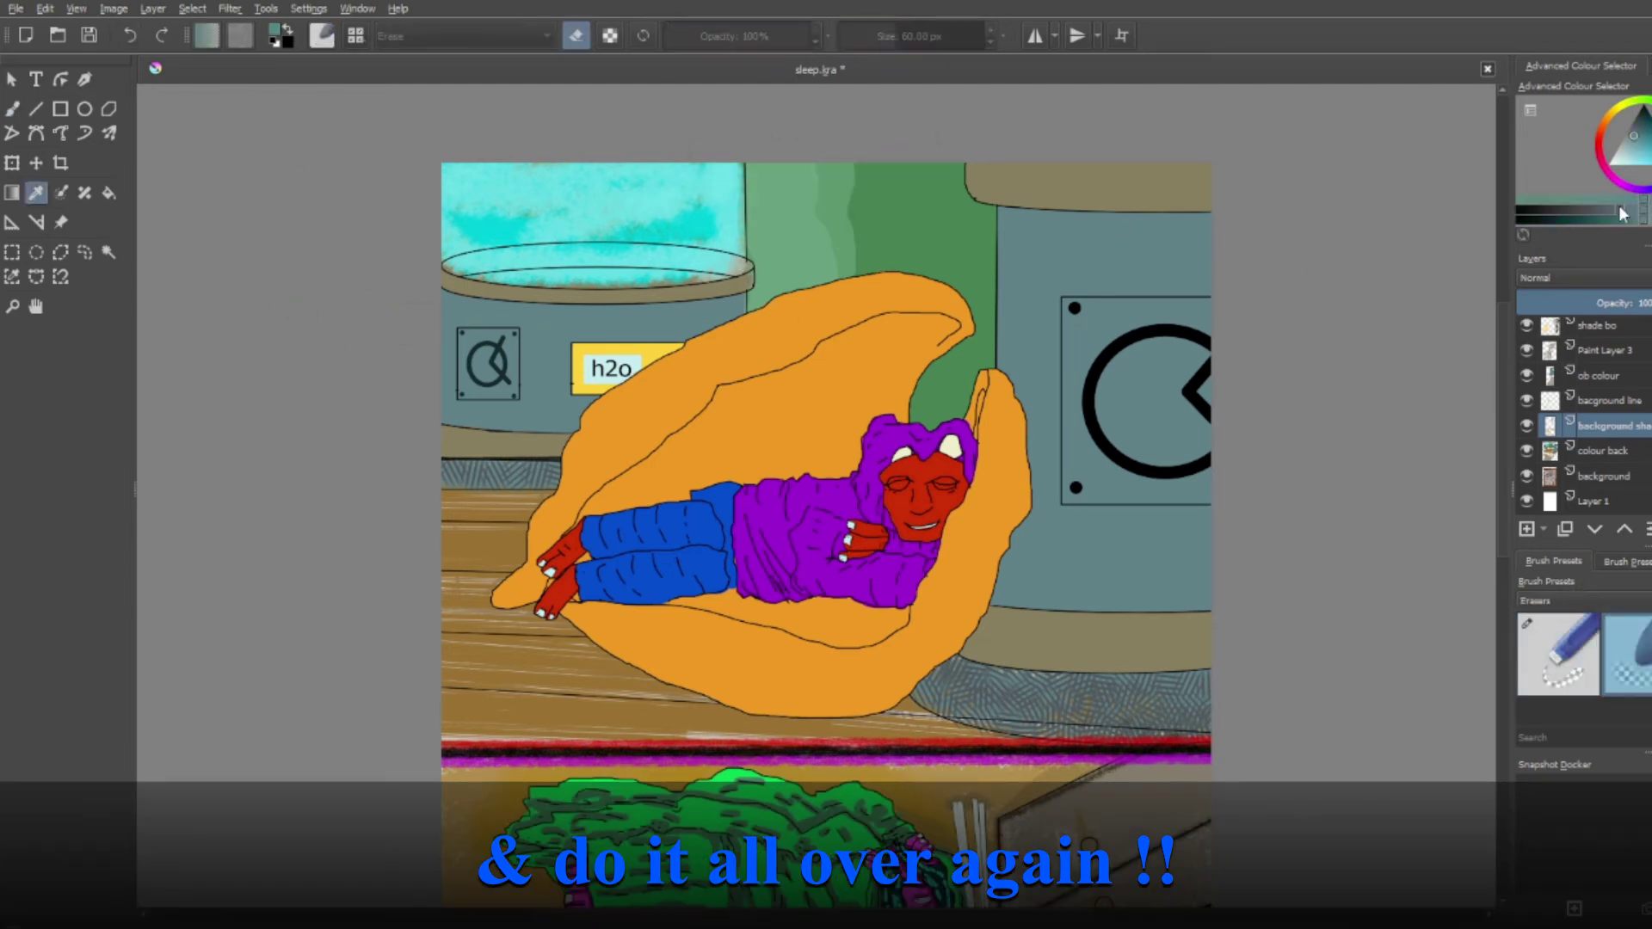
Shade the green wall, the floor around the orange pod and the large tank with a dark ink brush at 25% opacity
scroll(1583, 600, "down", 1)
left_click(1540, 688)
mouse_move(989, 224)
left_mouse_down()
mouse_move(972, 396)
mouse_move(602, 636)
mouse_move(818, 714)
mouse_move(1144, 679)
left_mouse_up()
key("i")
key("i")
left_click(131, 38)
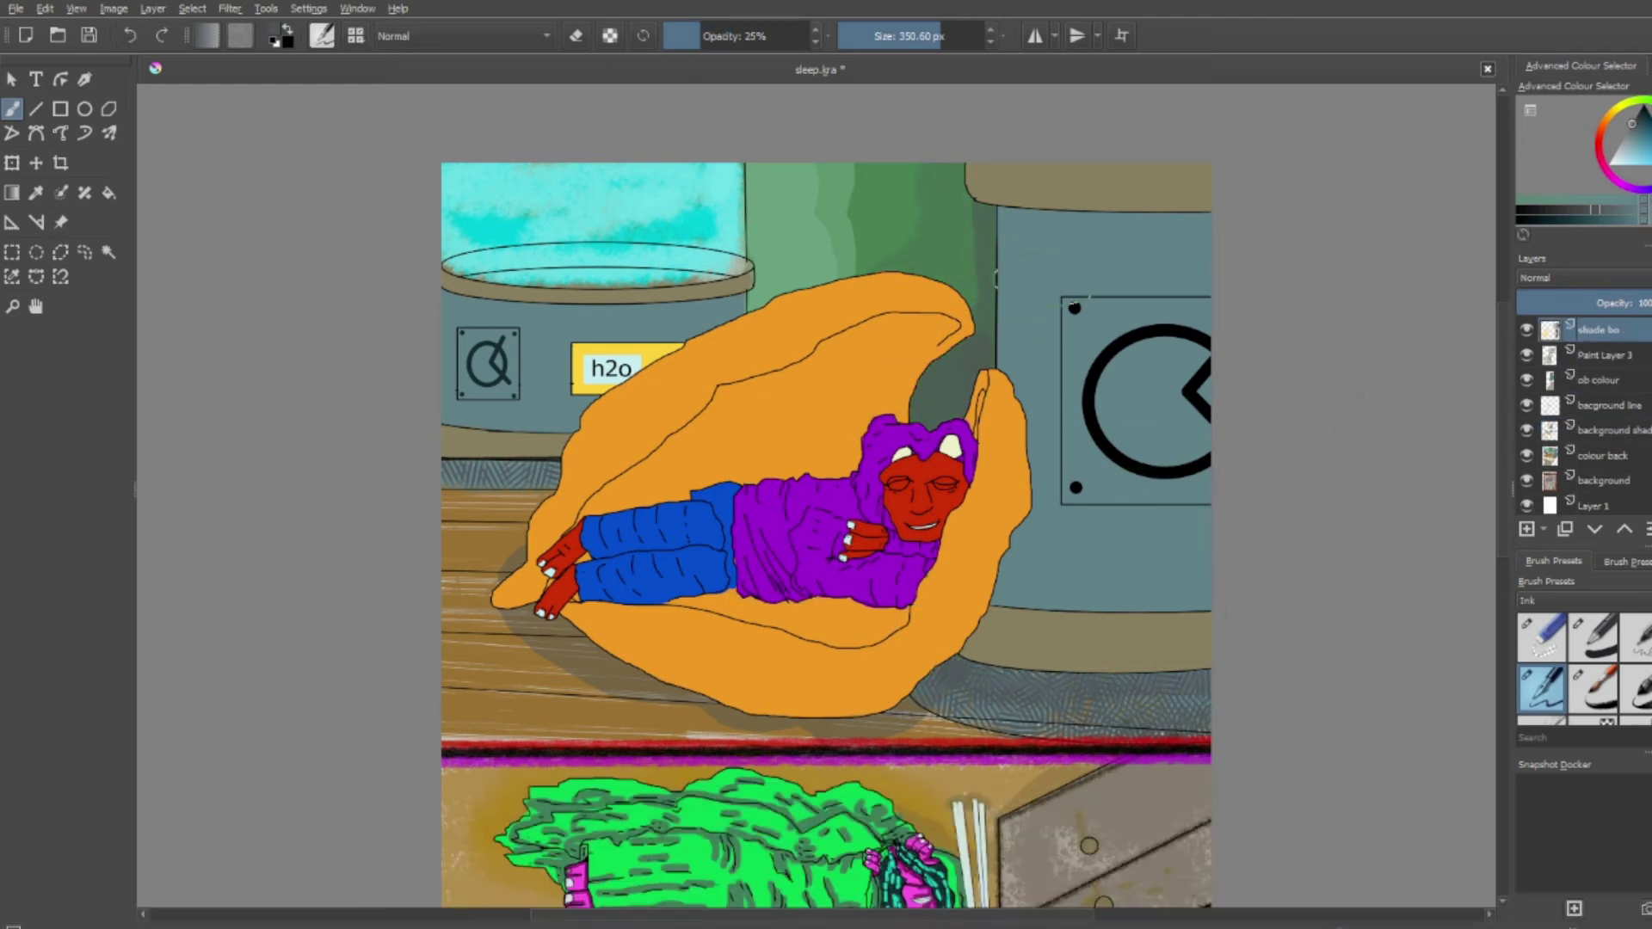
Undo the last large-tank strokes and shade the tank again on the "shade bo" layer, softening the tones with an eraser at 52% opacity
left_click(129, 37)
left_click(131, 38)
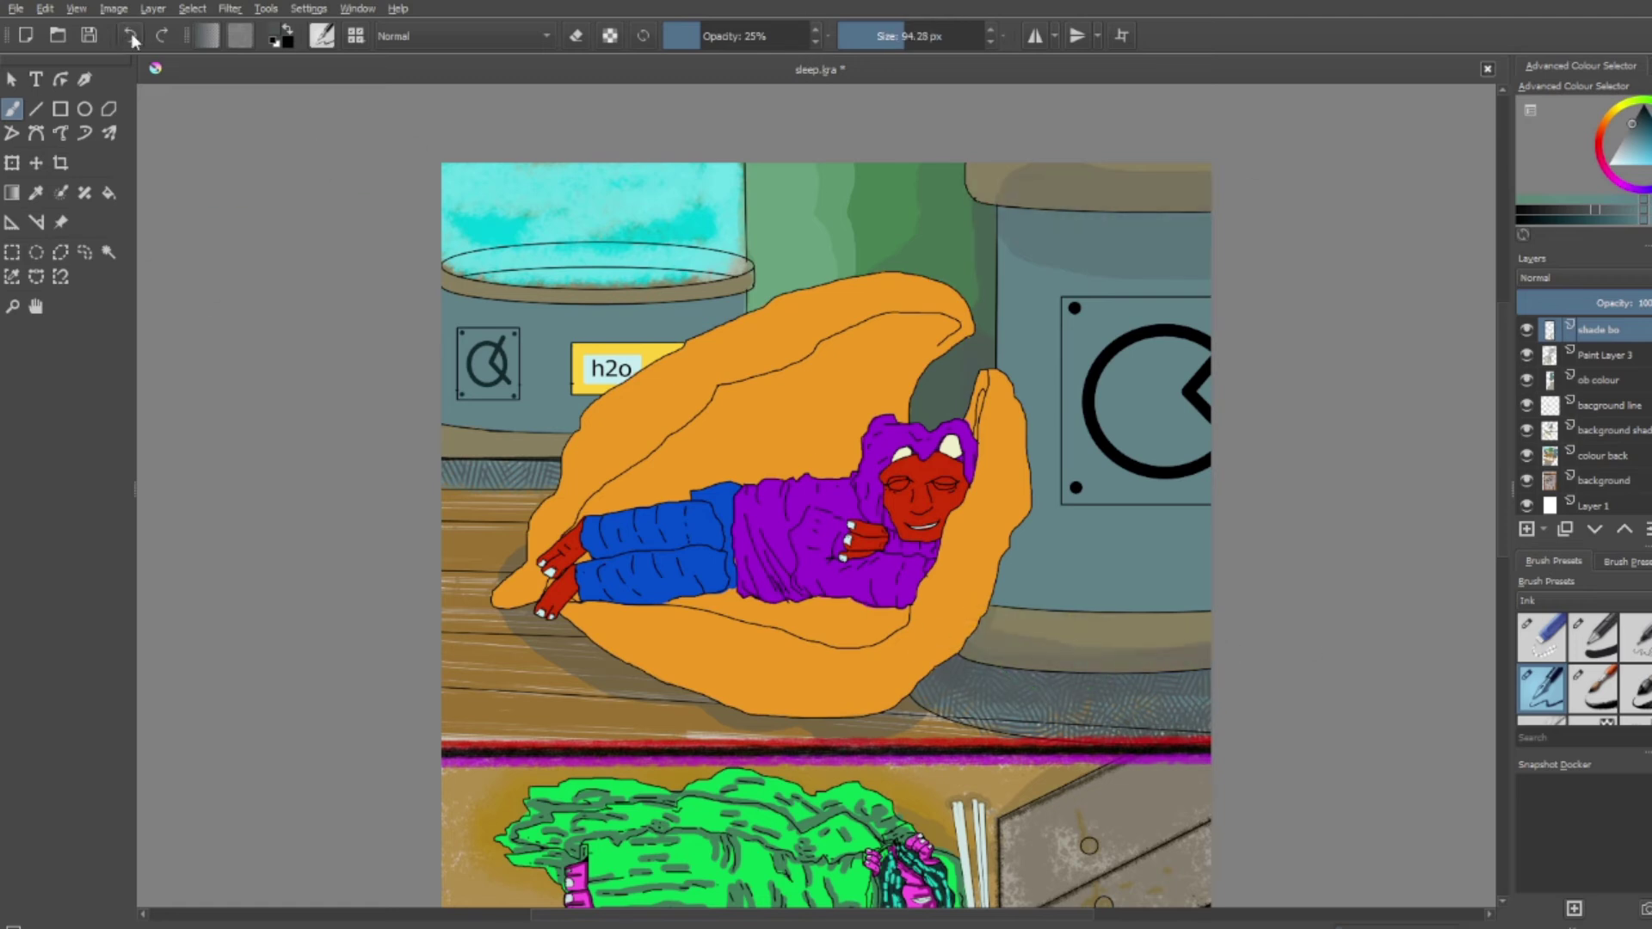
left_click(1541, 637)
left_click(1541, 688)
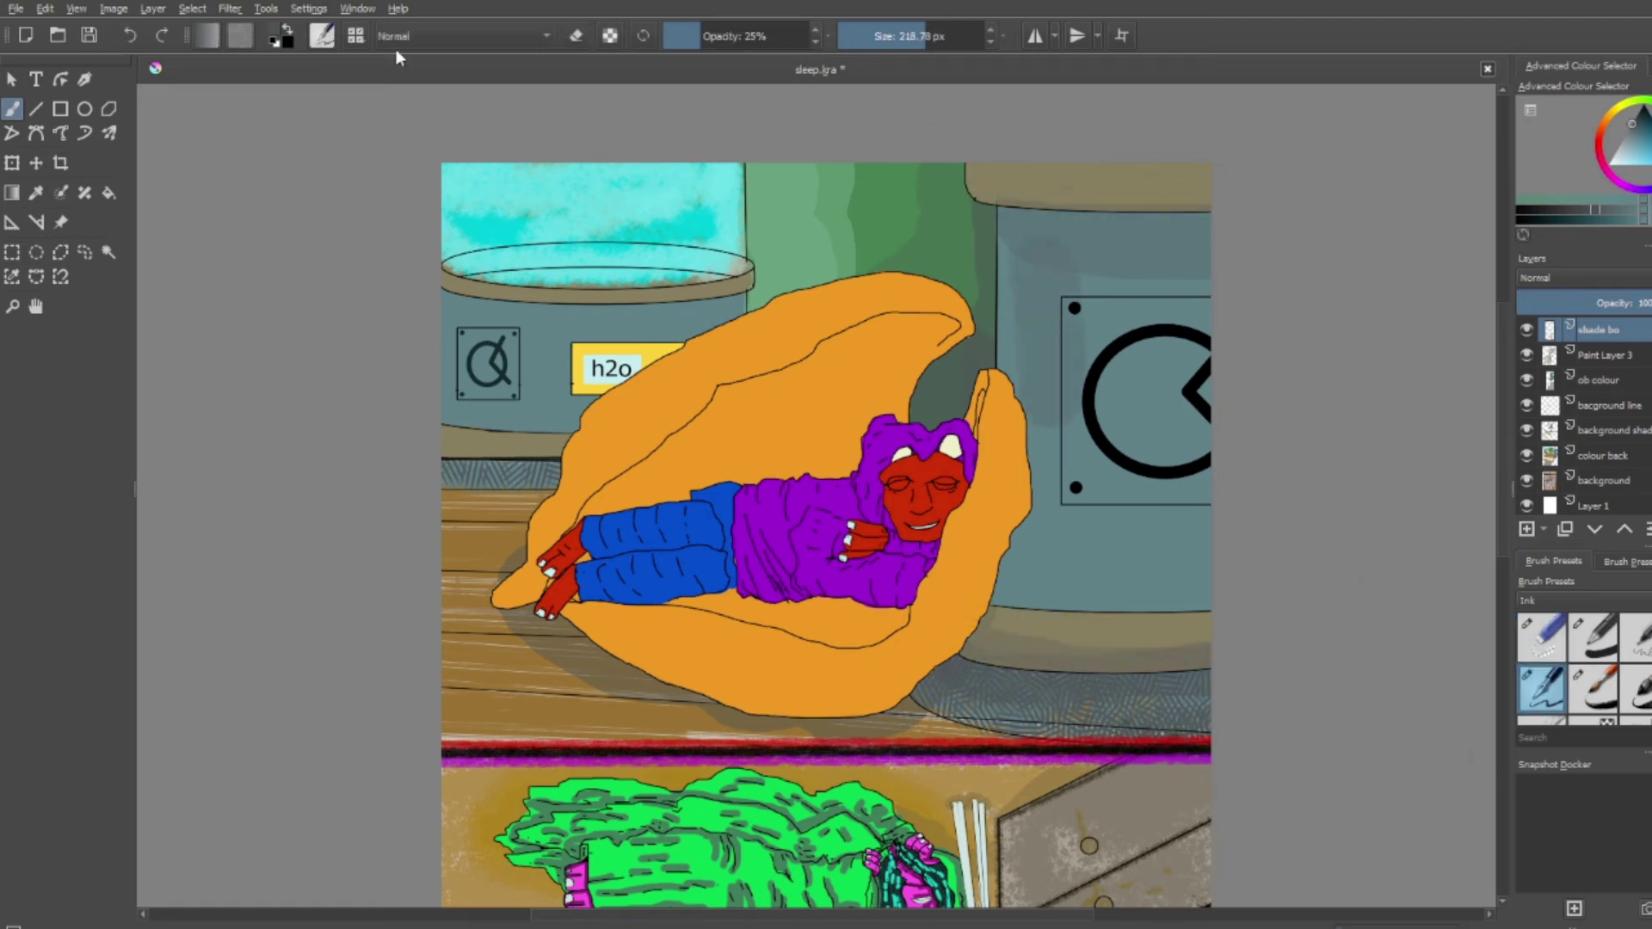
key("e")
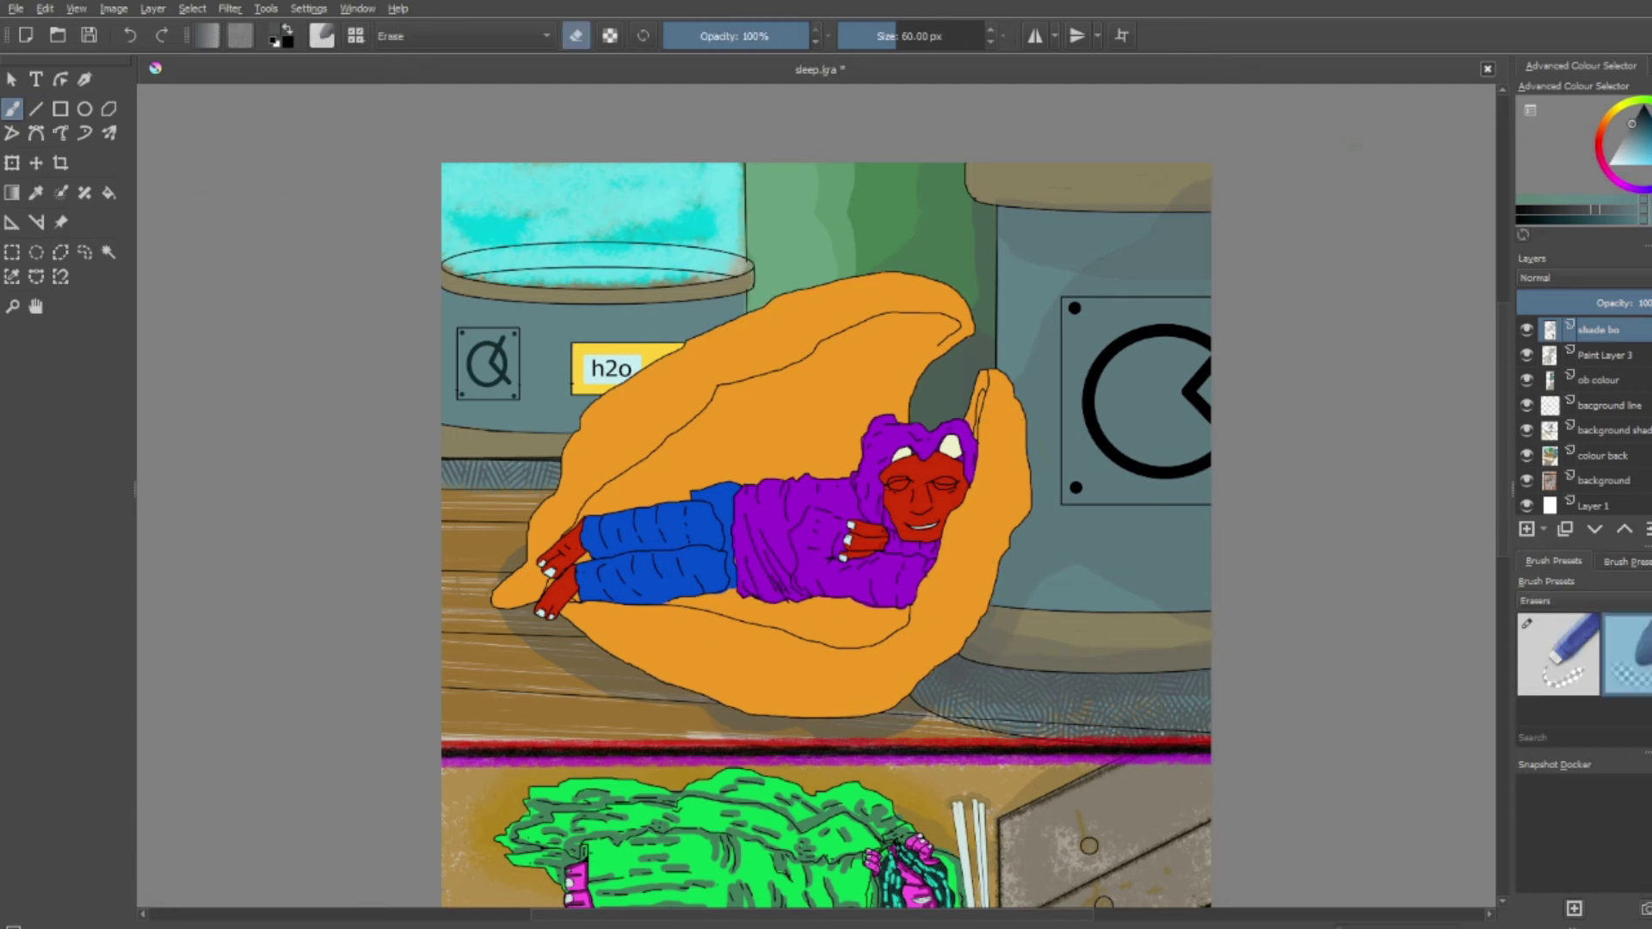
key("/")
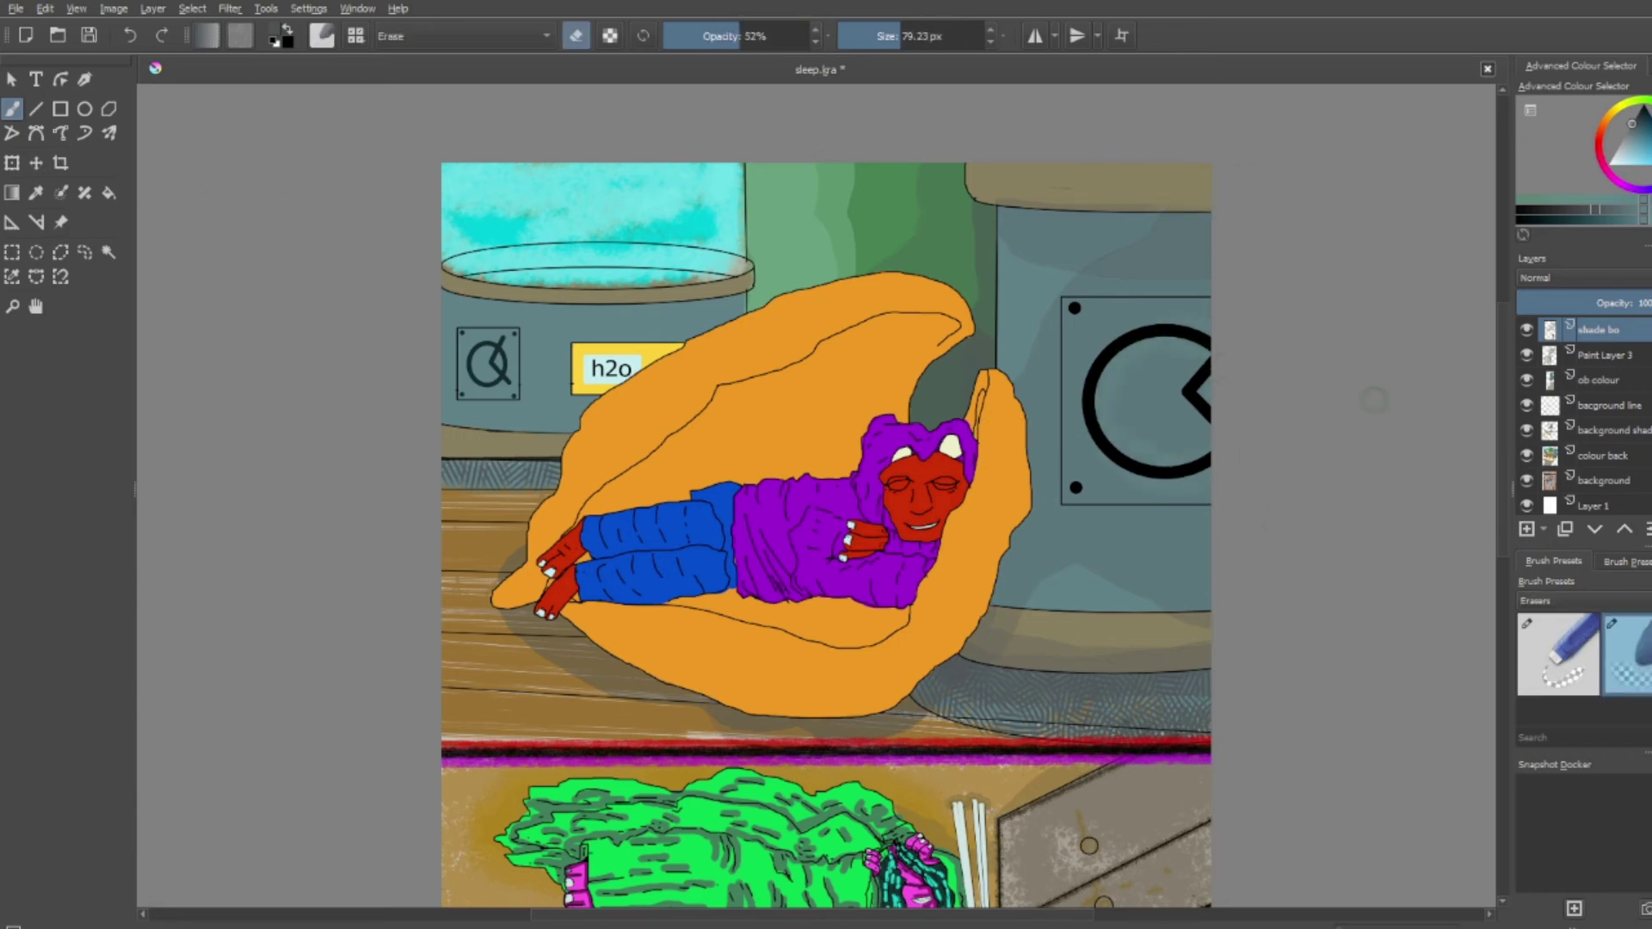
Shade the small h2o tank and its label with the 98.32 px ink brush at 25% opacity, and save the file
key("e")
scroll(1207, 368, "up", 5)
mouse_move(1207, 370)
left_mouse_down()
mouse_move(548, 418)
mouse_move(486, 509)
mouse_move(464, 616)
mouse_move(1104, 515)
left_mouse_up()
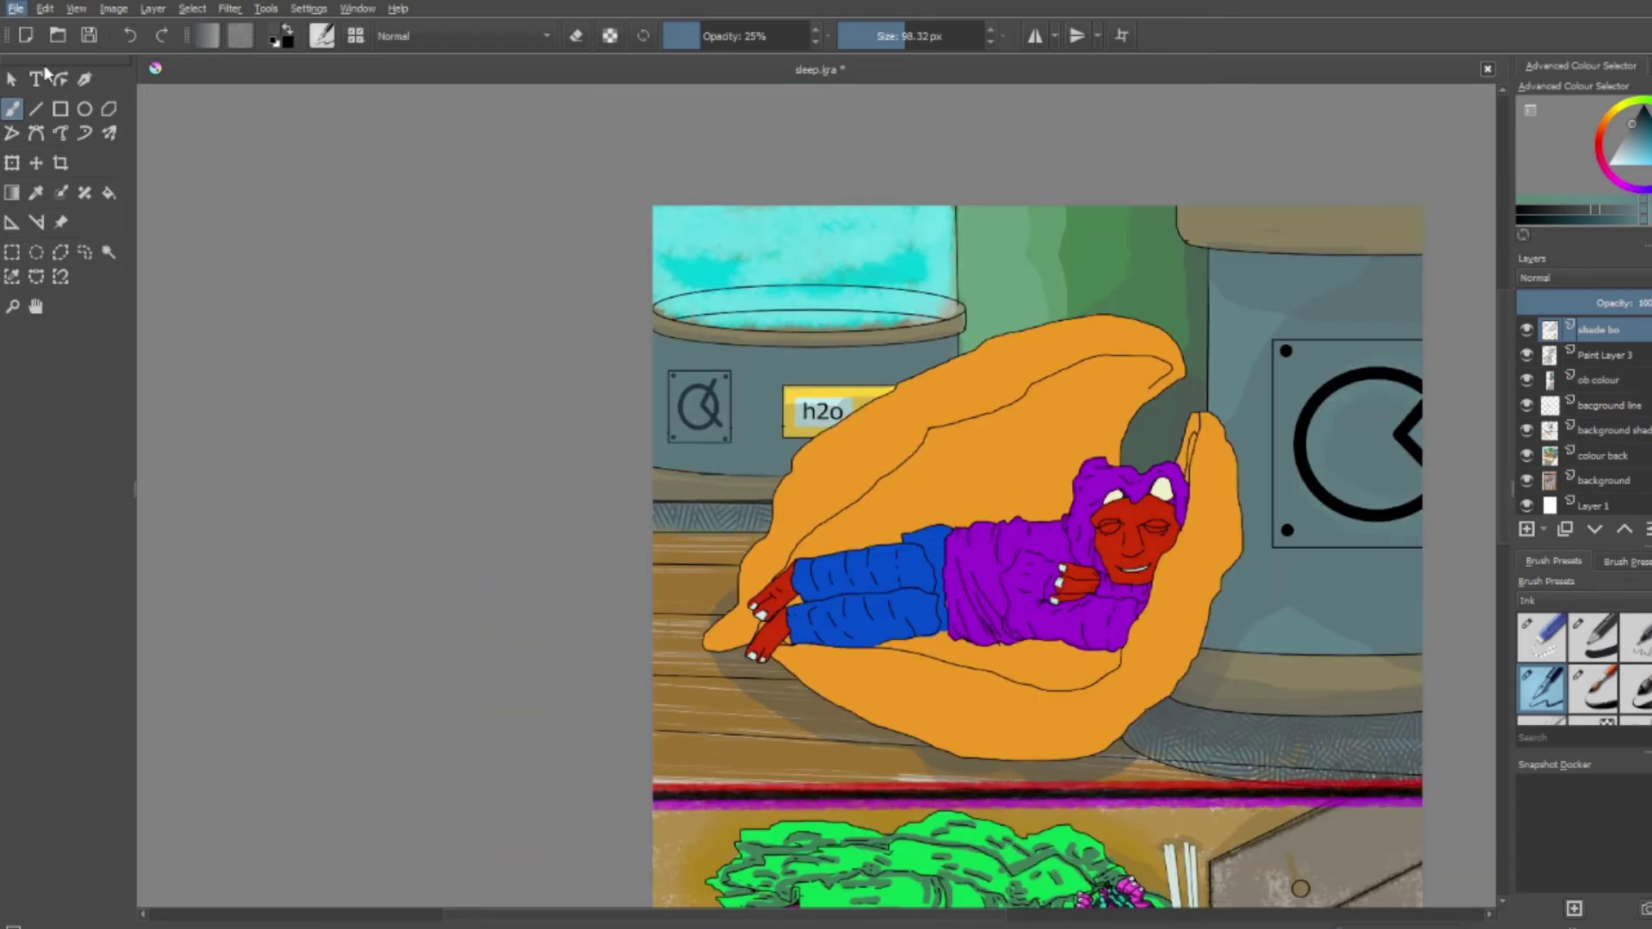
left_click_drag(1033, 481, 887, 482)
scroll(860, 482, "up", 3)
Paint dark purple fold shading on the sleeper's purple hoodie on the upper "charater colour" layer
left_click(1639, 688)
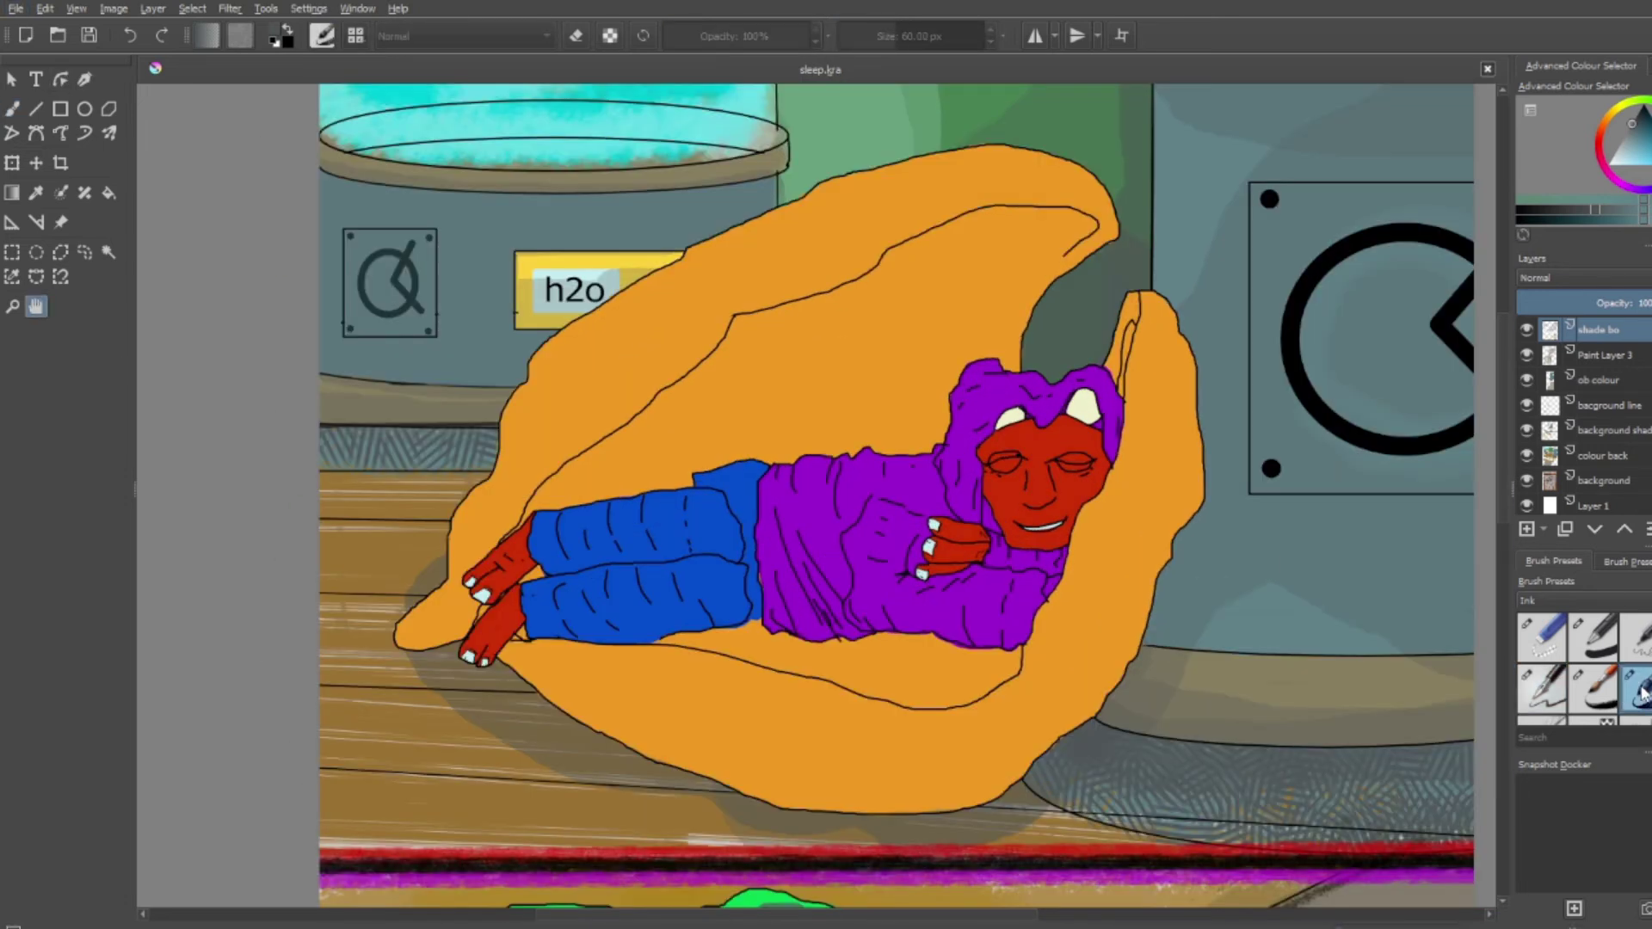
left_click(925, 347, "ctrl")
scroll(1614, 394, "up", 3)
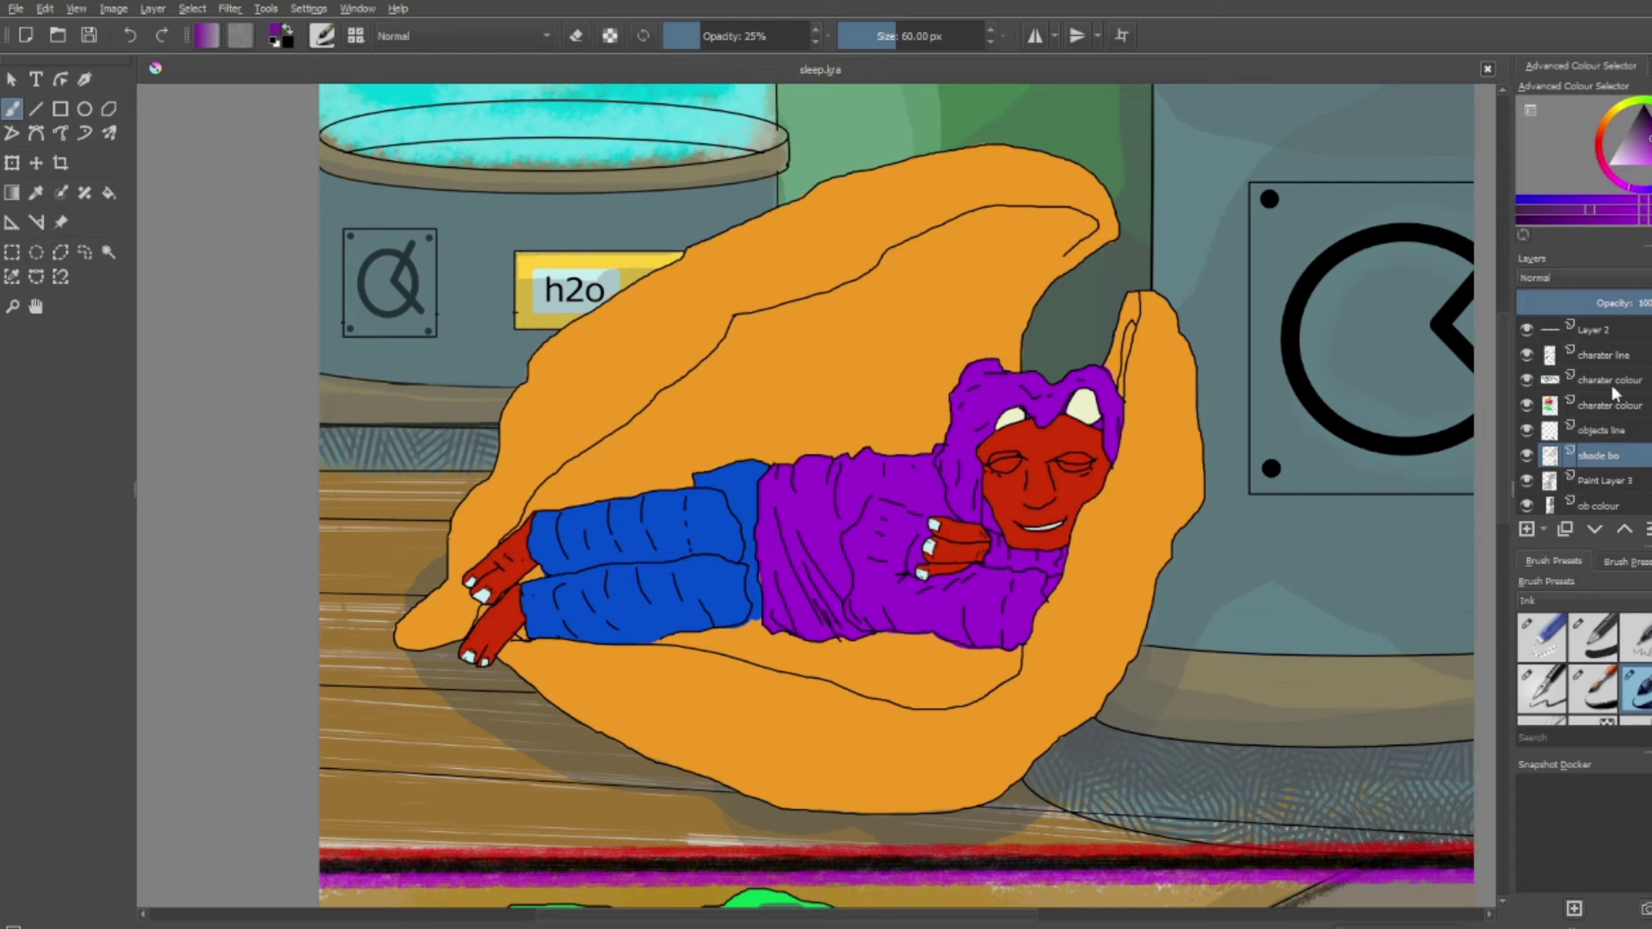
left_click(1621, 382)
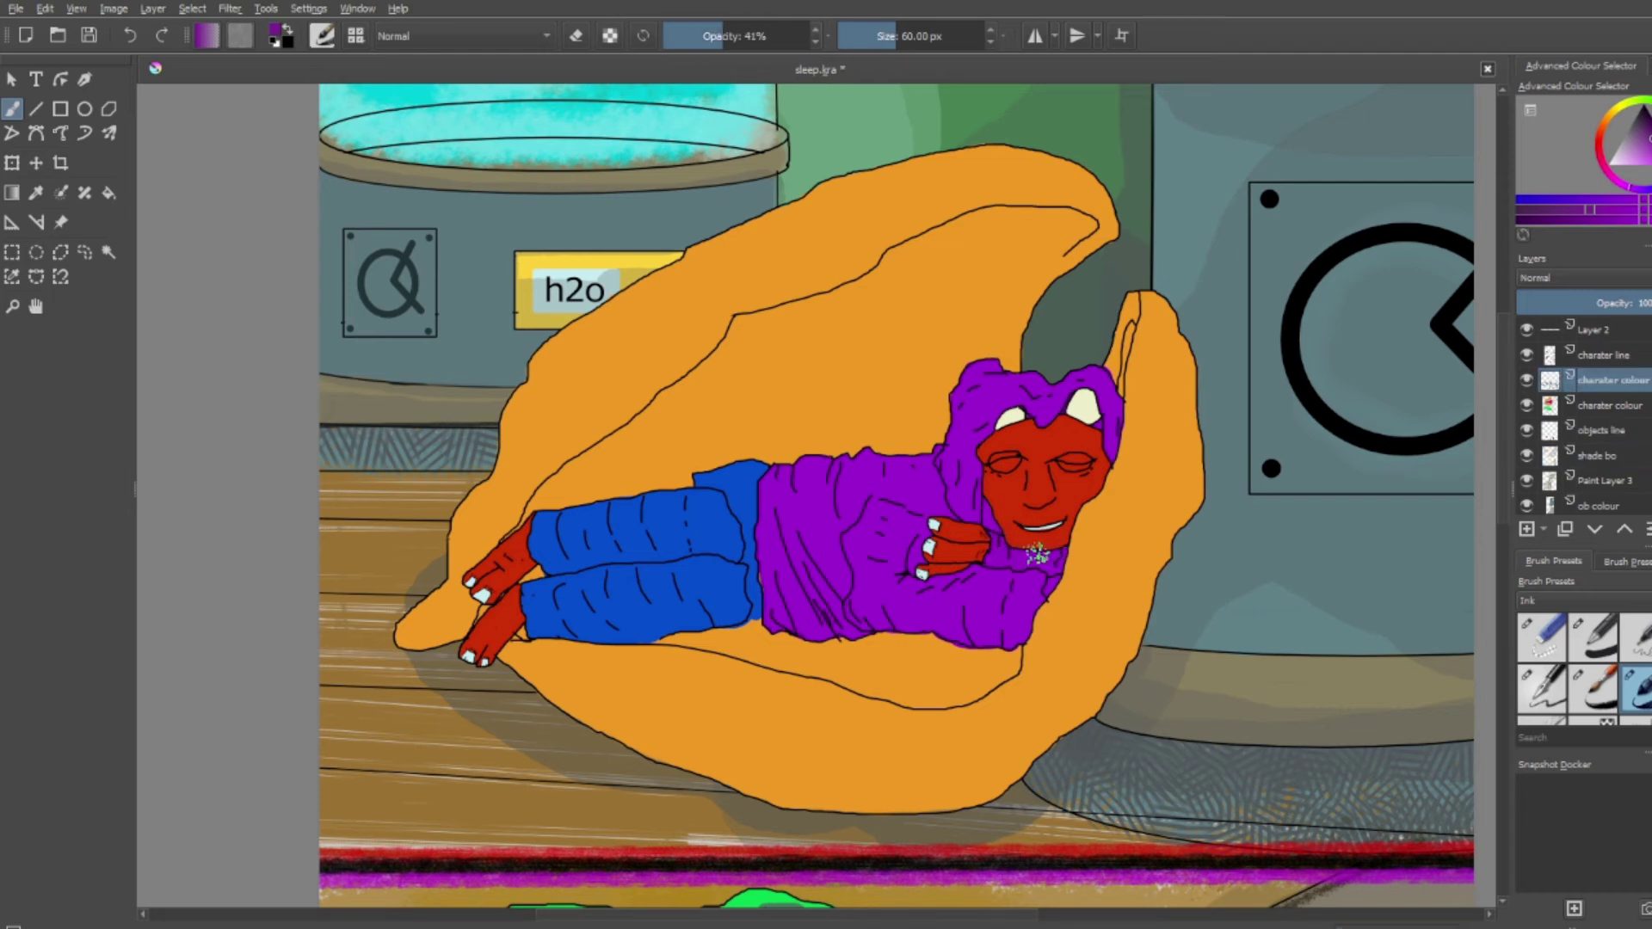
scroll(953, 507, "up", 5)
key("slash")
mouse_move(1153, 654)
left_mouse_down()
mouse_move(1044, 520)
mouse_move(1254, 634)
mouse_move(1222, 671)
left_mouse_up()
mouse_move(966, 395)
left_mouse_down()
mouse_move(1028, 274)
mouse_move(1412, 250)
mouse_move(686, 571)
mouse_move(963, 705)
mouse_move(505, 668)
mouse_move(439, 803)
mouse_move(638, 384)
mouse_move(983, 669)
left_mouse_up()
Erase the purple shading that spills past the hoodie's outline with a 16.86 px eraser at 98% opacity
key("slash")
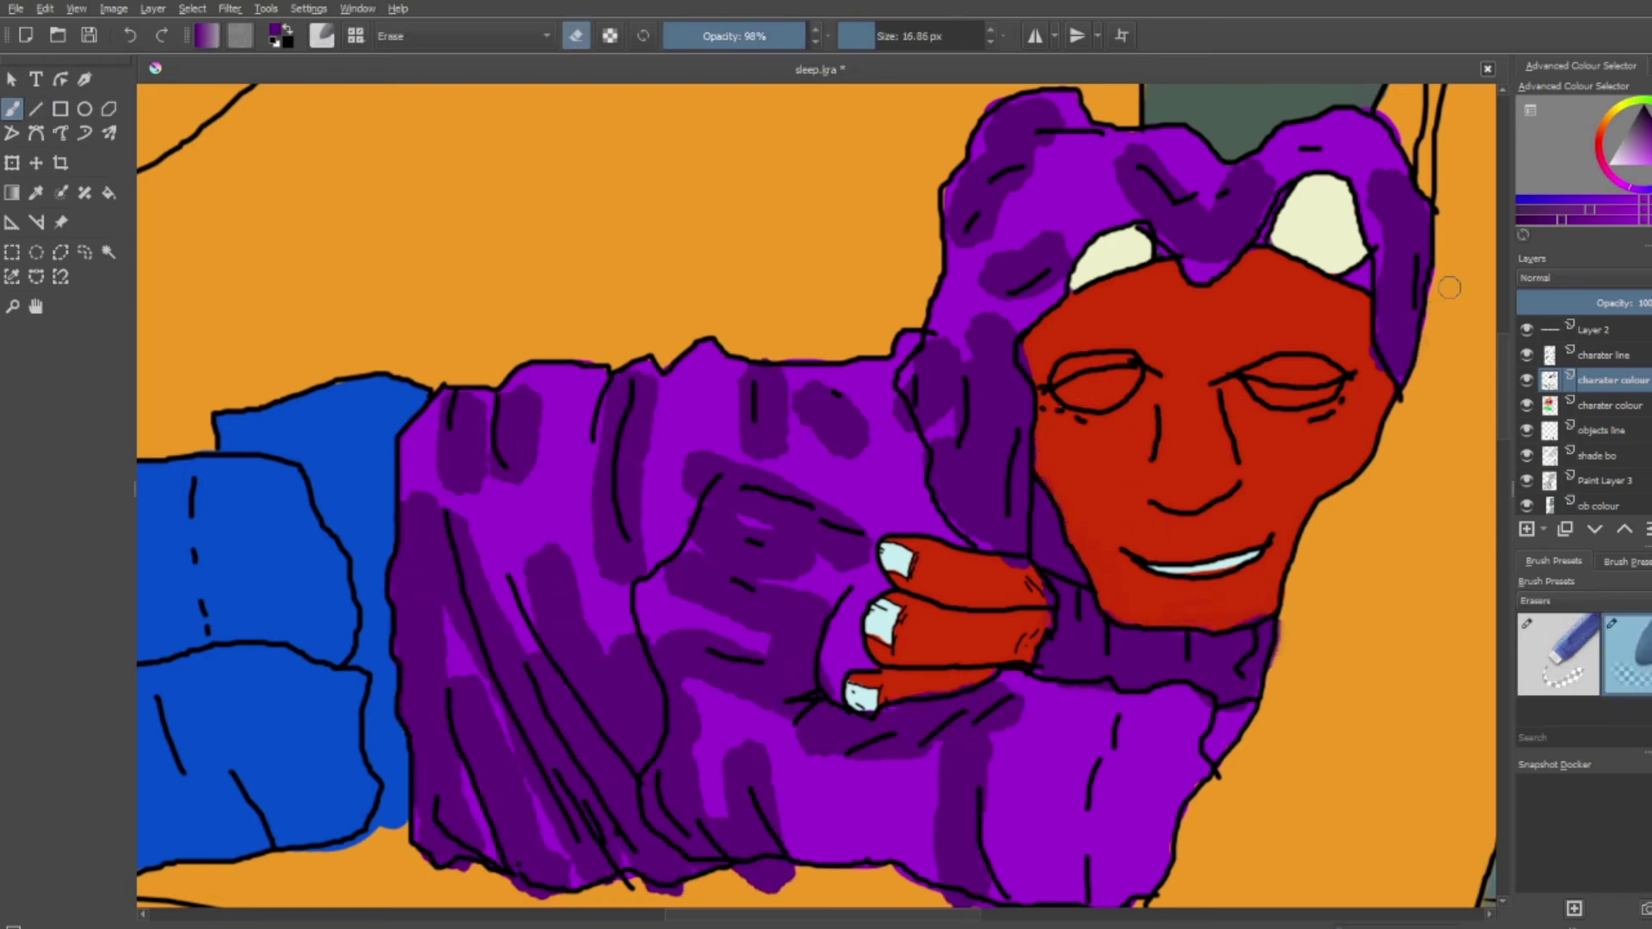
scroll(757, 647, "down", 3)
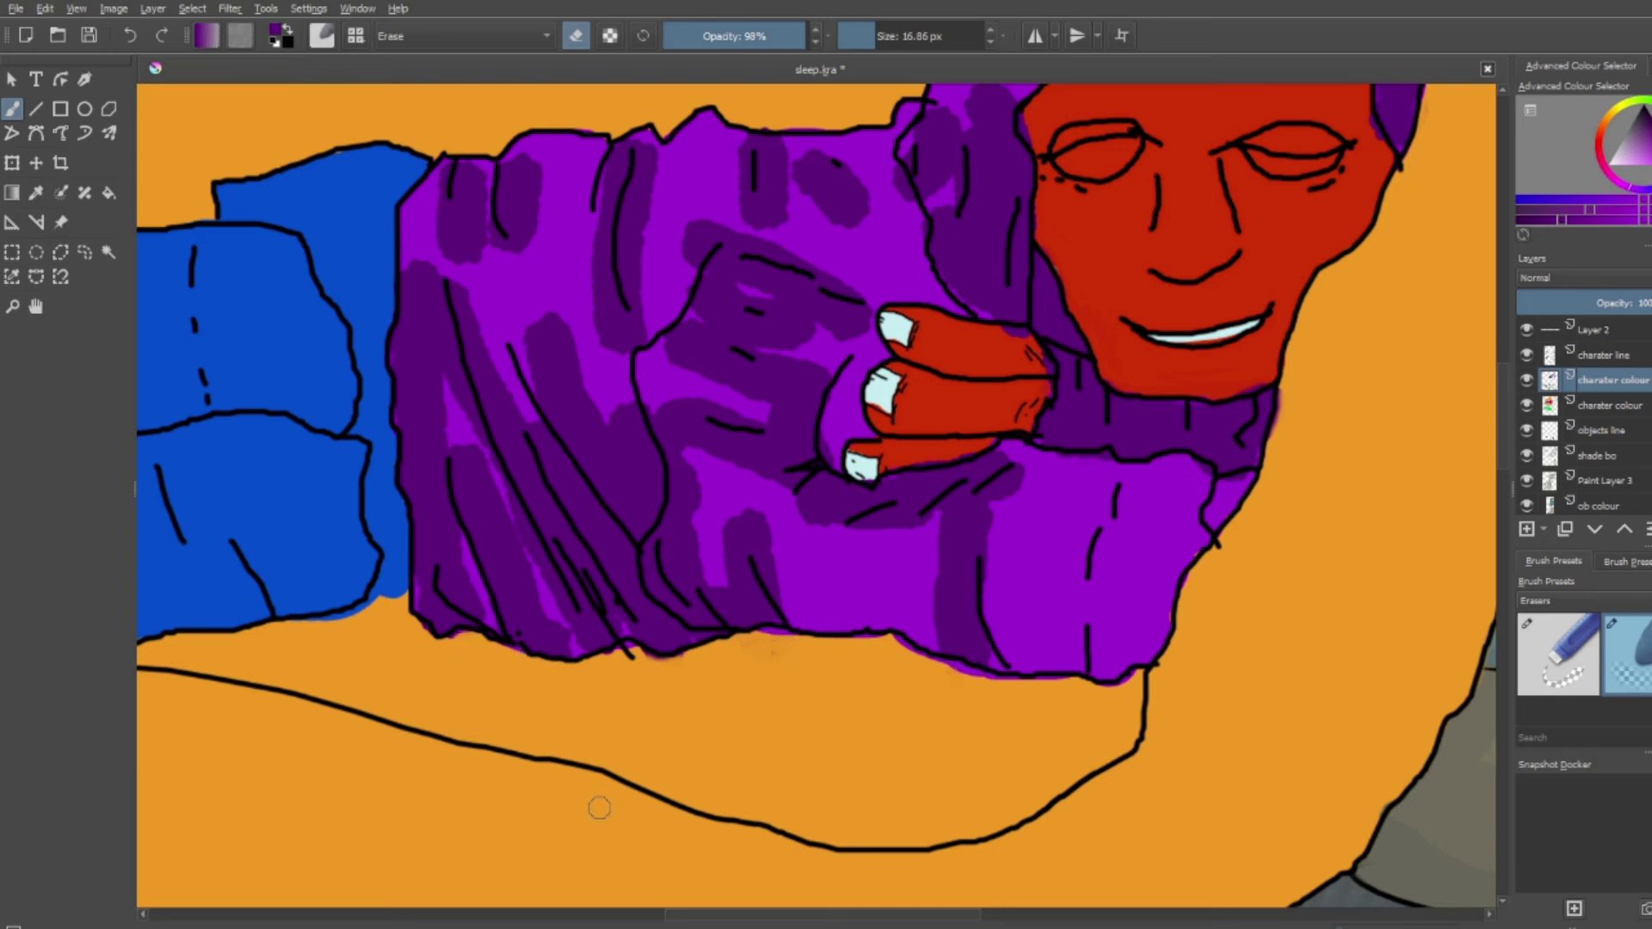
scroll(773, 688, "down", 4, "ctrl")
key("slash")
Add light purple highlights to the hoodie's sleeve, body and hood with the 39.22 px ink brush, and erase the overspill
scroll(737, 398, "up", 4, "ctrl")
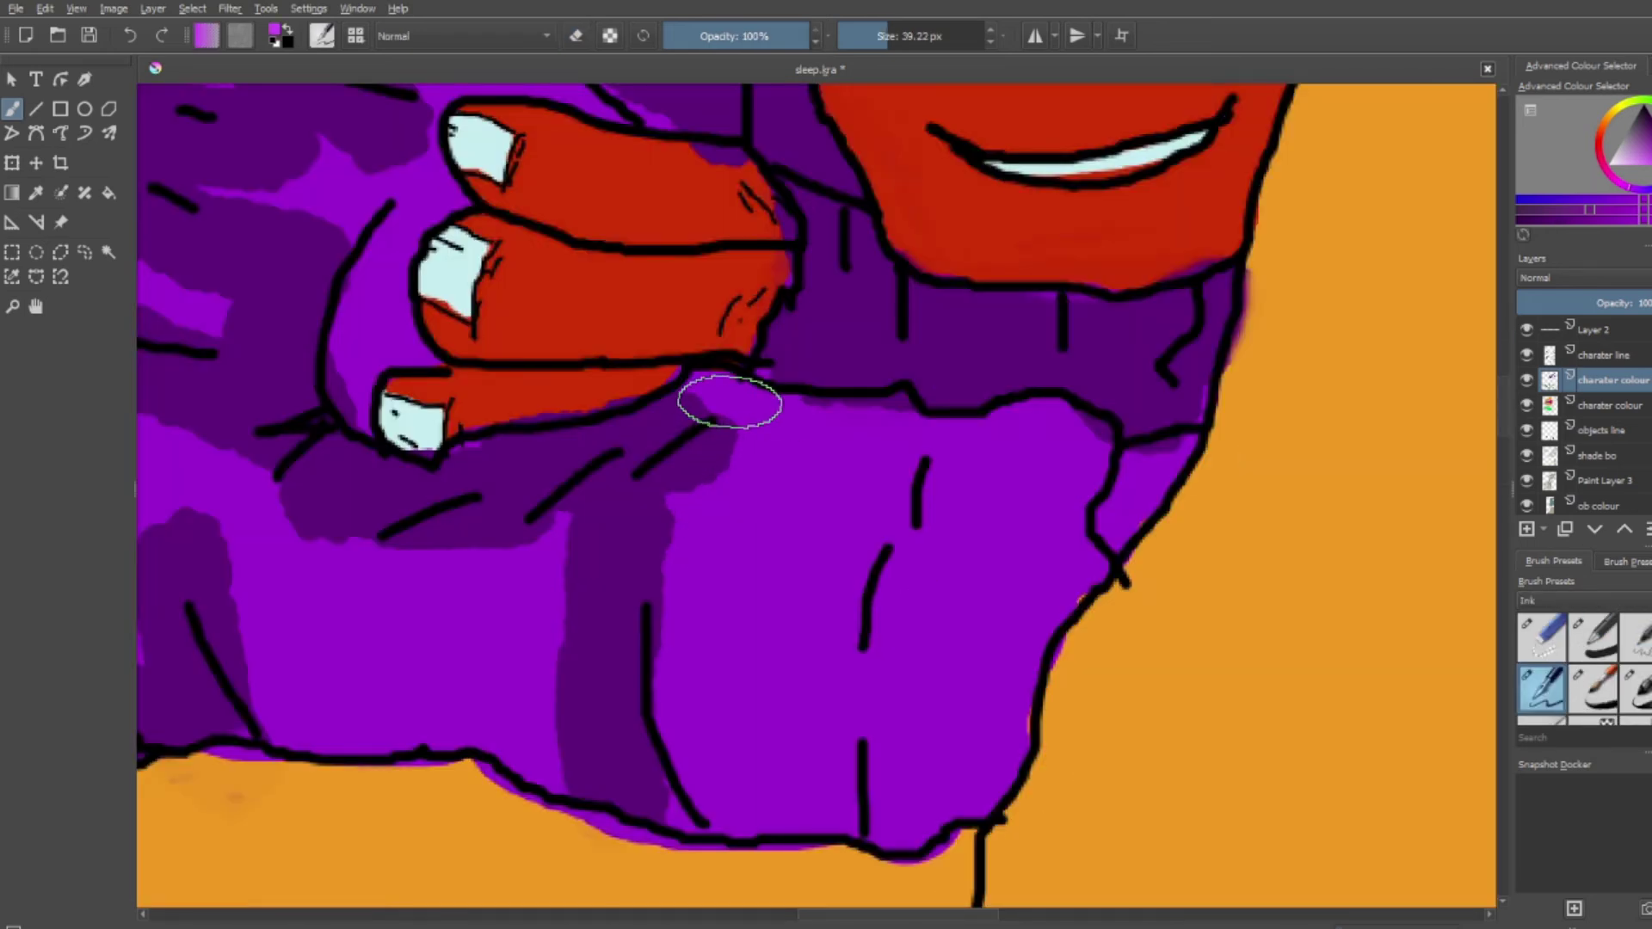
left_click_drag(688, 392, 852, 791)
left_click_drag(723, 413, 680, 792)
left_click_drag(258, 559, 328, 344)
scroll(328, 344, "down", 4, "ctrl")
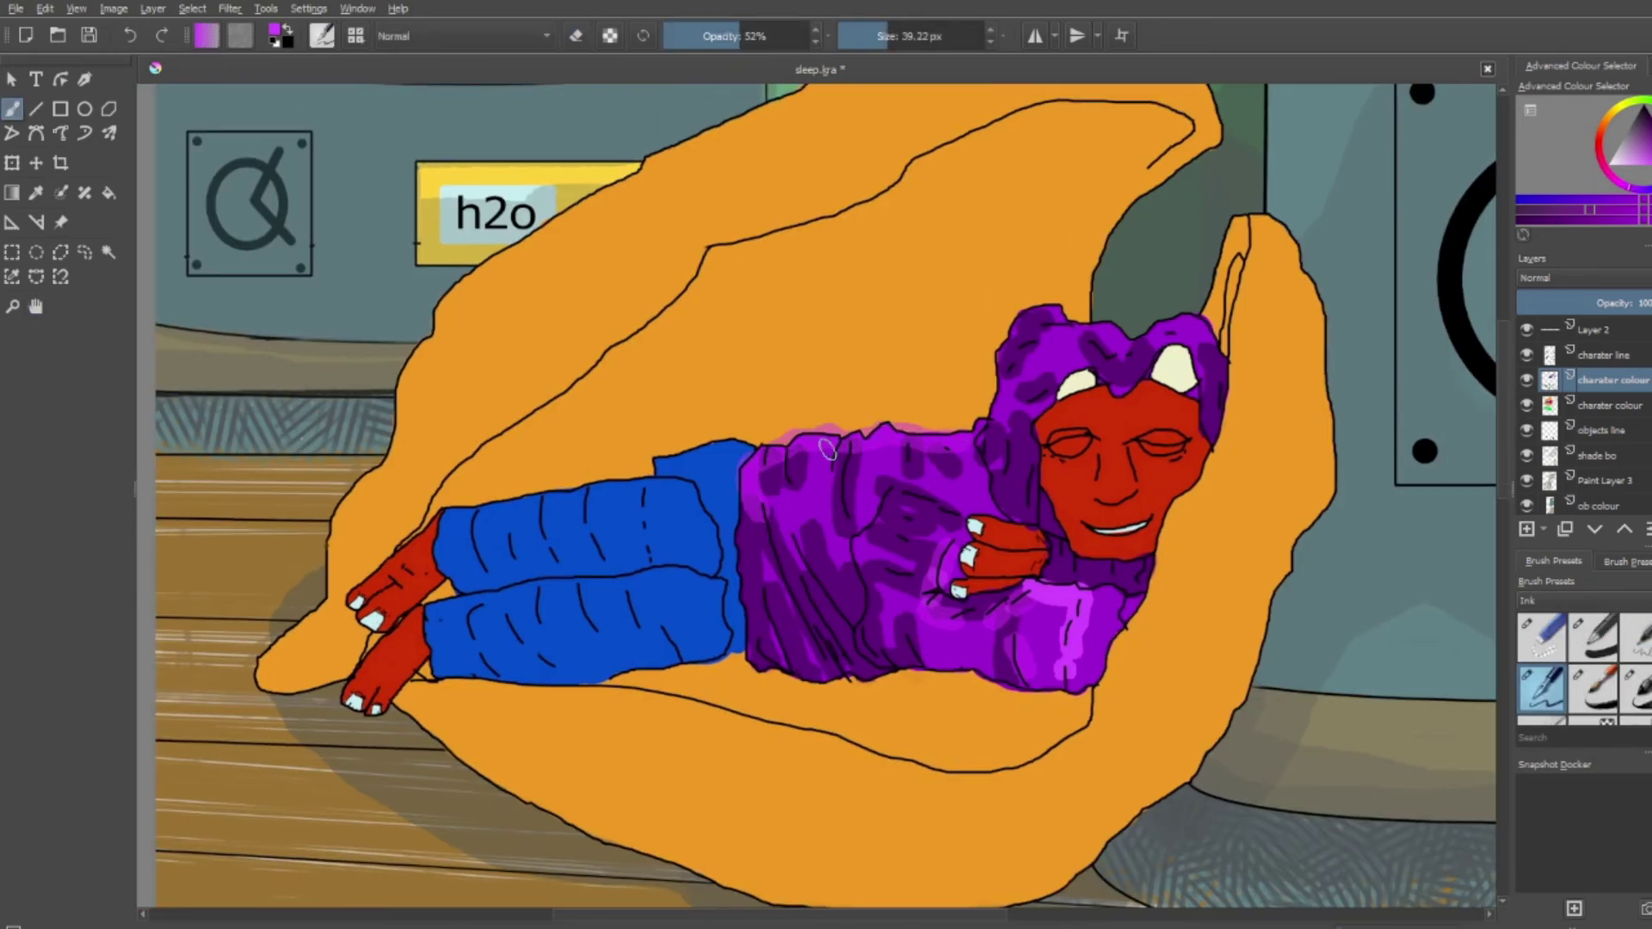
key("slash")
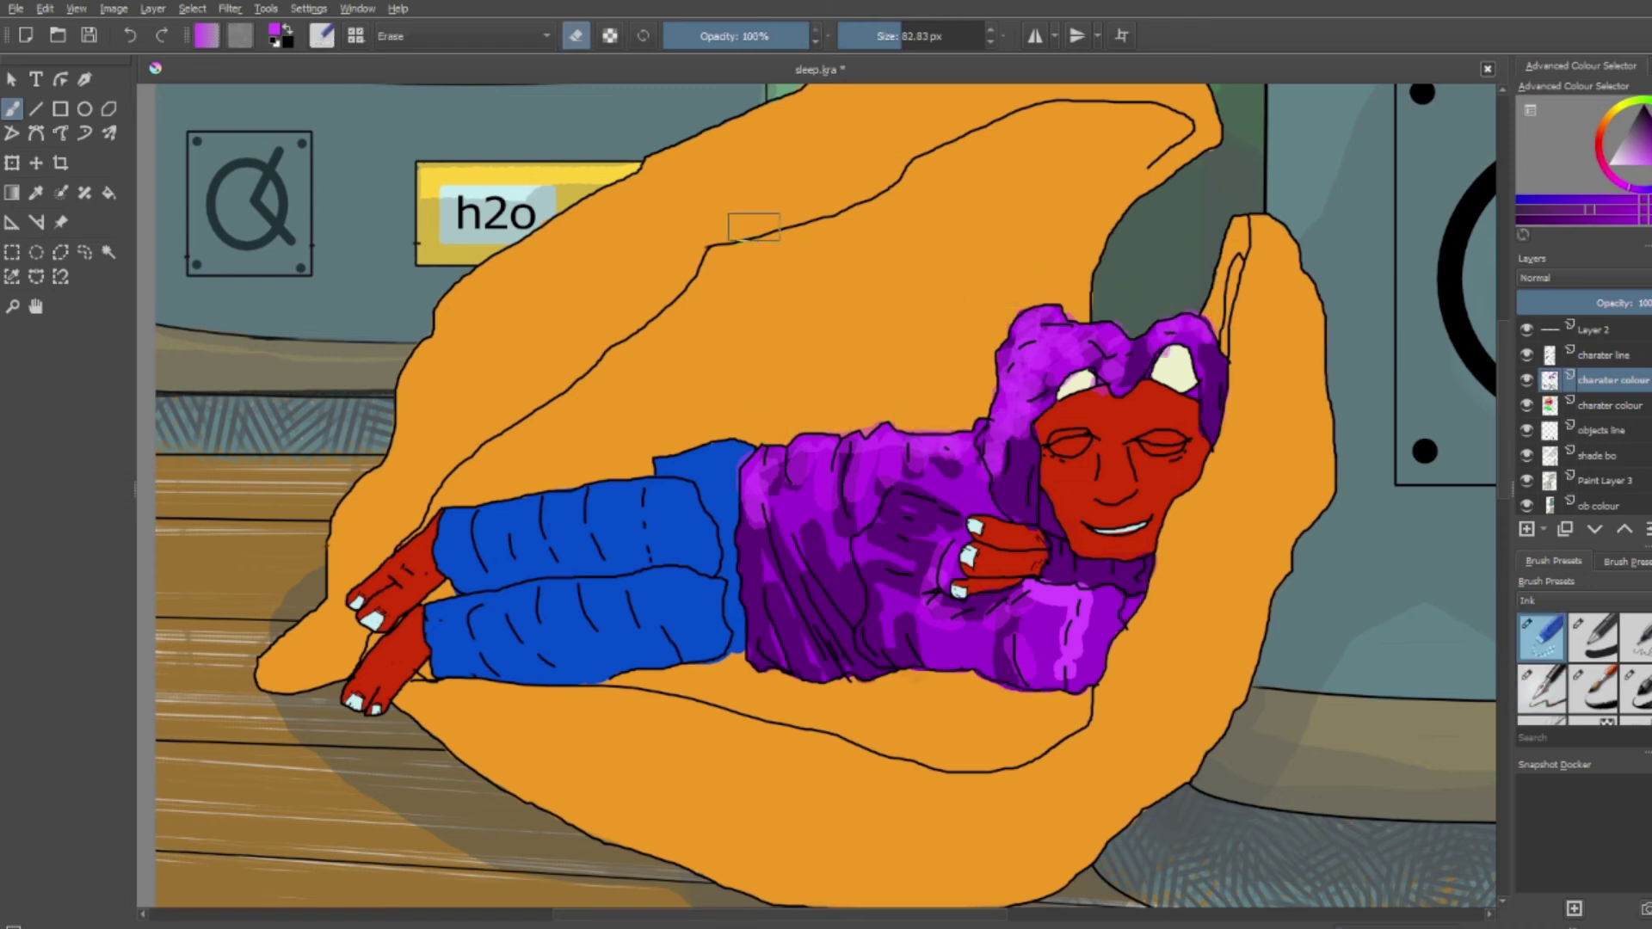
key("slash")
Shade the blue trousers' folds in dark blue and add pale lilac highlights with the 39.22 px brush at 52% opacity
mouse_move(456, 516)
left_mouse_down()
mouse_move(505, 556)
mouse_move(575, 507)
mouse_move(441, 647)
mouse_move(534, 656)
mouse_move(587, 629)
mouse_move(694, 655)
mouse_move(725, 546)
left_mouse_up()
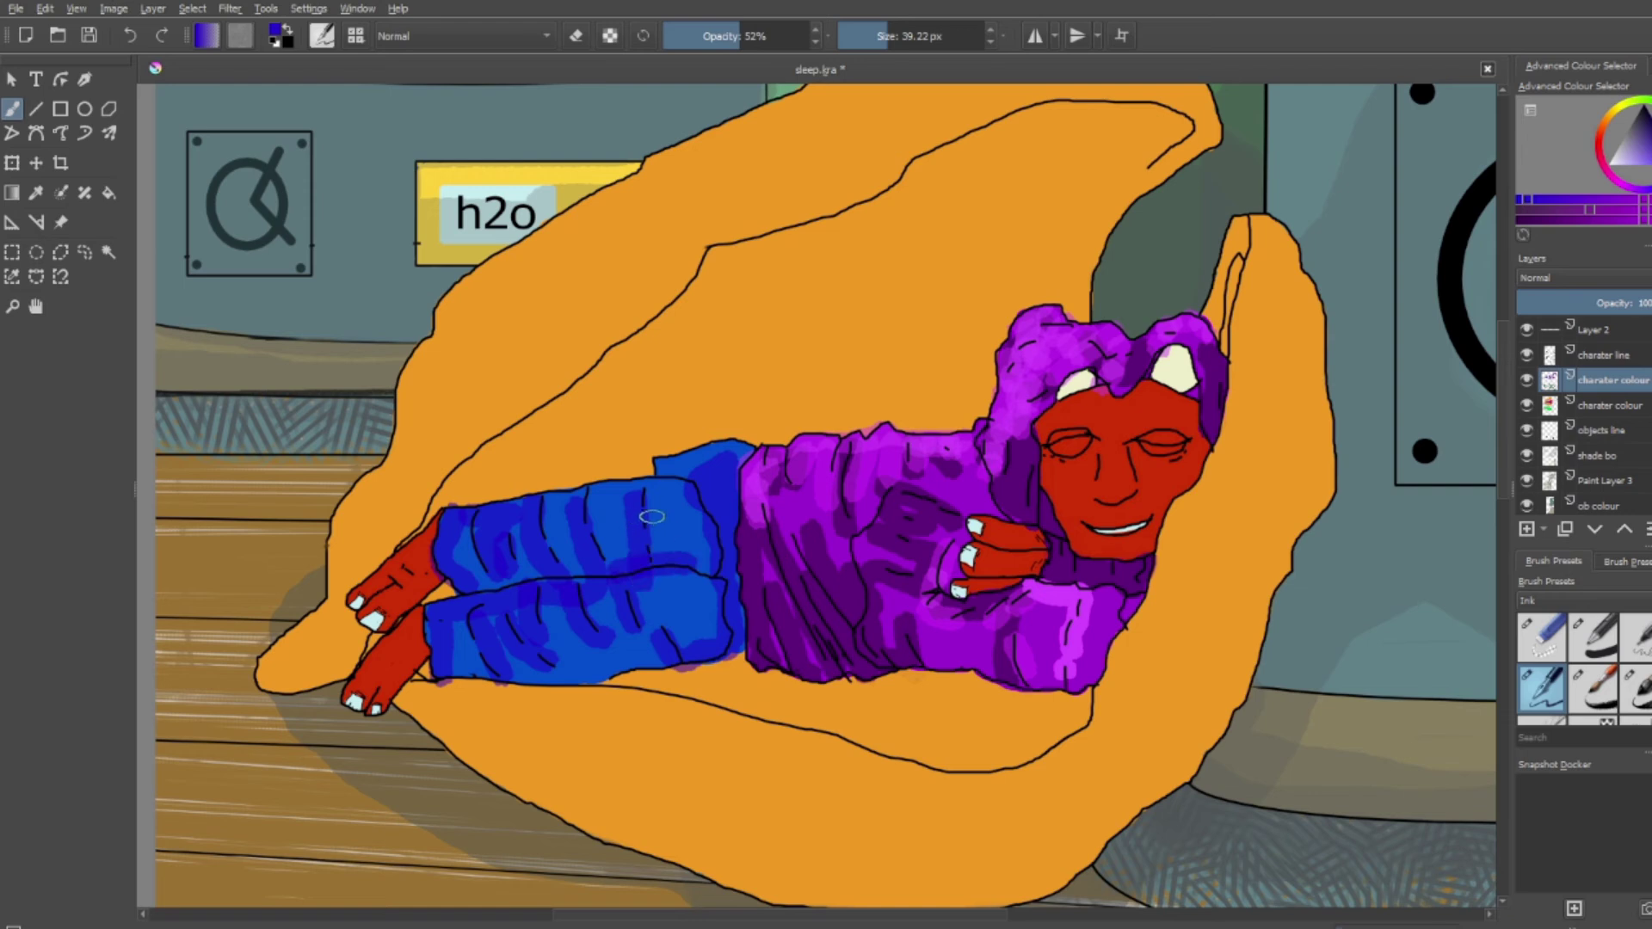
key("l")
key("l")
key("l")
left_click_drag(637, 486, 598, 569)
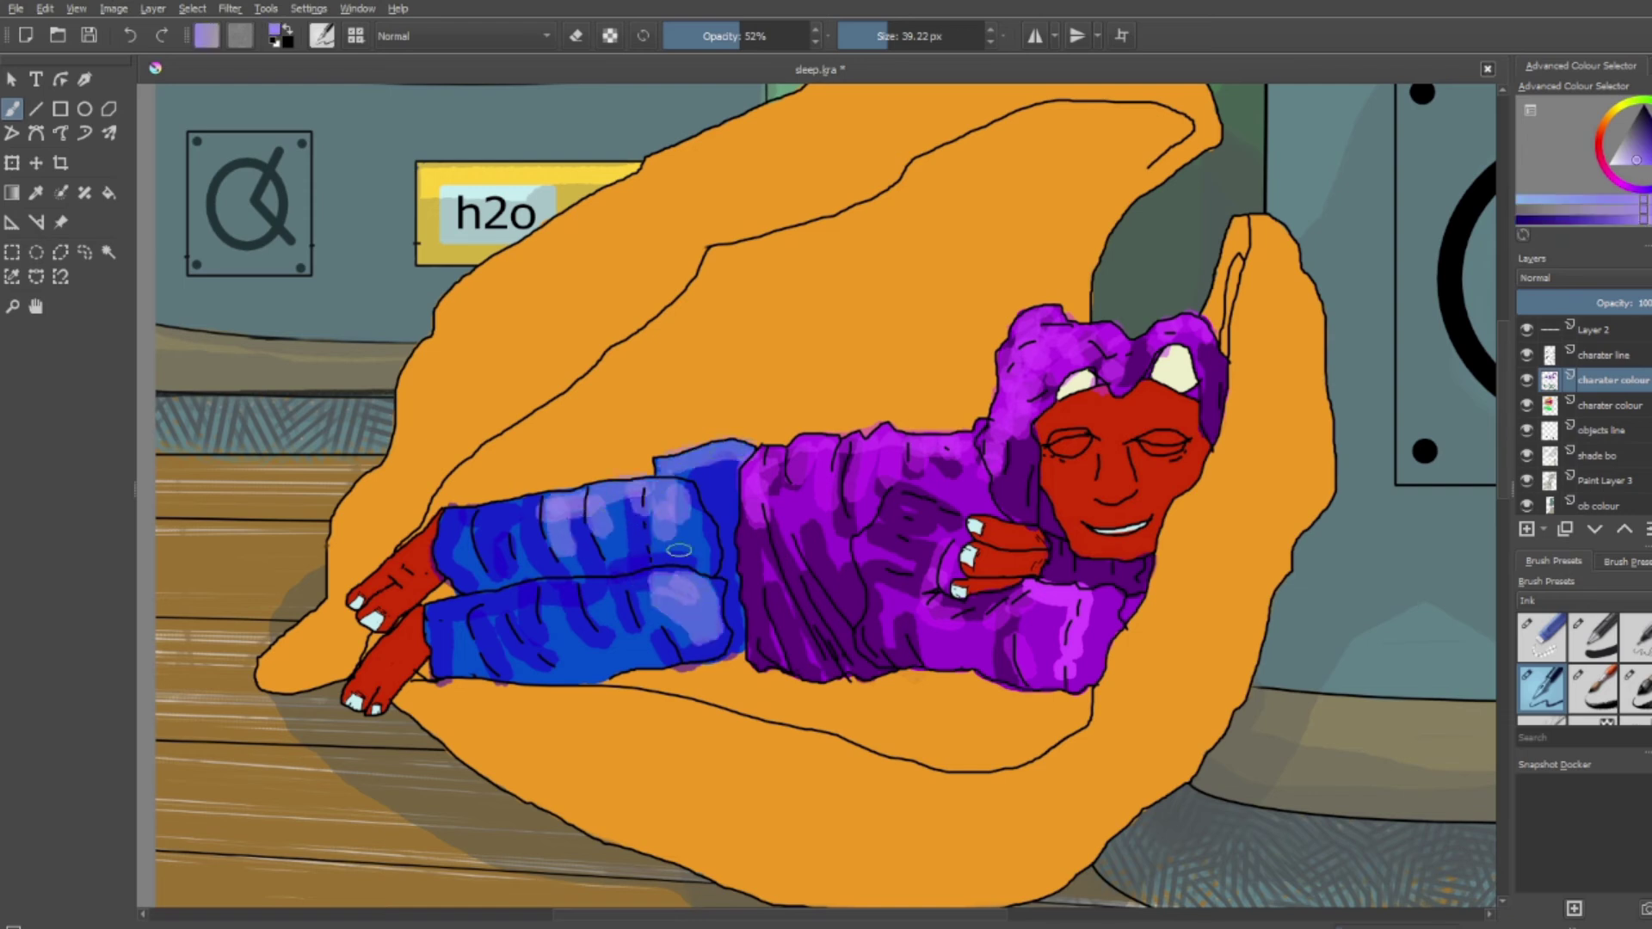
Shade the sleeper's red feet, face and hand in dark red with a 19.52 px brush at 52% opacity
left_click(391, 575, "ctrl")
scroll(391, 569, "up", 5)
mouse_move(803, 262)
left_mouse_down()
mouse_move(716, 478)
mouse_move(654, 463)
mouse_move(757, 354)
mouse_move(691, 408)
mouse_move(628, 626)
mouse_move(640, 738)
mouse_move(767, 533)
left_mouse_up()
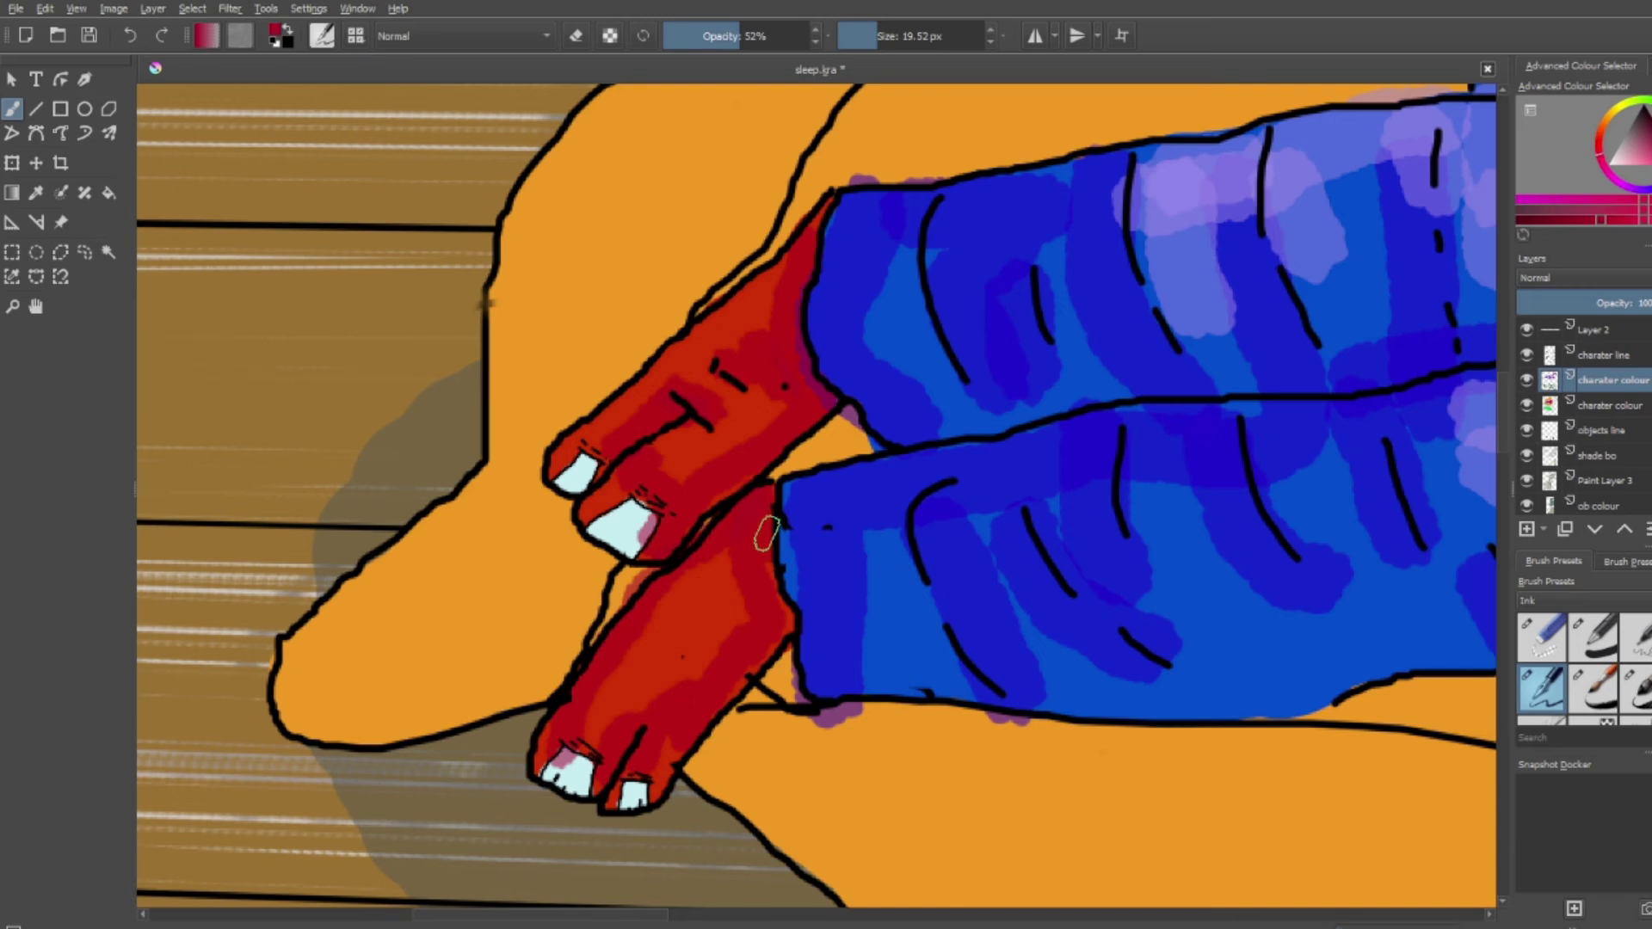
scroll(768, 533, "down", 5)
scroll(955, 551, "up", 5)
mouse_move(895, 344)
left_mouse_down()
mouse_move(860, 351)
mouse_move(702, 480)
mouse_move(840, 358)
mouse_move(1146, 362)
mouse_move(1165, 505)
mouse_move(954, 837)
mouse_move(995, 549)
mouse_move(996, 701)
mouse_move(720, 553)
mouse_move(762, 668)
mouse_move(1022, 572)
left_mouse_up()
left_click_drag(902, 555, 848, 215)
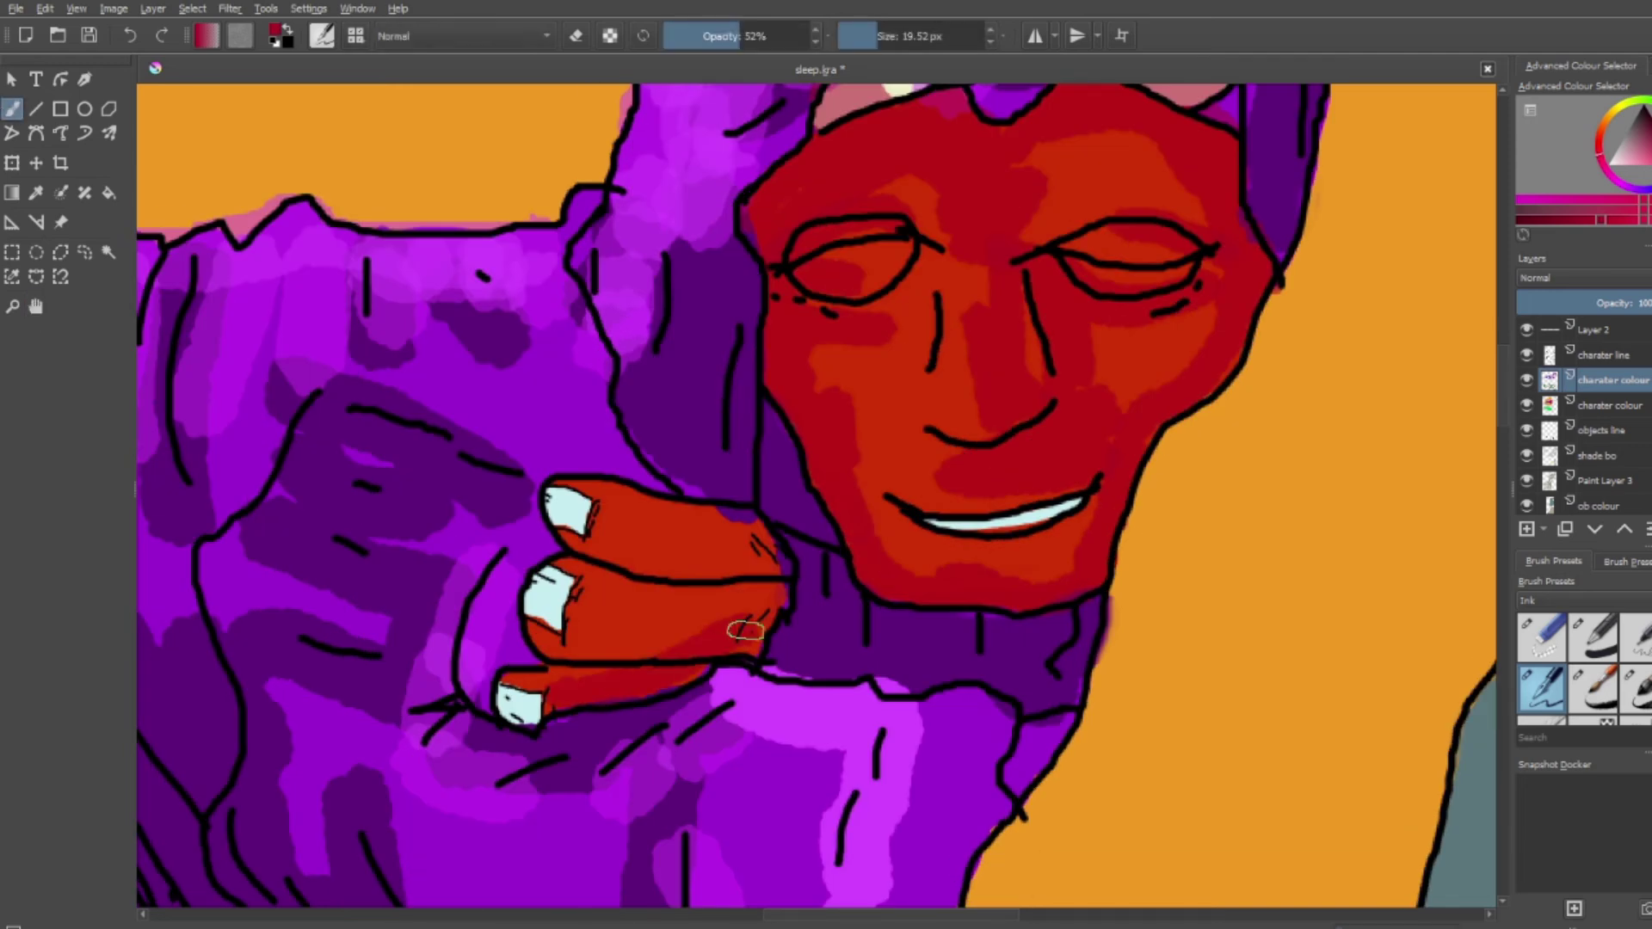
scroll(467, 460, "down", 2)
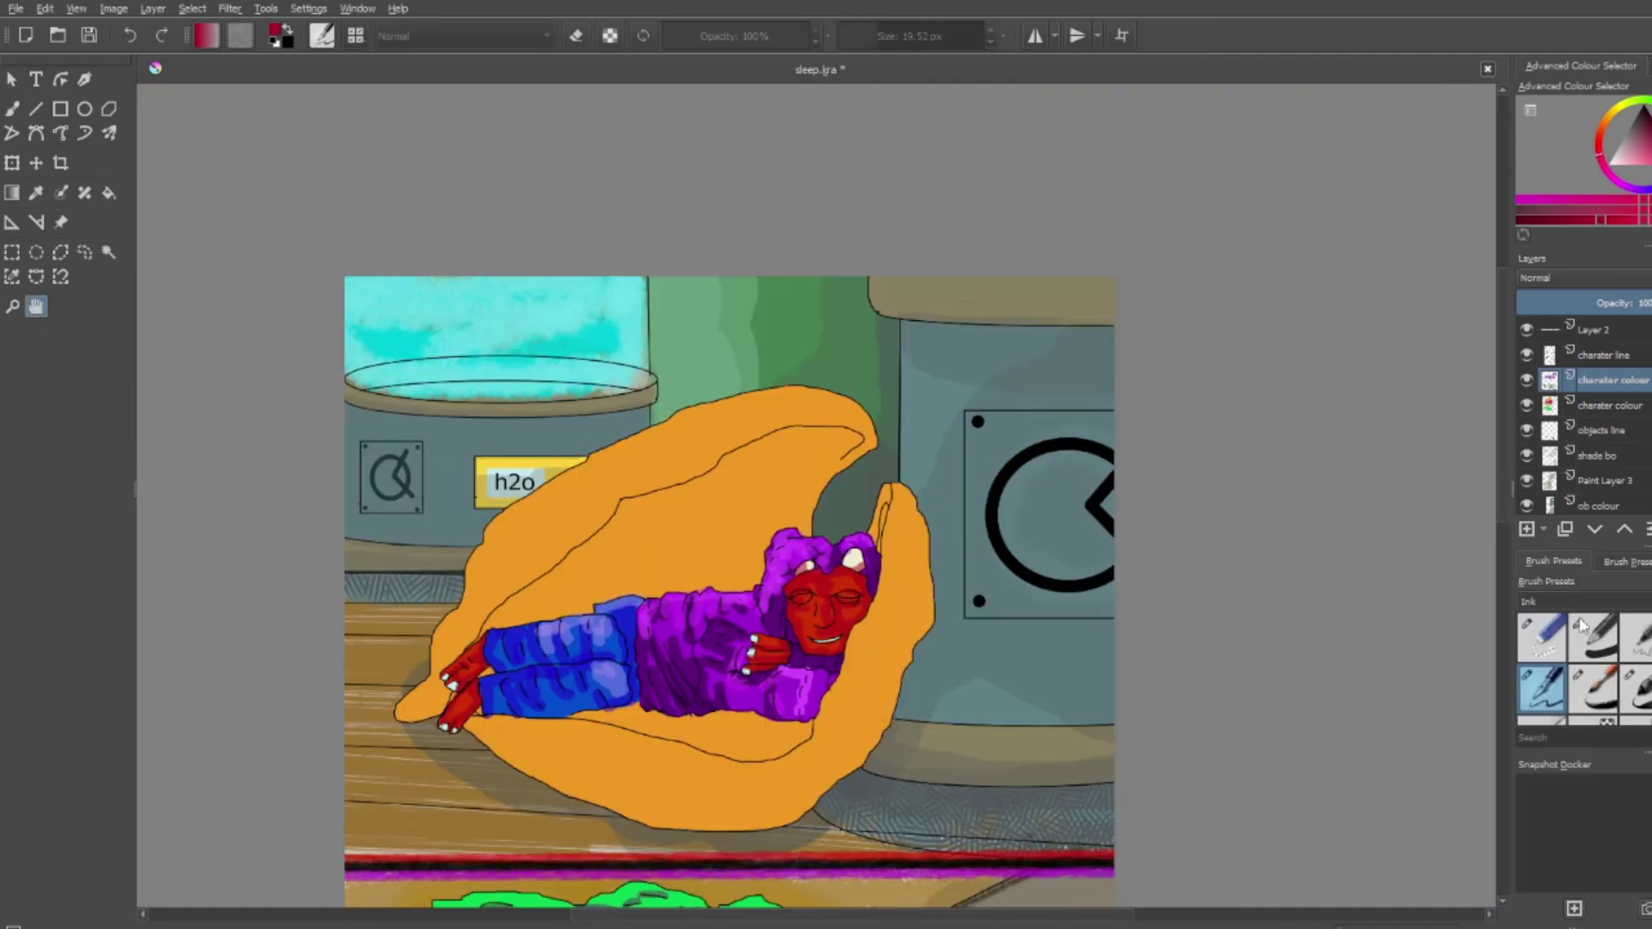
Cover the orange pod with red scale-like texture shading using a 185.70 px texture brush at 23% opacity
key("b")
left_click_drag(482, 633, 568, 586)
mouse_move(732, 482)
left_mouse_down()
mouse_move(851, 430)
mouse_move(464, 637)
left_mouse_up()
left_click_drag(628, 551, 738, 473)
mouse_move(512, 757)
left_mouse_down()
mouse_move(660, 818)
mouse_move(797, 799)
mouse_move(873, 706)
mouse_move(805, 732)
mouse_move(589, 711)
mouse_move(755, 734)
left_mouse_up()
mouse_move(750, 433)
left_mouse_down()
mouse_move(731, 516)
mouse_move(568, 559)
mouse_move(456, 654)
mouse_move(594, 486)
mouse_move(839, 426)
left_mouse_up()
mouse_move(508, 732)
left_mouse_down()
mouse_move(619, 766)
mouse_move(869, 714)
mouse_move(912, 594)
left_mouse_up()
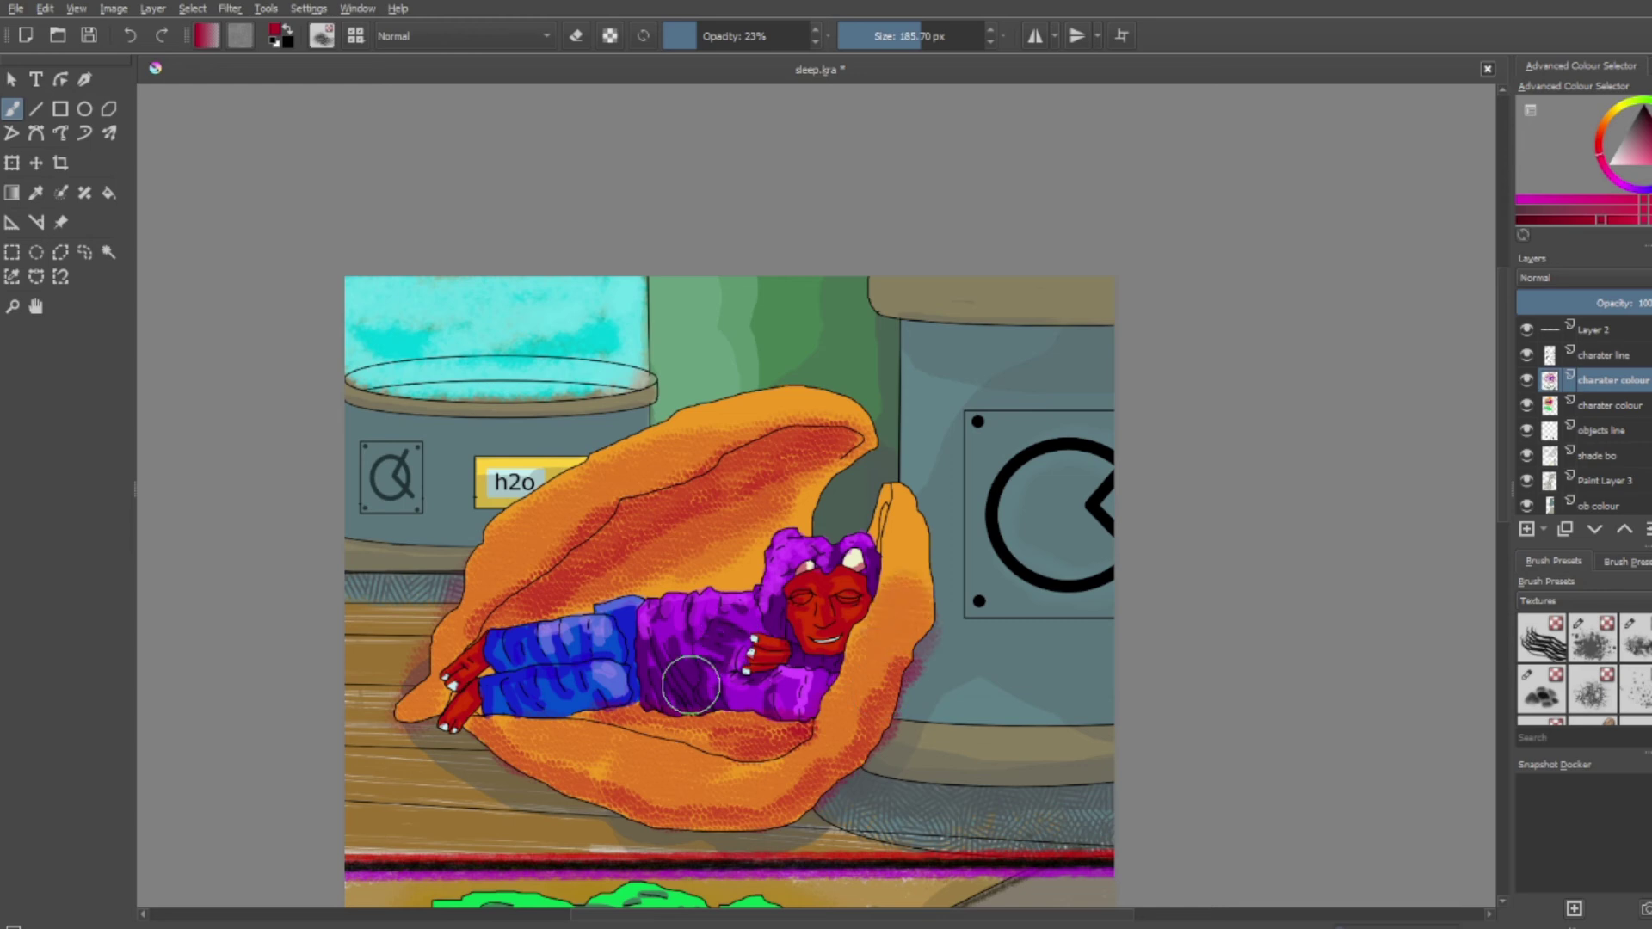
Erase the red texture overspill around the pod's left edge and the sleeper's feet with a 98.32 px eraser at 98% opacity
left_click(1558, 654)
scroll(462, 568, "up", 8)
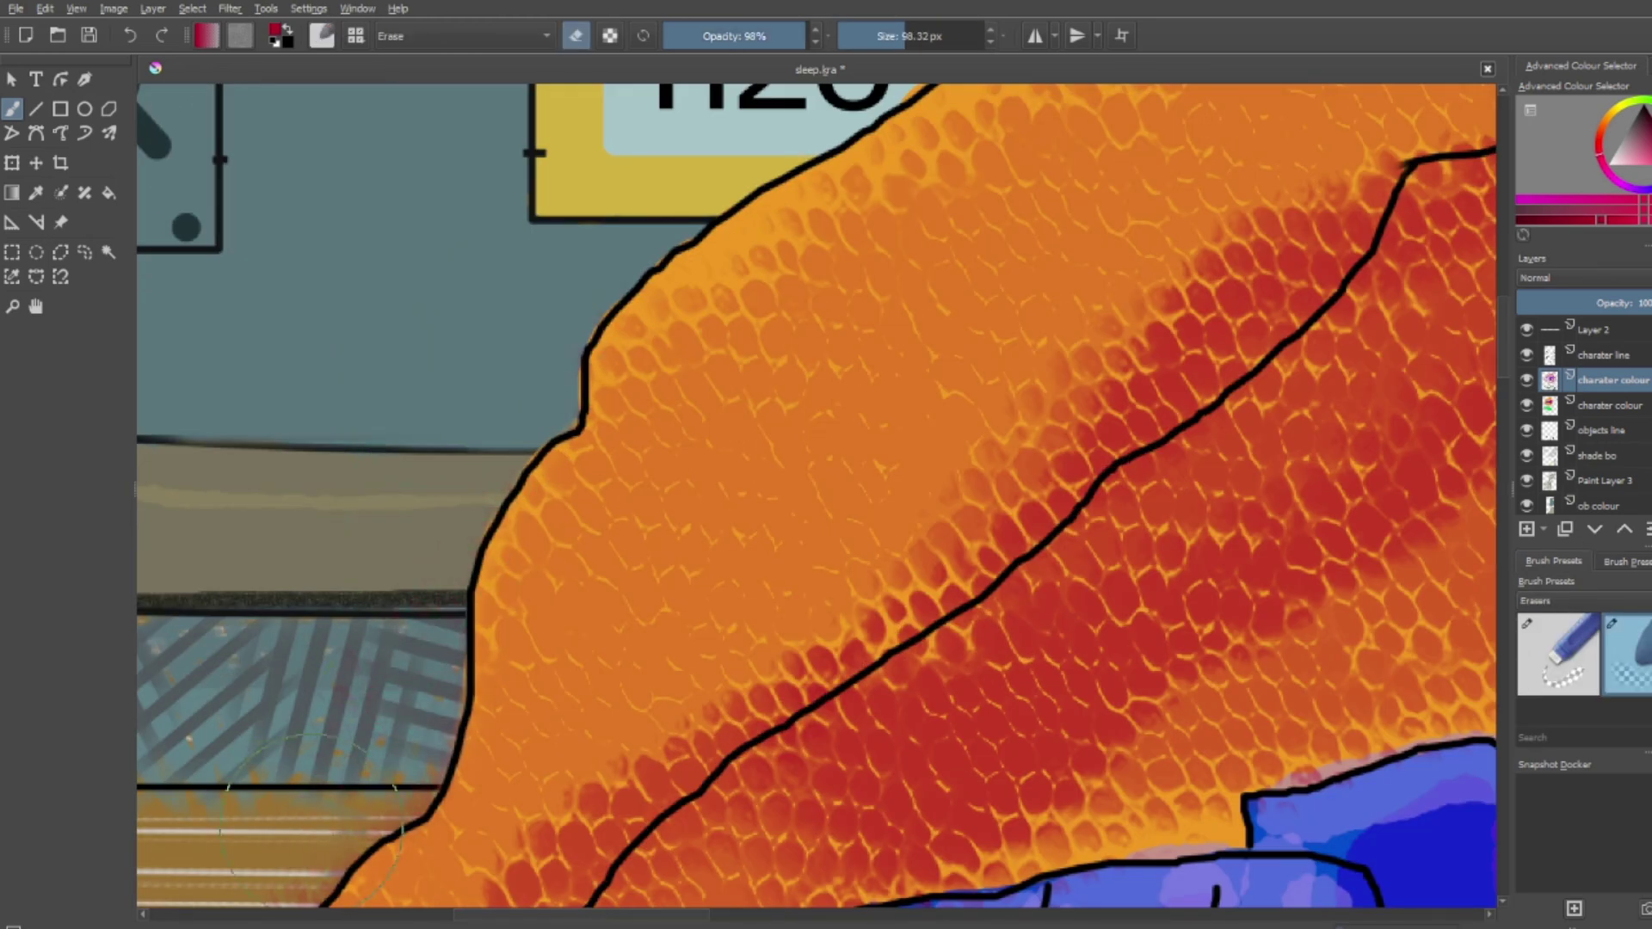
scroll(679, 436, "down", 5)
scroll(1179, 783, "down", 2)
scroll(1179, 783, "left", 1)
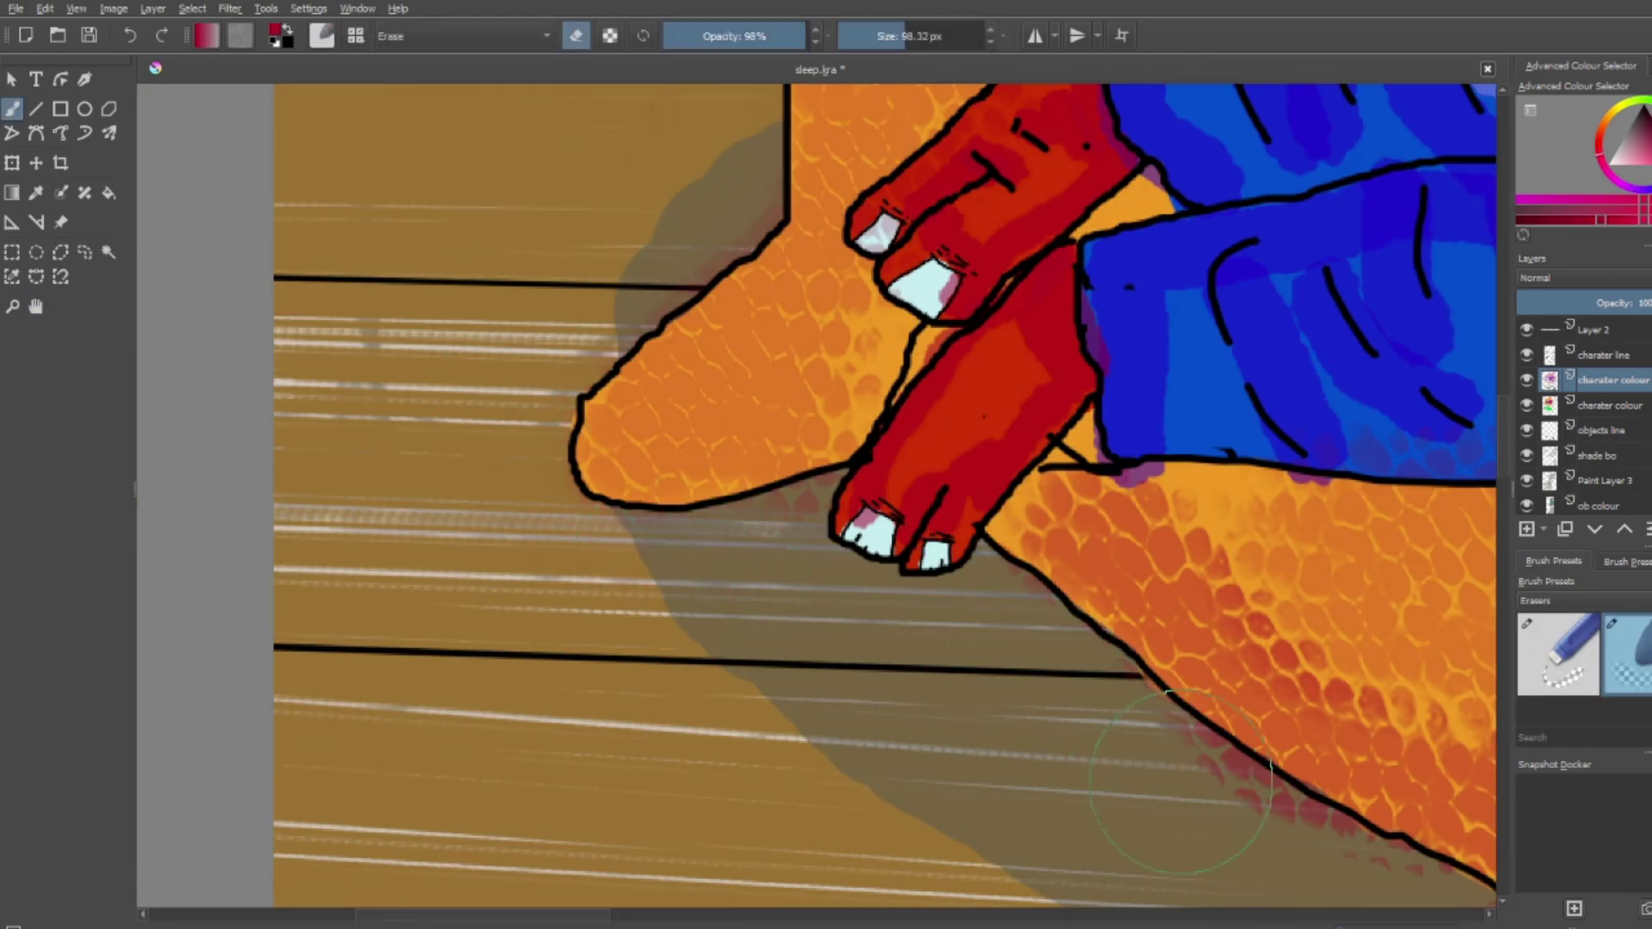
left_click(35, 306)
left_click_drag(775, 259, 367, 688)
scroll(368, 689, "up", 2)
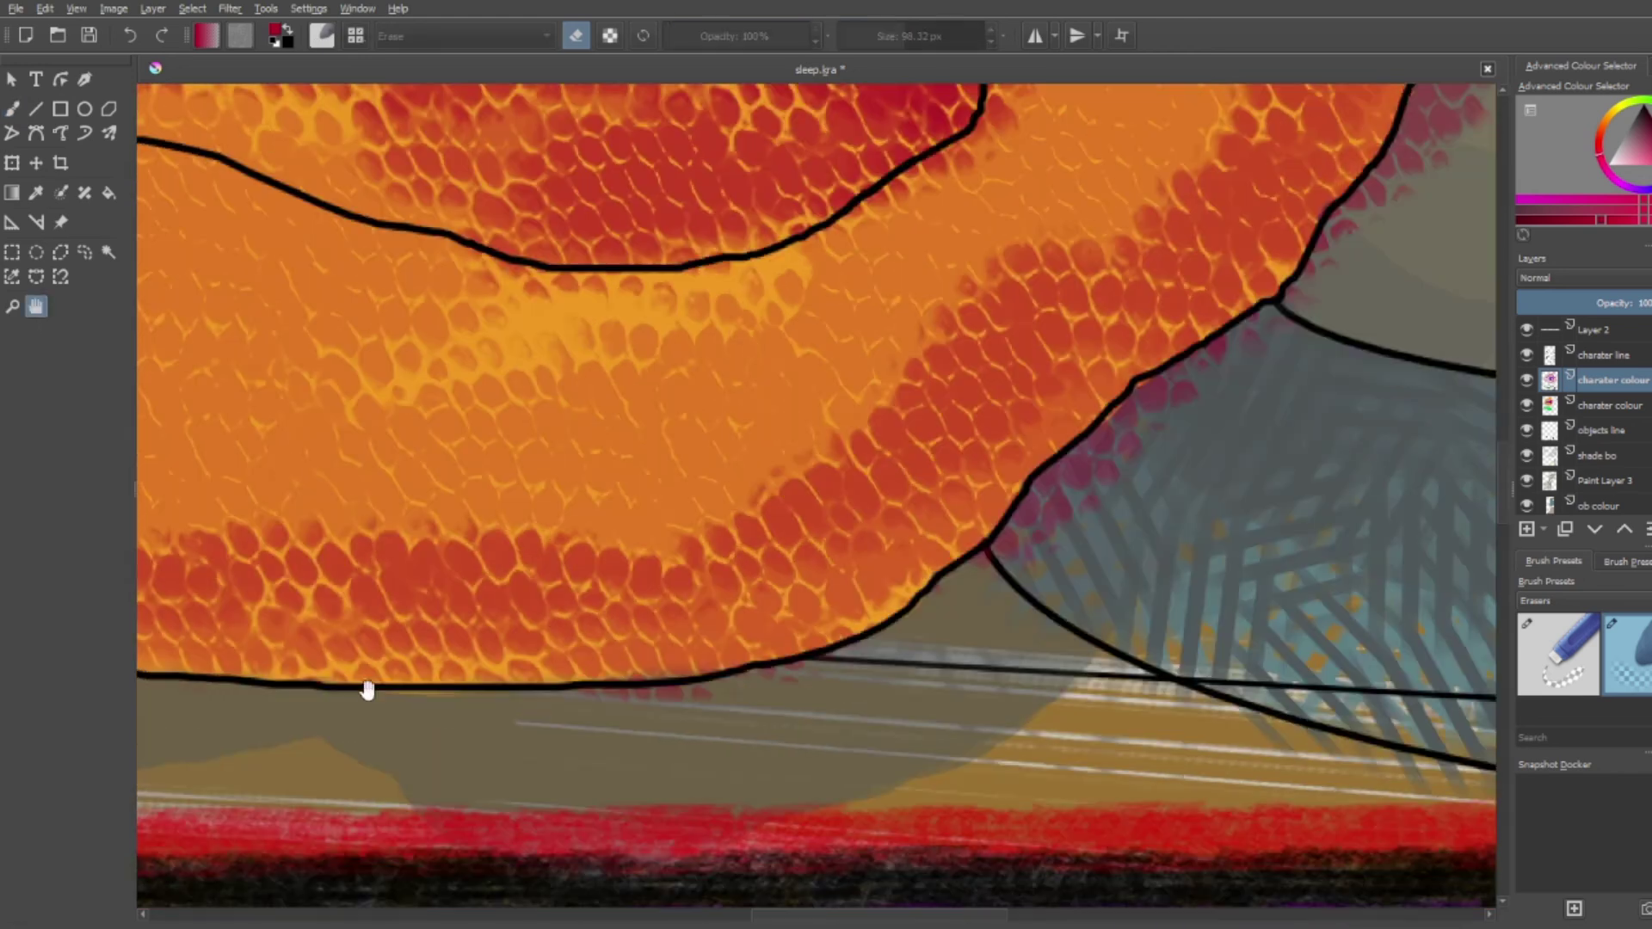
Erase the texture overspill along the outside of the pod's lower and right edges with the 98.32 px eraser
key("b")
scroll(738, 755, "down", 1)
left_click_drag(1110, 456, 783, 688)
scroll(686, 582, "up", 2)
left_click_drag(925, 559, 779, 723)
left_click_drag(1101, 94, 873, 550)
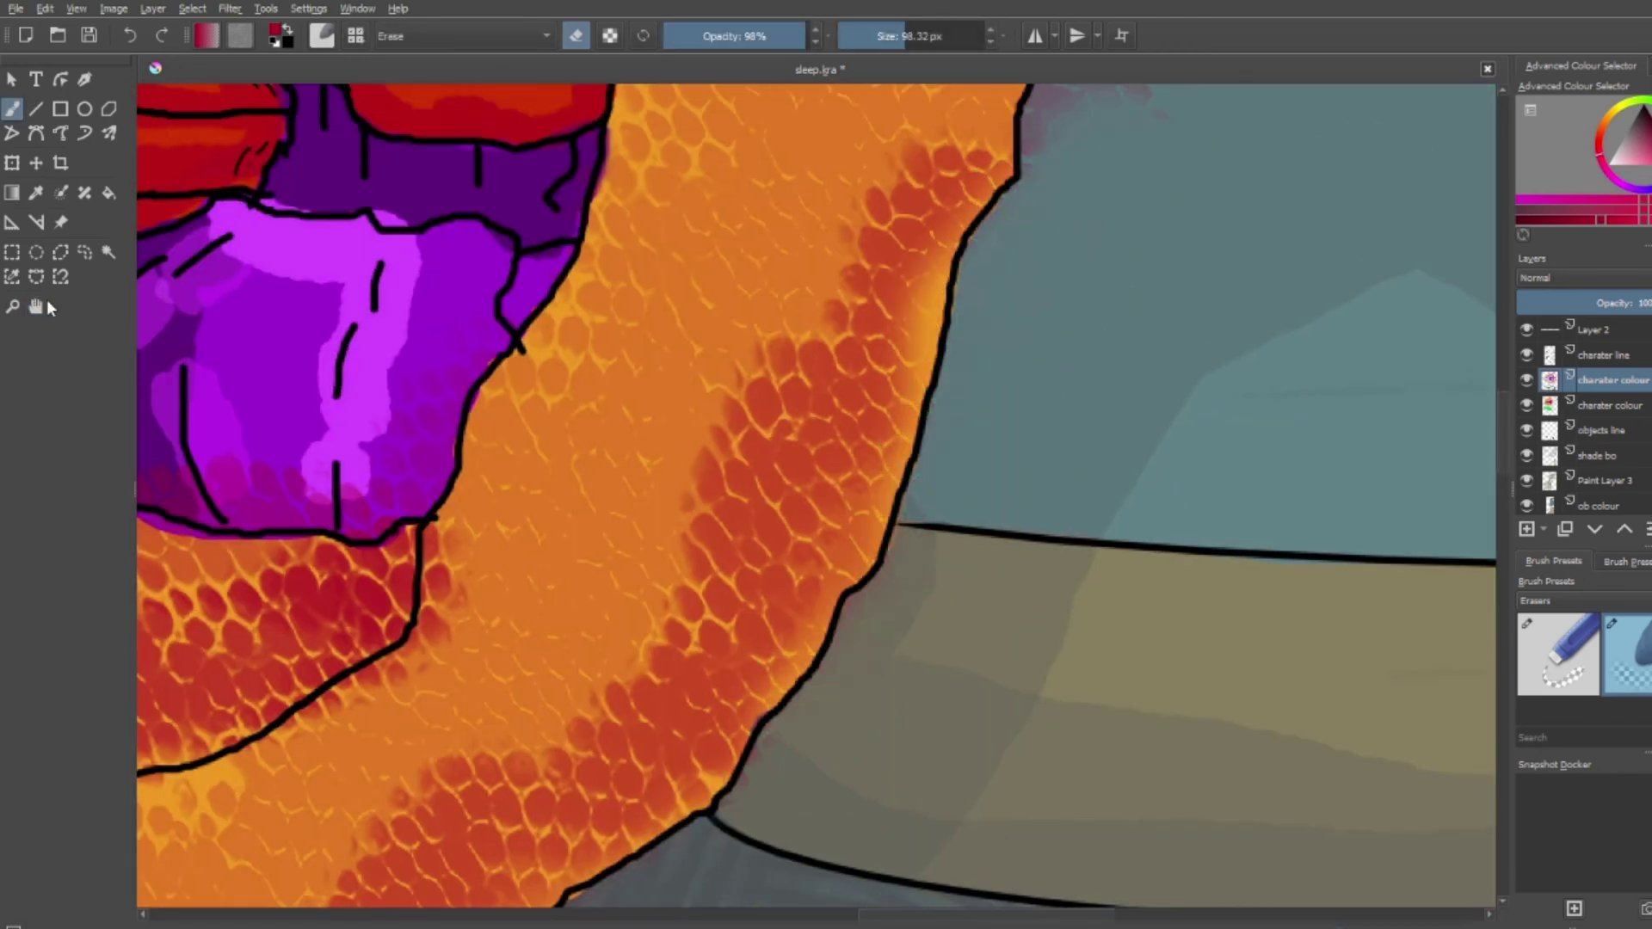
scroll(775, 473, "down", 2)
left_click_drag(917, 602, 805, 774)
Erase the remaining red scale texture from the sleeper's purple hoodie and blue trousers
scroll(804, 774, "down", 2)
scroll(869, 527, "up", 3)
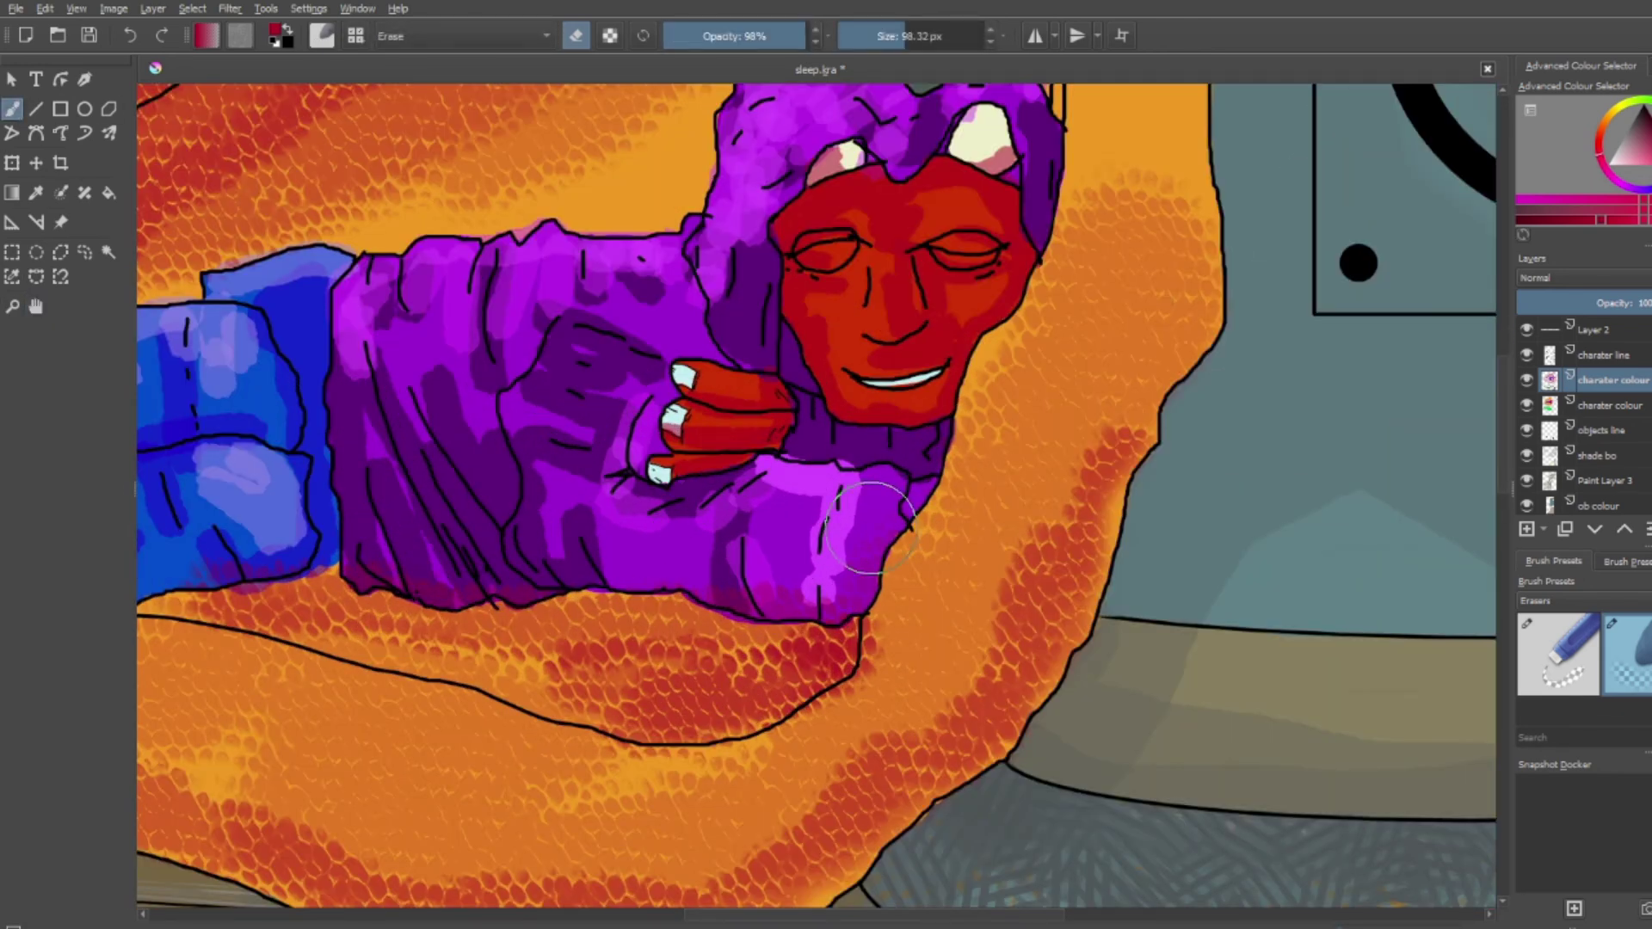
scroll(869, 527, "down", 1)
scroll(811, 536, "up", 4)
scroll(876, 593, "down", 8)
key("h")
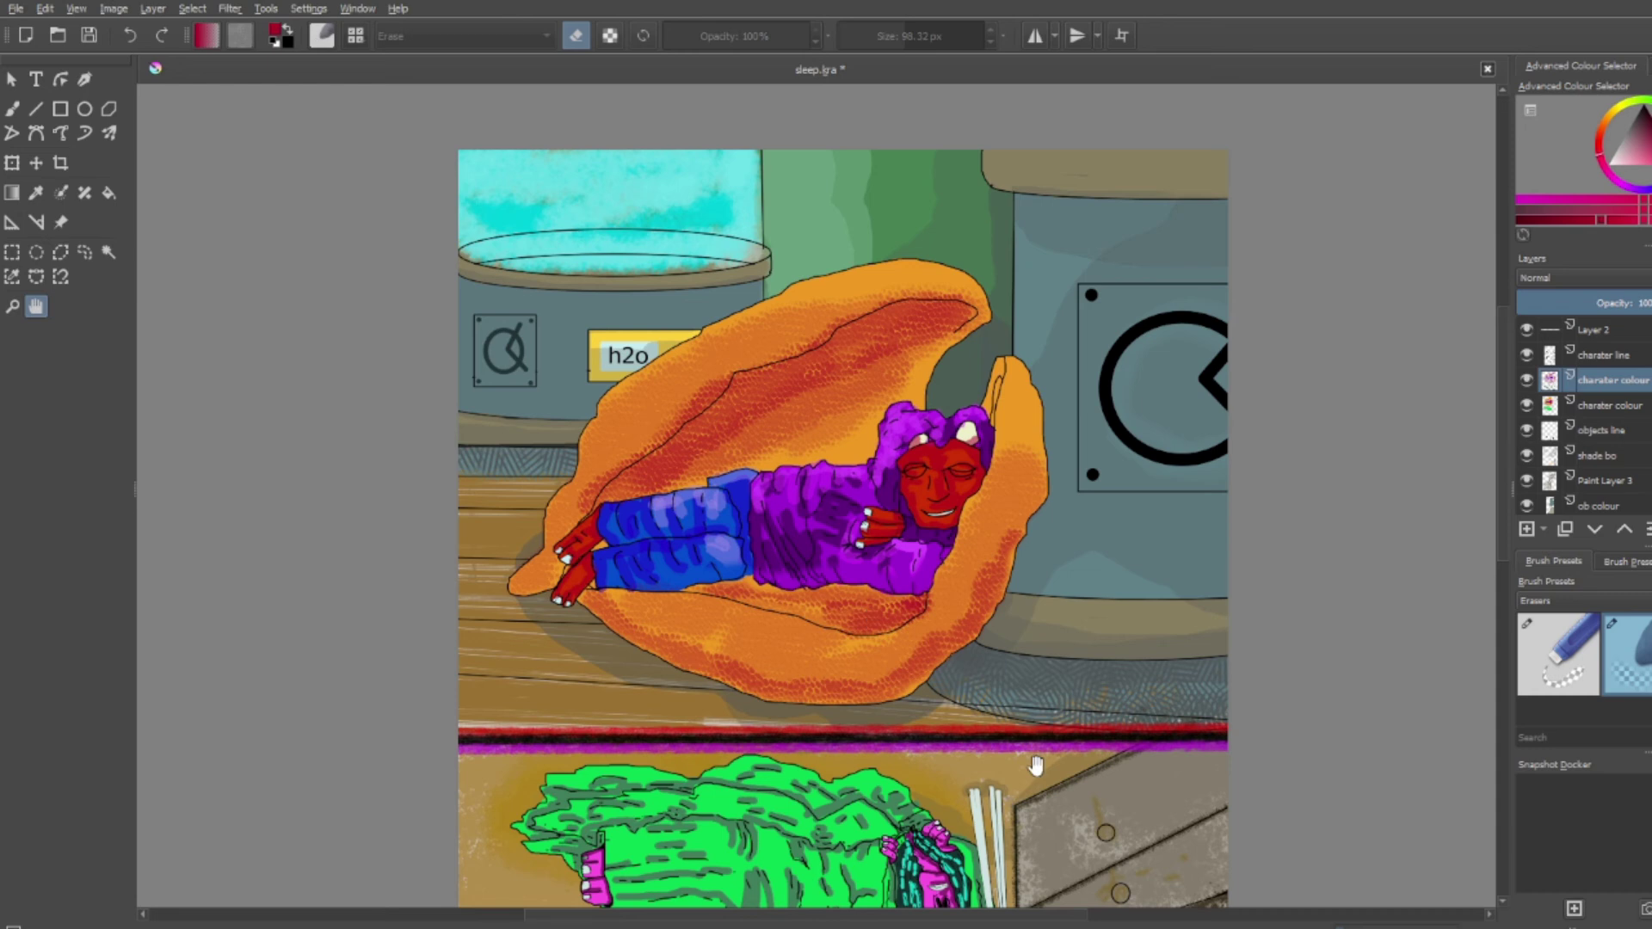
Paint olive streaks inside the pod on a new paint layer with an 86.54 px brush at 69% opacity, and erase the overspill
key("b")
key("slash")
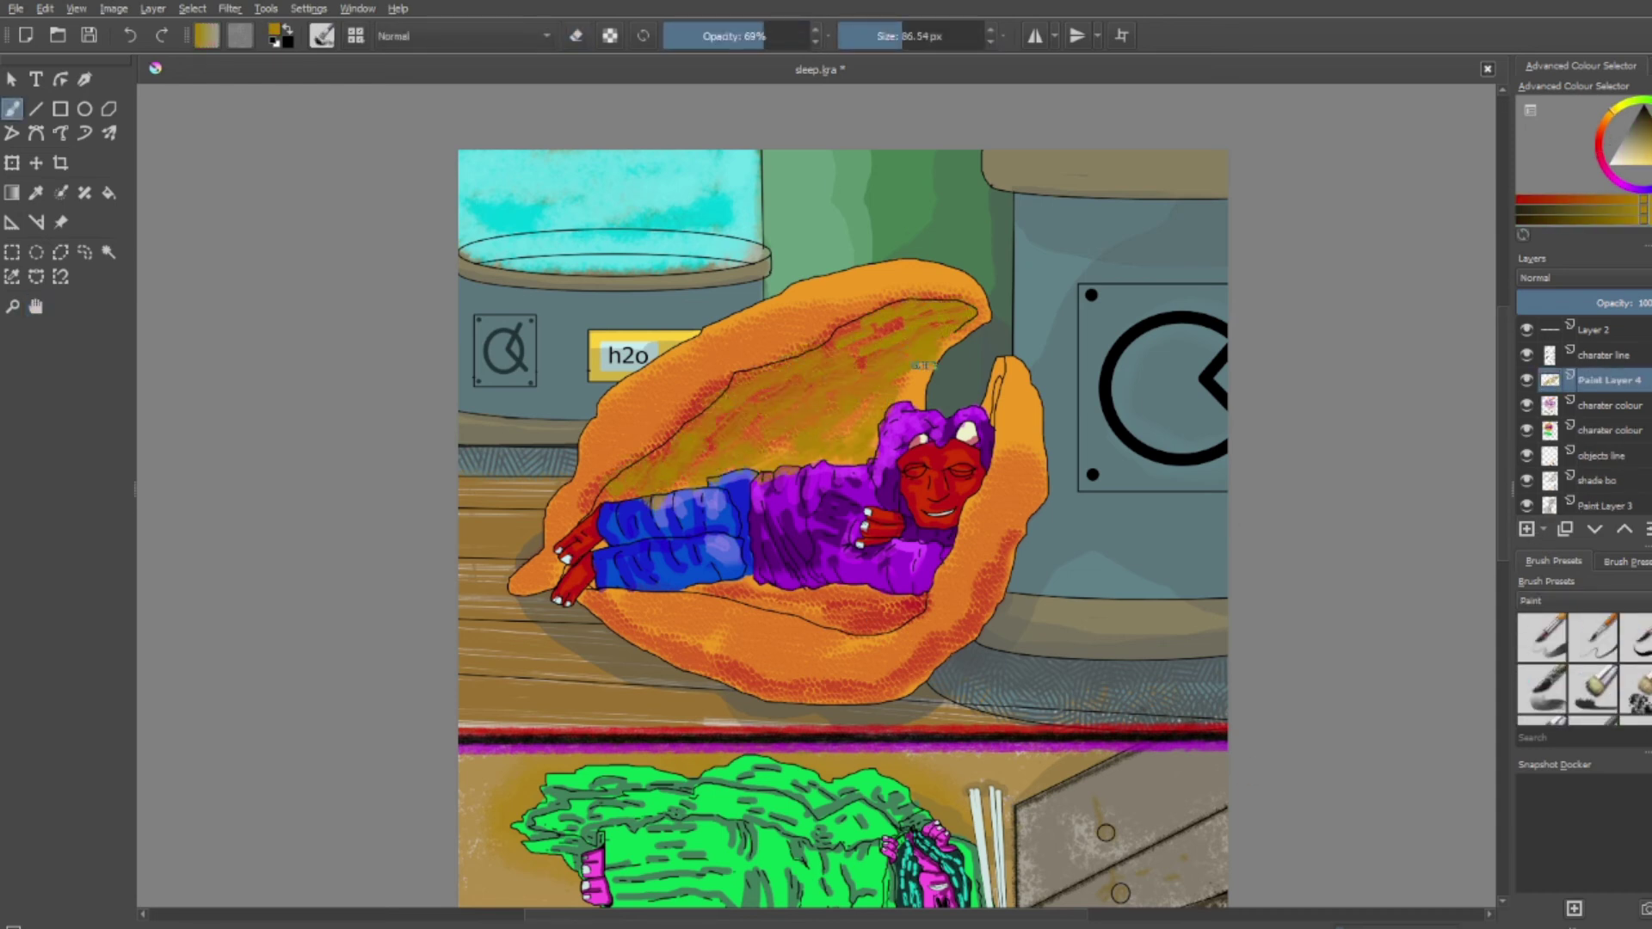
key("slash")
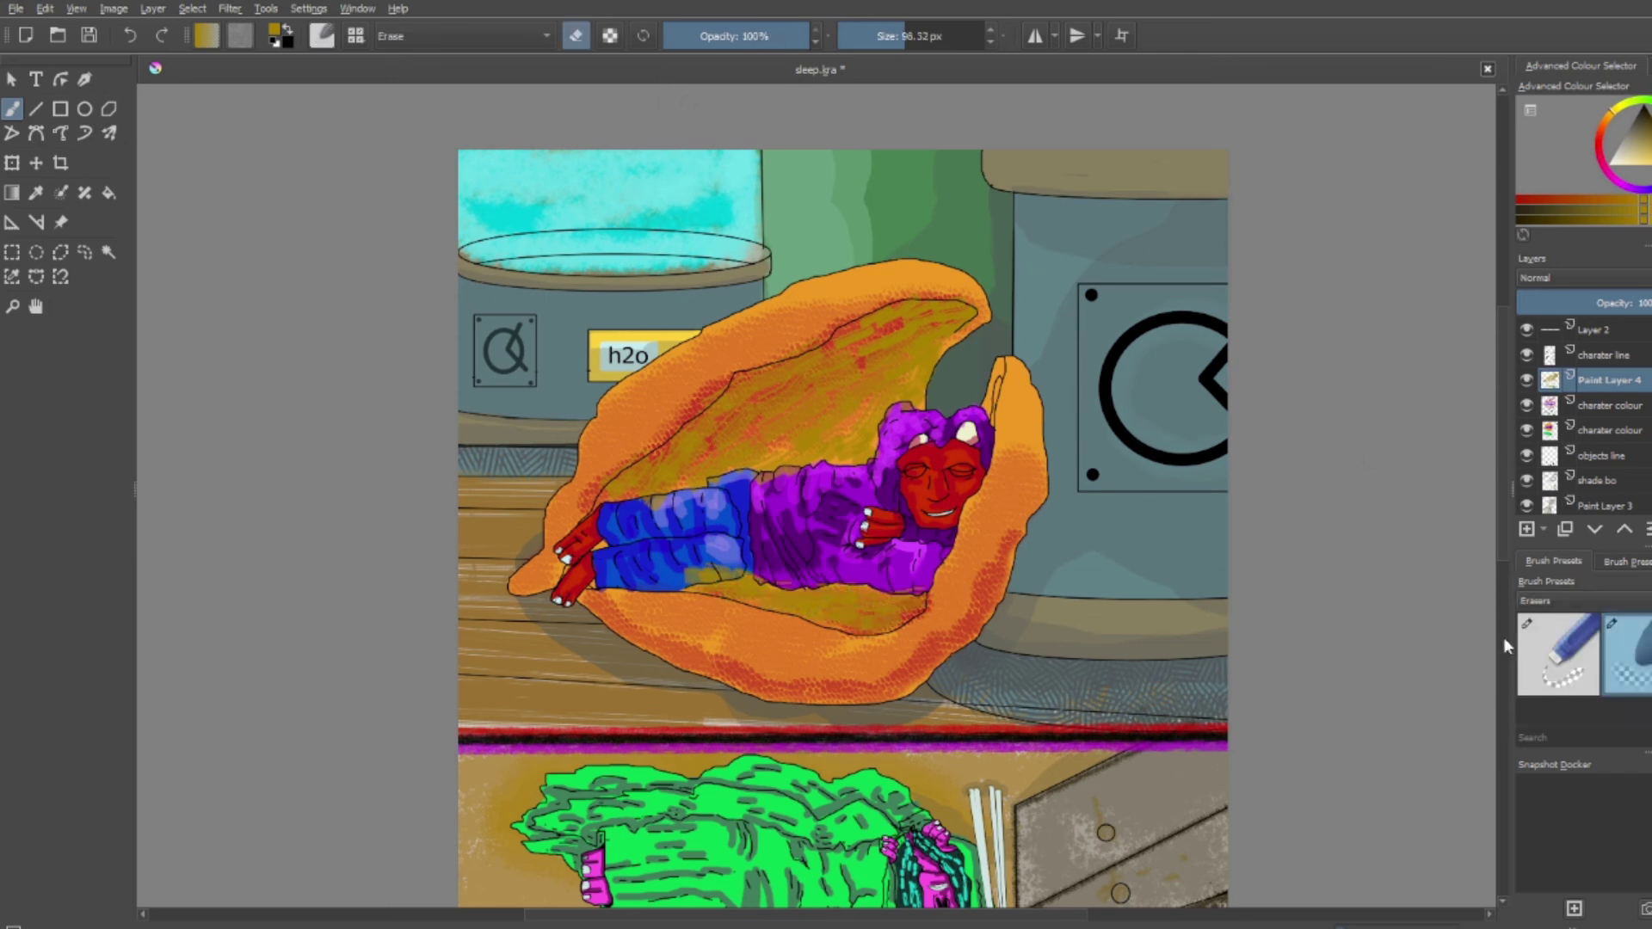
scroll(1583, 599, "down", 3)
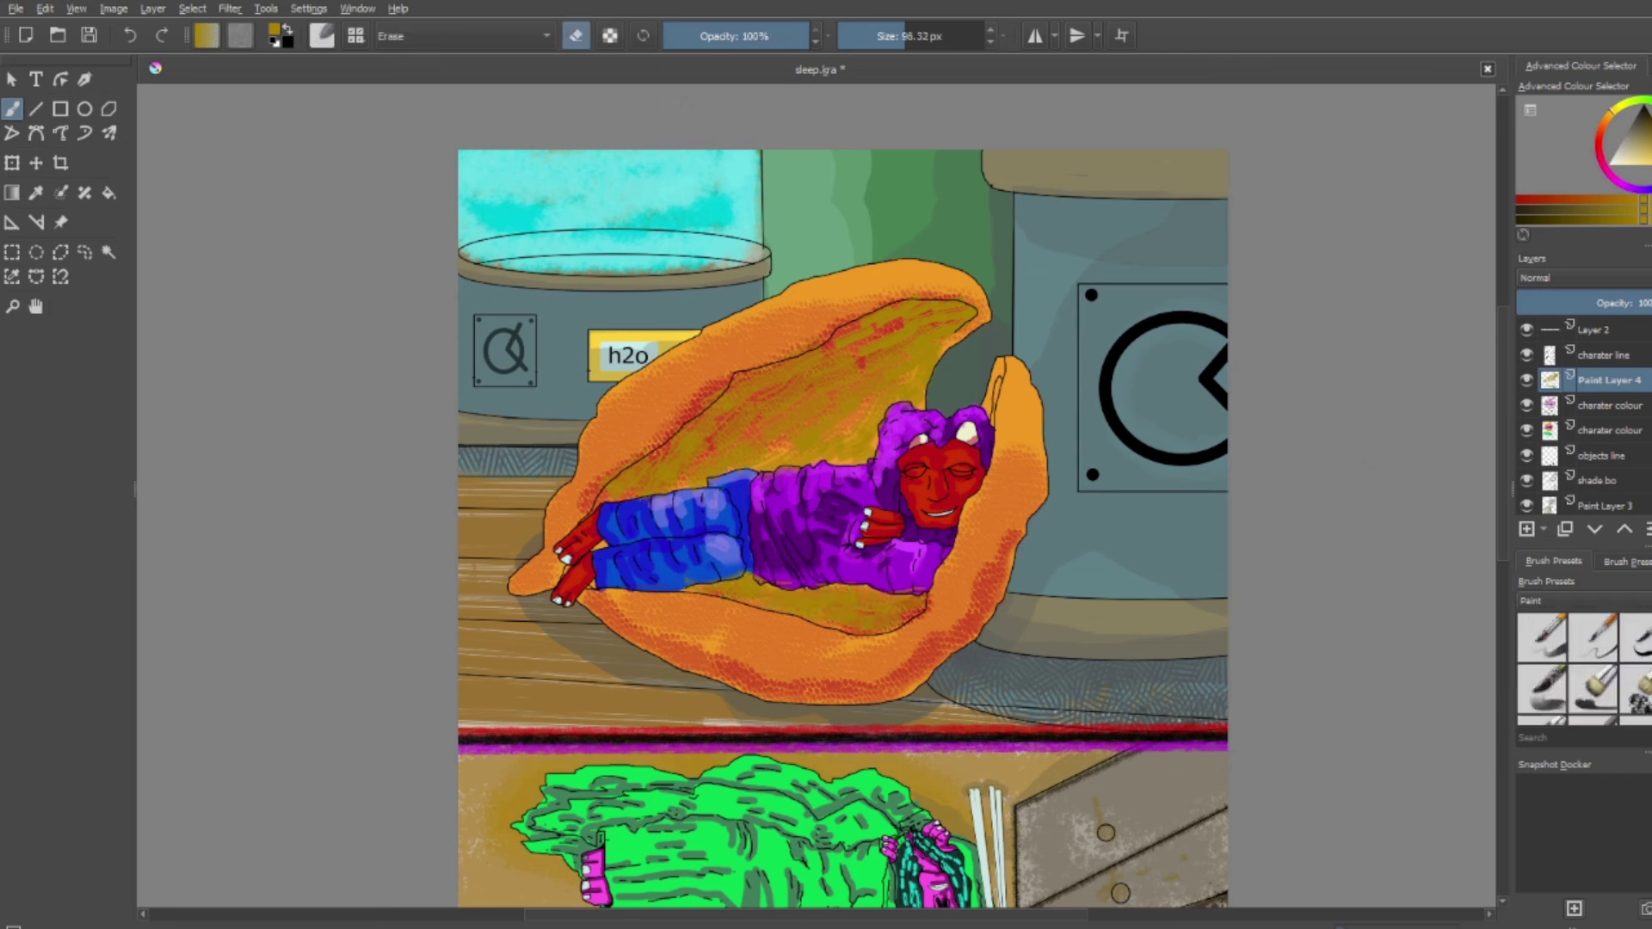
Extend the olive colour to the pod's inner edge with a 27.35 px brush at 45% opacity, and erase the overspill
left_click(1541, 637)
scroll(883, 288, "up", 3)
left_click(729, 35)
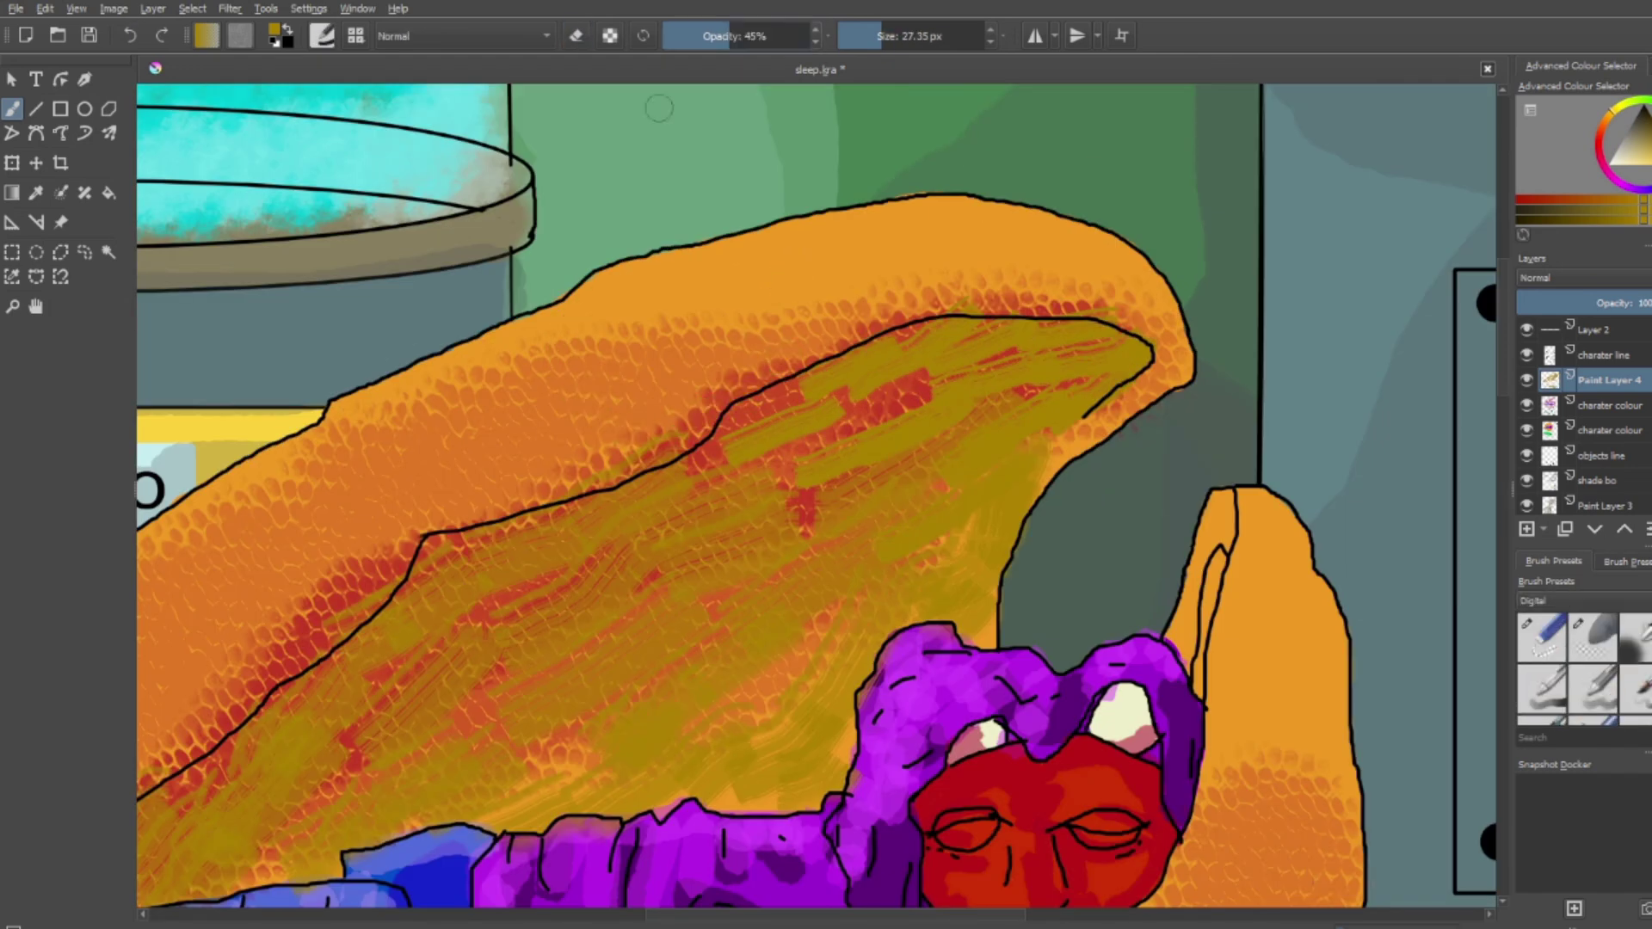
key("slash")
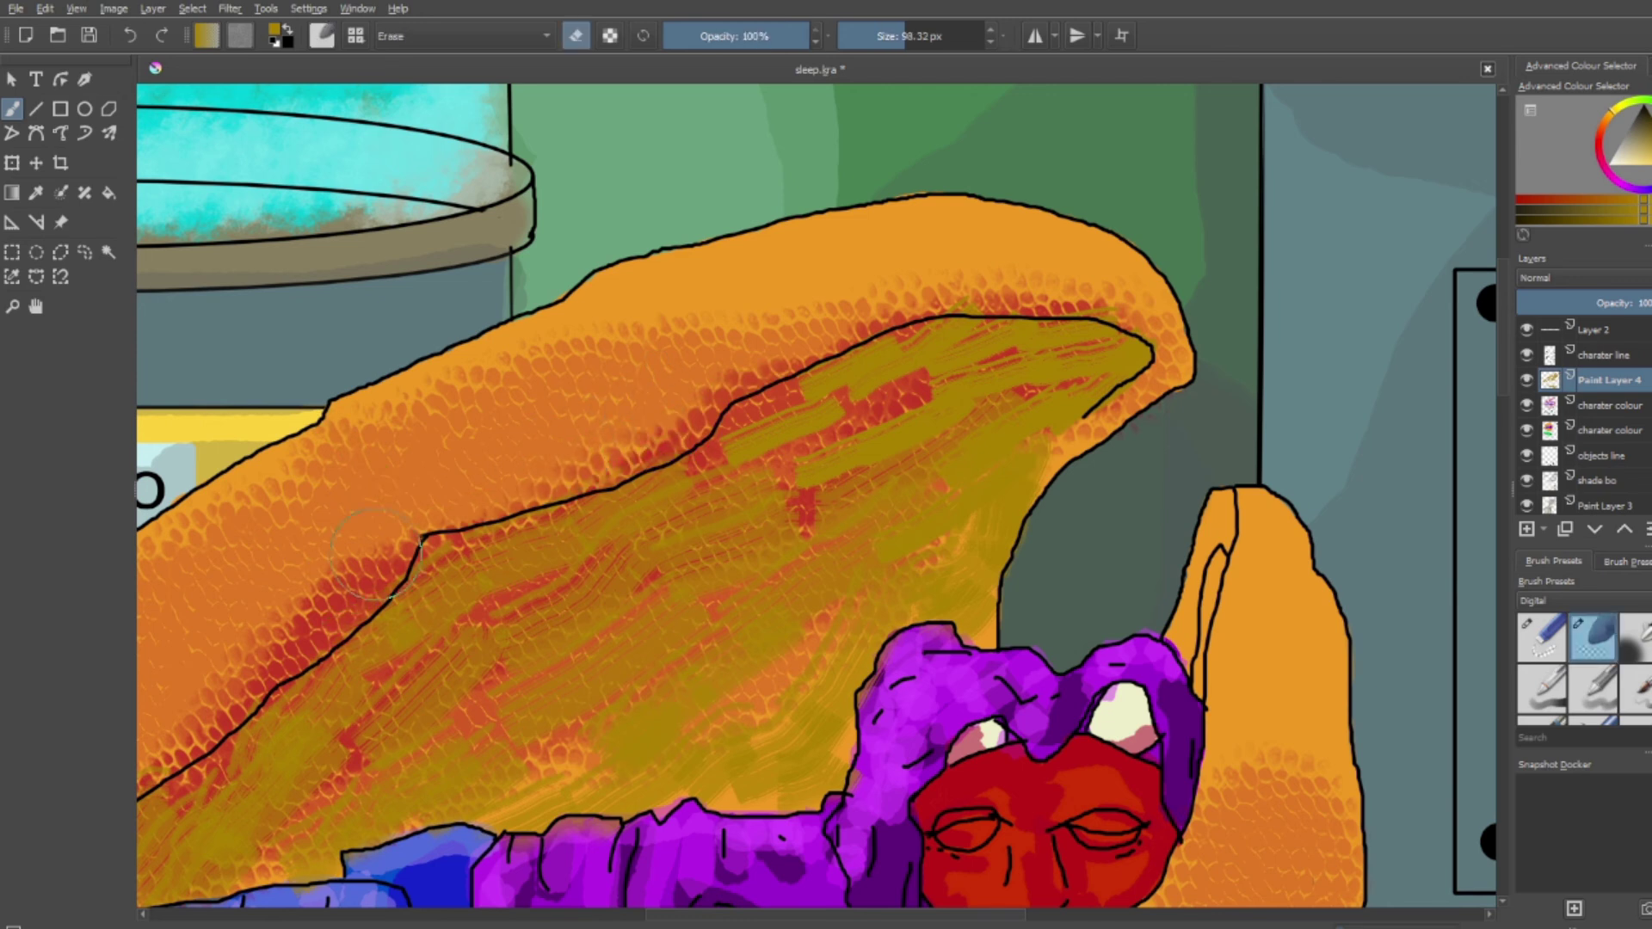
scroll(620, 315, "down", 5)
scroll(677, 476, "up", 4)
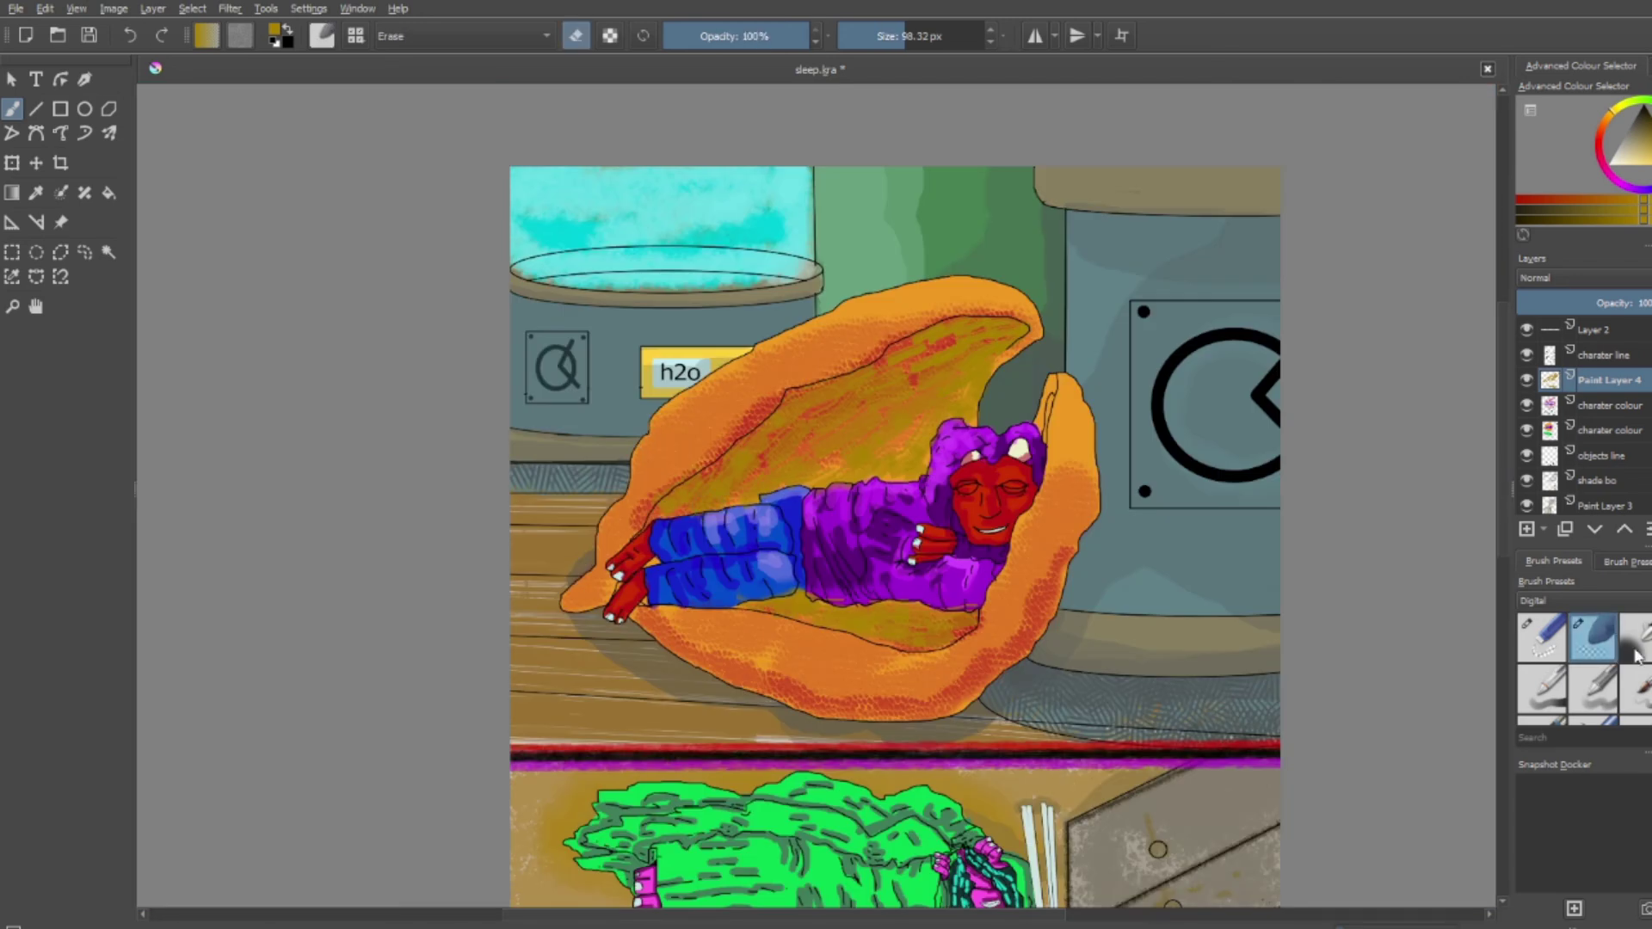
Draw thin olive plate outlines across the pod's outer shell with a 7.50 px brush at 100% opacity
key("slash")
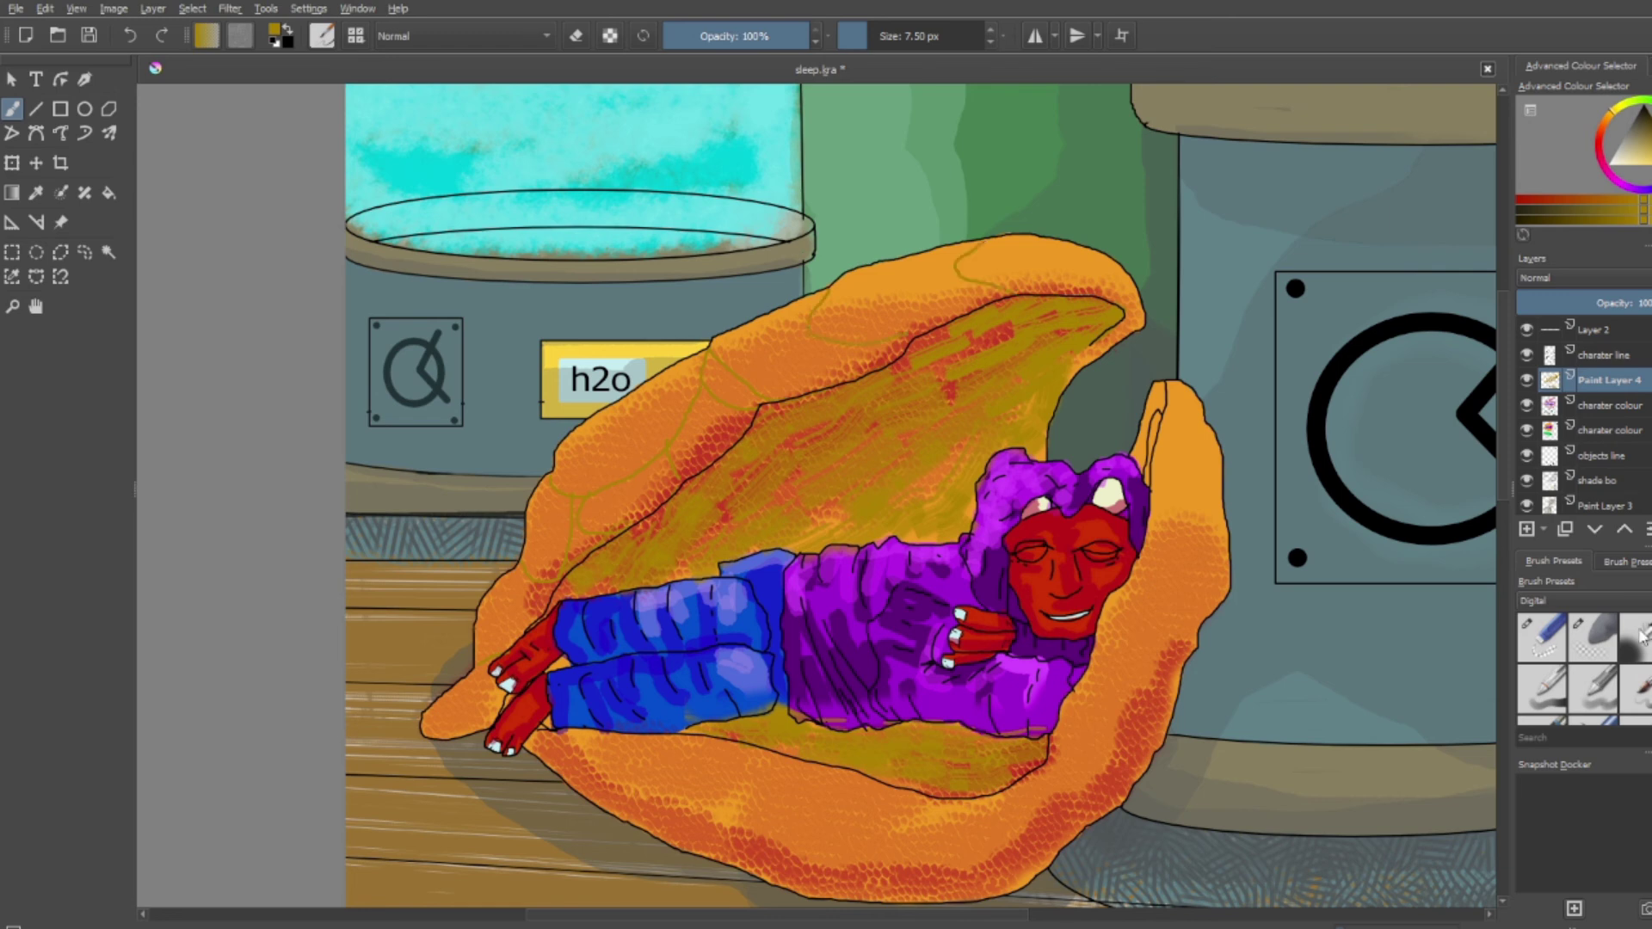
key("slash")
key("slash")
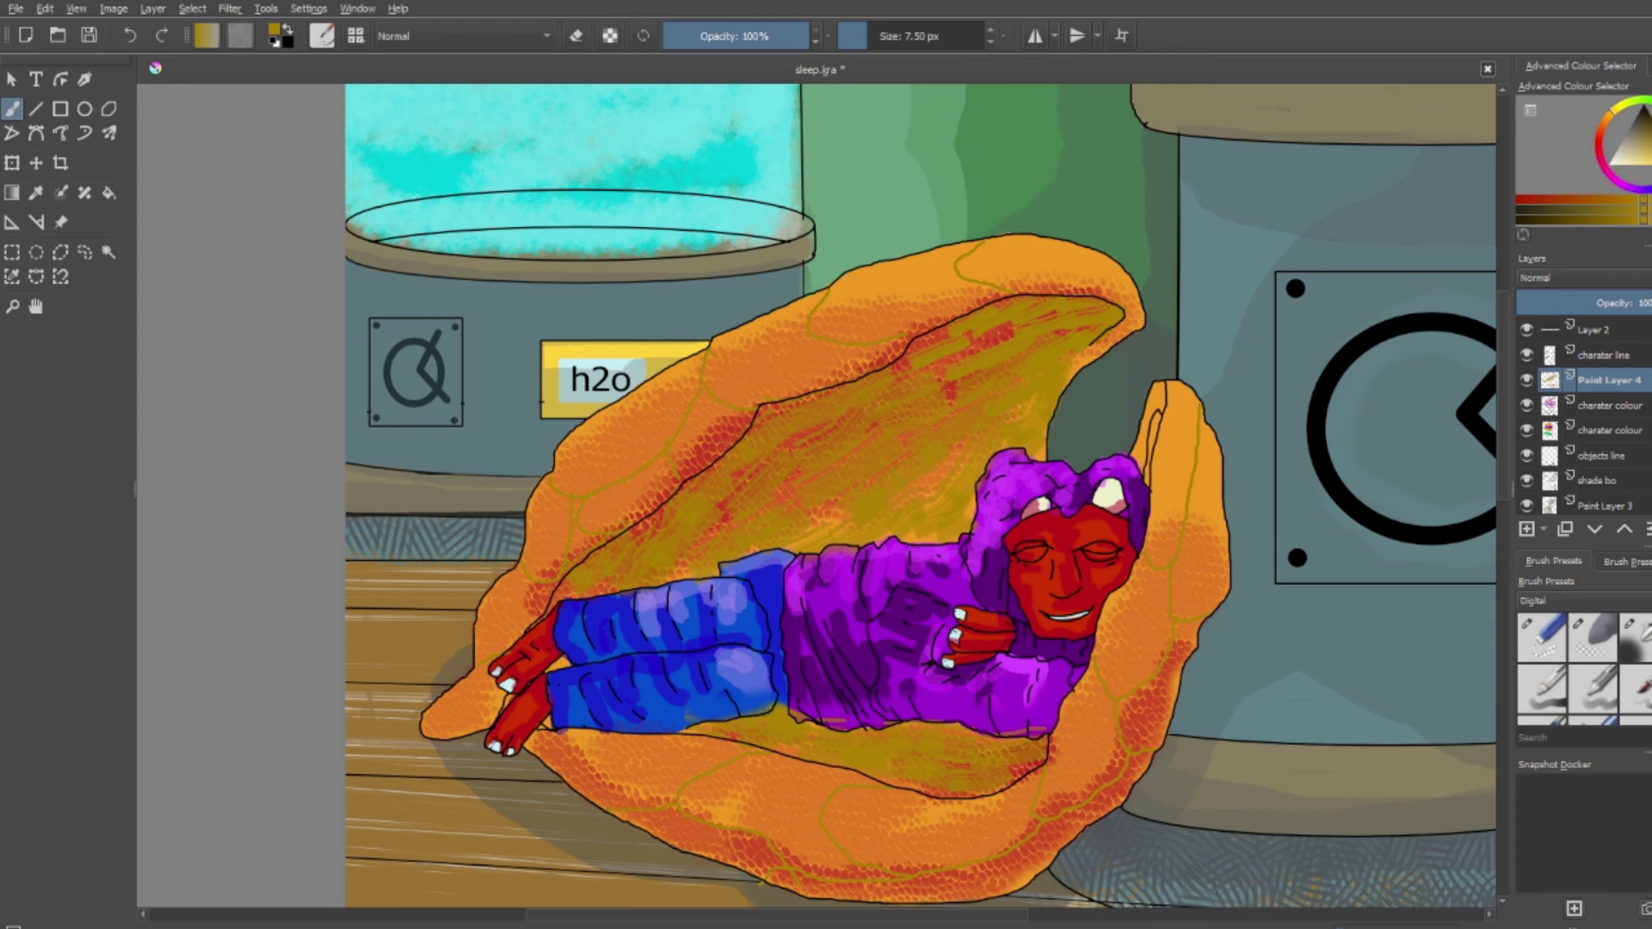
Add soft dark olive shading along the upper shell's plate lines with a 30.99 px brush at 28% opacity
left_click(1635, 637)
key("plus")
scroll(816, 499, "left", 5)
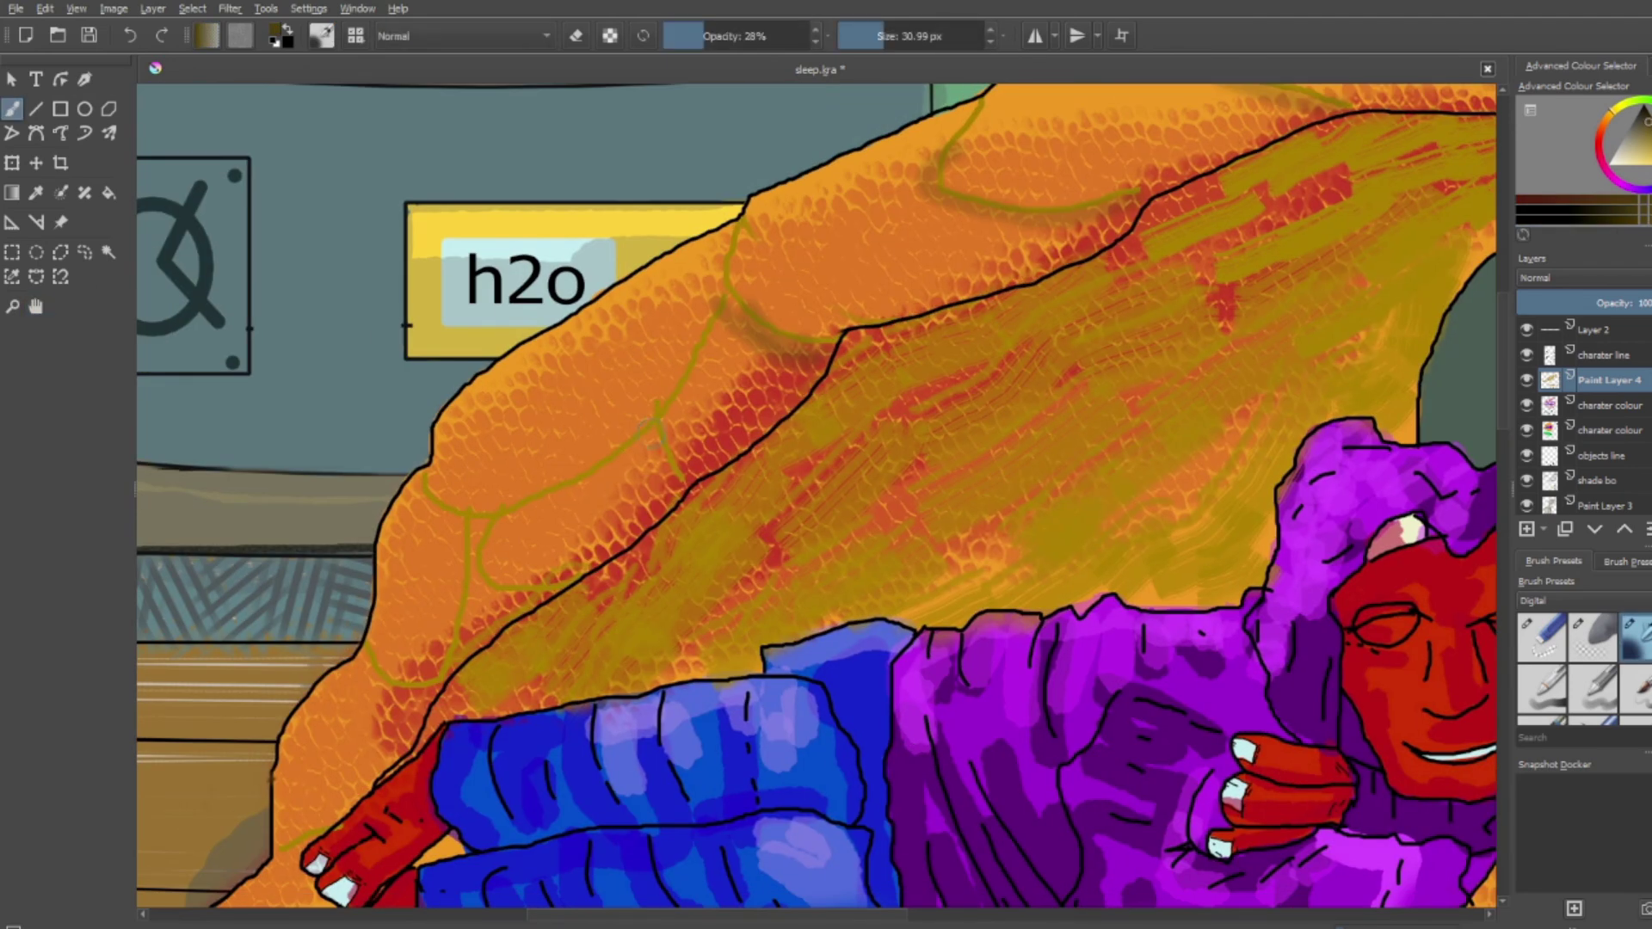
Continue the soft dark olive shading along the plate lines on the pod's lower and right-hand shell
mouse_move(142, 748)
left_mouse_down()
mouse_move(439, 550)
mouse_move(15, 112)
left_mouse_up()
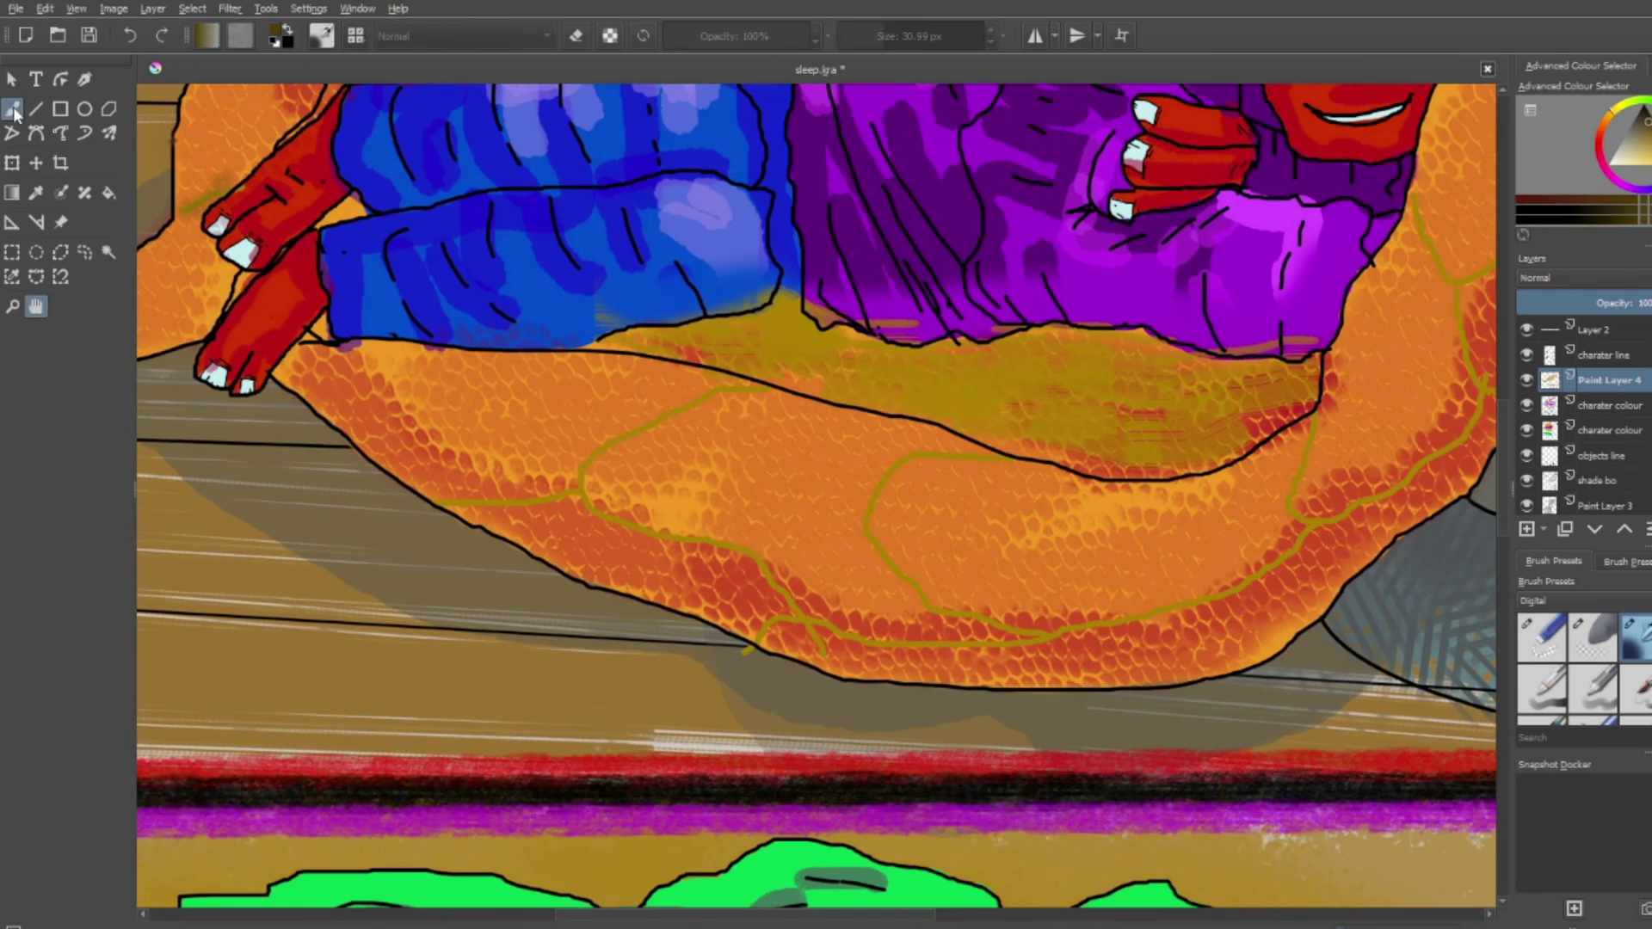
left_click(12, 109)
scroll(1282, 473, "up", 3)
scroll(1282, 473, "right", 5)
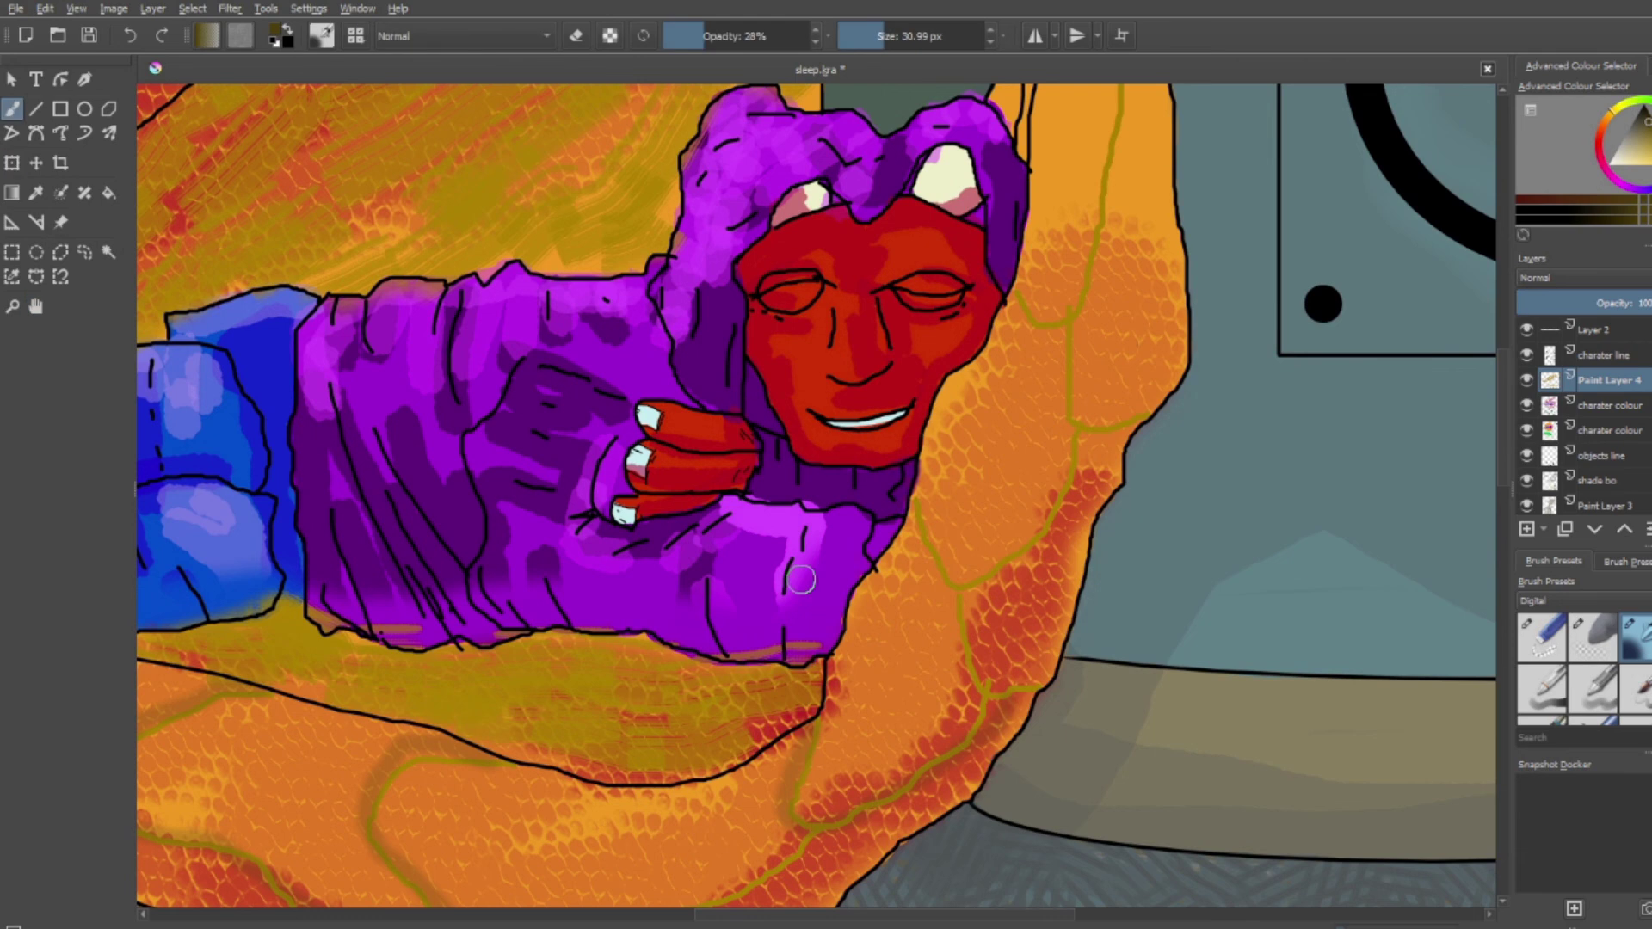
scroll(1067, 196, "up", 3)
scroll(1067, 196, "right", 1)
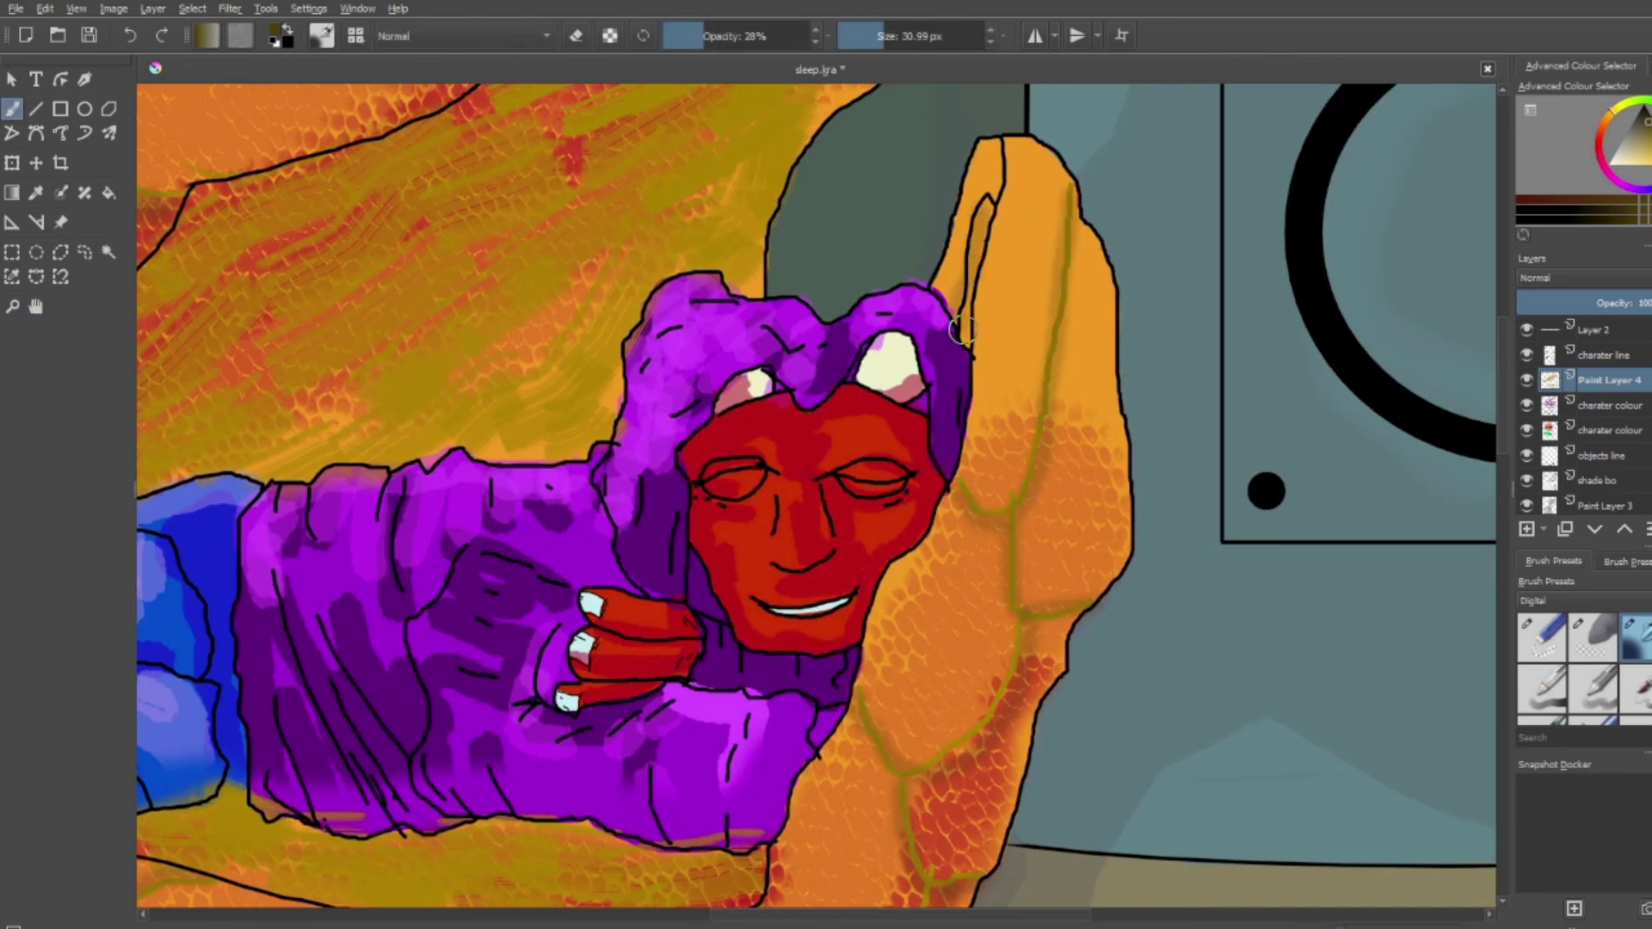
scroll(971, 336, "down", 5)
scroll(410, 406, "up", 3)
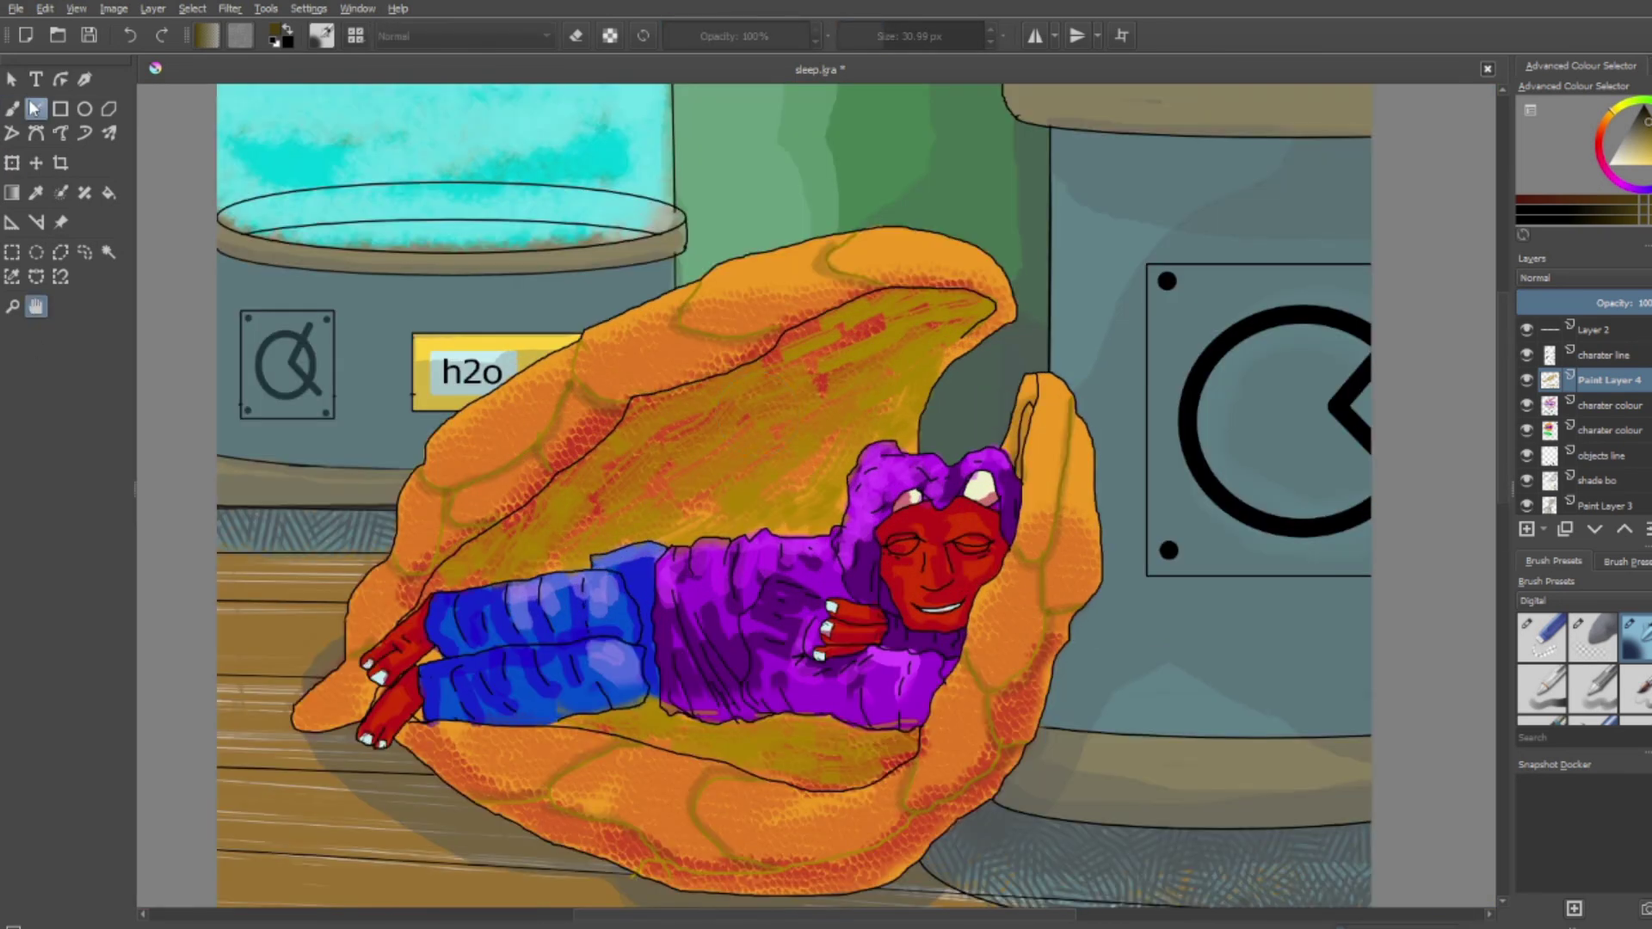
Darken the olive interior of the pod around the sleeper with a soft 179.51 px brush at 28% opacity
left_click_drag(474, 592, 818, 344)
left_click_drag(560, 516, 757, 767)
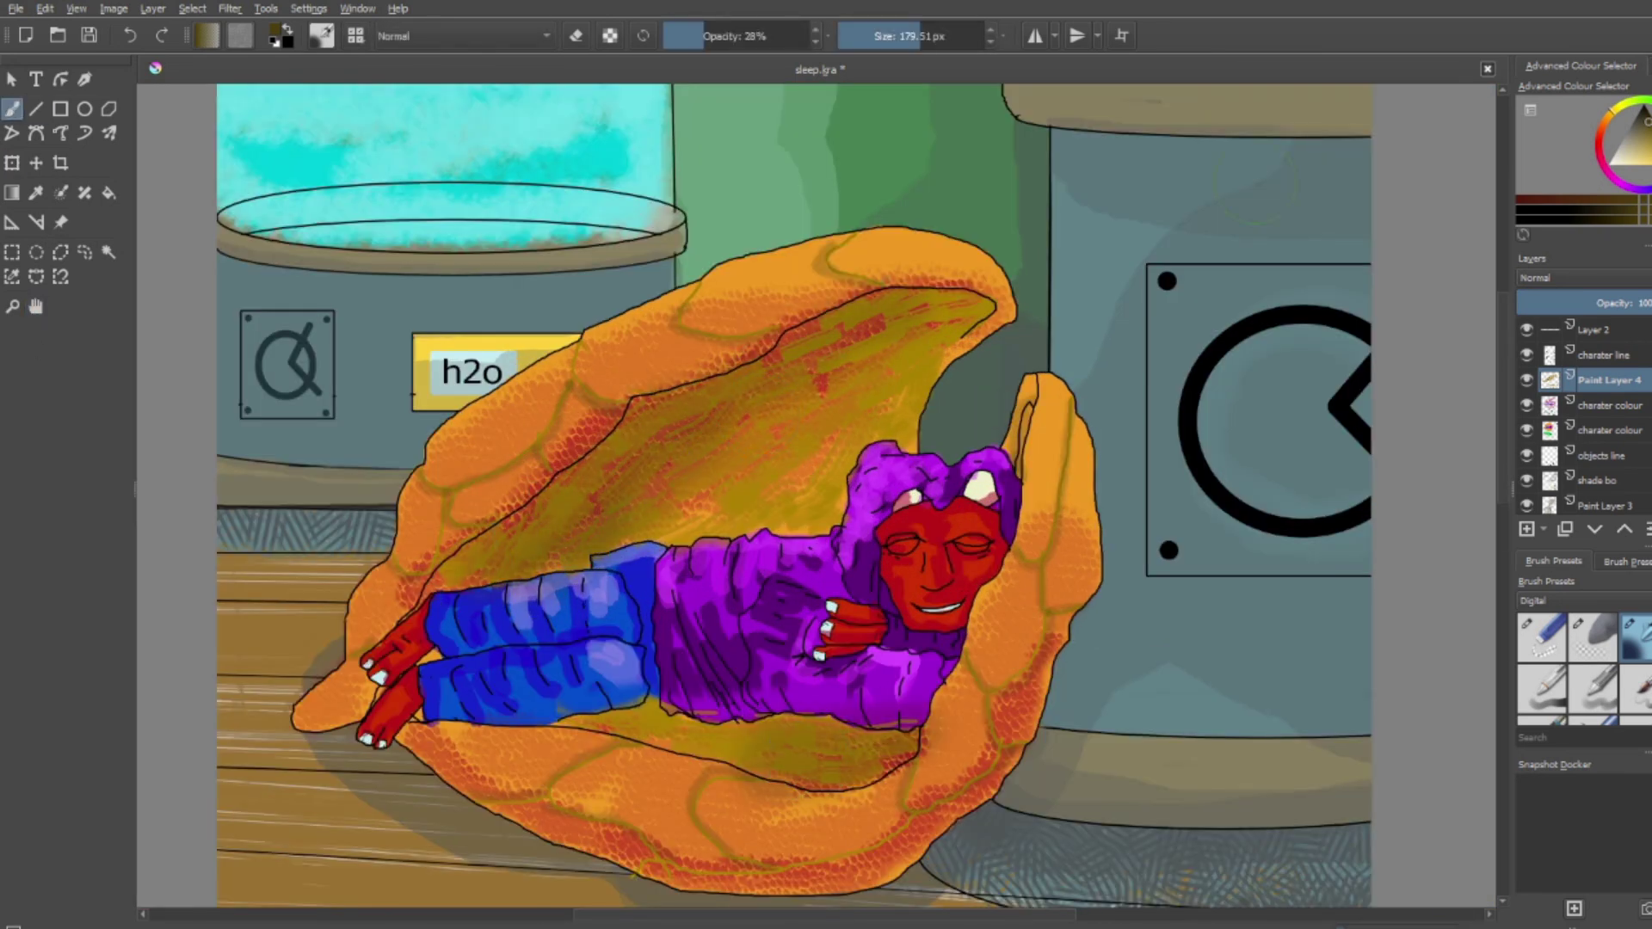
scroll(1020, 211, "down", 2)
scroll(853, 558, "down", 2)
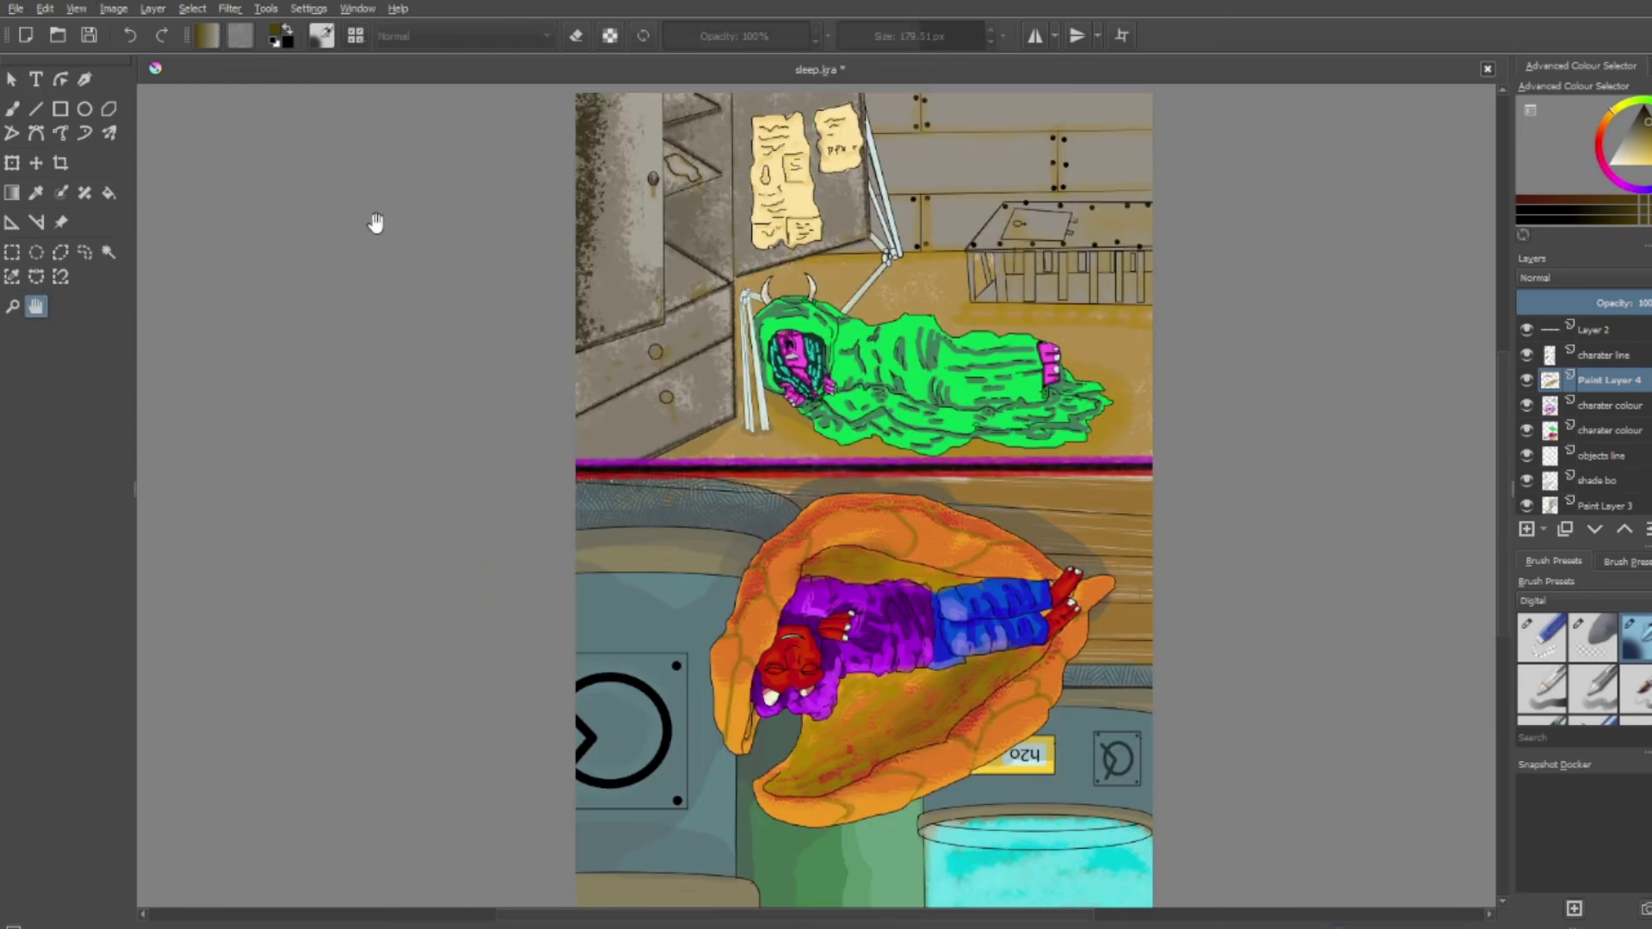
key("ctrl+z")
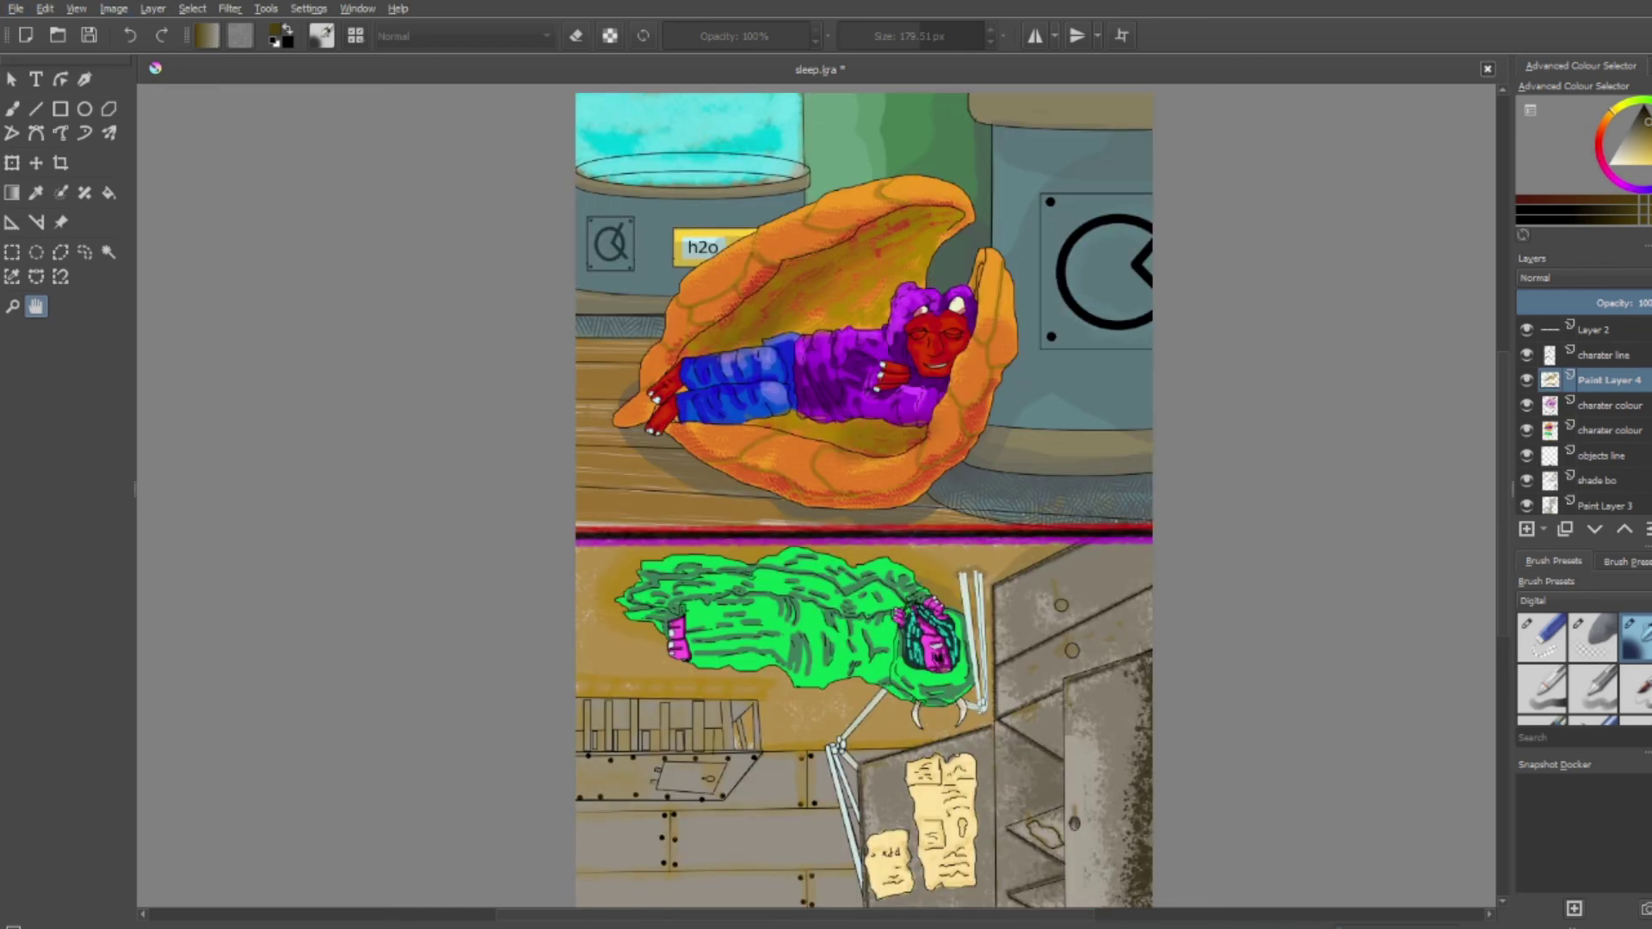